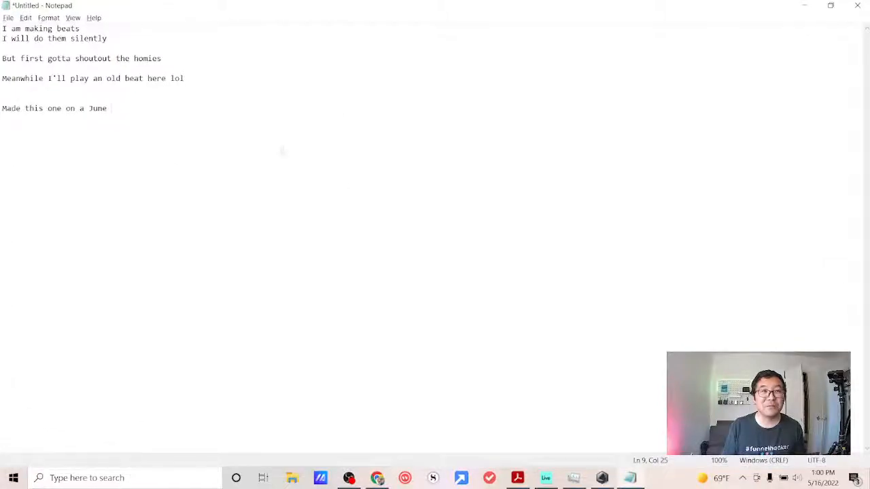
Step: Enlarge the Notepad text to 270% zoom
{"action": "left_click", "coordinate": [71, 18]}
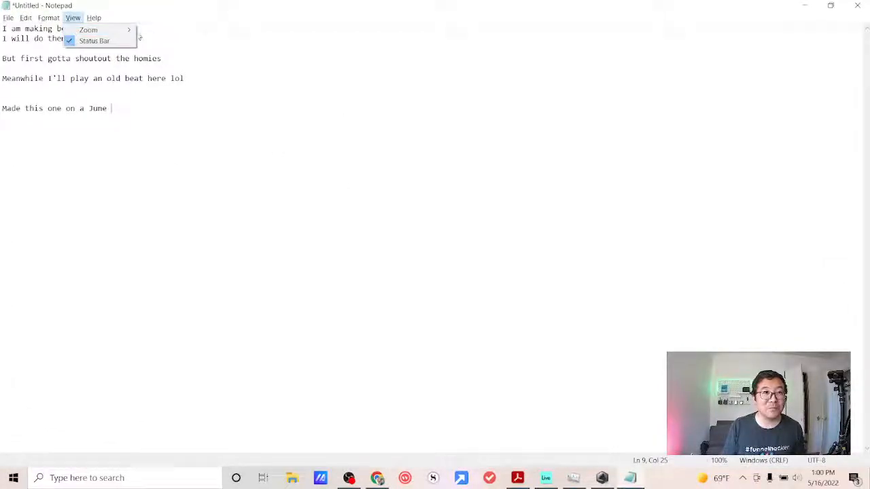
{"action": "left_click", "coordinate": [71, 19]}
{"action": "left_click", "coordinate": [72, 18]}
{"action": "mouse_move", "coordinate": [102, 29]}
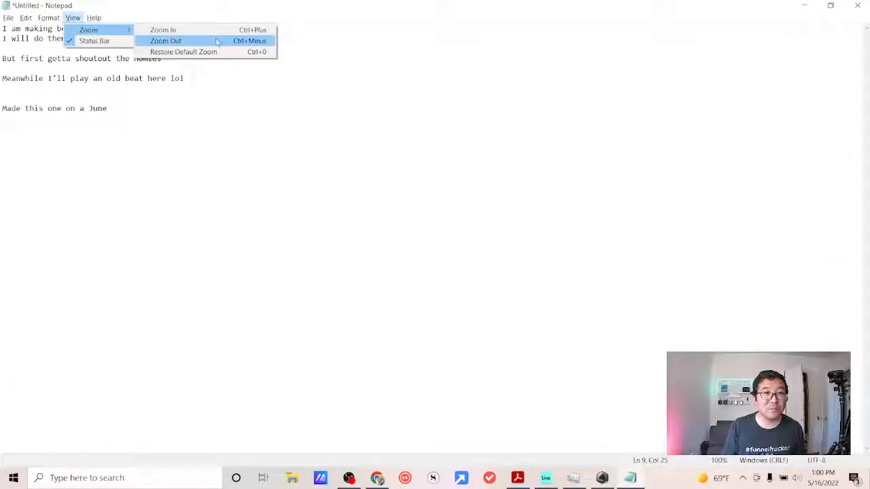
{"action": "left_click", "coordinate": [216, 31]}
{"action": "key", "text": "ctrl+plus"}
{"action": "key", "text": "ctrl+plus"}
{"action": "key", "text": "ctrl+plus"}
{"action": "key", "text": "ctrl+plus"}
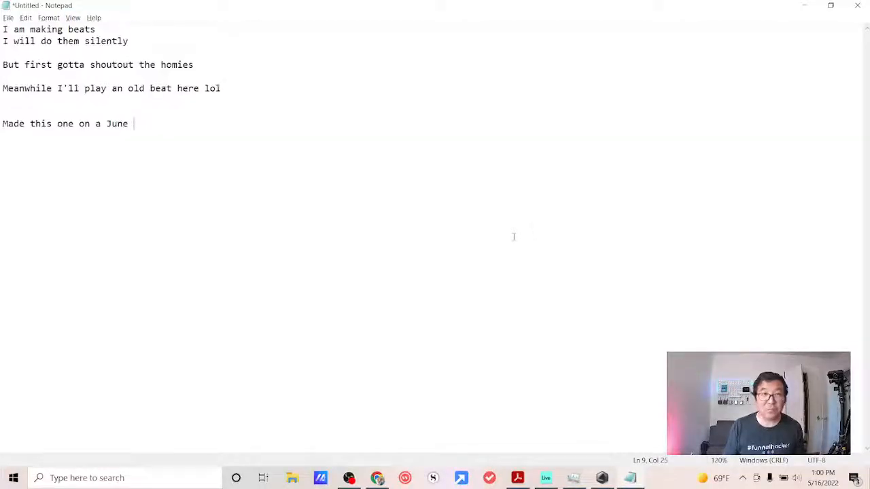
{"action": "key", "text": "ctrl+plus"}
{"action": "key", "text": "ctrl+plus"}
{"action": "key", "text": "ctrl+plus"}
{"action": "key", "text": "ctrl+plus"}
{"action": "key", "text": "ctrl+plus"}
{"action": "key", "text": "ctrl+plus"}
{"action": "key", "text": "ctrl+plus"}
{"action": "key", "text": "ctrl+plus"}
{"action": "key", "text": "ctrl+plus"}
{"action": "key", "text": "ctrl+plus"}
{"action": "key", "text": "ctrl+plus"}
{"action": "key", "text": "ctrl+plus"}
{"action": "key", "text": "ctrl+plus"}
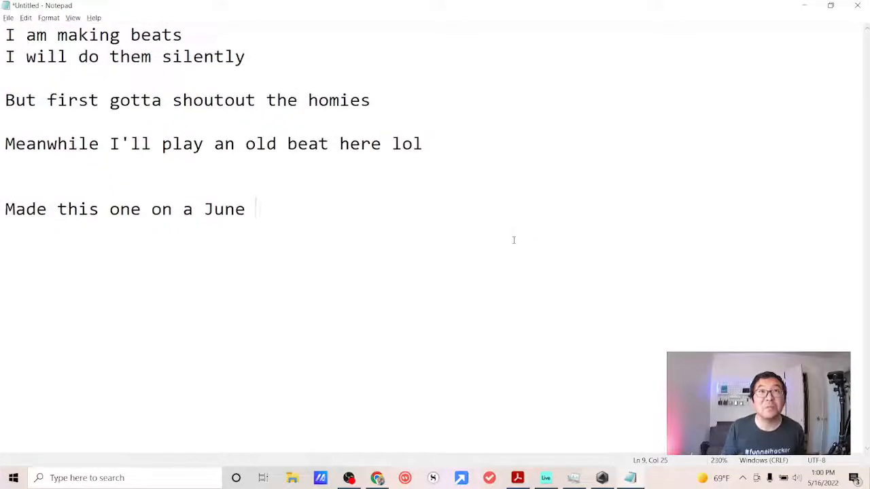
{"action": "key", "text": "ctrl+plus"}
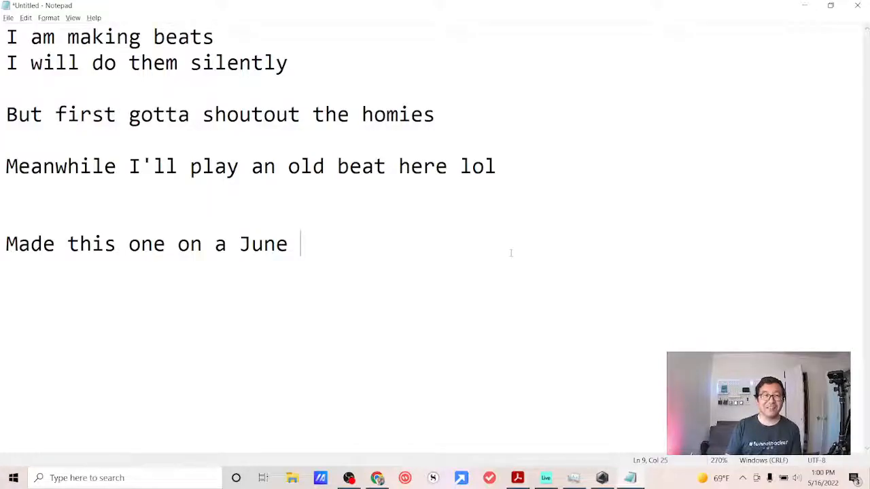
Step: Replace the unfinished last line with a long drawn-out "YOOOO" followed by "FAM LOL"
{"action": "key", "text": "shift+Up"}
{"action": "key", "text": "BackSpace"}
{"action": "type", "text": "YO"}
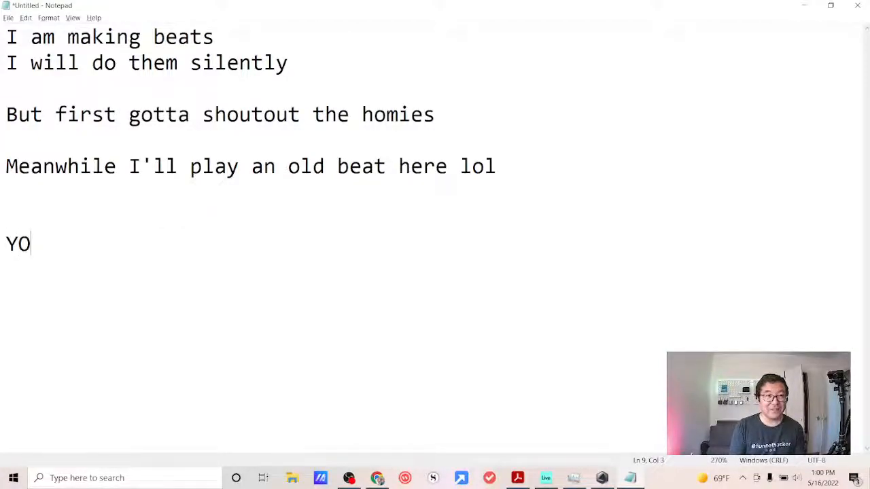
{"action": "type", "text": "OOOOOOOOOOOOOOOOOOOOOOOOOOOOOOOOOOOOOO F"}
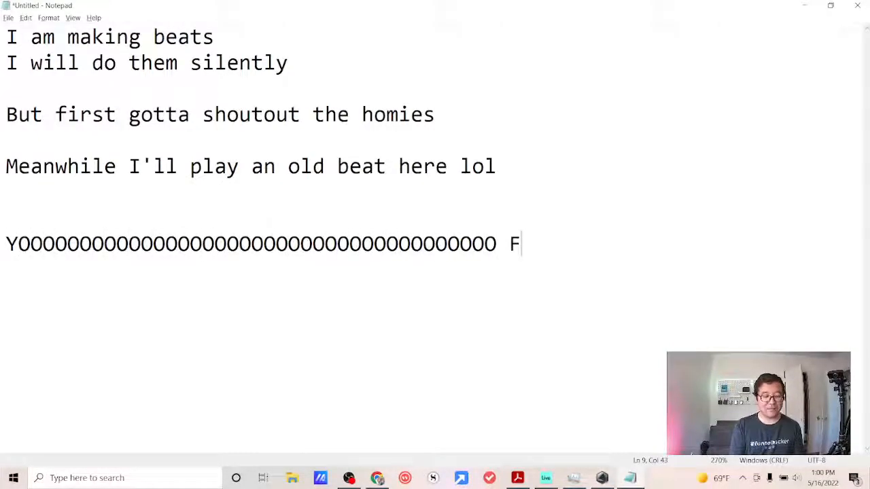
{"action": "type", "text": "AM LOL"}
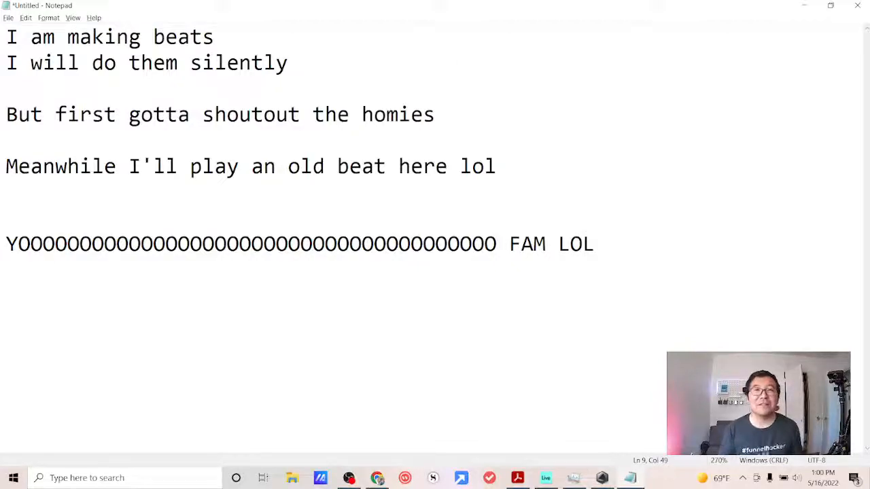
Step: Switch to Ableton Live, stop playback and open the recent set "12-09-21 - silent v3.0.als" without saving the current set
{"action": "key", "text": "alt+Tab"}
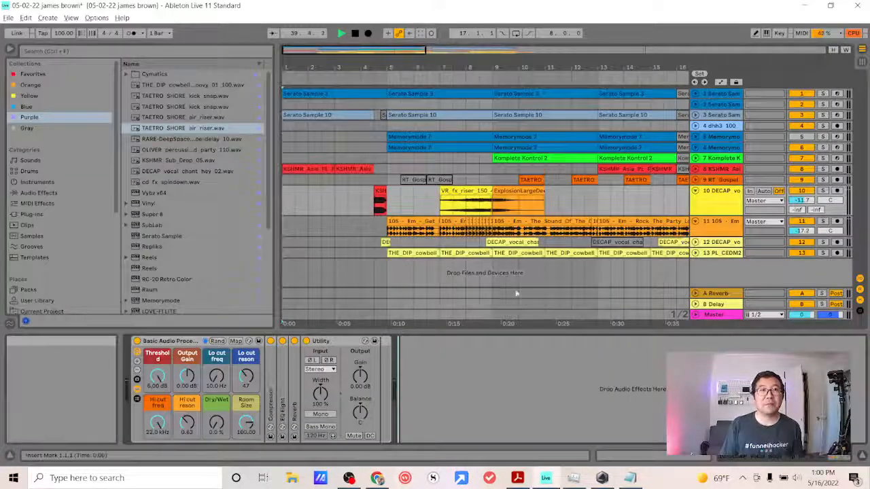
{"action": "key", "text": "space"}
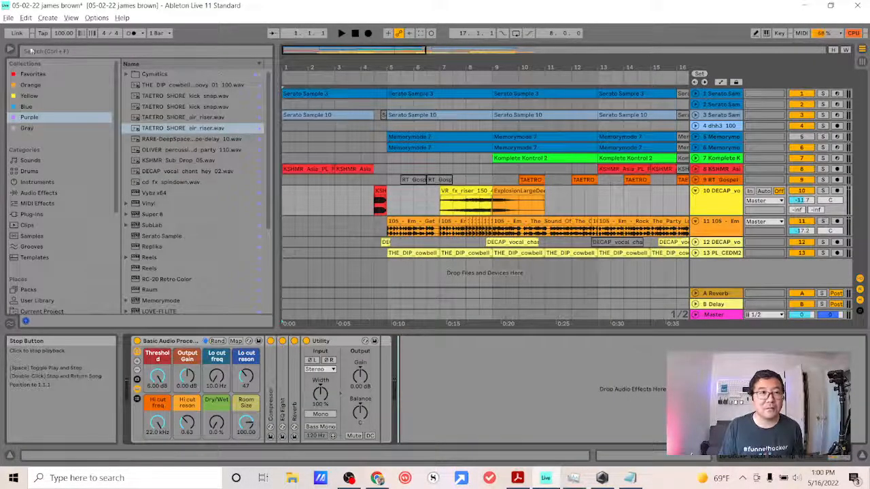
{"action": "left_click", "coordinate": [8, 18]}
{"action": "mouse_move", "coordinate": [40, 52]}
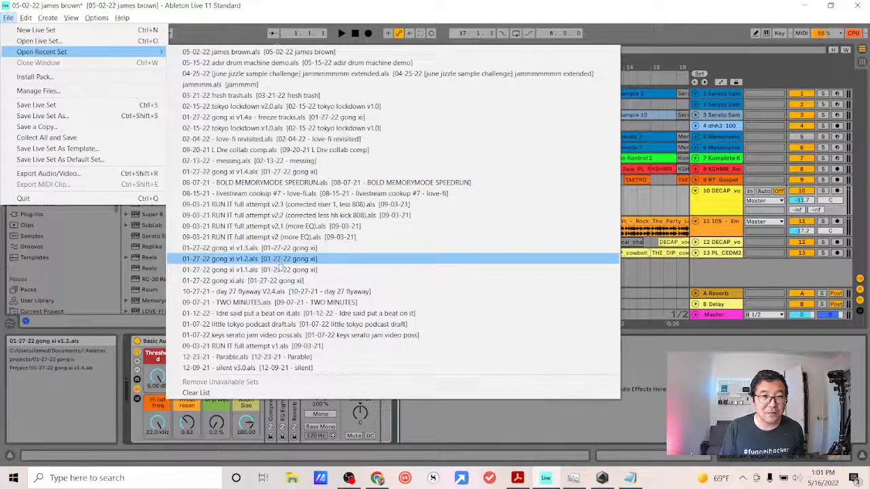
{"action": "left_click", "coordinate": [266, 371]}
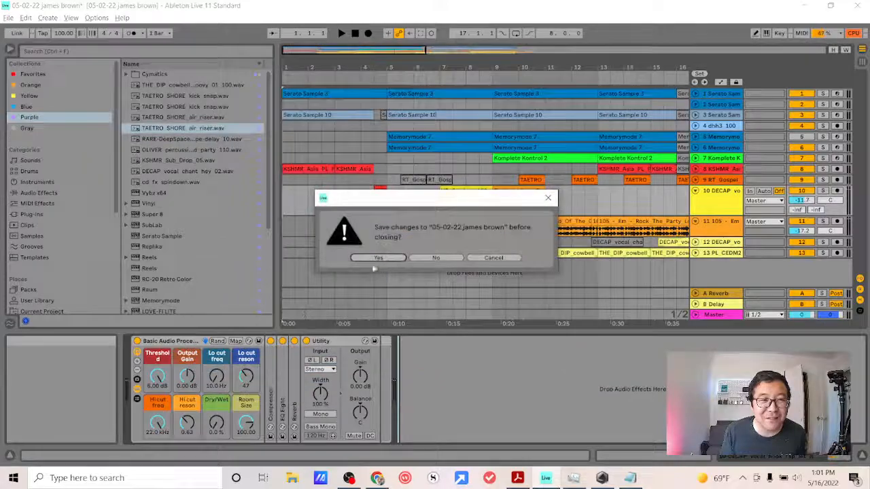
{"action": "left_click", "coordinate": [422, 258]}
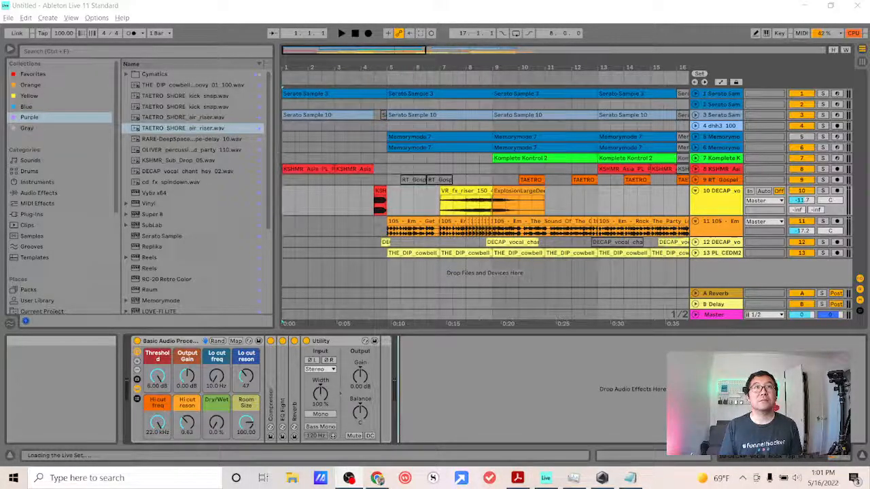
Step: Switch back to Notepad and add the line "WASSSUP SILENT BEATMAKING STREAM HAHAHAHA" three lines below the last text
{"action": "key", "text": "alt+Tab"}
{"action": "key", "text": "alt+Tab"}
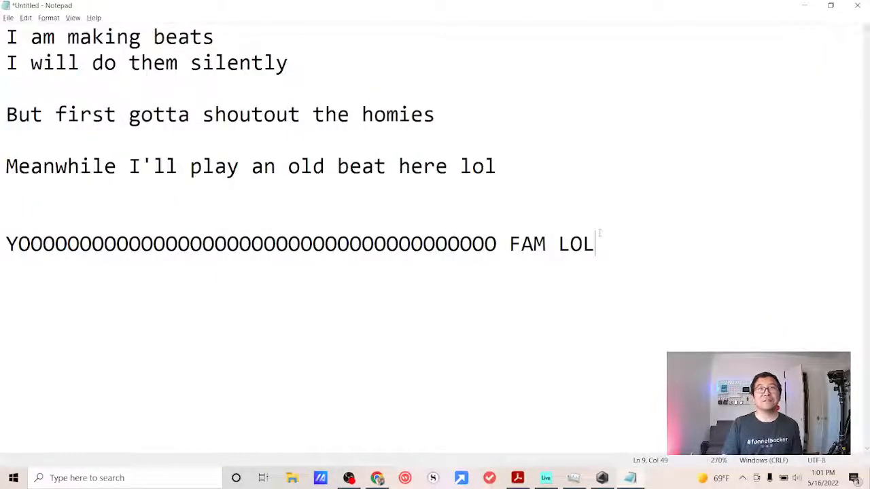
{"action": "key", "text": "Return"}
{"action": "key", "text": "Return"}
{"action": "key", "text": "Return"}
{"action": "type", "text": "WASSSUP "}
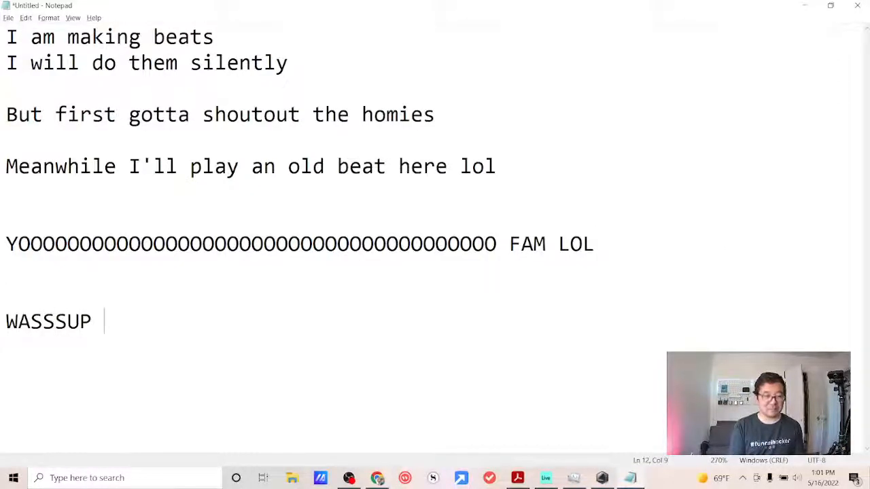
{"action": "type", "text": "SILENT "}
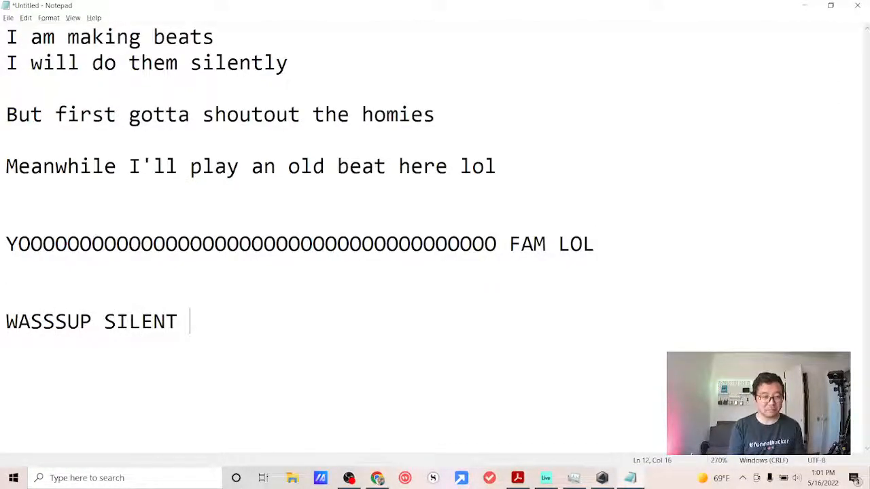
{"action": "type", "text": "BEATMAKING STREAM HAHAHAHA"}
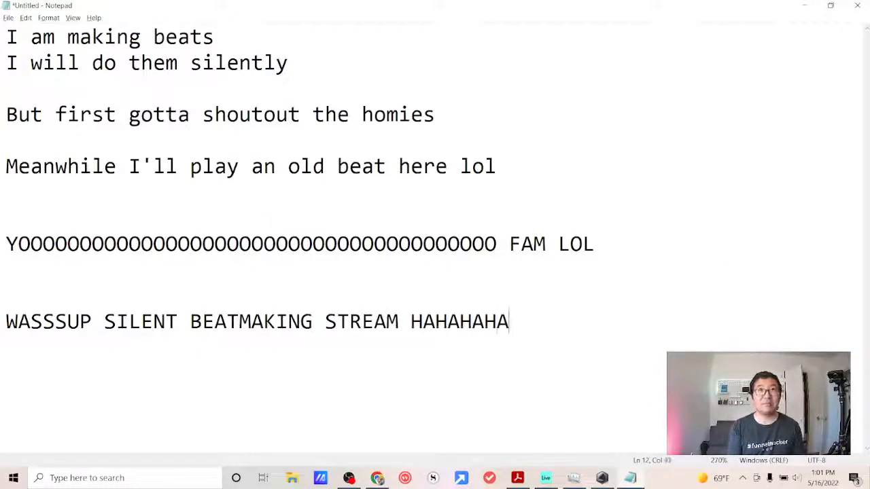
Step: Add the line "HAHAHA BC I'M LAZY" directly below the stream greeting
{"action": "key", "text": "Return"}
{"action": "type", "text": "I'M"}
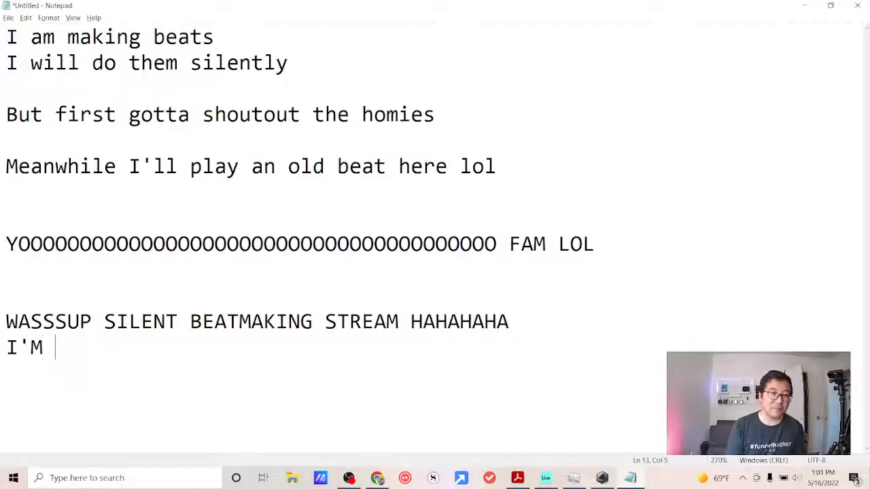
{"action": "key", "text": "BackSpace"}
{"action": "key", "text": "BackSpace"}
{"action": "key", "text": "BackSpace"}
{"action": "key", "text": "BackSpace"}
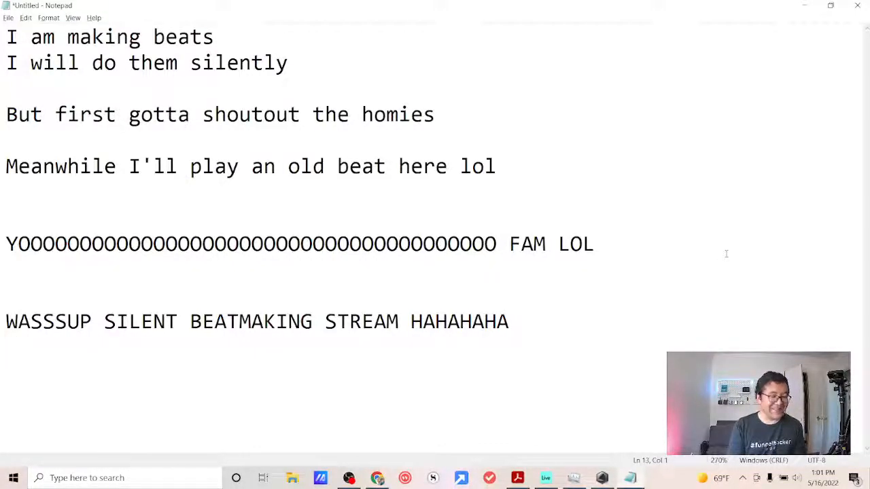
{"action": "type", "text": "HAHAHA BC I'M LAZY"}
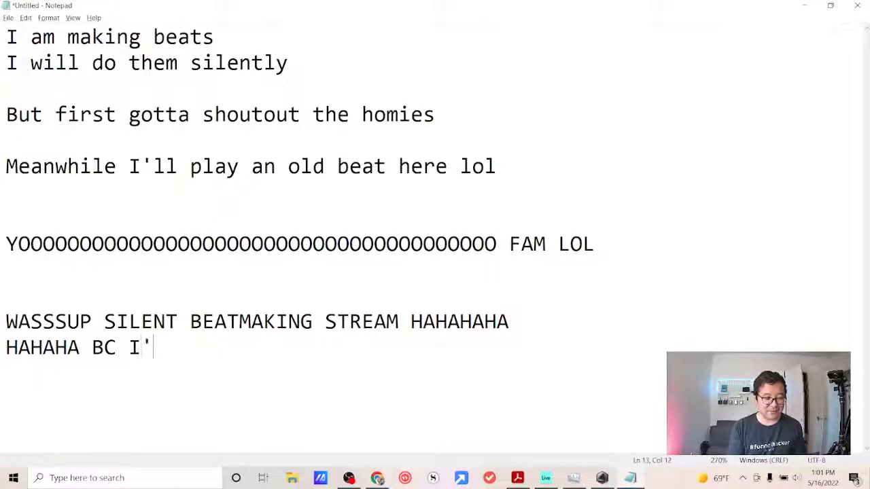
Step: After a blank line, add "MIC IS NOT WORKING" and "SIGH" on separate lines
{"action": "key", "text": "Return"}
{"action": "key", "text": "Return"}
{"action": "type", "text": "N"}
{"action": "key", "text": "BackSpace"}
{"action": "type", "text": "MIC IS NOT WORKING"}
{"action": "key", "text": "Return"}
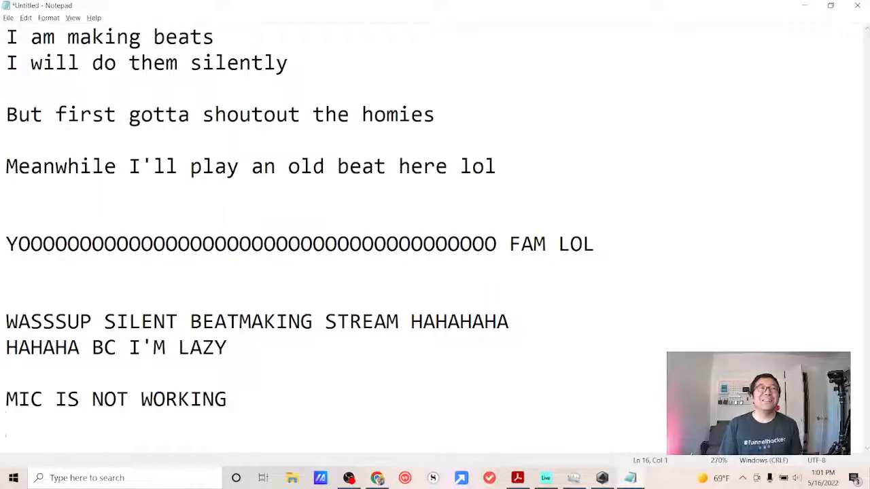
{"action": "type", "text": "SIGH"}
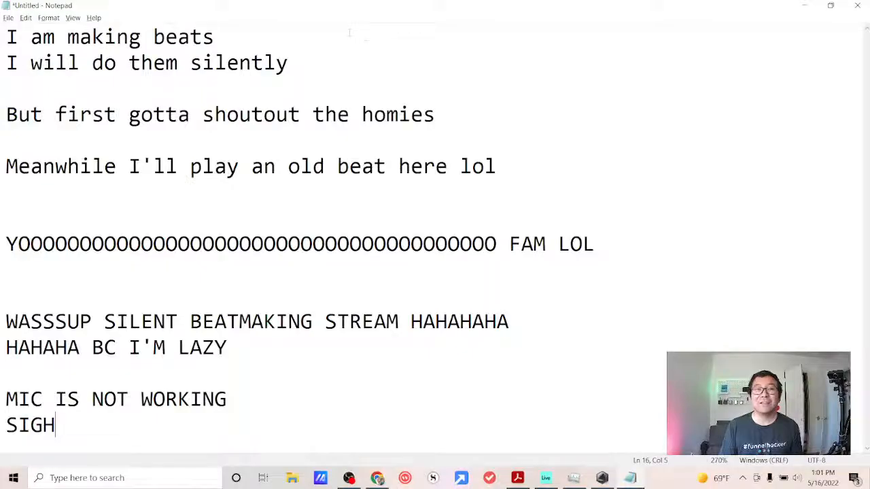
Step: Check the loading set in Ableton Live, return to Notepad and write "COME ON LOAD MANG" several lines down
{"action": "key", "text": "alt+Tab"}
{"action": "key", "text": "Tab"}
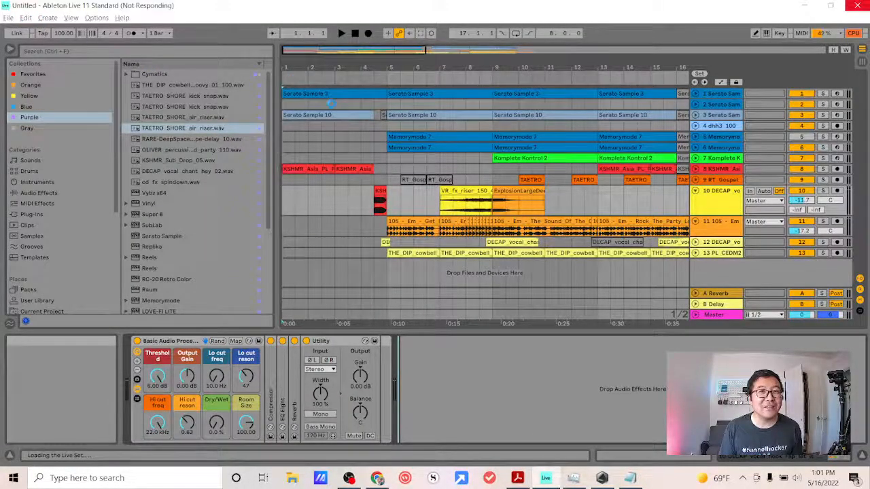
{"action": "key", "text": "alt+Tab"}
{"action": "key", "text": "Return"}
{"action": "key", "text": "Return"}
{"action": "key", "text": "Return"}
{"action": "key", "text": "Return"}
{"action": "key", "text": "Return"}
{"action": "type", "text": "COME ON LOAD MANG"}
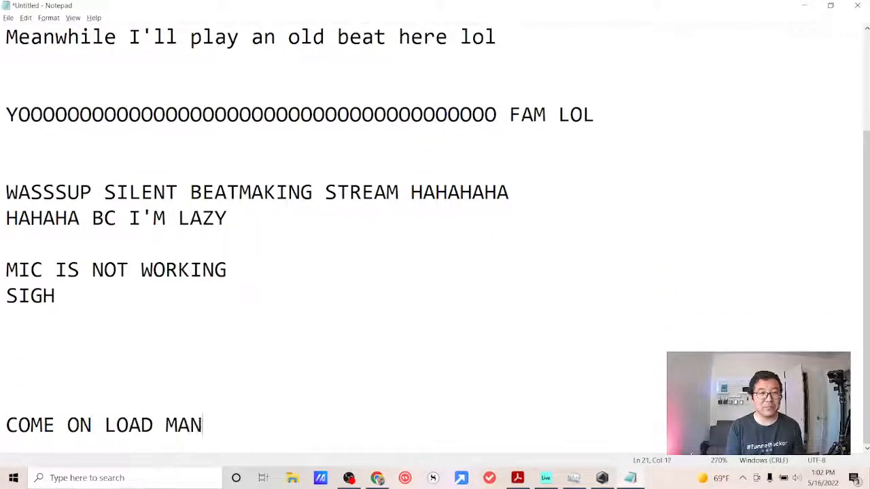
{"action": "key", "text": "Return"}
{"action": "key", "text": "Return"}
{"action": "key", "text": "Return"}
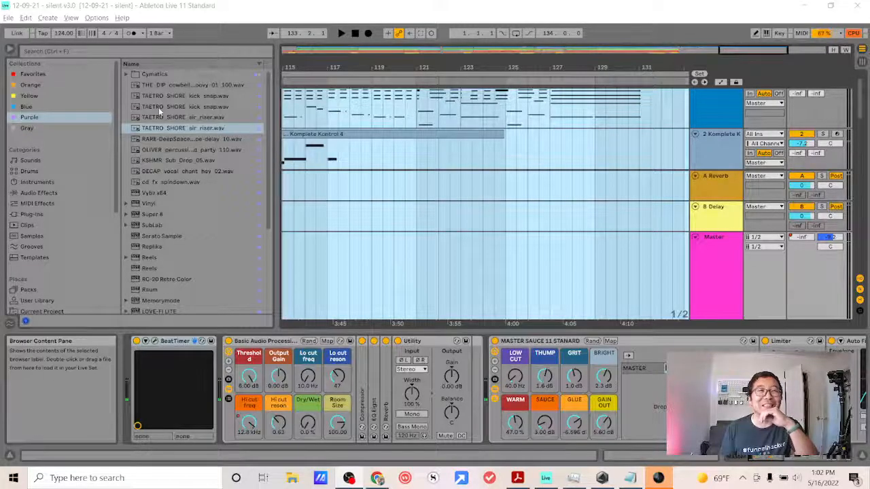
Step: Fold the A Reverb, B Delay and Master tracks to minimum height in the arrangement
{"action": "left_click", "coordinate": [708, 119]}
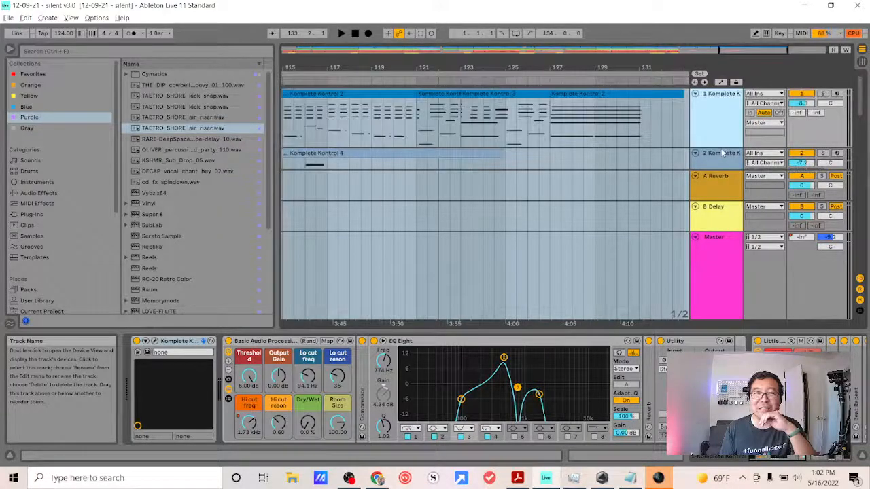
{"action": "scroll", "coordinate": [676, 147], "scroll_direction": "down", "scroll_amount": 5}
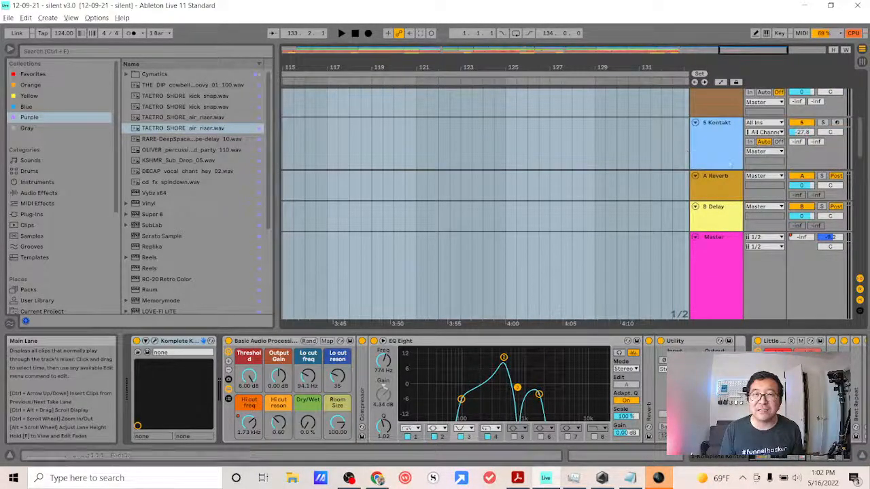
{"action": "double_click", "coordinate": [727, 175]}
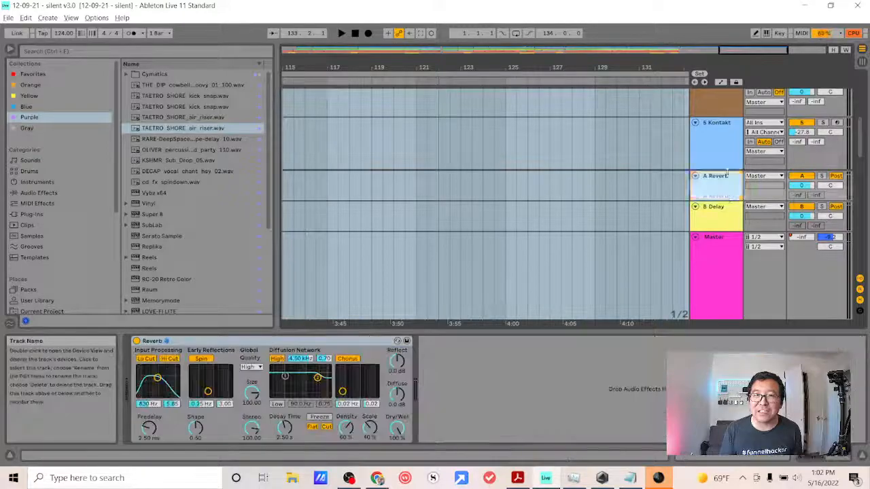
{"action": "double_click", "coordinate": [731, 207]}
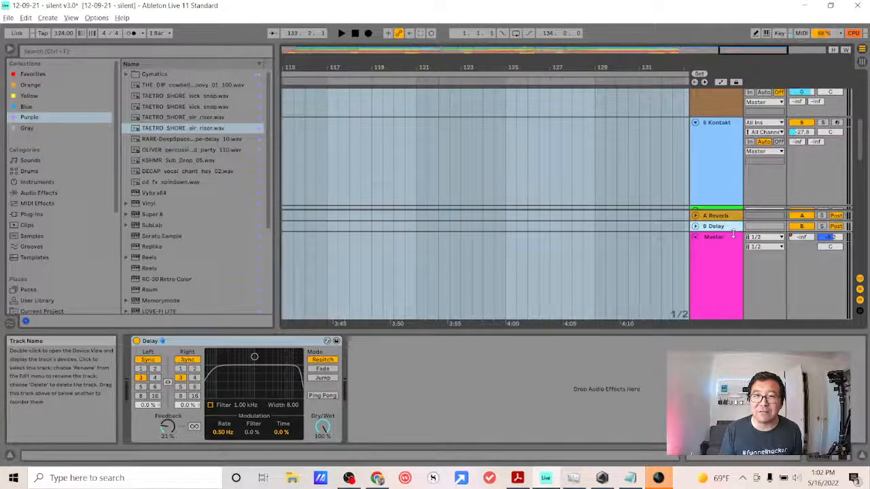
{"action": "left_click", "coordinate": [733, 233]}
{"action": "left_click_drag", "start_coordinate": [730, 281], "coordinate": [728, 308]}
Step: Look through the set's tracks, reset the arrangement position to 1.1.1 and start playback
{"action": "scroll", "coordinate": [678, 213], "scroll_direction": "down", "scroll_amount": 3}
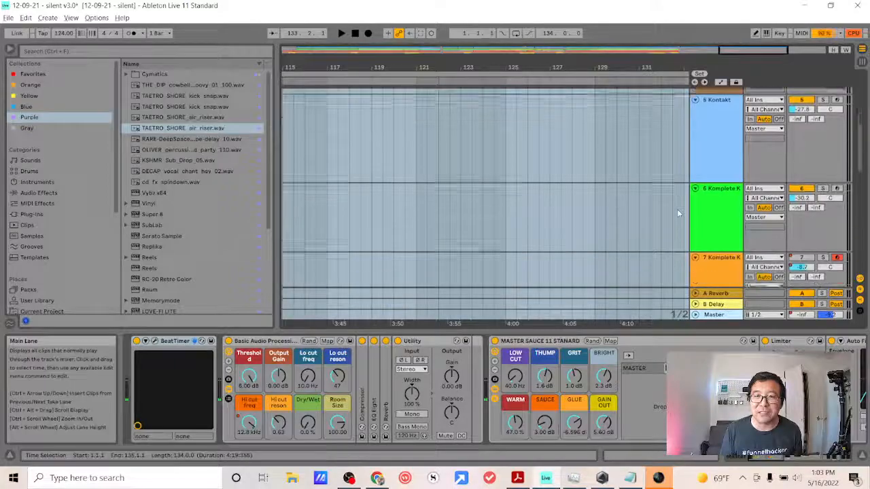
{"action": "scroll", "coordinate": [678, 213], "scroll_direction": "down", "scroll_amount": 4}
{"action": "scroll", "coordinate": [678, 213], "scroll_direction": "up", "scroll_amount": 1}
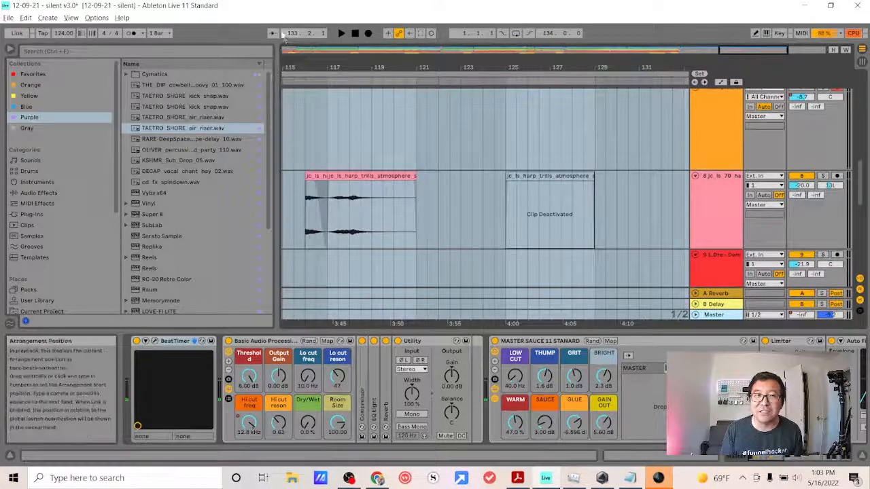
{"action": "left_click", "coordinate": [355, 34]}
{"action": "scroll", "coordinate": [446, 164], "scroll_direction": "up", "scroll_amount": 5}
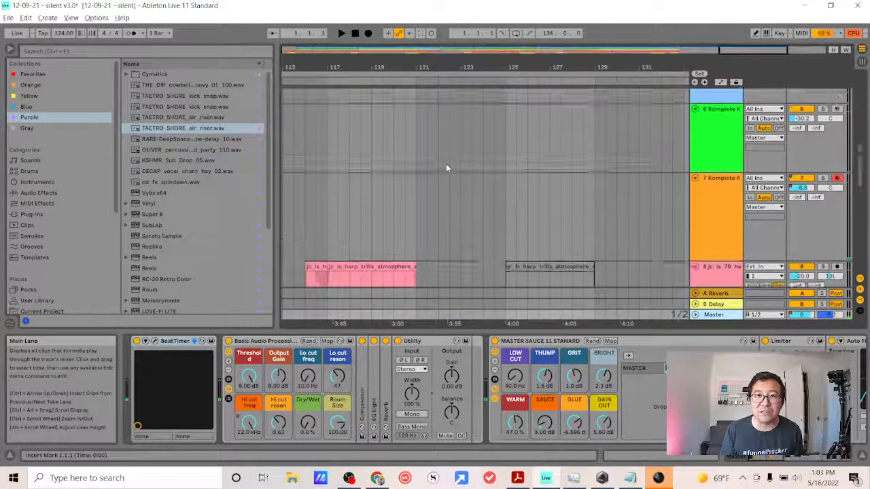
{"action": "scroll", "coordinate": [444, 163], "scroll_direction": "up", "scroll_amount": 5}
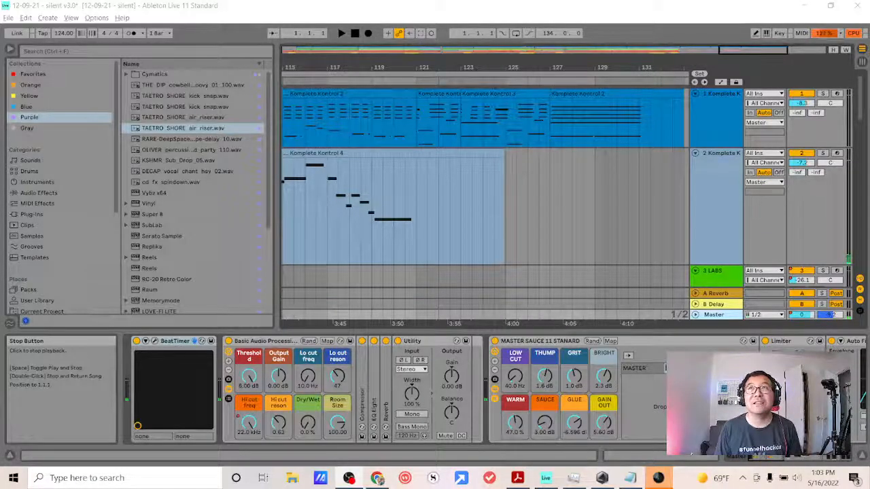
{"action": "left_click", "coordinate": [344, 36]}
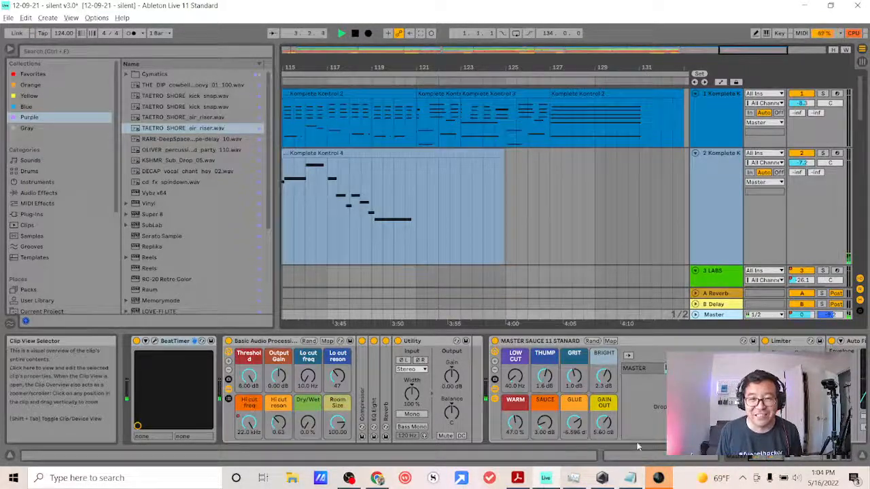
Step: Look along the Master track's device chain and quit the WavesHeadTracker application, confirming the exit
{"action": "left_click", "coordinate": [822, 456]}
{"action": "scroll", "coordinate": [534, 355], "scroll_direction": "right", "scroll_amount": 5}
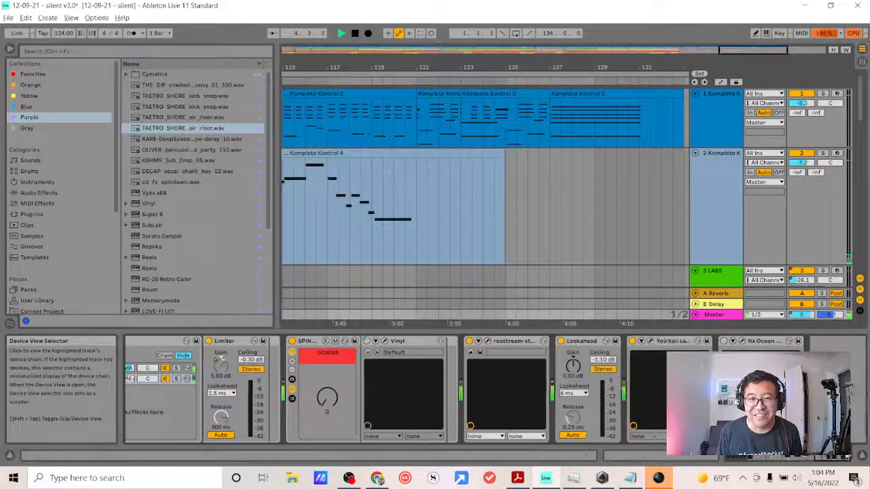
{"action": "scroll", "coordinate": [858, 455], "scroll_direction": "right", "scroll_amount": 5}
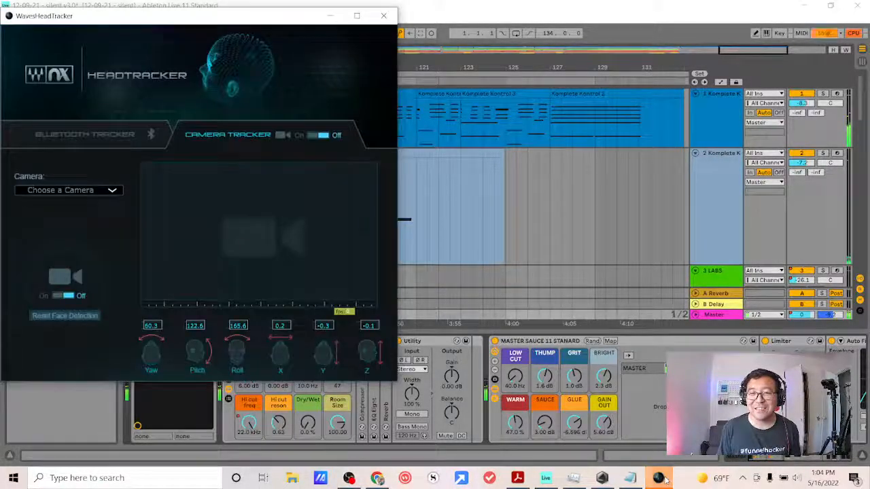
{"action": "left_click", "coordinate": [383, 16]}
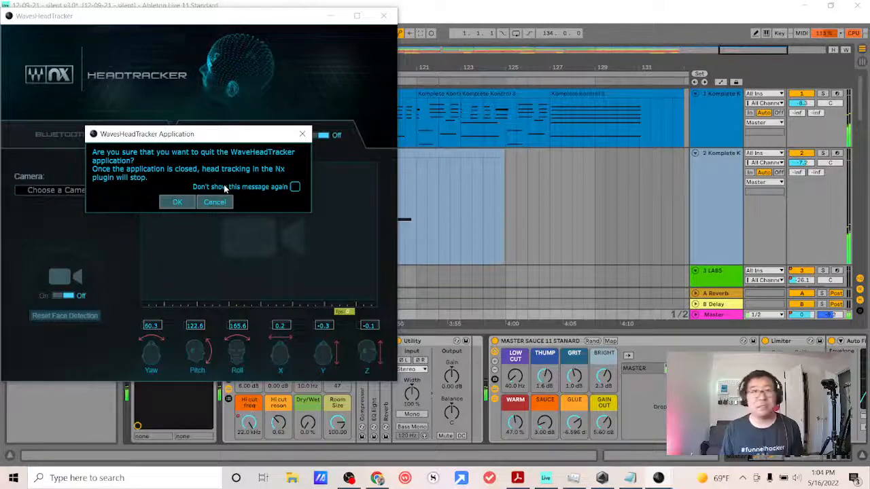
{"action": "left_click", "coordinate": [189, 203]}
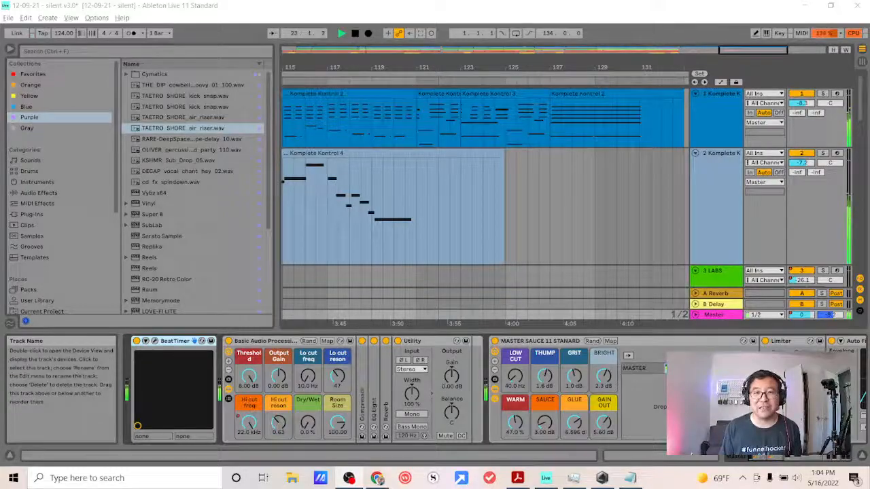
Step: Show the end of the Master device chain, stop playback and return the arrangement position to 1.1.1
{"action": "left_click_drag", "start_coordinate": [761, 458], "coordinate": [827, 471]}
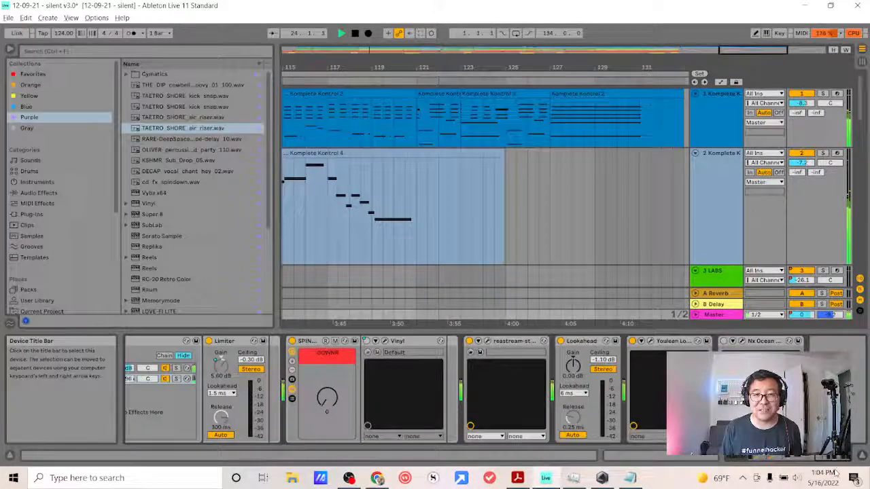
{"action": "left_click", "coordinate": [358, 34]}
{"action": "left_click", "coordinate": [355, 33]}
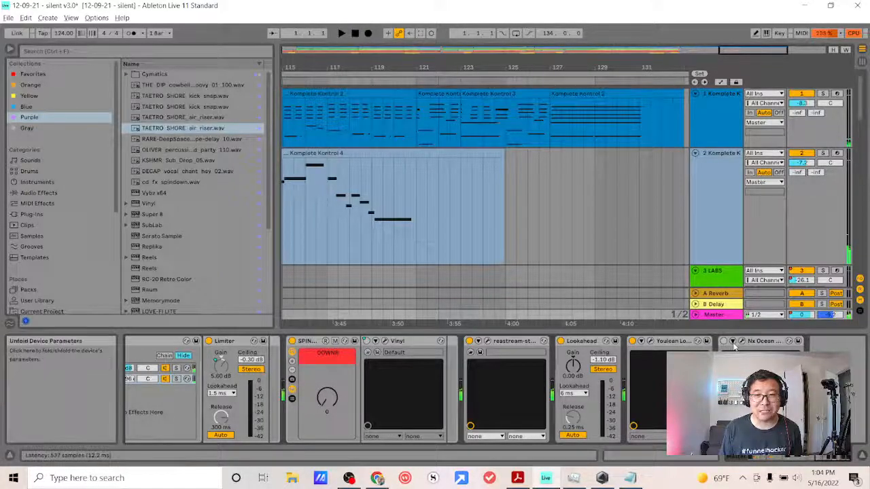
Step: Save the Live Set in the "! Ableton projects" folder under the new name "05-16-22 - NOT SILENT BEATMAKING"
{"action": "left_click", "coordinate": [9, 18]}
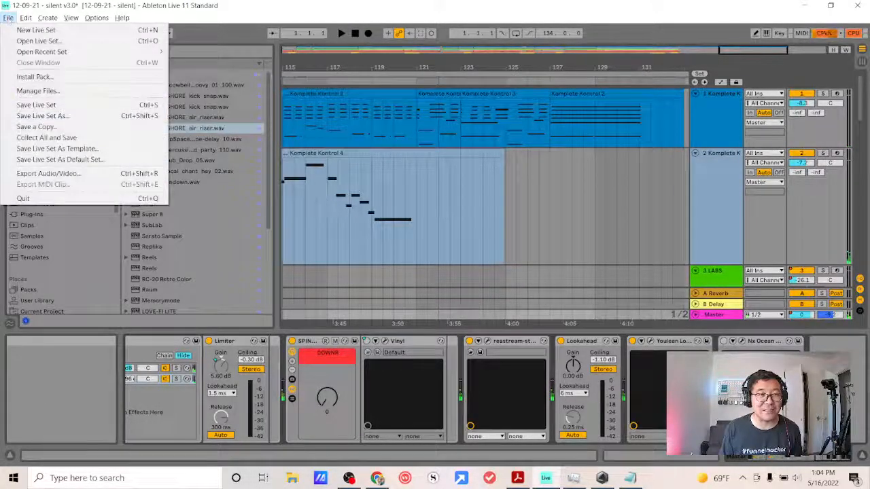
{"action": "left_click", "coordinate": [43, 117]}
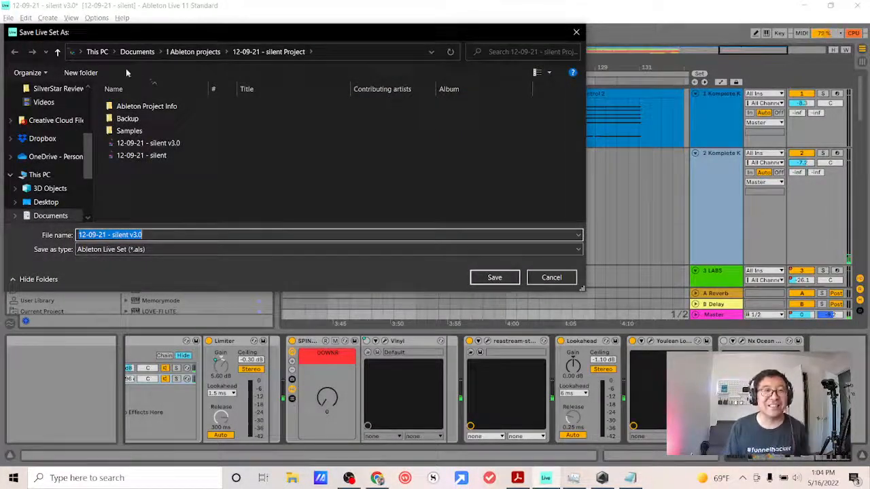
{"action": "left_click", "coordinate": [172, 55]}
{"action": "left_click", "coordinate": [167, 234]}
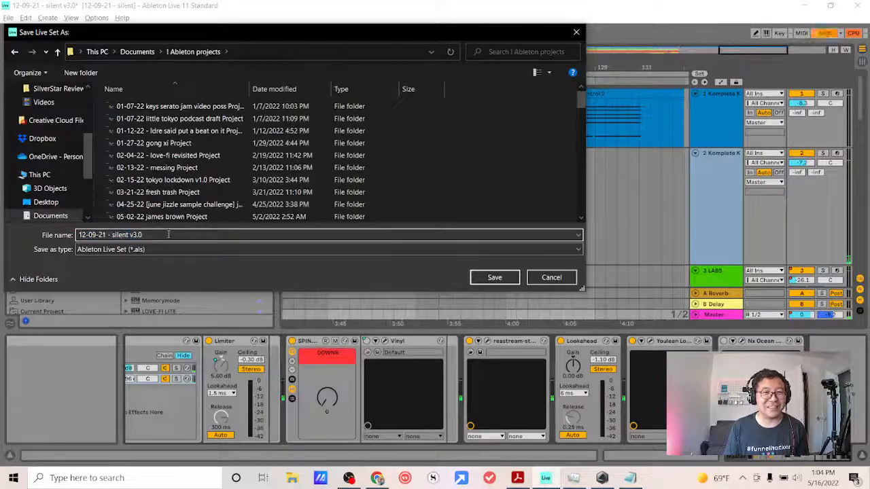
{"action": "left_click_drag", "start_coordinate": [188, 236], "coordinate": [59, 225]}
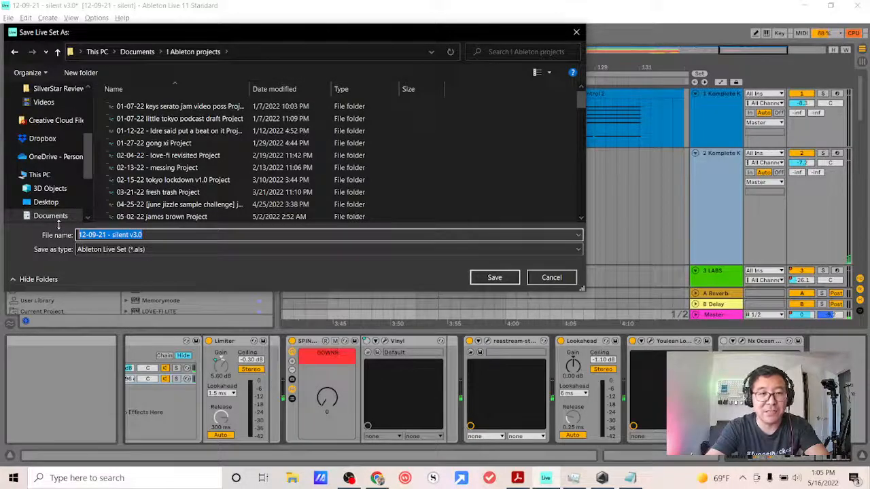
{"action": "type", "text": "05-16-22 - NOT SILENT BEATMAKING"}
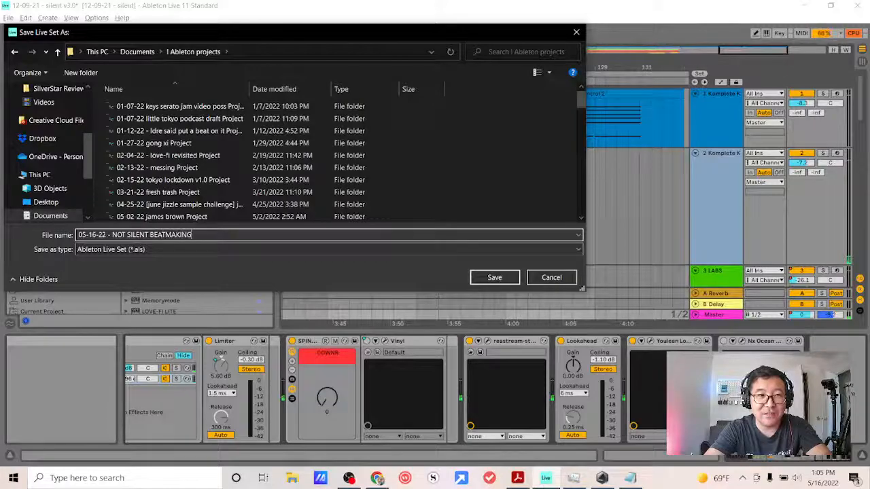
{"action": "key", "text": "Return"}
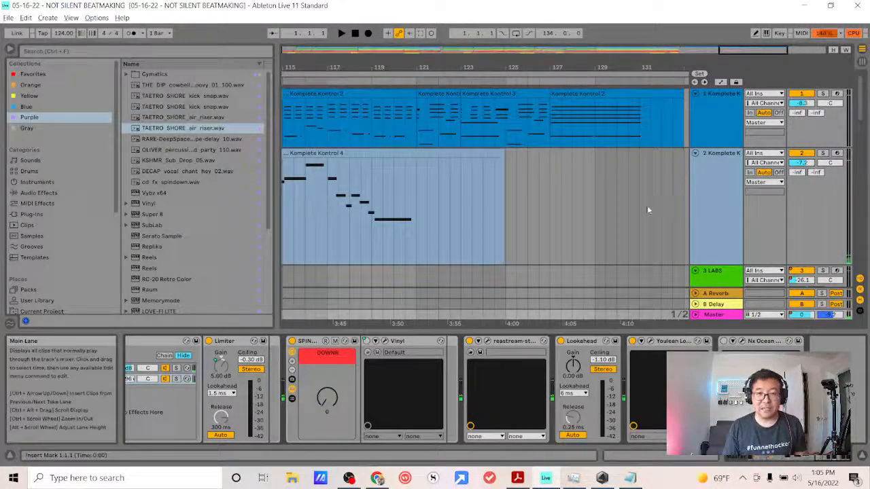
Step: Delete the Nx Ocean and Youlean loudness meter plug-ins from the end of the Master track's device chain
{"action": "left_click", "coordinate": [588, 209]}
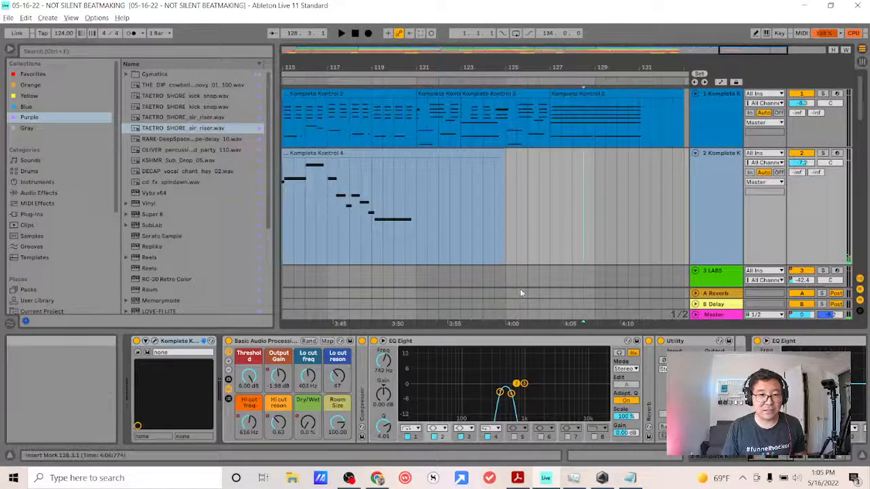
{"action": "scroll", "coordinate": [520, 288], "scroll_direction": "down", "scroll_amount": 1}
{"action": "left_click", "coordinate": [717, 316]}
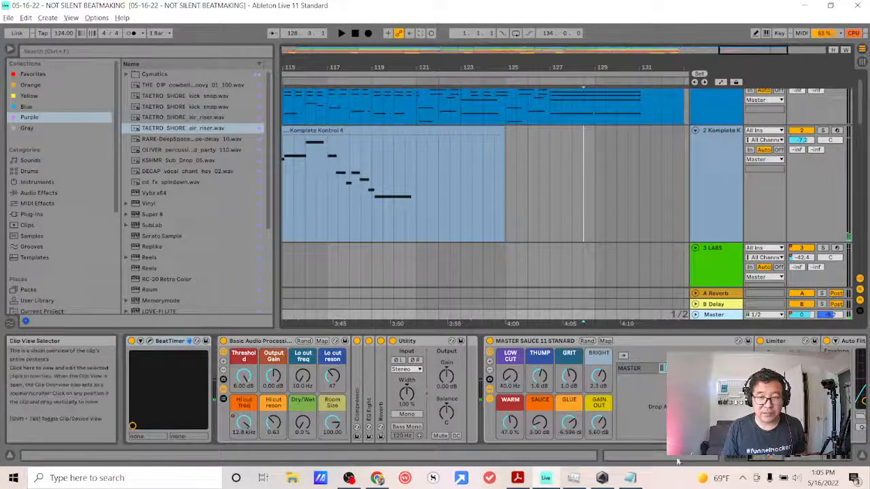
{"action": "left_click", "coordinate": [788, 457]}
{"action": "left_click_drag", "start_coordinate": [789, 457], "coordinate": [848, 460]}
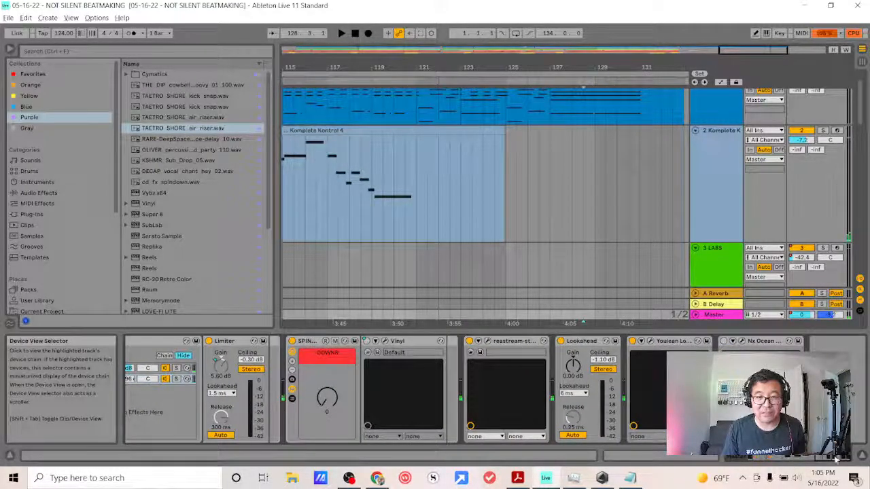
{"action": "left_click", "coordinate": [591, 342]}
{"action": "left_click", "coordinate": [760, 342]}
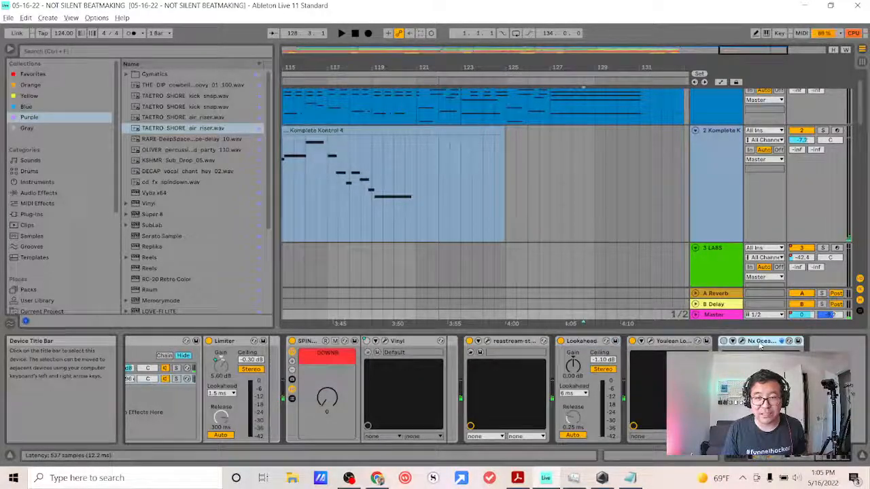
{"action": "key", "text": "Delete"}
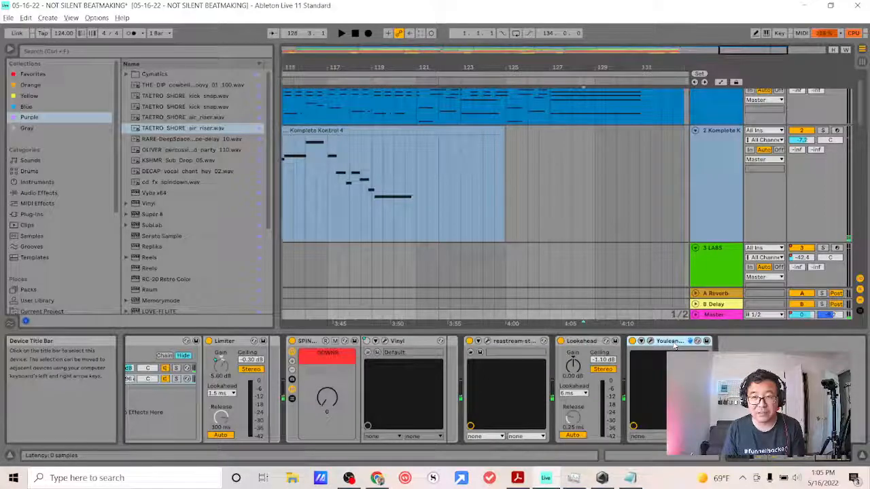
{"action": "key", "text": "Delete"}
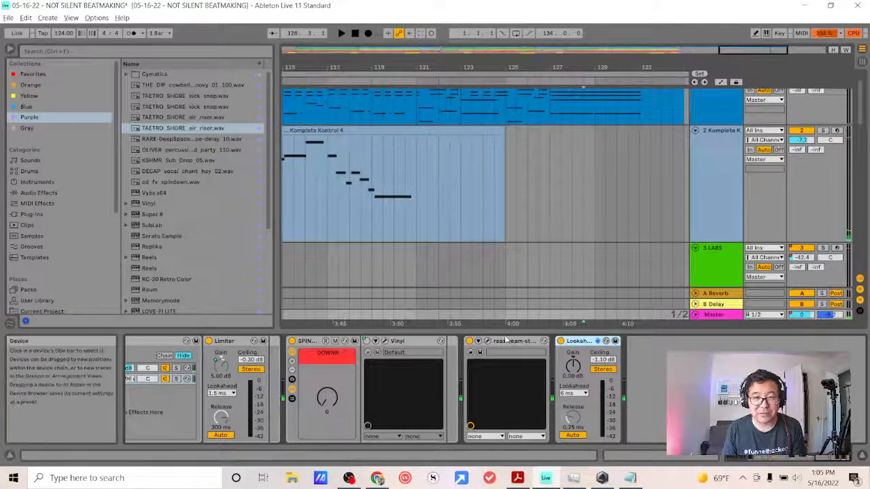
{"action": "left_click", "coordinate": [511, 342]}
{"action": "left_click_drag", "start_coordinate": [616, 342], "coordinate": [496, 347]}
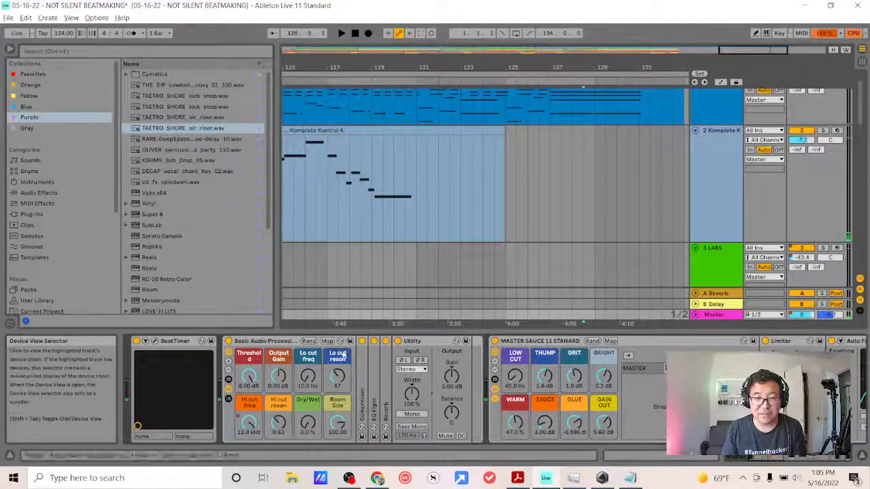
Step: Solo the second Komplete Kontrol track and play its last clip, Komplete Kontrol 4
{"action": "left_click", "coordinate": [576, 181]}
{"action": "scroll", "coordinate": [575, 181], "scroll_direction": "up", "scroll_amount": 2}
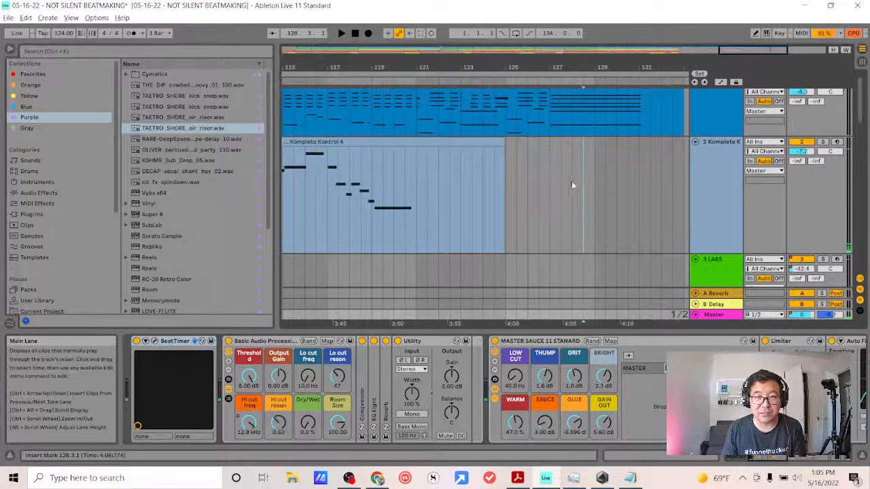
{"action": "left_click", "coordinate": [401, 156]}
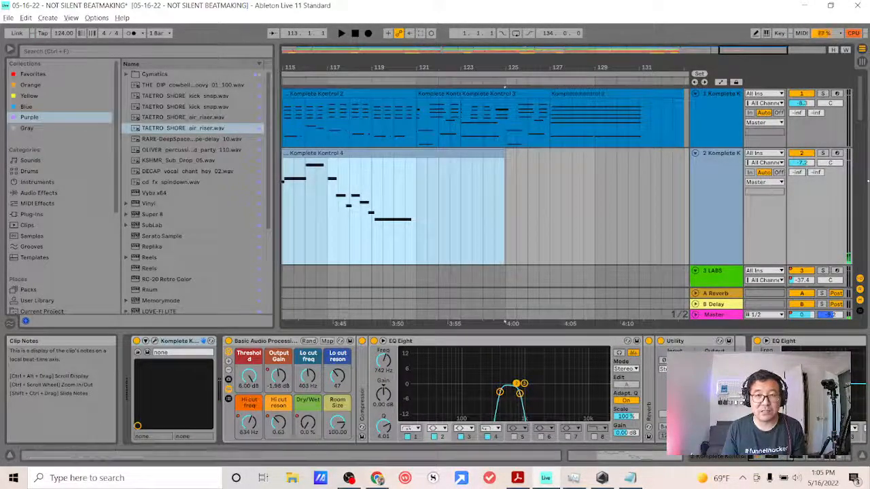
{"action": "left_click", "coordinate": [823, 154]}
{"action": "key", "text": "space"}
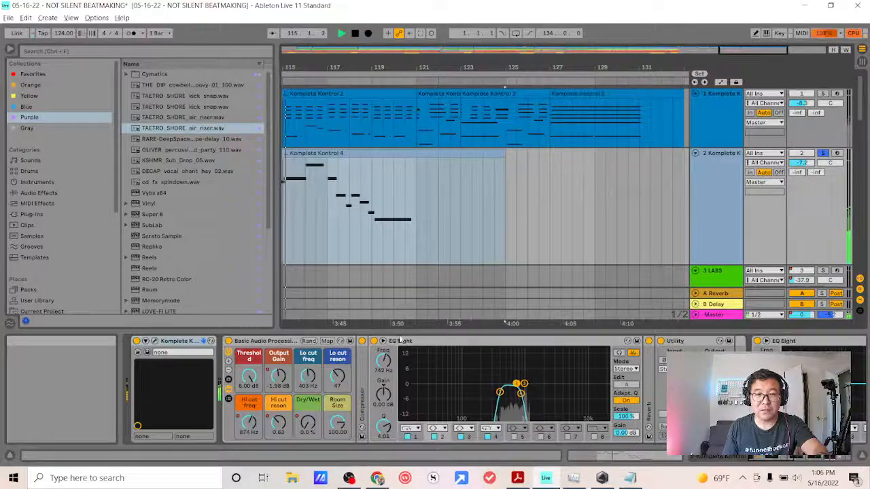
Step: Play the soloed second track from 6.3.1 near the arrangement's start, and end by unsoloing it and stopping playback
{"action": "left_click_drag", "start_coordinate": [357, 257], "coordinate": [767, 261]}
{"action": "left_click_drag", "start_coordinate": [424, 232], "coordinate": [774, 264]}
{"action": "left_click_drag", "start_coordinate": [332, 184], "coordinate": [687, 217]}
{"action": "left_click_drag", "start_coordinate": [320, 214], "coordinate": [591, 238]}
{"action": "left_click_drag", "start_coordinate": [351, 235], "coordinate": [686, 252]}
{"action": "left_click_drag", "start_coordinate": [294, 234], "coordinate": [653, 253]}
{"action": "left_click_drag", "start_coordinate": [306, 237], "coordinate": [571, 252]}
{"action": "left_click", "coordinate": [387, 256]}
{"action": "left_click", "coordinate": [407, 241]}
{"action": "key", "text": "space"}
{"action": "key", "text": "space"}
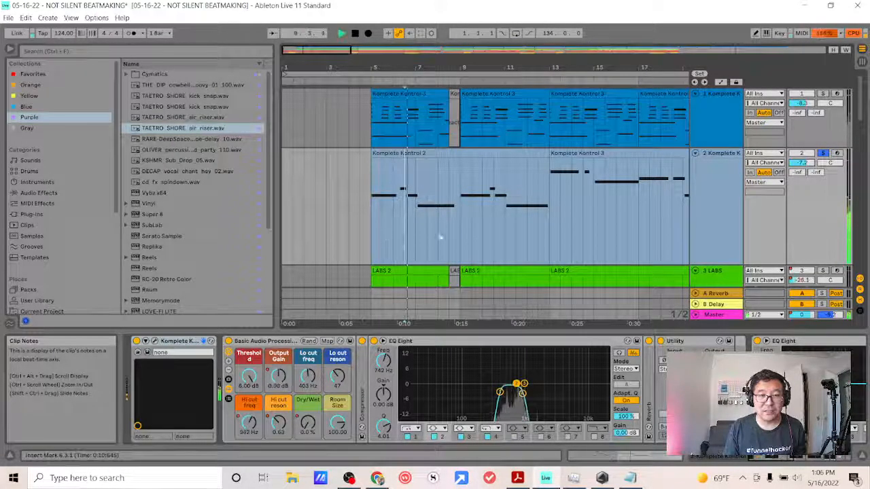
{"action": "left_click", "coordinate": [824, 156]}
{"action": "key", "text": "space"}
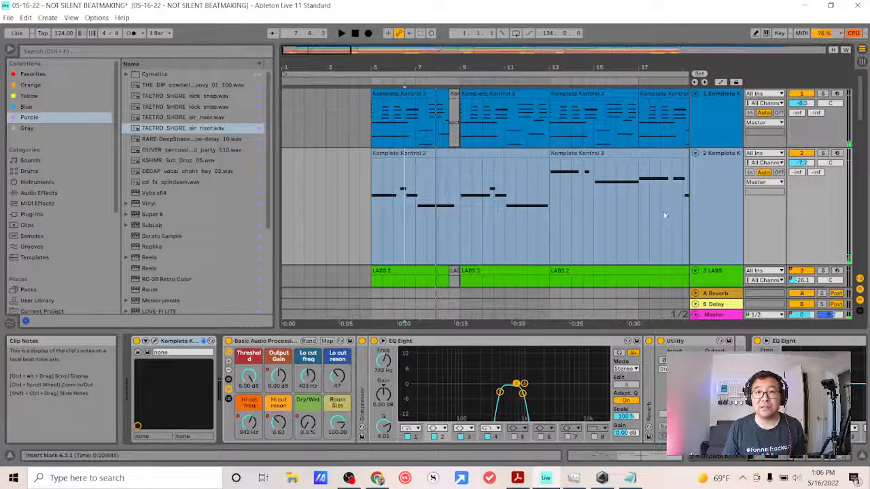
Step: Rename the second Komplete Kontrol track to "PIANO LEAD"
{"action": "left_click", "coordinate": [676, 158]}
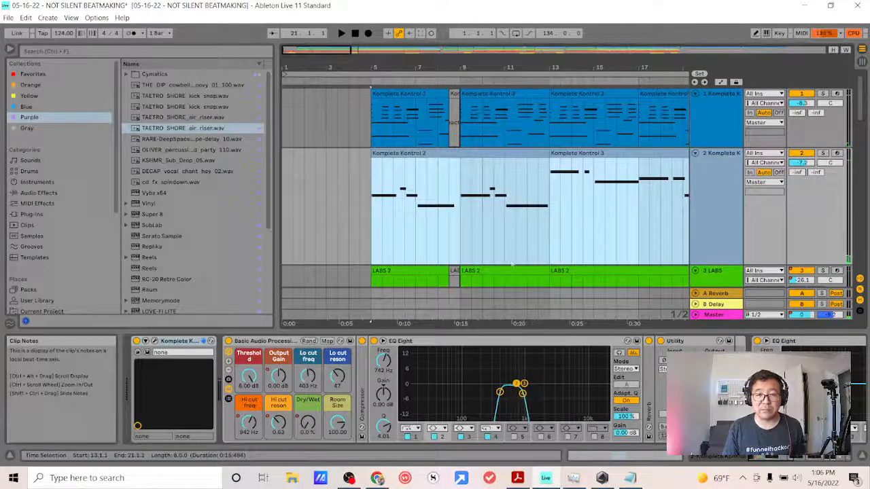
{"action": "left_click", "coordinate": [313, 221]}
{"action": "right_click", "coordinate": [720, 156]}
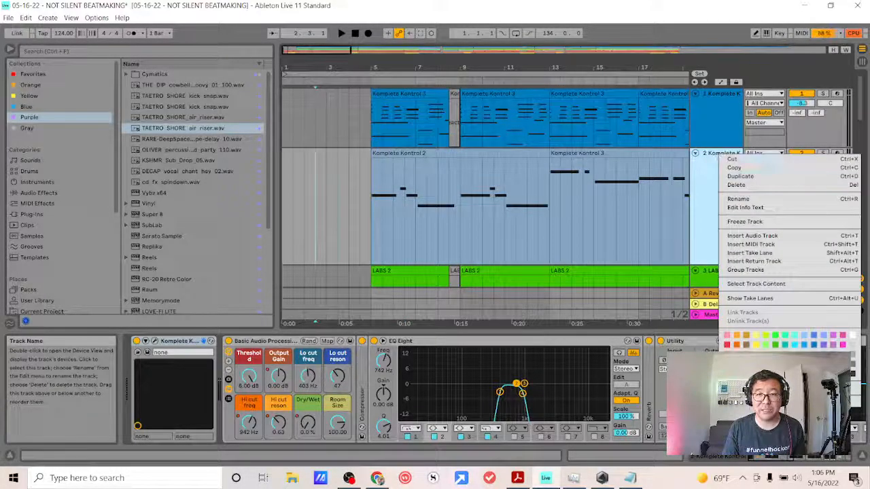
{"action": "left_click", "coordinate": [779, 199]}
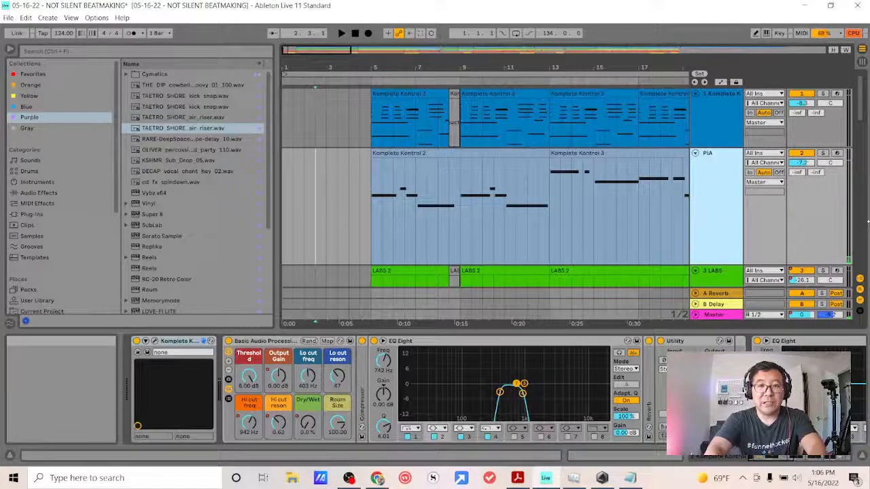
{"action": "type", "text": "PIANO LEAD"}
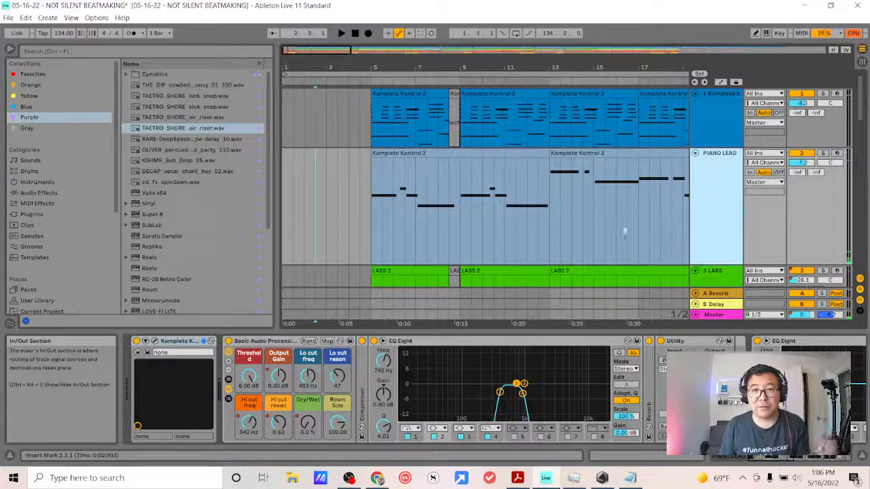
Step: Select all clips on the PIANO LEAD track from bar 5 to its last clip and delete them
{"action": "left_click", "coordinate": [616, 195]}
{"action": "left_click", "coordinate": [469, 154]}
{"action": "left_click_drag", "start_coordinate": [626, 223], "coordinate": [337, 236]}
{"action": "left_click_drag", "start_coordinate": [674, 242], "coordinate": [488, 237]}
{"action": "left_click_drag", "start_coordinate": [648, 235], "coordinate": [465, 221]}
{"action": "left_click_drag", "start_coordinate": [641, 228], "coordinate": [425, 225]}
{"action": "left_click_drag", "start_coordinate": [660, 229], "coordinate": [468, 219]}
{"action": "left_click_drag", "start_coordinate": [537, 218], "coordinate": [469, 219]}
{"action": "left_click_drag", "start_coordinate": [633, 223], "coordinate": [469, 218]}
{"action": "left_click_drag", "start_coordinate": [648, 223], "coordinate": [474, 222]}
{"action": "left_click_drag", "start_coordinate": [619, 228], "coordinate": [449, 225]}
{"action": "left_click_drag", "start_coordinate": [670, 230], "coordinate": [520, 225]}
{"action": "left_click", "coordinate": [411, 152], "text": "shift"}
{"action": "key", "text": "Delete"}
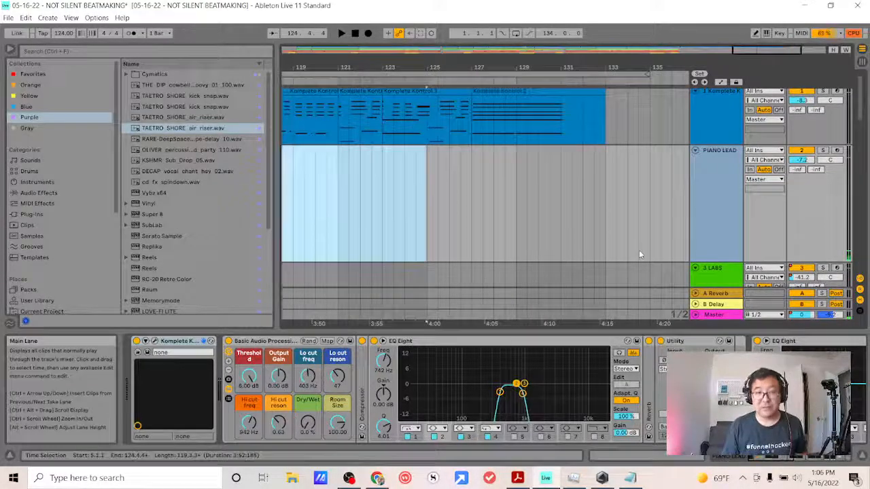
Step: Play the first Komplete Kontrol track soloed from 5.1.1 with the whole arrangement in view, and end by unsoloing it and stopping playback
{"action": "scroll", "coordinate": [528, 187], "scroll_direction": "down", "scroll_amount": 10}
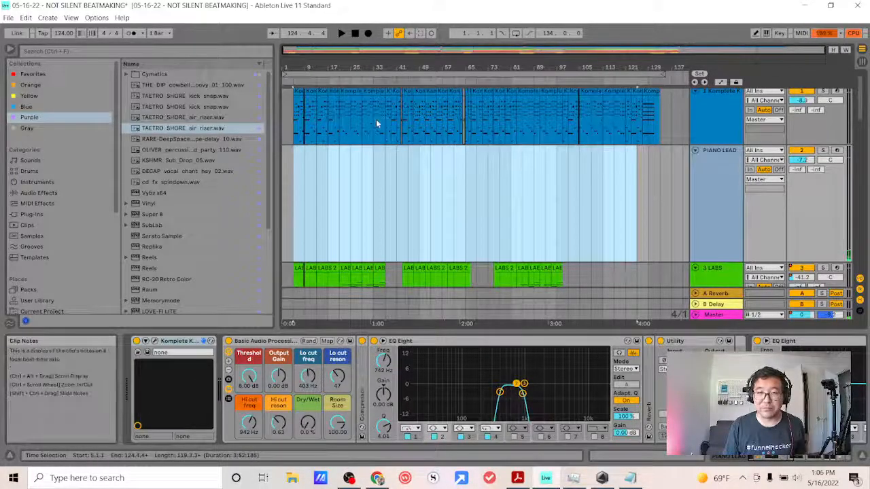
{"action": "left_click", "coordinate": [302, 138]}
{"action": "key", "text": "space"}
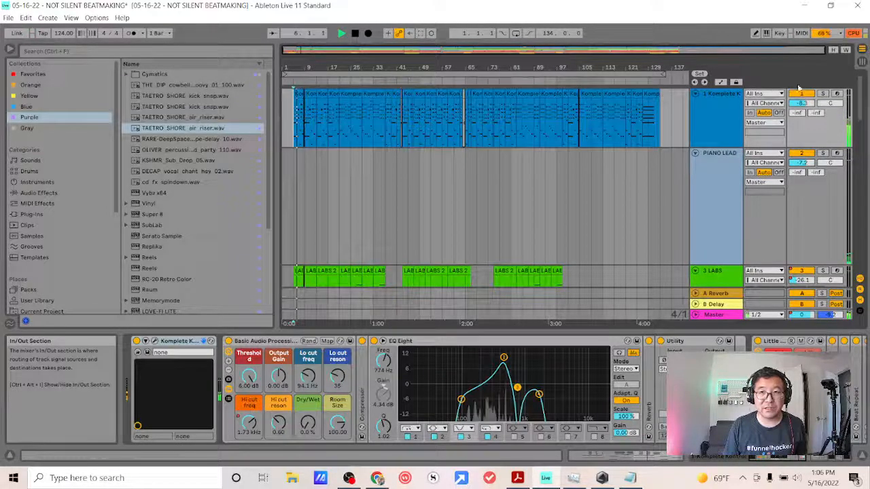
{"action": "left_click", "coordinate": [823, 94]}
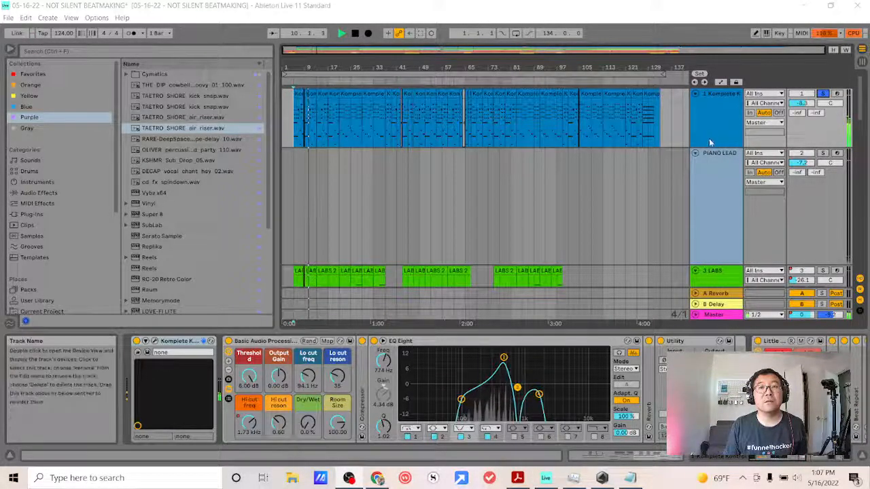
{"action": "left_click", "coordinate": [822, 95]}
{"action": "key", "text": "space"}
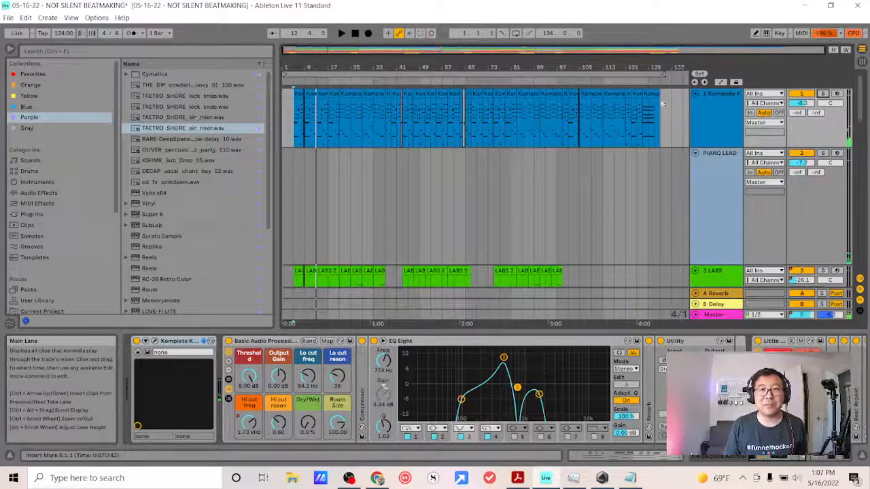
Step: Select every clip on the first Komplete Kontrol track and delete them all
{"action": "left_click", "coordinate": [652, 96]}
{"action": "left_click", "coordinate": [298, 95], "text": "shift"}
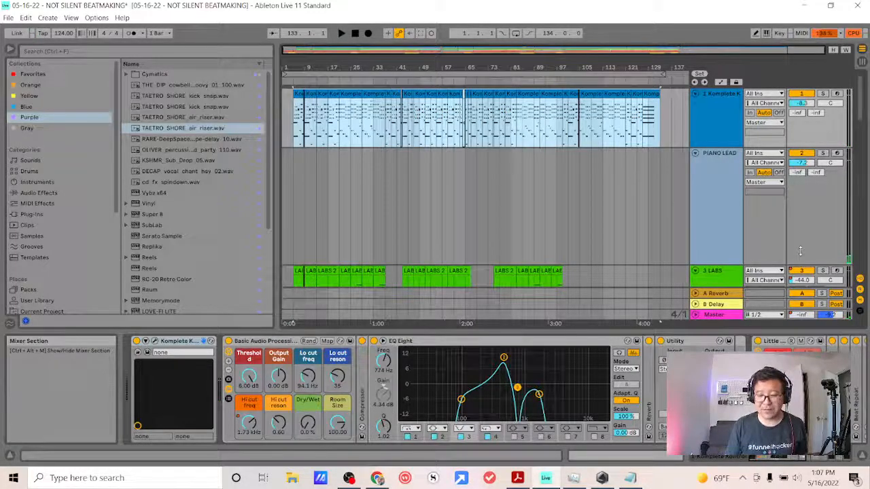
{"action": "key", "text": "Delete"}
Step: Rename the first Komplete Kontrol track to "chords"
{"action": "right_click", "coordinate": [724, 95]}
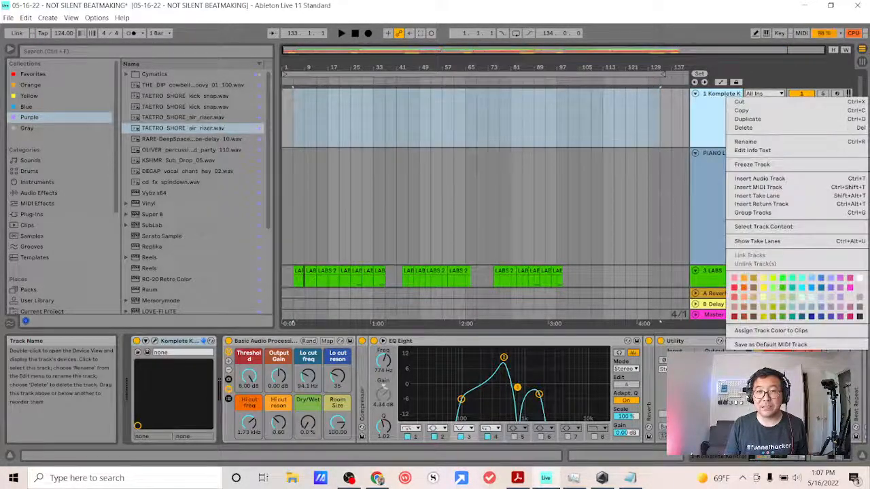
{"action": "left_click", "coordinate": [748, 142]}
{"action": "type", "text": "chords"}
{"action": "key", "text": "Return"}
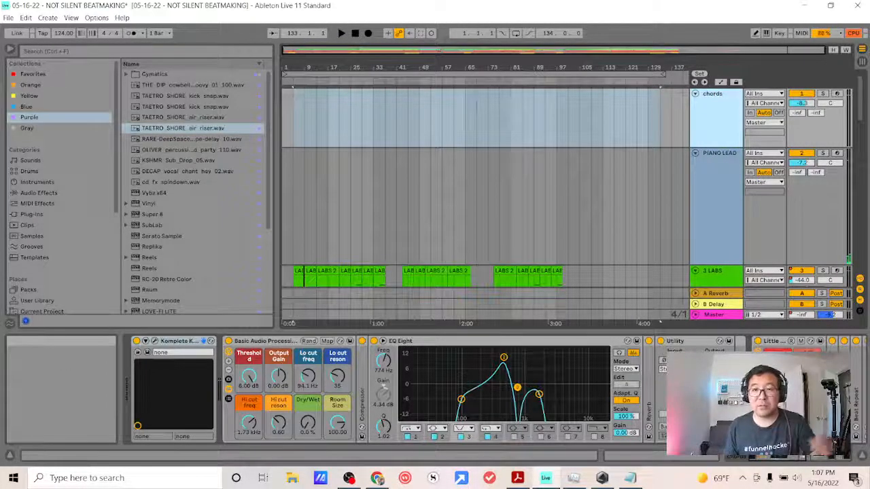
Step: Play the LABS track from 5.1.1 with its solo on, and end by unsoloing it and stopping playback
{"action": "left_click", "coordinate": [707, 265]}
{"action": "scroll", "coordinate": [700, 245], "scroll_direction": "down", "scroll_amount": 3}
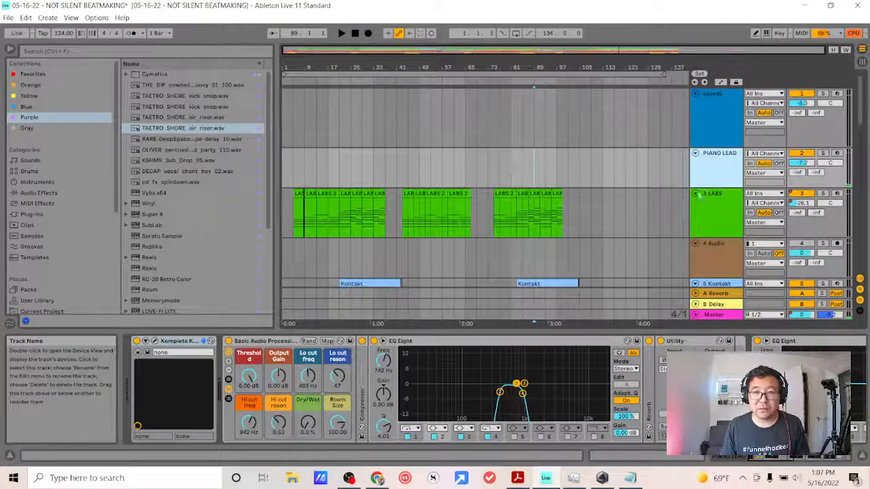
{"action": "scroll", "coordinate": [353, 191], "scroll_direction": "down", "scroll_amount": 1}
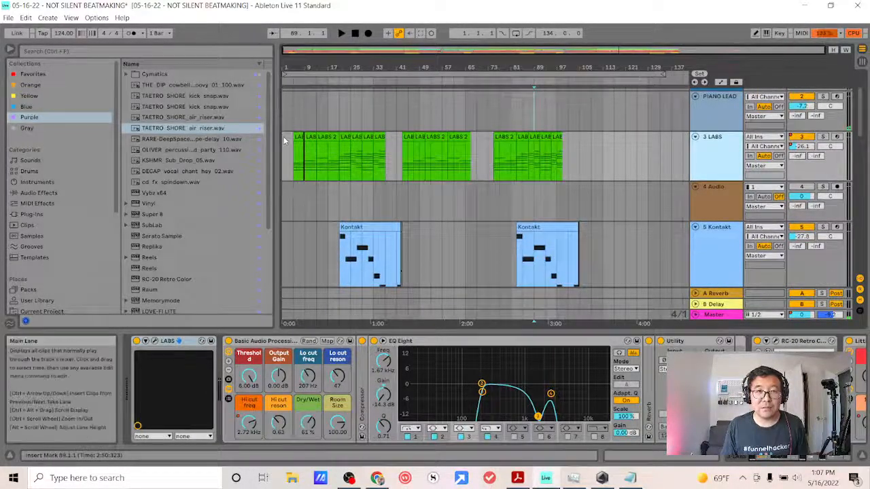
{"action": "left_click", "coordinate": [297, 155]}
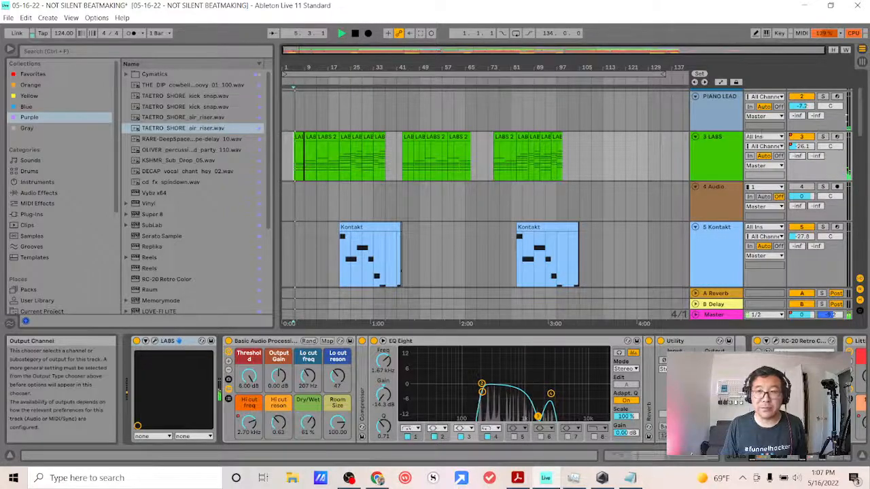
{"action": "left_click", "coordinate": [824, 137]}
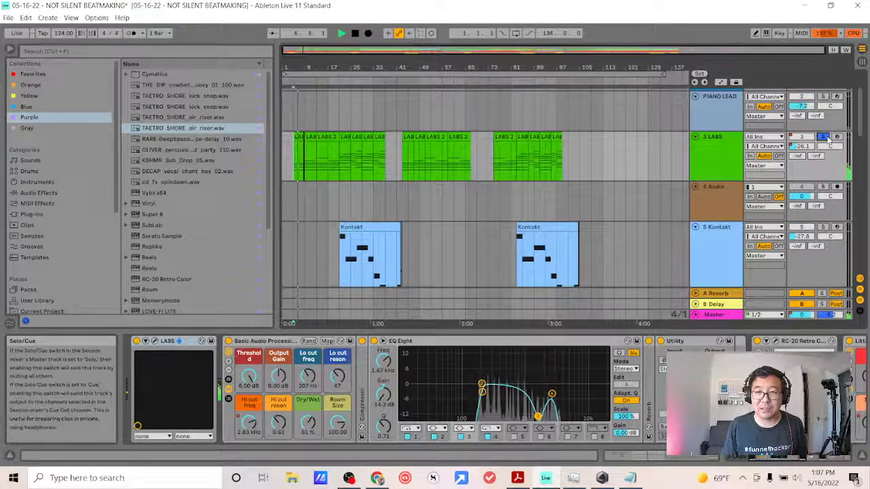
{"action": "left_click", "coordinate": [824, 138]}
{"action": "key", "text": "space"}
Step: Check the LABS track's instrument window during playback, and end by closing it and stopping playback
{"action": "left_click", "coordinate": [713, 147]}
{"action": "key", "text": "space"}
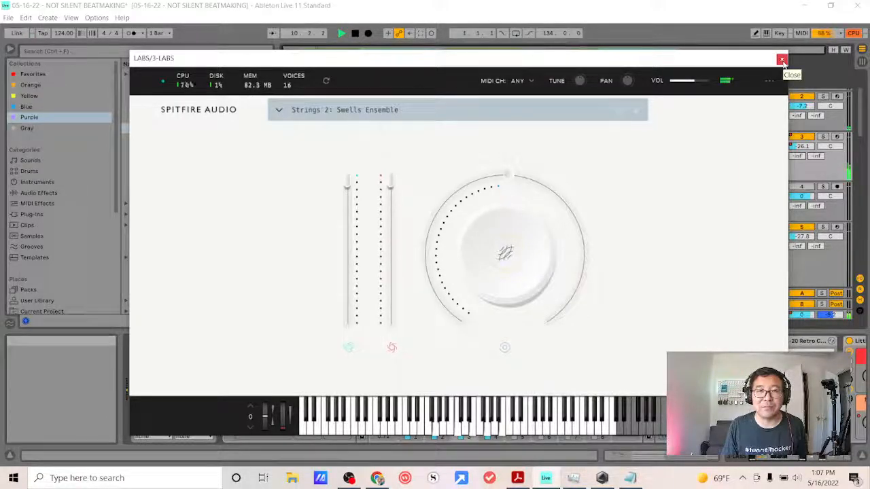
{"action": "left_click", "coordinate": [782, 60]}
{"action": "key", "text": "space"}
Step: Select all clips on the LABS track from its last clip back to bar 5 and delete them
{"action": "left_click", "coordinate": [557, 138]}
{"action": "left_click", "coordinate": [297, 137], "text": "shift"}
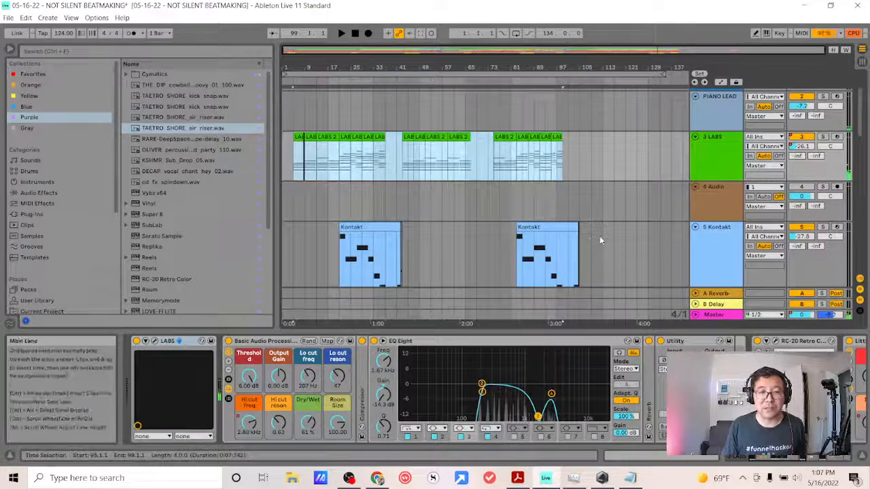
{"action": "key", "text": "Delete"}
Step: Look through the tracks below LABS, from the empty Audio track to the pink vocal audio track, to review their remaining clips
{"action": "left_click", "coordinate": [626, 199]}
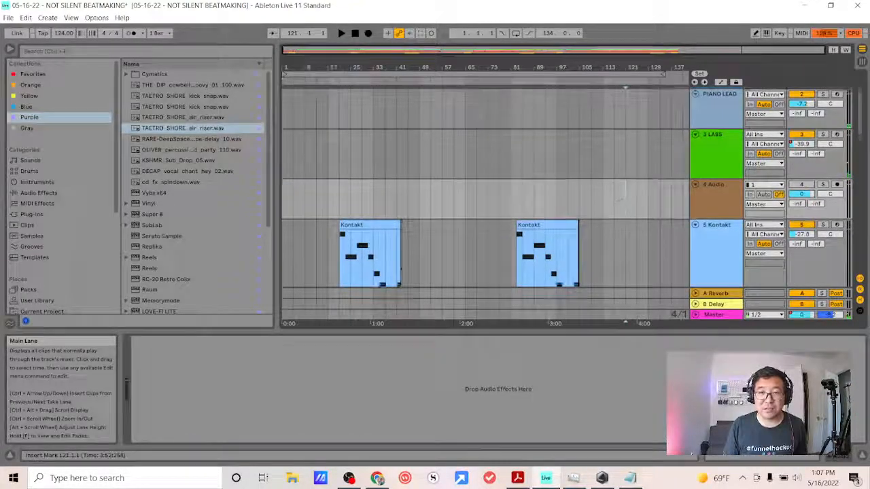
{"action": "left_click", "coordinate": [705, 197]}
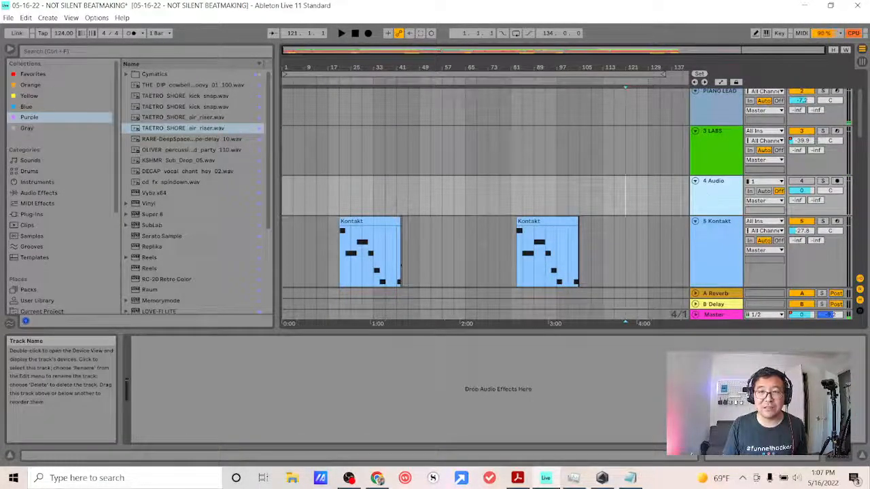
{"action": "scroll", "coordinate": [719, 206], "scroll_direction": "down", "scroll_amount": 3}
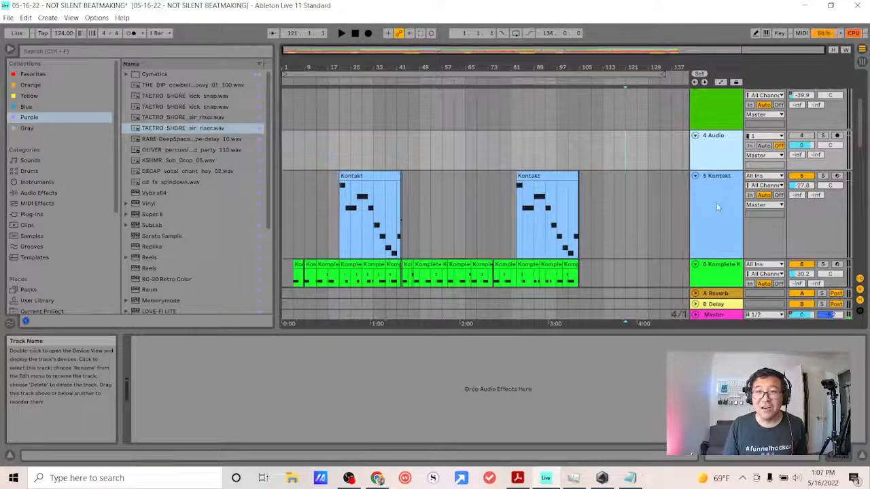
{"action": "scroll", "coordinate": [715, 209], "scroll_direction": "up", "scroll_amount": 1}
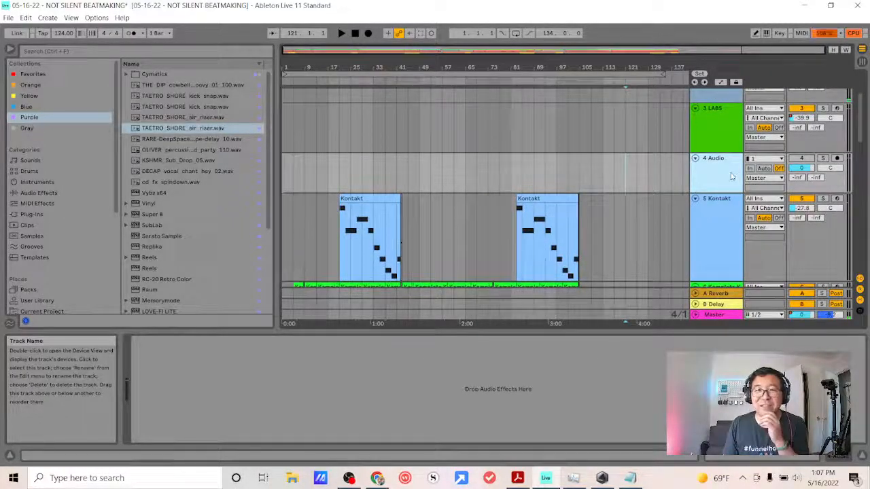
{"action": "scroll", "coordinate": [716, 183], "scroll_direction": "up", "scroll_amount": 1}
{"action": "scroll", "coordinate": [716, 182], "scroll_direction": "down", "scroll_amount": 3}
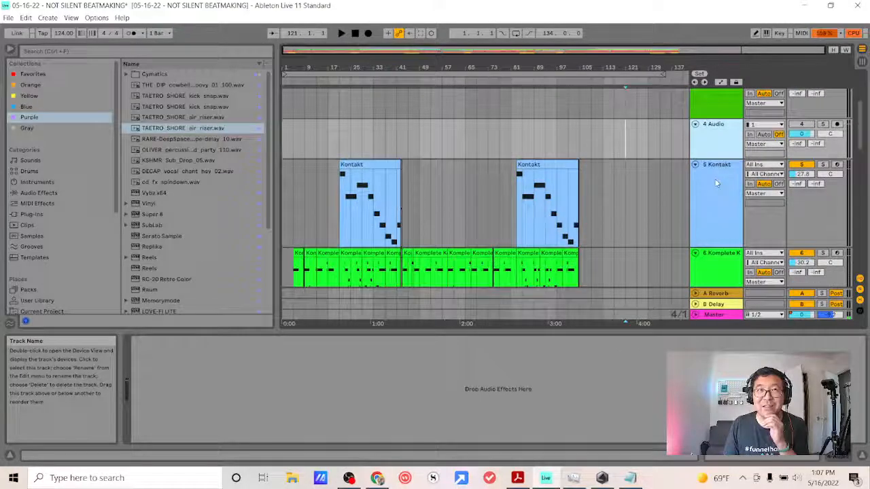
{"action": "scroll", "coordinate": [718, 182], "scroll_direction": "up", "scroll_amount": 1}
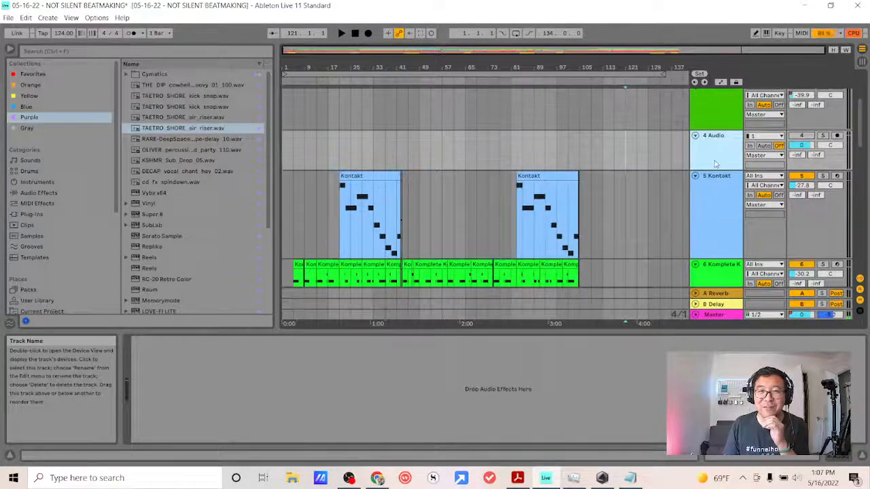
{"action": "scroll", "coordinate": [715, 163], "scroll_direction": "up", "scroll_amount": 2}
{"action": "scroll", "coordinate": [715, 163], "scroll_direction": "down", "scroll_amount": 4}
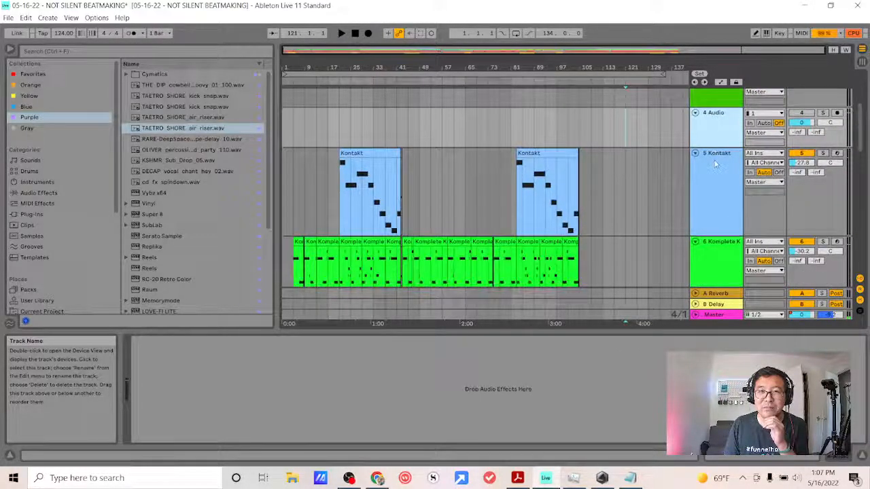
{"action": "scroll", "coordinate": [715, 163], "scroll_direction": "down", "scroll_amount": 6}
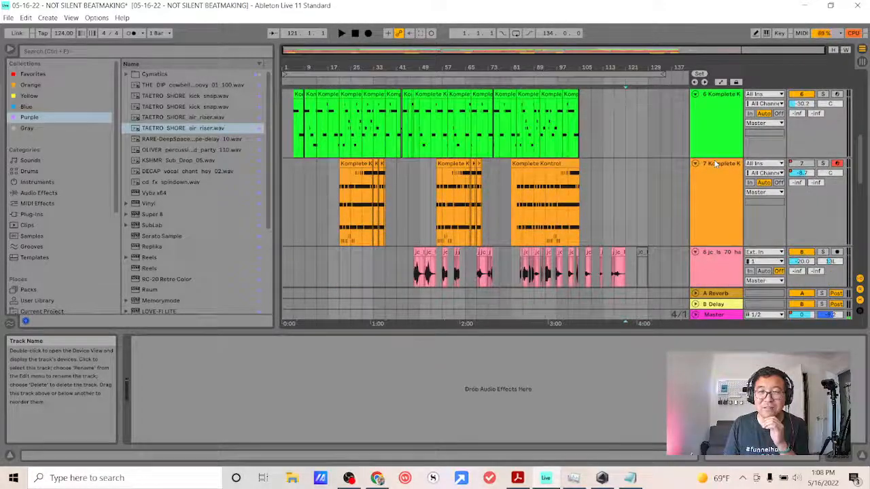
{"action": "scroll", "coordinate": [715, 163], "scroll_direction": "down", "scroll_amount": 3}
{"action": "scroll", "coordinate": [712, 165], "scroll_direction": "up", "scroll_amount": 5}
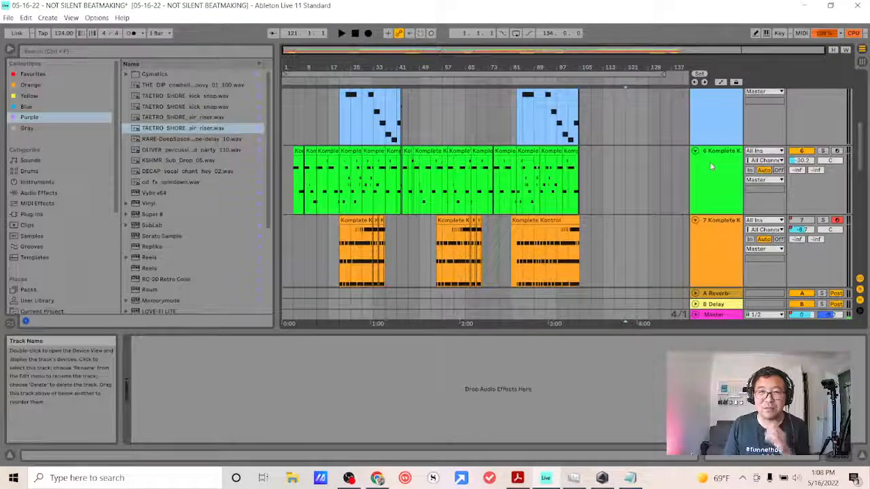
Step: Play the Kontakt track soloed from 21.1.1, and end by unsoloing it
{"action": "scroll", "coordinate": [711, 166], "scroll_direction": "up", "scroll_amount": 3}
{"action": "left_click", "coordinate": [340, 141]}
{"action": "key", "text": "space"}
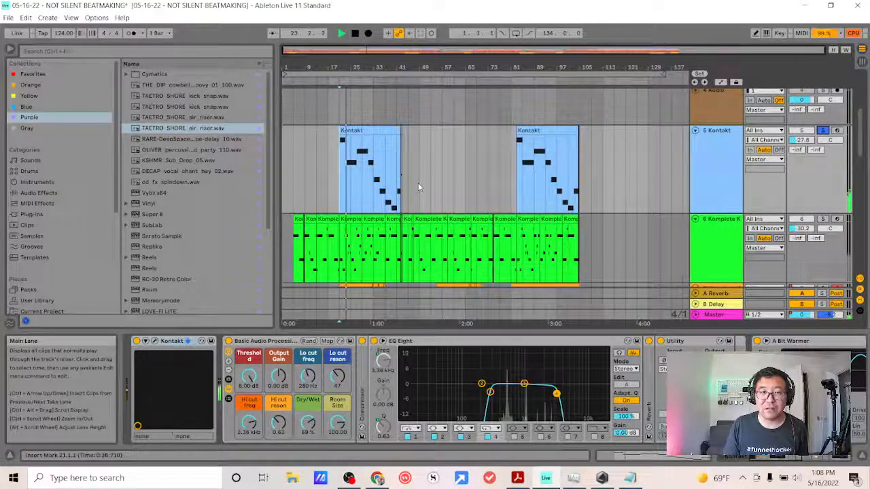
{"action": "left_click", "coordinate": [824, 132]}
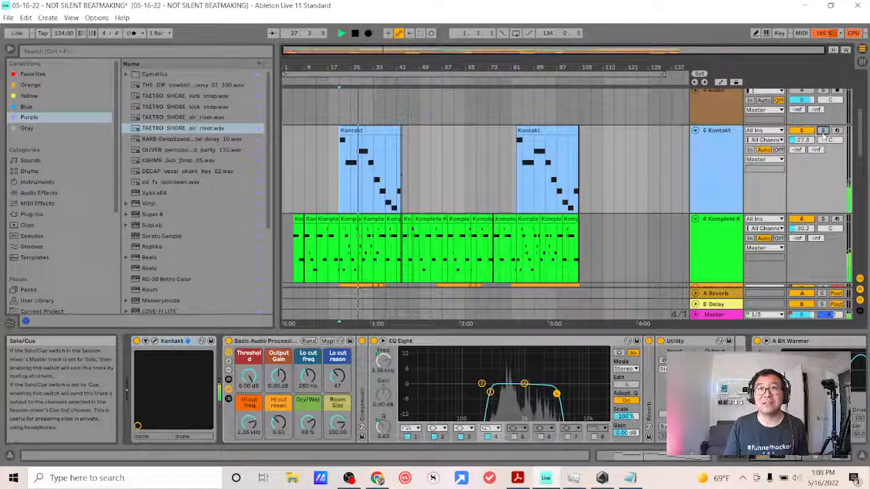
{"action": "left_click", "coordinate": [545, 186]}
Step: Stop playback and rename the Kontakt track to "STRINGY PAD"
{"action": "left_click", "coordinate": [713, 140]}
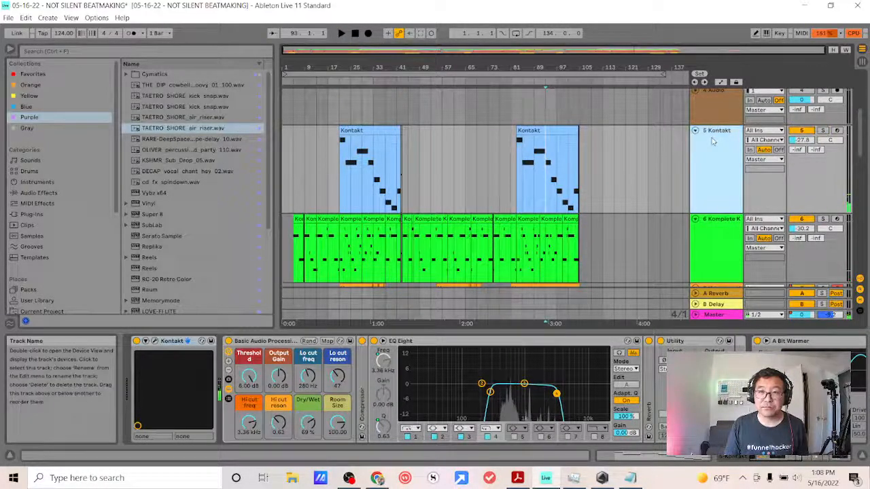
{"action": "key", "text": "space"}
{"action": "right_click", "coordinate": [721, 139]}
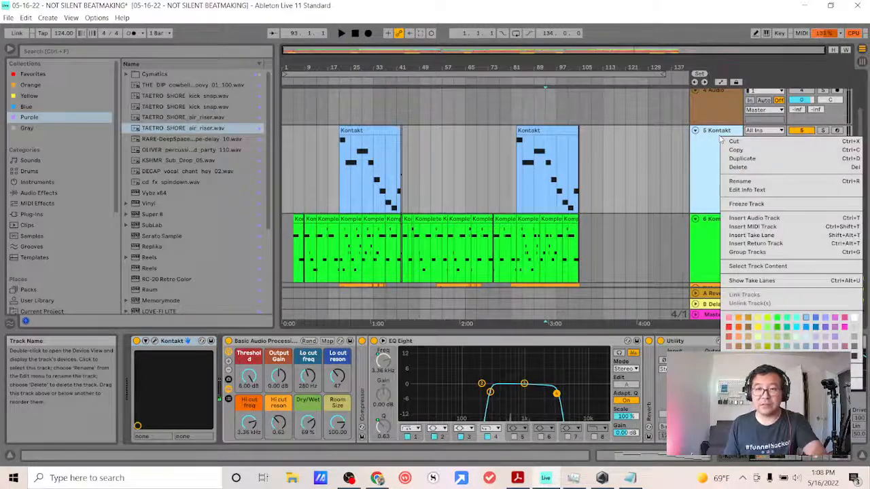
{"action": "left_click", "coordinate": [739, 182]}
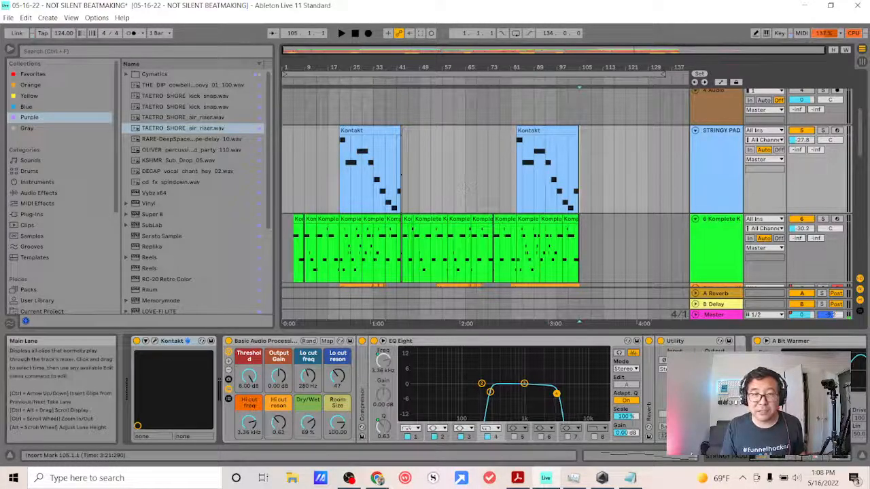
Step: Select the STRINGY PAD track from 5.1.1 to 105.1.1 and delete all its clips
{"action": "left_click", "coordinate": [297, 170]}
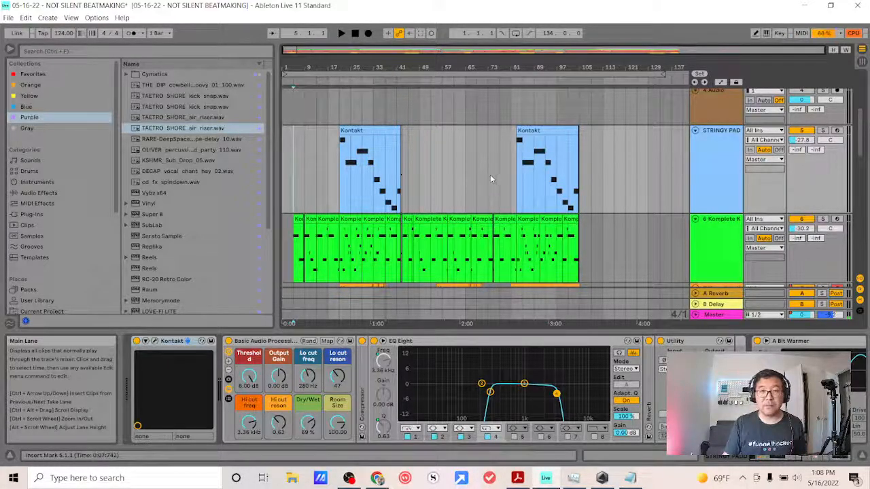
{"action": "left_click", "coordinate": [544, 177], "text": "shift"}
{"action": "left_click", "coordinate": [583, 175], "text": "shift"}
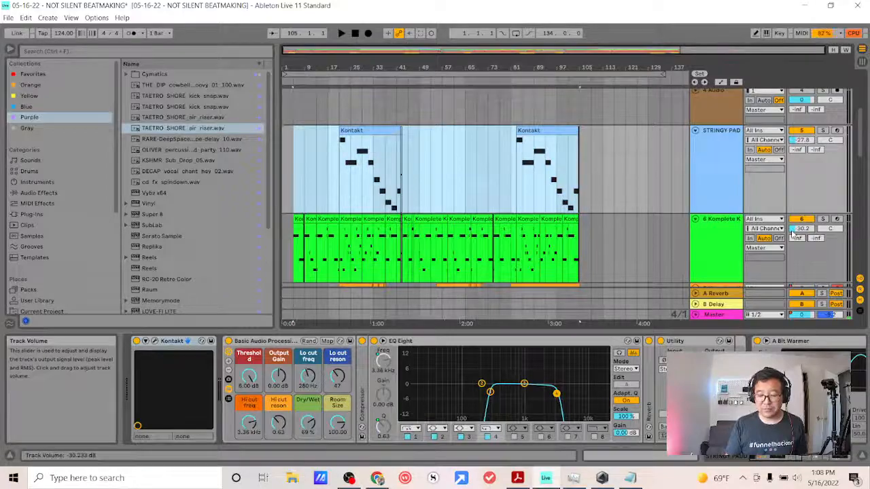
{"action": "key", "text": "Delete"}
Step: Play the green Komplete Kontrol track soloed from 5.1.1
{"action": "left_click", "coordinate": [701, 233]}
{"action": "scroll", "coordinate": [611, 259], "scroll_direction": "down", "scroll_amount": 3}
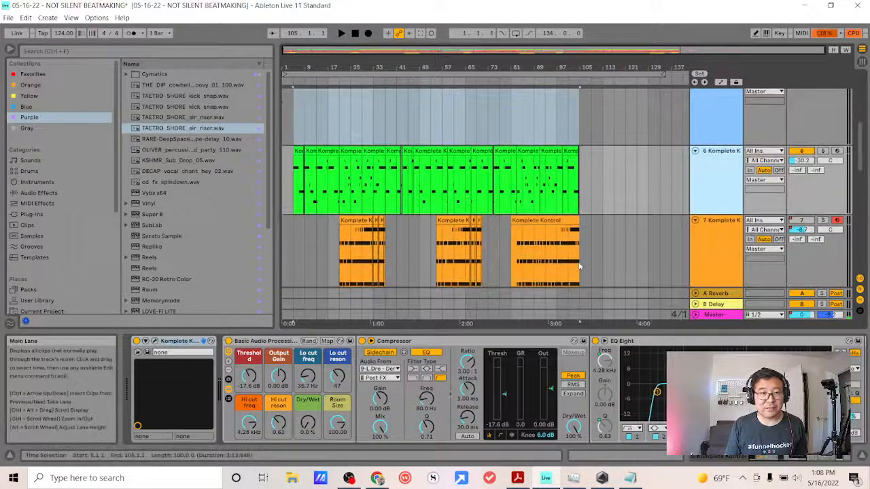
{"action": "scroll", "coordinate": [578, 264], "scroll_direction": "down", "scroll_amount": 1}
{"action": "left_click", "coordinate": [292, 171]}
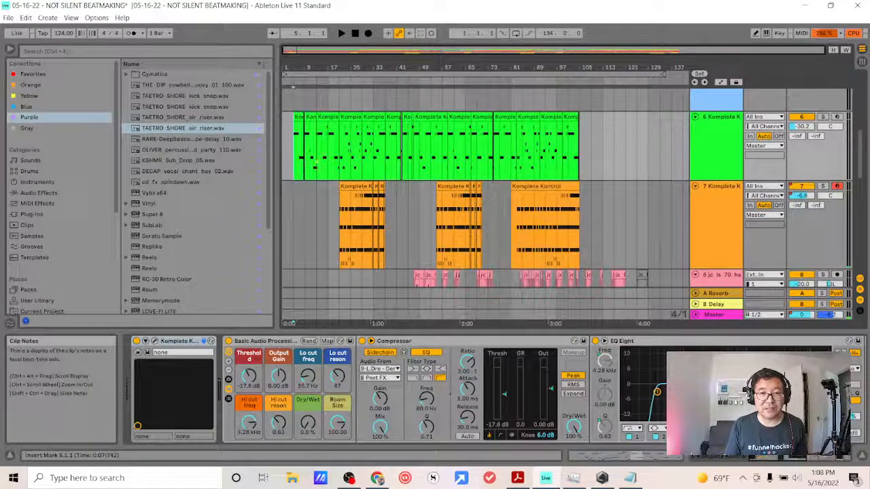
{"action": "key", "text": "space"}
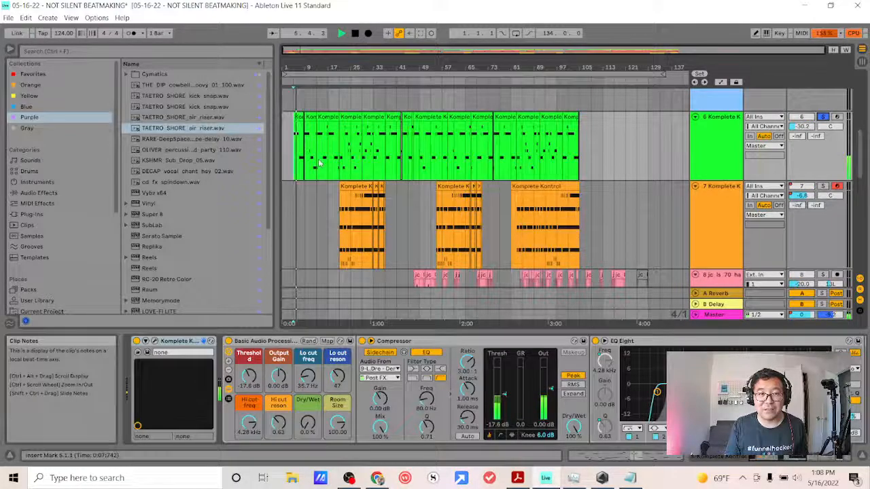
Step: Rename the green Komplete Kontrol track to "BASS" while it plays
{"action": "right_click", "coordinate": [724, 127]}
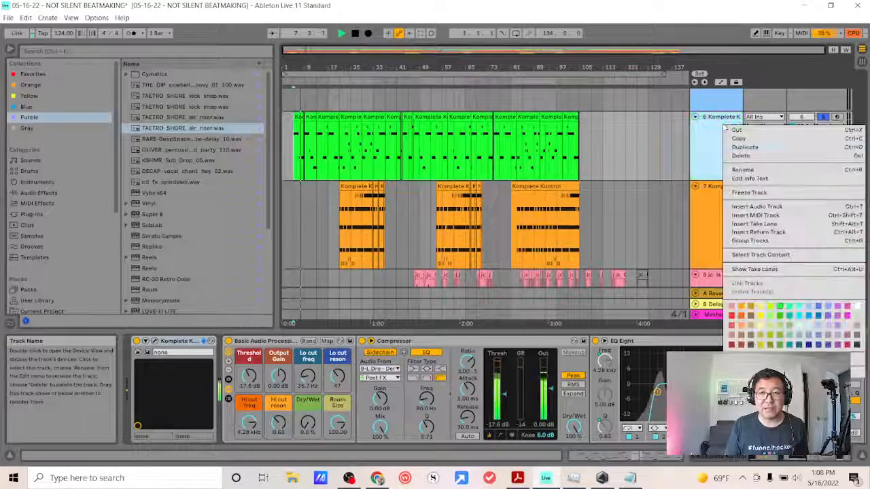
{"action": "left_click", "coordinate": [744, 171]}
{"action": "type", "text": "BASS"}
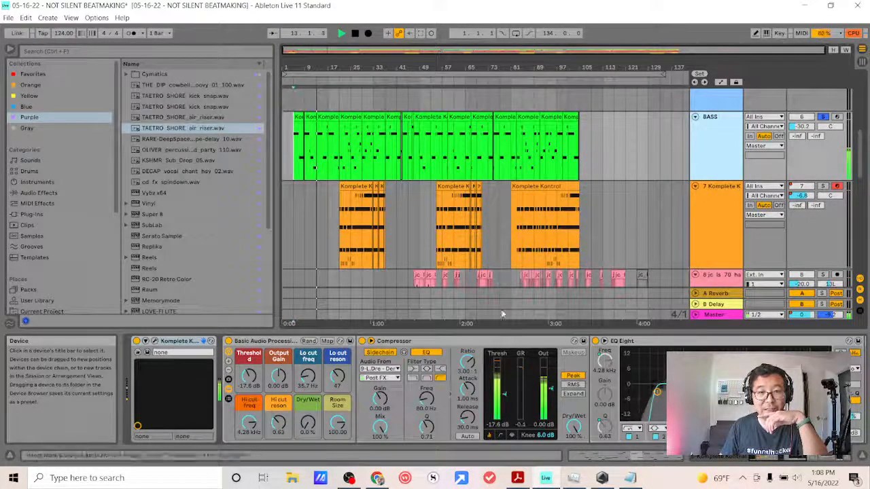
Step: Look through the tracks below BASS down to the red L.Dre drum tracks, ending back at the BASS track
{"action": "scroll", "coordinate": [546, 252], "scroll_direction": "down", "scroll_amount": 1}
{"action": "scroll", "coordinate": [546, 251], "scroll_direction": "down", "scroll_amount": 5}
{"action": "scroll", "coordinate": [545, 244], "scroll_direction": "up", "scroll_amount": 5}
{"action": "scroll", "coordinate": [543, 252], "scroll_direction": "down", "scroll_amount": 10}
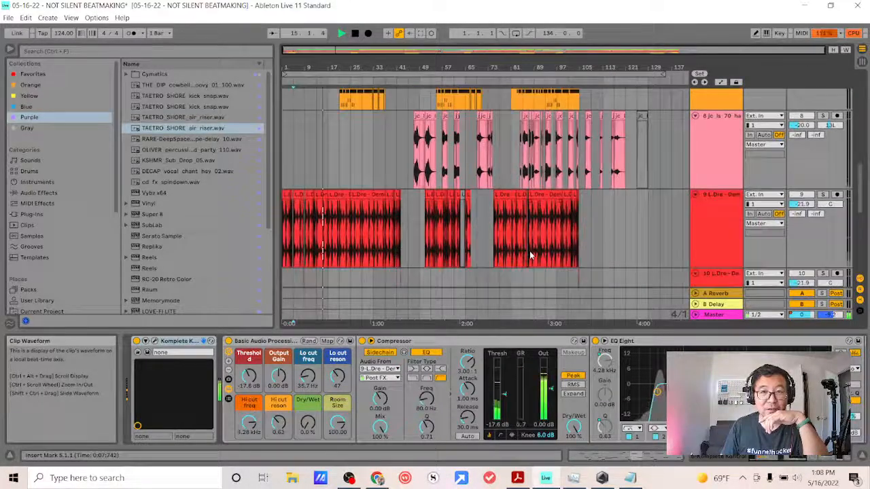
{"action": "scroll", "coordinate": [707, 237], "scroll_direction": "down", "scroll_amount": 1}
{"action": "scroll", "coordinate": [707, 237], "scroll_direction": "up", "scroll_amount": 15}
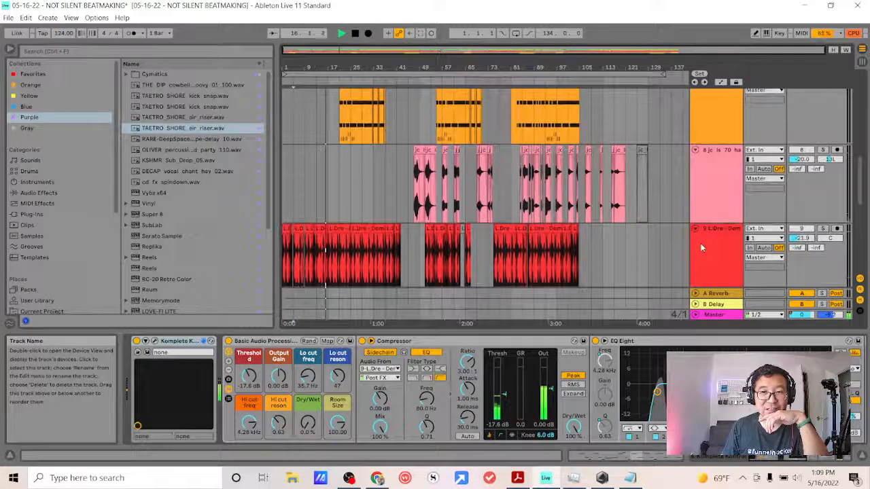
{"action": "scroll", "coordinate": [662, 236], "scroll_direction": "up", "scroll_amount": 2}
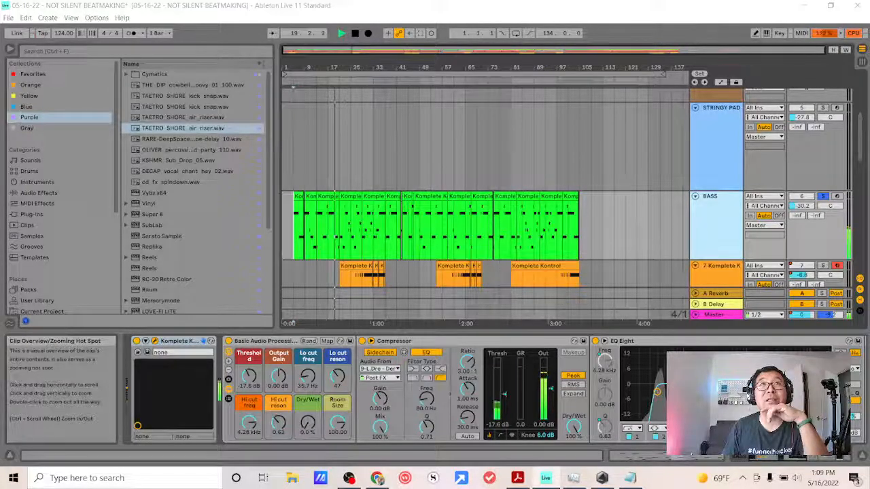
Step: Look over the BASS track's device chain from the Compressor to the RC-20 effect during playback
{"action": "left_click_drag", "start_coordinate": [367, 2], "coordinate": [324, 0]}
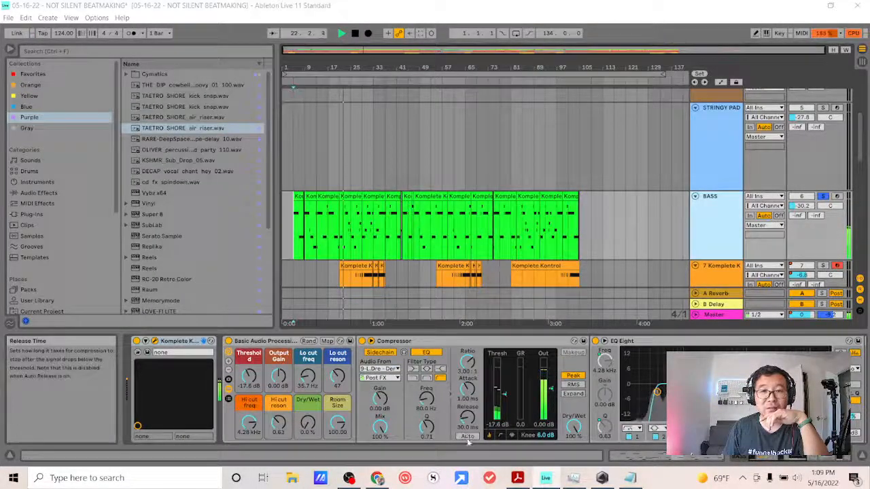
{"action": "scroll", "coordinate": [807, 461], "scroll_direction": "right", "scroll_amount": 6}
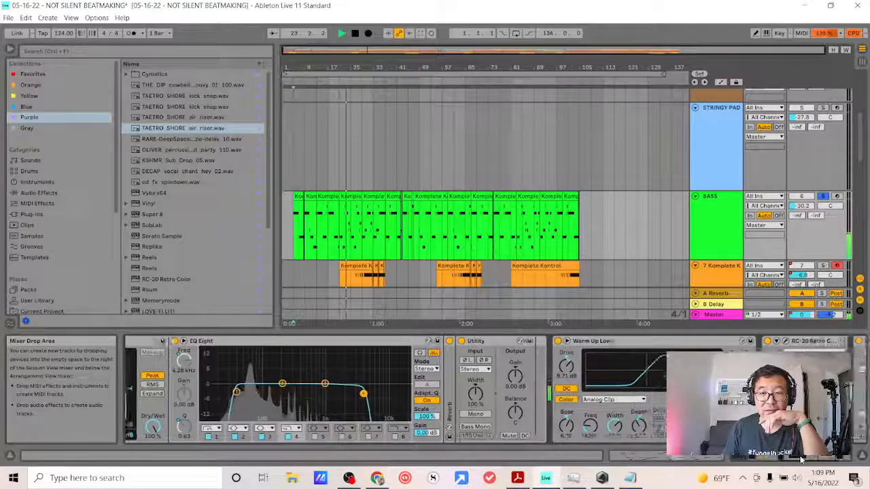
{"action": "scroll", "coordinate": [807, 460], "scroll_direction": "right", "scroll_amount": 1}
{"action": "scroll", "coordinate": [802, 460], "scroll_direction": "left", "scroll_amount": 6}
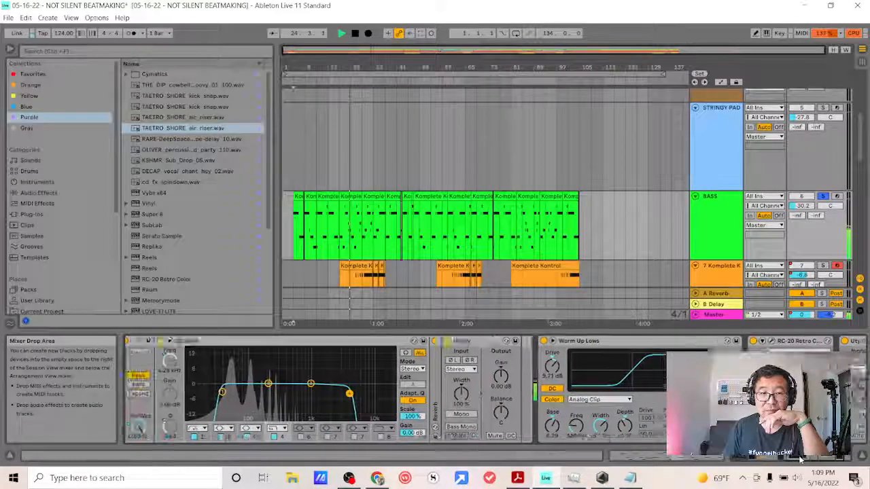
Step: Finish checking the BASS device chain, stop playback and delete the BASS track's clips between 5.1.1 and 113.1.1
{"action": "scroll", "coordinate": [798, 460], "scroll_direction": "right", "scroll_amount": 3}
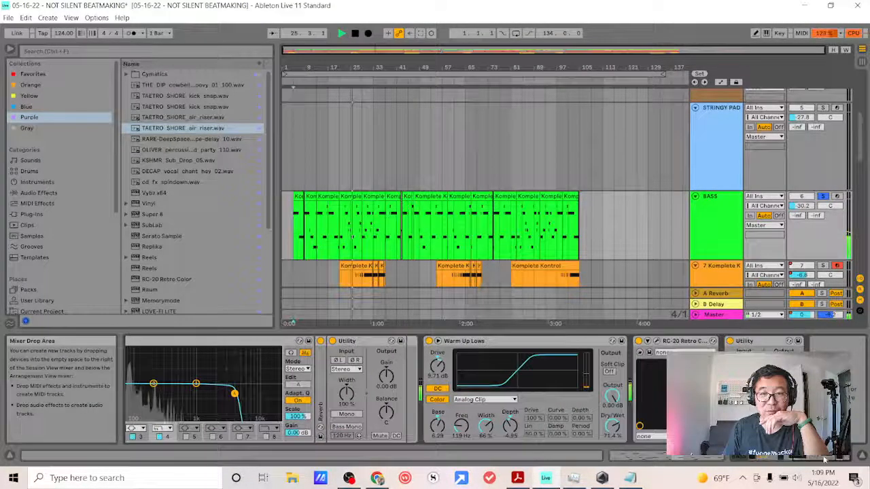
{"action": "scroll", "coordinate": [809, 461], "scroll_direction": "left", "scroll_amount": 3}
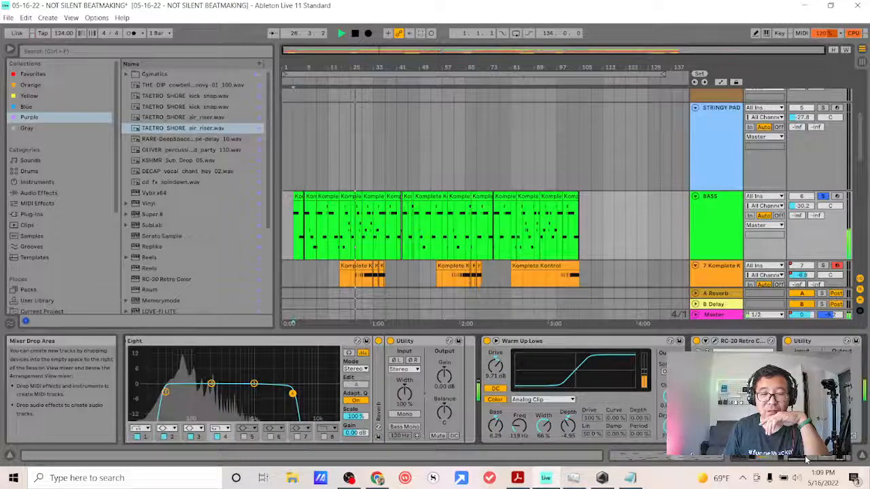
{"action": "scroll", "coordinate": [794, 461], "scroll_direction": "left", "scroll_amount": 5}
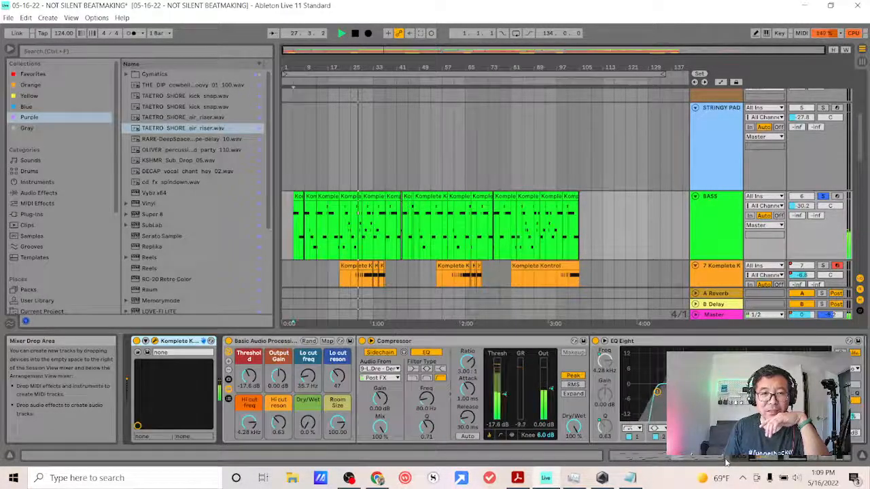
{"action": "left_click", "coordinate": [355, 33]}
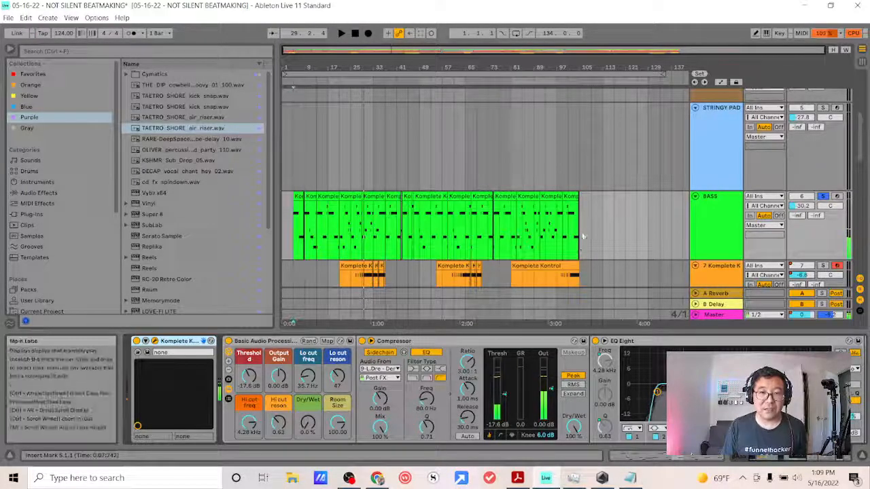
{"action": "left_click_drag", "start_coordinate": [604, 228], "coordinate": [297, 237]}
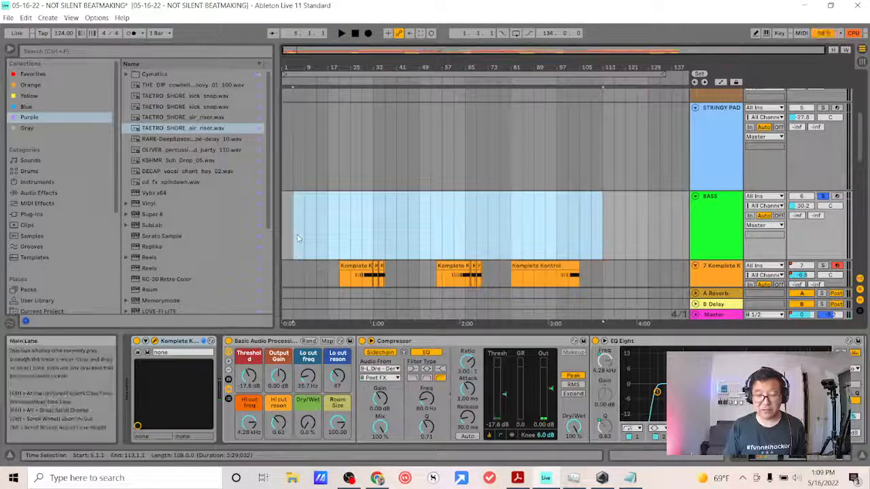
Step: Play the orange Komplete Kontrol track soloed from 21.1.1 and look over its device chain from EQ Eight to A Bit Warmer
{"action": "scroll", "coordinate": [297, 238], "scroll_direction": "down", "scroll_amount": 5}
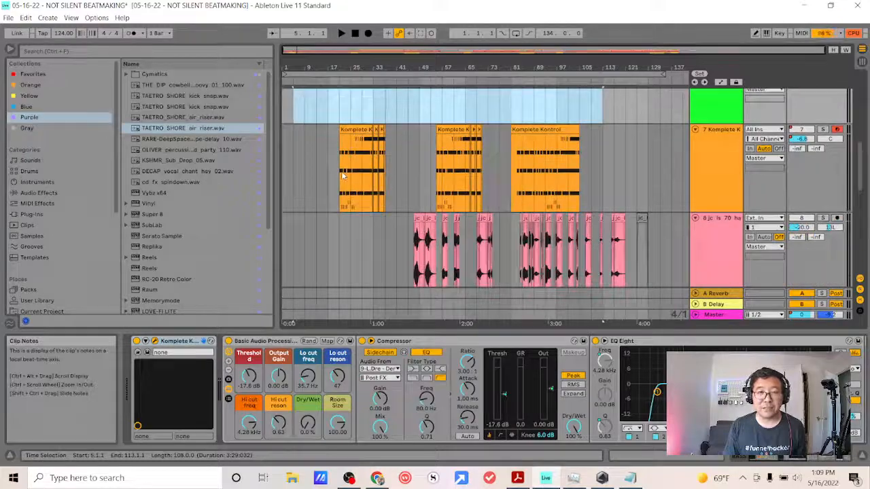
{"action": "left_click", "coordinate": [363, 195]}
{"action": "key", "text": "space"}
{"action": "scroll", "coordinate": [815, 150], "scroll_direction": "up", "scroll_amount": 2}
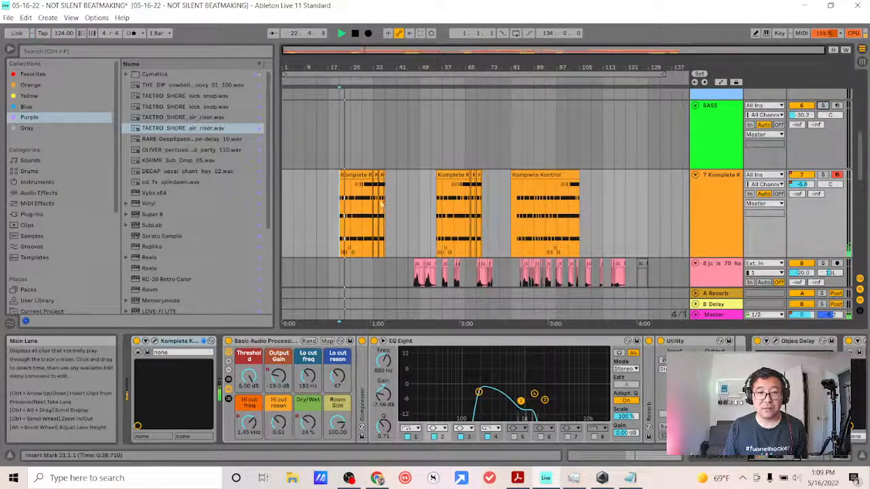
{"action": "left_click", "coordinate": [823, 174]}
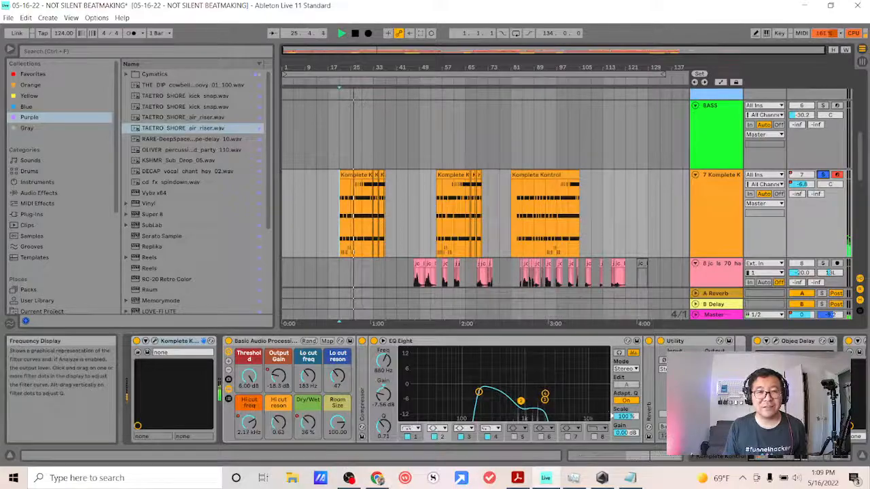
{"action": "scroll", "coordinate": [607, 416], "scroll_direction": "down", "scroll_amount": 8}
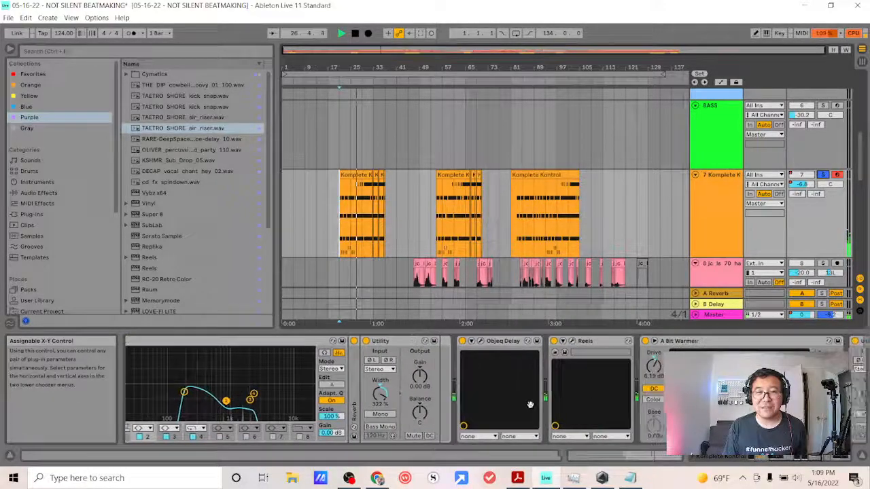
{"action": "scroll", "coordinate": [533, 405], "scroll_direction": "down", "scroll_amount": 8}
{"action": "scroll", "coordinate": [475, 402], "scroll_direction": "down", "scroll_amount": 3}
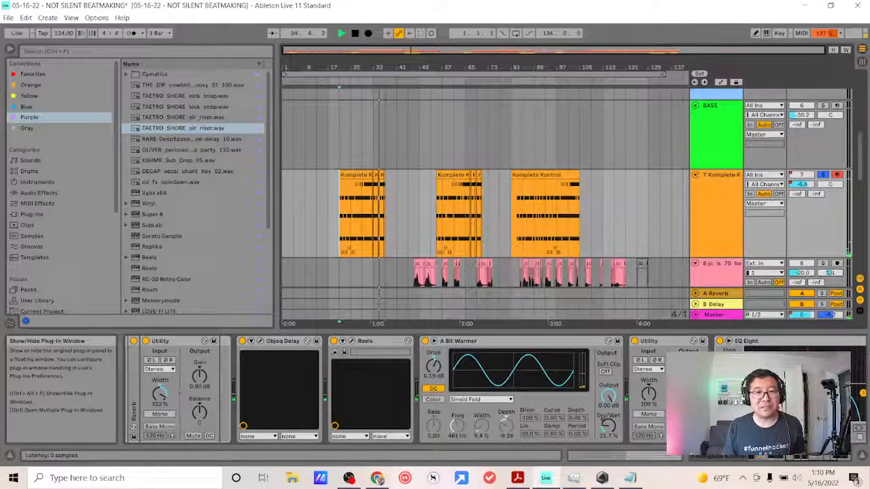
Step: Close the Armoury Crate window and the untitled Notepad note without saving it
{"action": "mouse_move", "coordinate": [609, 480]}
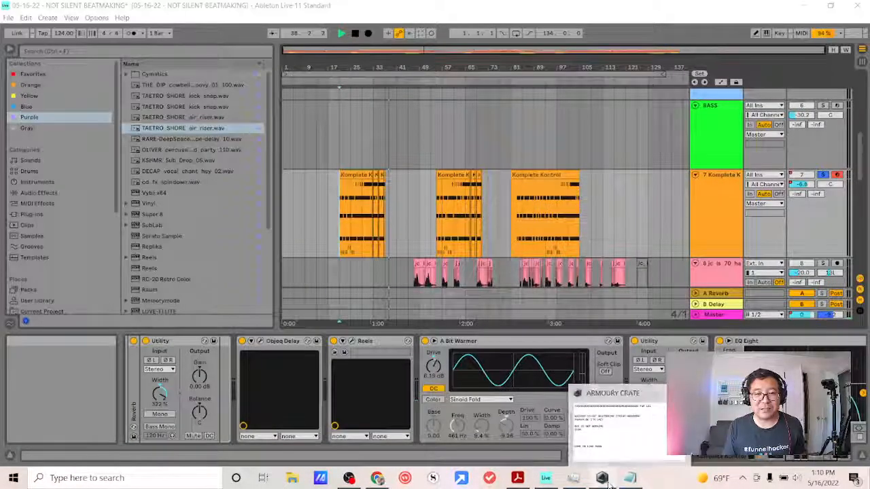
{"action": "left_click", "coordinate": [610, 483]}
{"action": "left_click", "coordinate": [858, 10]}
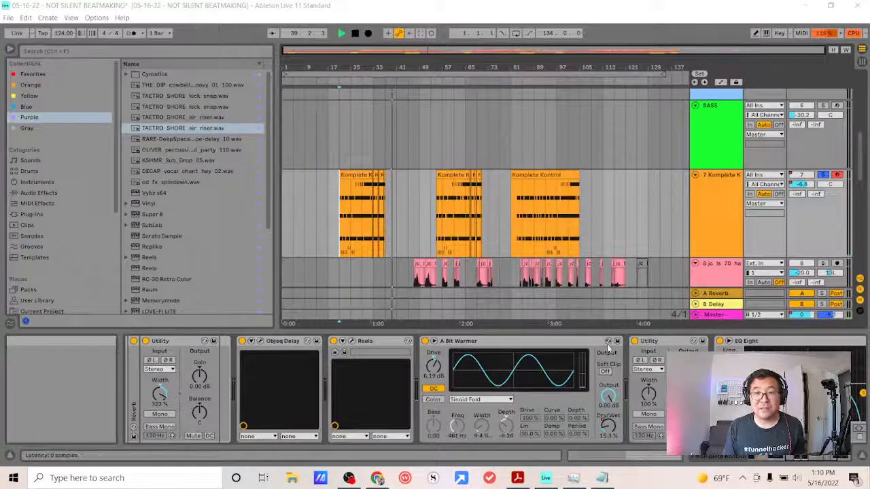
{"action": "mouse_move", "coordinate": [602, 478]}
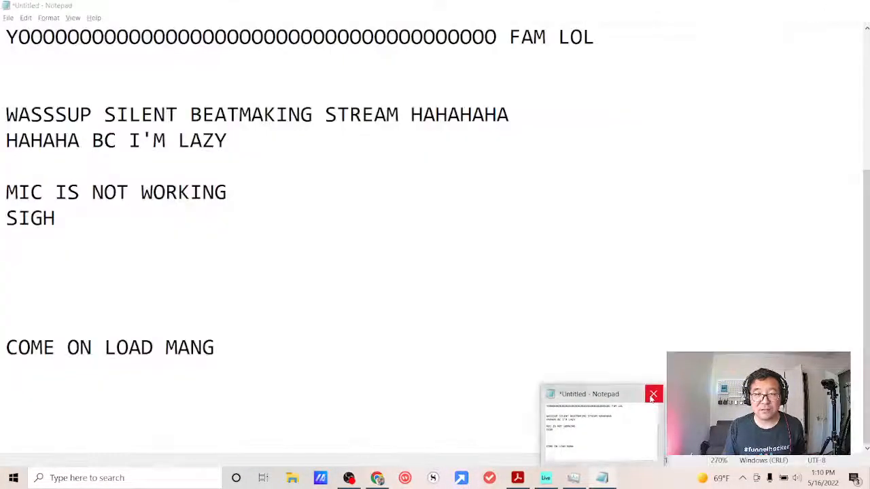
{"action": "left_click", "coordinate": [653, 394]}
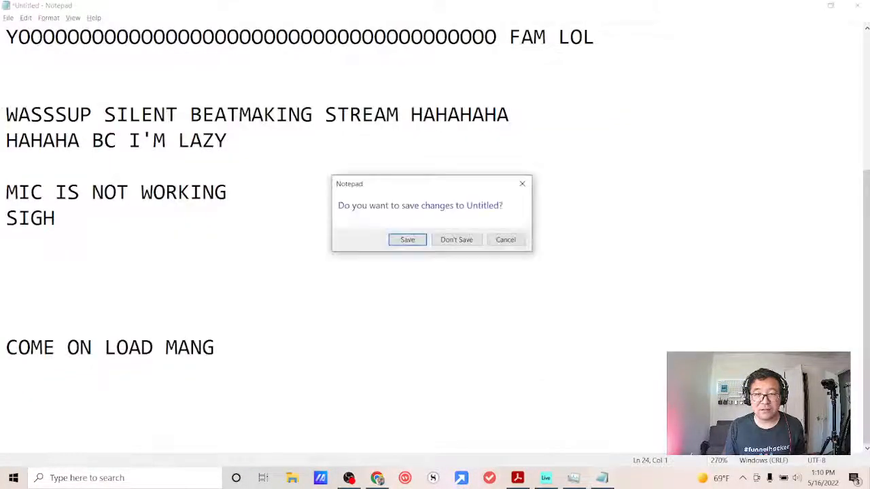
{"action": "left_click", "coordinate": [478, 246]}
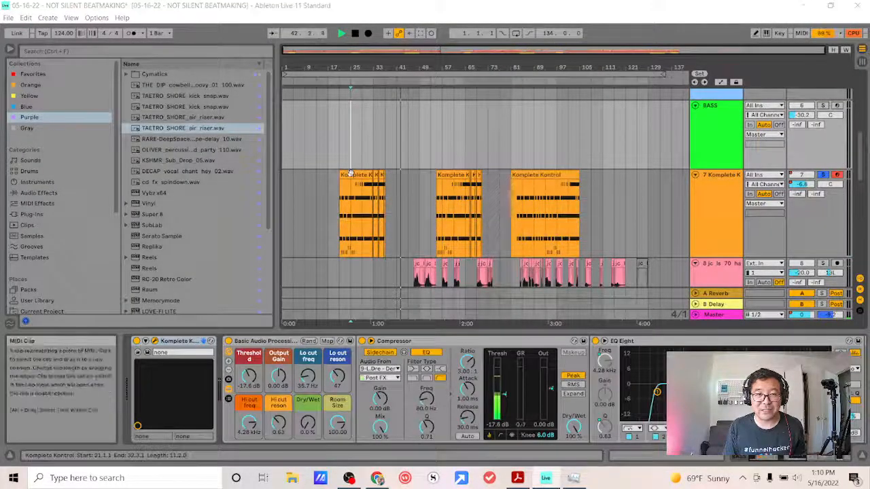
Step: Delete all the clips on the orange Komplete Kontrol track, from 21.1.1 to 105.1.1
{"action": "left_click", "coordinate": [350, 174]}
{"action": "left_click", "coordinate": [551, 176], "text": "shift"}
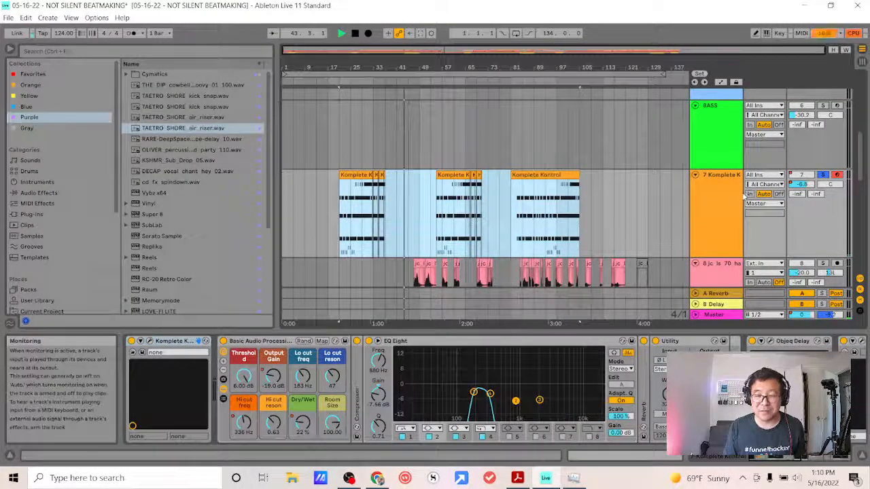
{"action": "key", "text": "Delete"}
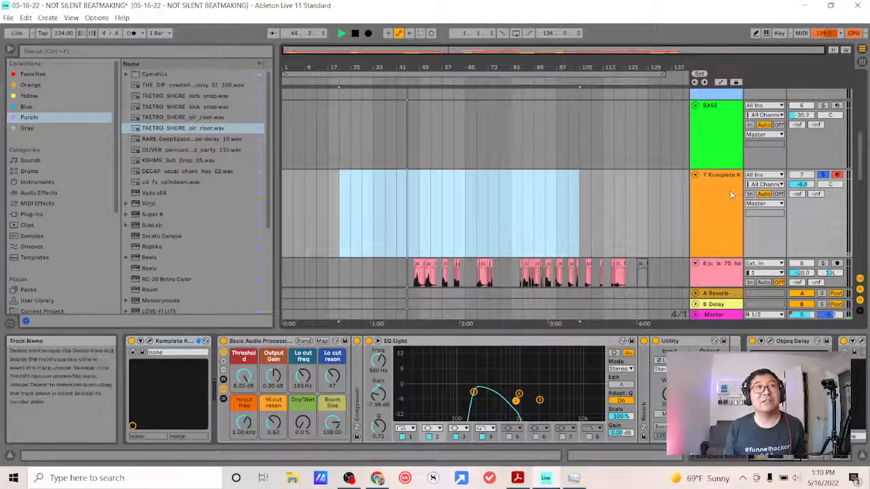
Step: Rename the orange Komplete Kontrol track to "magic keys"
{"action": "left_click", "coordinate": [727, 187]}
{"action": "right_click", "coordinate": [731, 184]}
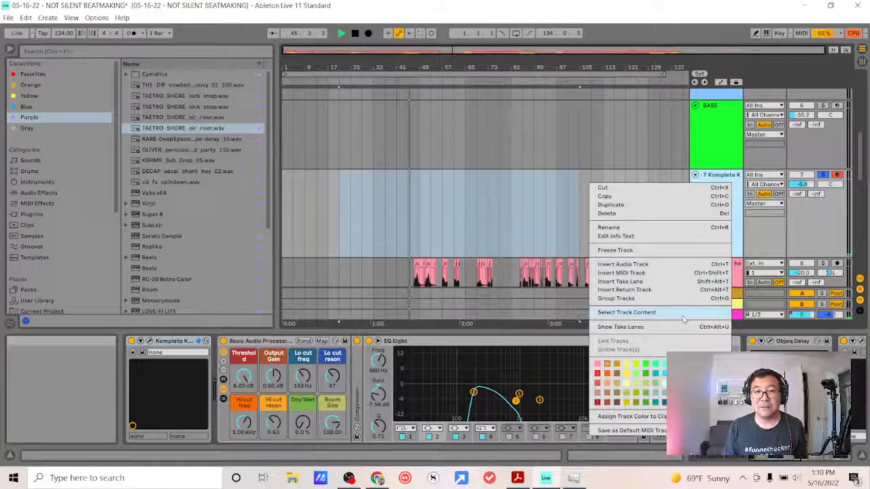
{"action": "left_click", "coordinate": [674, 230]}
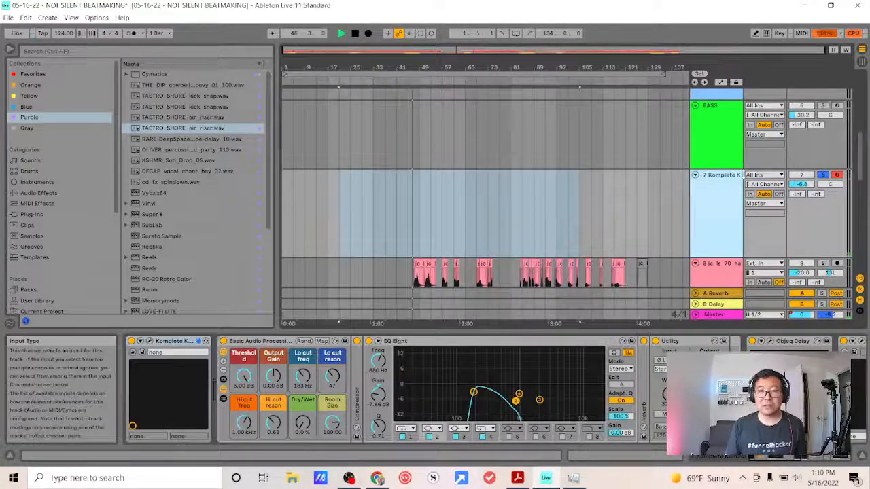
{"action": "right_click", "coordinate": [732, 178]}
{"action": "left_click", "coordinate": [661, 221]}
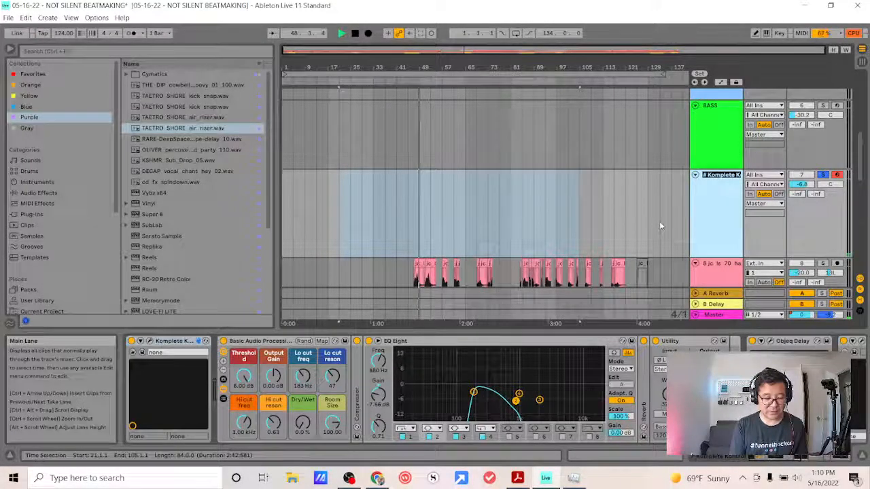
{"action": "type", "text": "magic keys"}
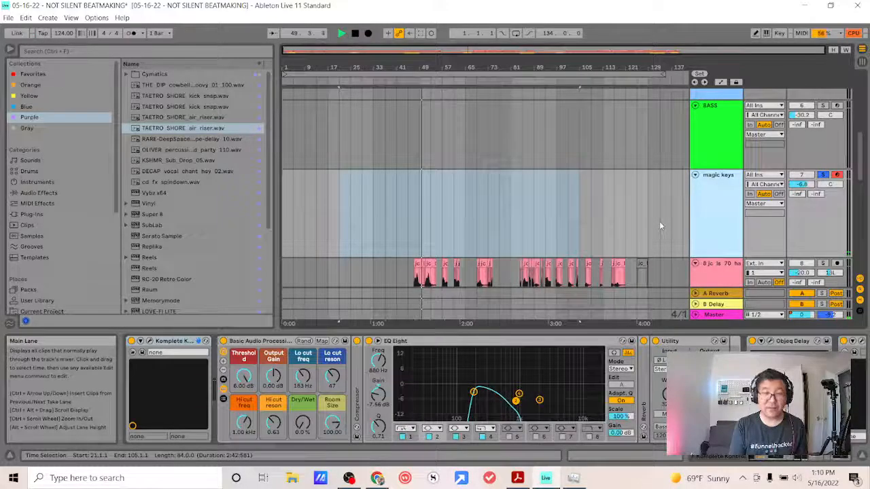
Step: Play the pink audio track below magic keys soloed, starting at its first clip
{"action": "scroll", "coordinate": [449, 166], "scroll_direction": "down", "scroll_amount": 4}
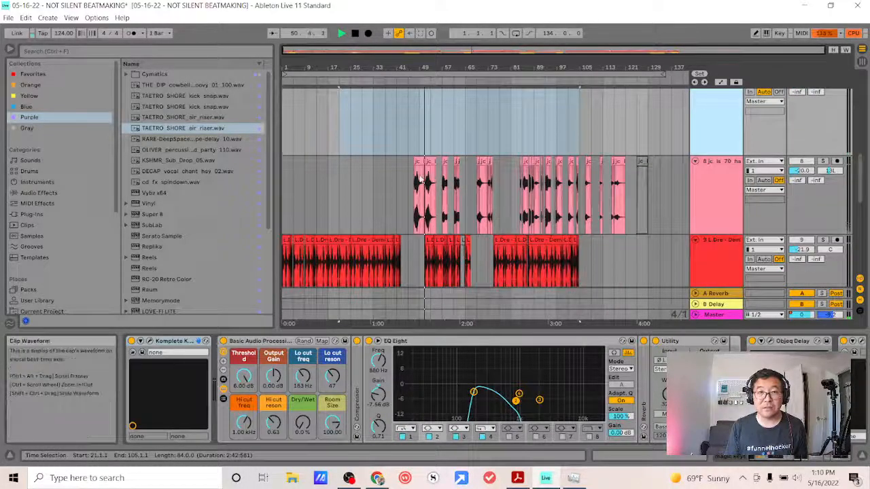
{"action": "left_click", "coordinate": [416, 183]}
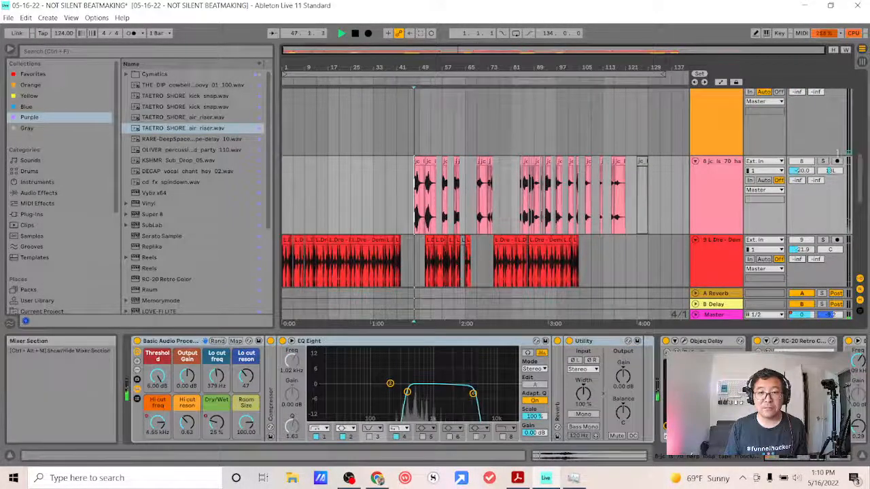
{"action": "scroll", "coordinate": [611, 149], "scroll_direction": "up", "scroll_amount": 2}
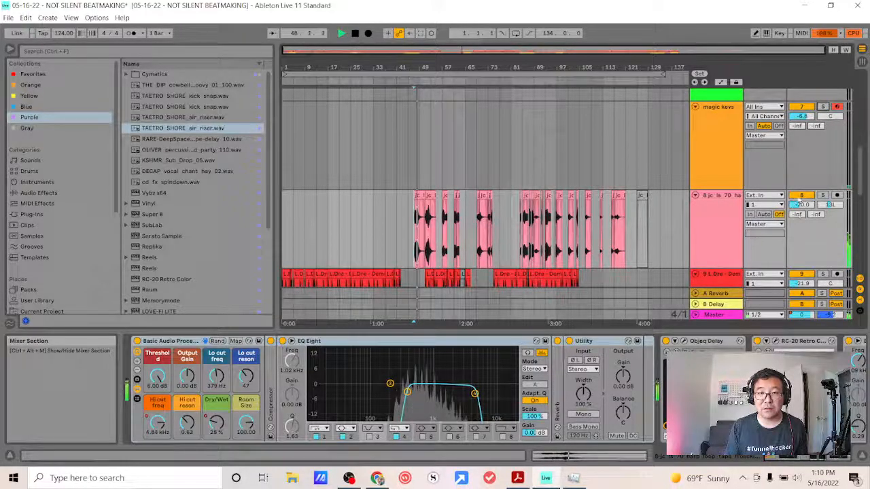
{"action": "left_click", "coordinate": [822, 195]}
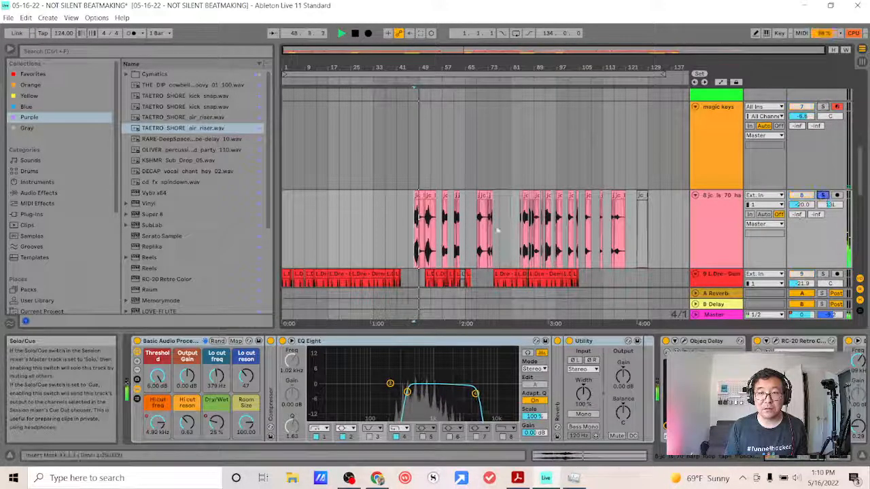
Step: Rename the pink audio track to "magic pad" while it plays
{"action": "right_click", "coordinate": [714, 207]}
{"action": "left_click", "coordinate": [738, 254]}
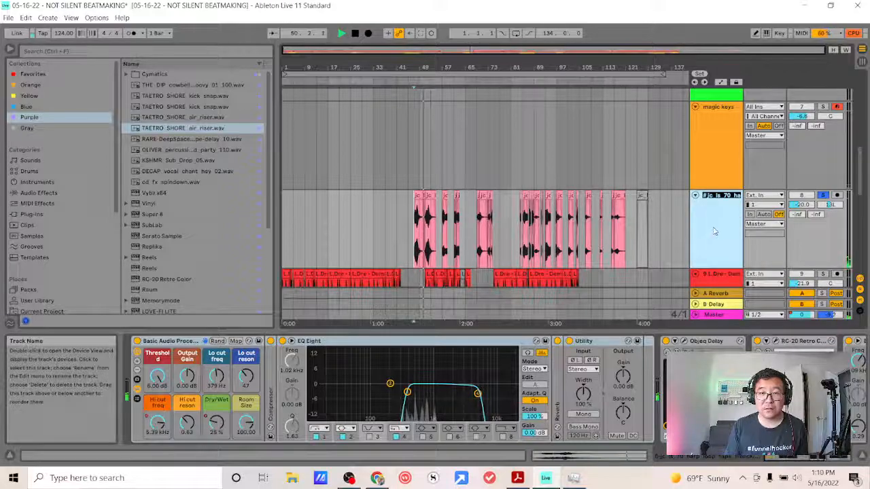
{"action": "type", "text": "magic"}
{"action": "type", "text": "pad"}
{"action": "key", "text": "Return"}
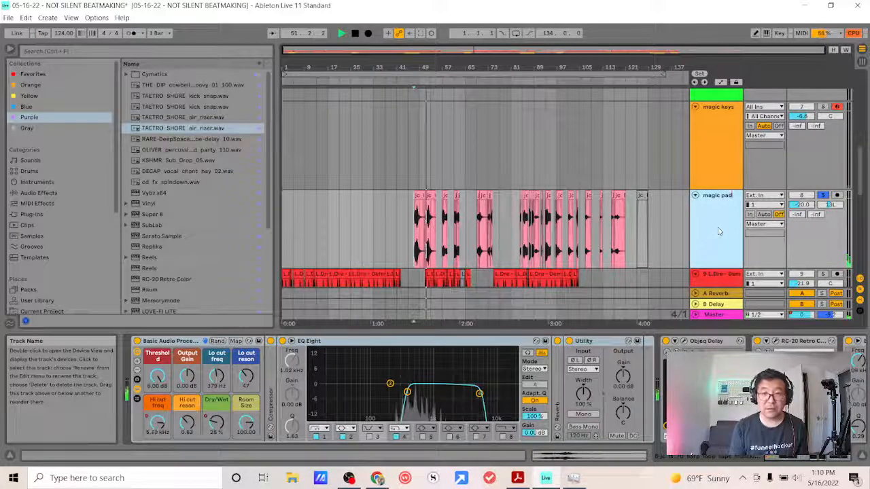
Step: Delete all the magic pad clips within the range 33.1.1 to 129.1.1, and end the track's soloed playback
{"action": "left_click", "coordinate": [683, 231]}
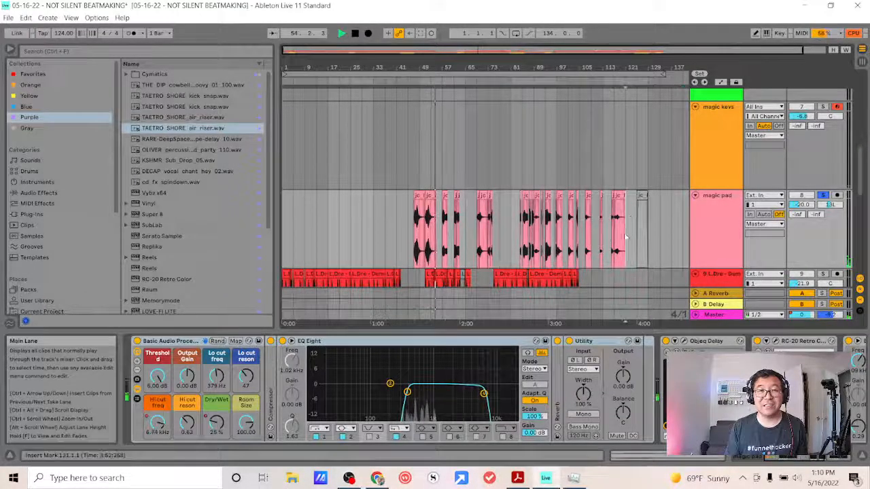
{"action": "scroll", "coordinate": [632, 218], "scroll_direction": "down", "scroll_amount": 4}
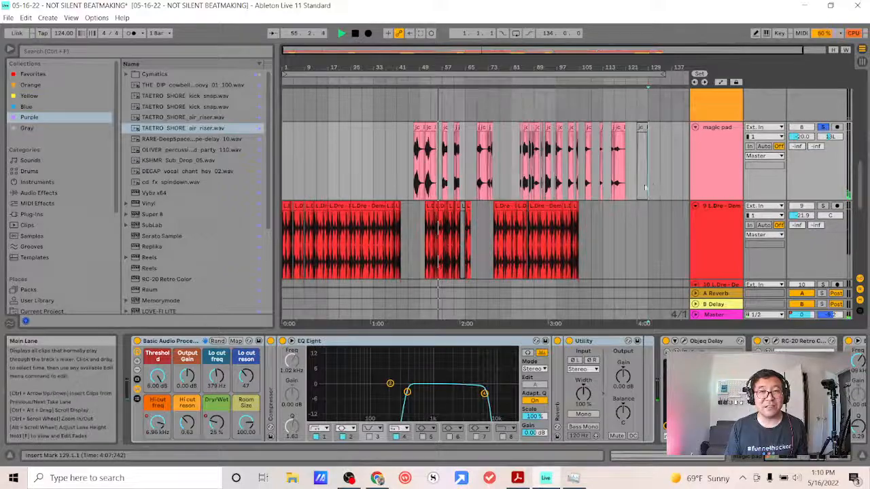
{"action": "left_click_drag", "start_coordinate": [648, 182], "coordinate": [416, 182]}
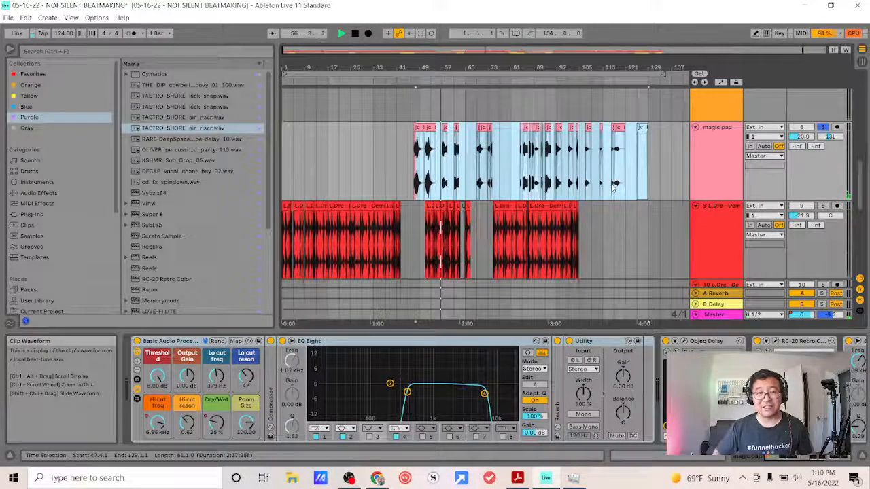
{"action": "key", "text": "shift+Left"}
{"action": "key", "text": "shift+Left"}
{"action": "key", "text": "shift+Left"}
{"action": "key", "text": "shift+Left"}
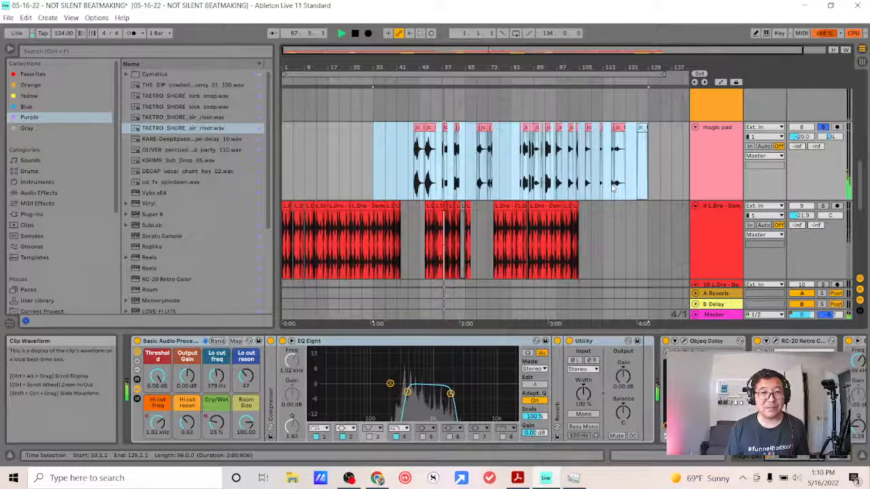
{"action": "key", "text": "Delete"}
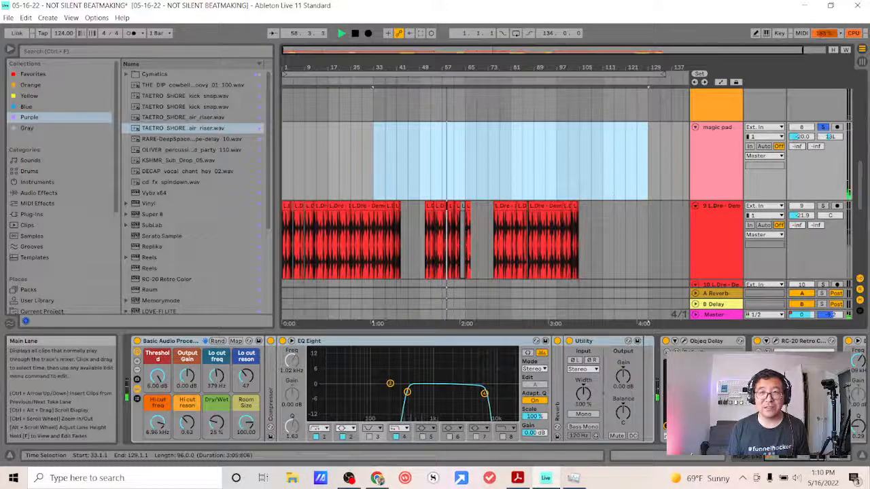
{"action": "left_click", "coordinate": [823, 129]}
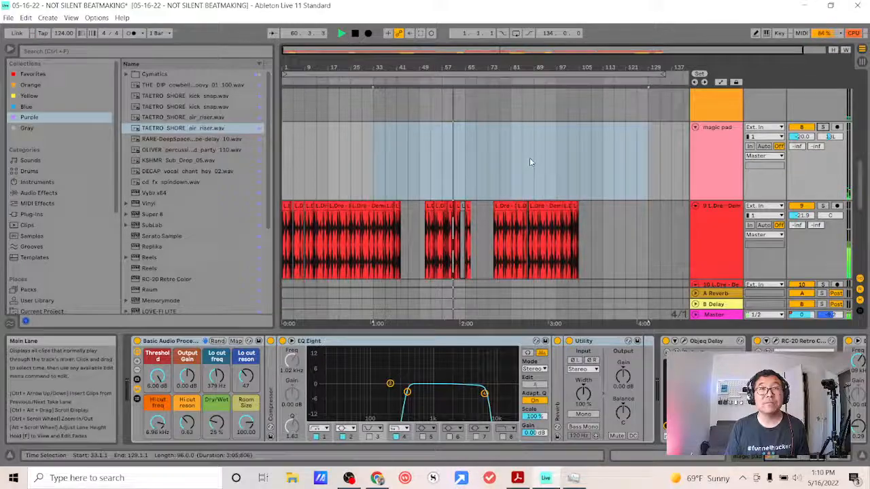
{"action": "key", "text": "space"}
Step: Play the yellow TAETRO track 12 soloed from 1.1.1, and end its soloed playback
{"action": "scroll", "coordinate": [600, 201], "scroll_direction": "down", "scroll_amount": 5}
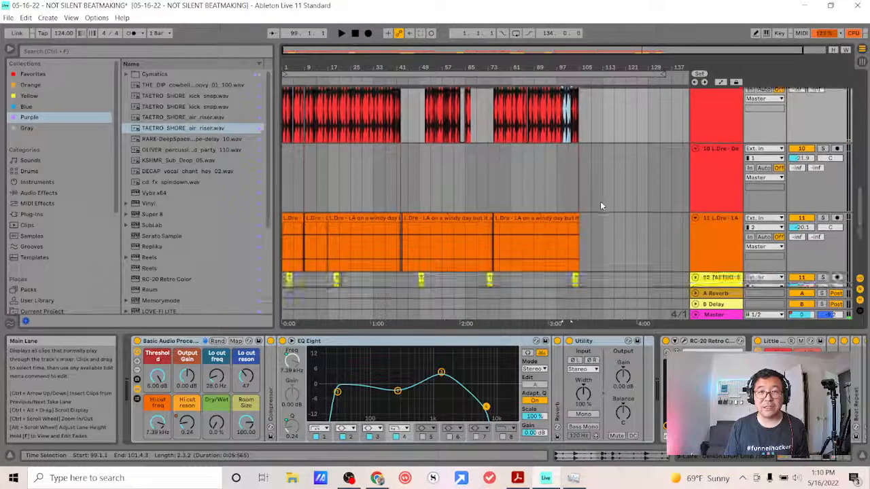
{"action": "left_click", "coordinate": [449, 166]}
{"action": "left_click", "coordinate": [472, 148]}
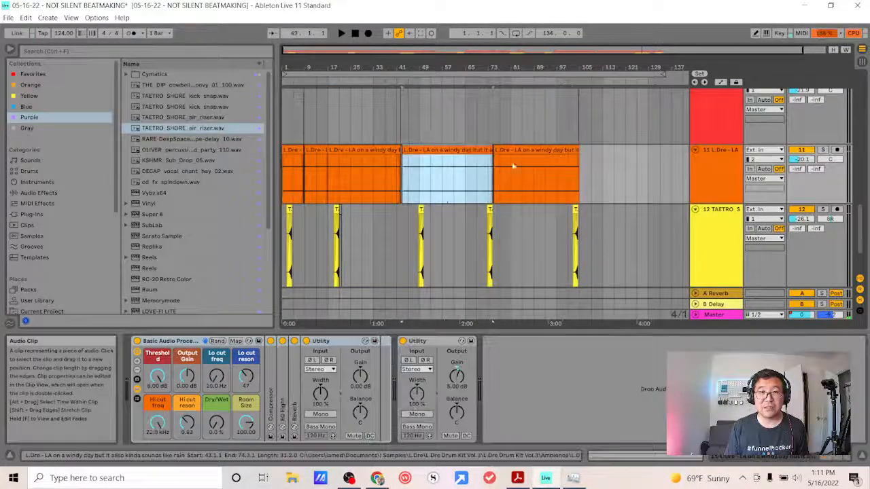
{"action": "scroll", "coordinate": [596, 228], "scroll_direction": "down", "scroll_amount": 2}
{"action": "scroll", "coordinate": [595, 228], "scroll_direction": "down", "scroll_amount": 2}
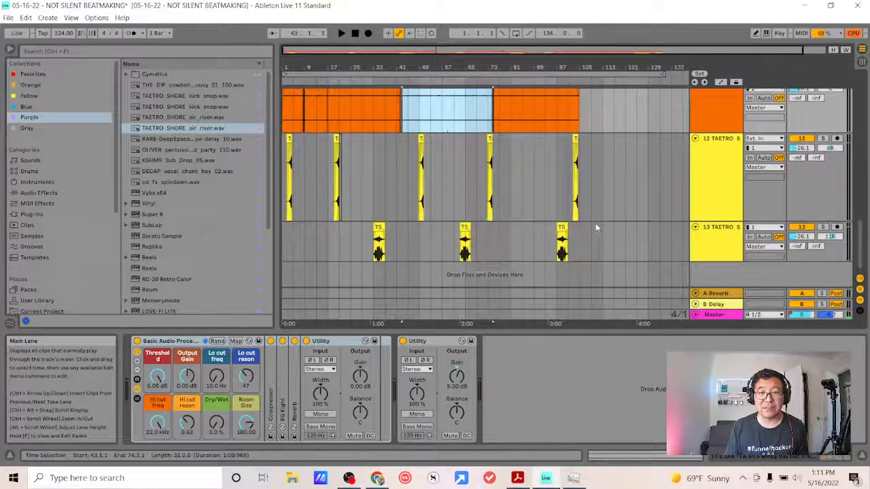
{"action": "left_click", "coordinate": [288, 197]}
{"action": "key", "text": "space"}
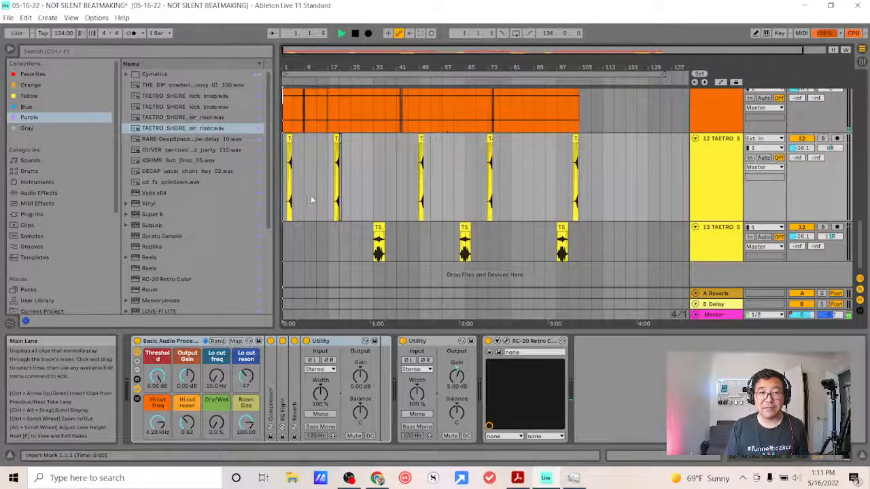
{"action": "left_click", "coordinate": [822, 139]}
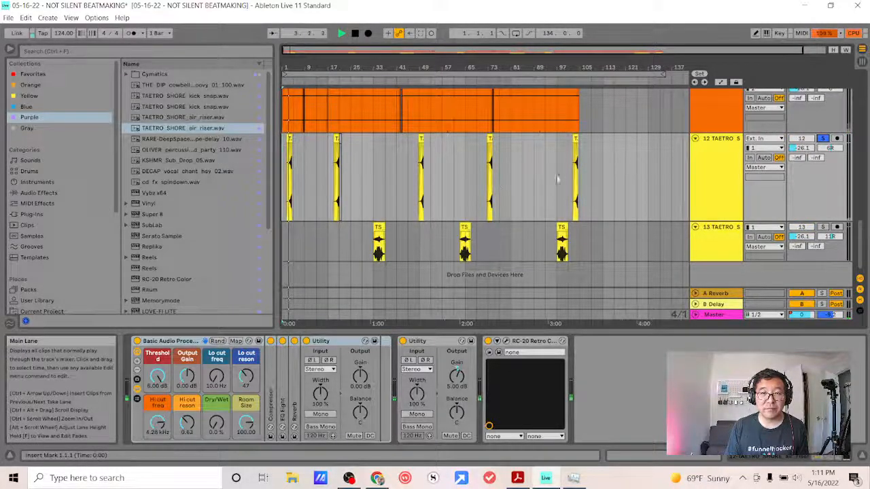
{"action": "left_click", "coordinate": [823, 138]}
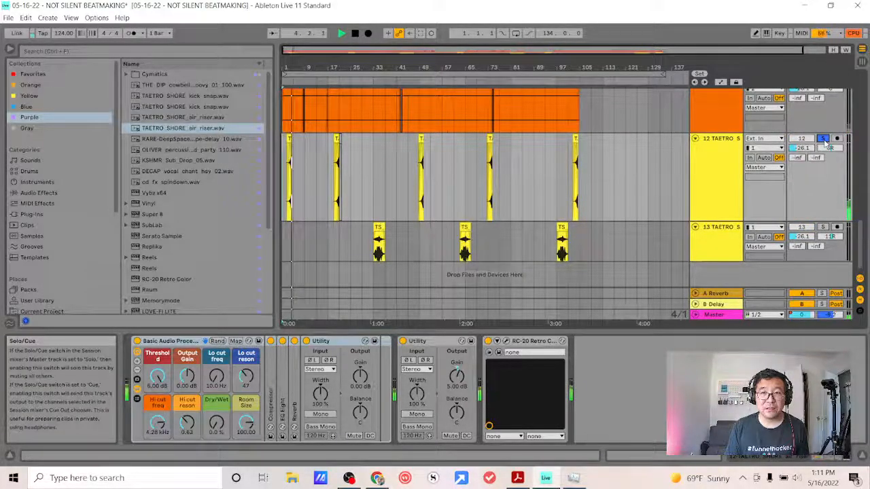
{"action": "key", "text": "space"}
{"action": "left_click", "coordinate": [389, 204]}
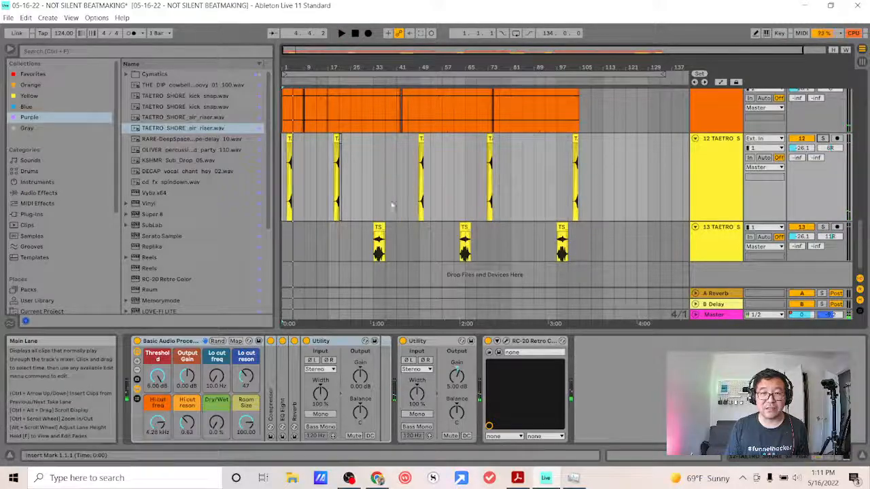
Step: Play yellow TAETRO track 13 soloed from its first clip at 33.1.1, and end its soloed playback
{"action": "left_click", "coordinate": [373, 233]}
{"action": "key", "text": "space"}
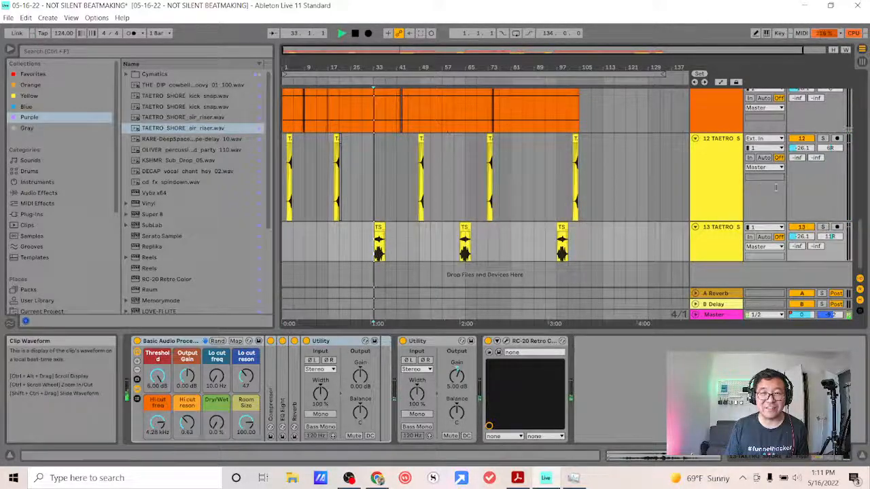
{"action": "left_click", "coordinate": [823, 228]}
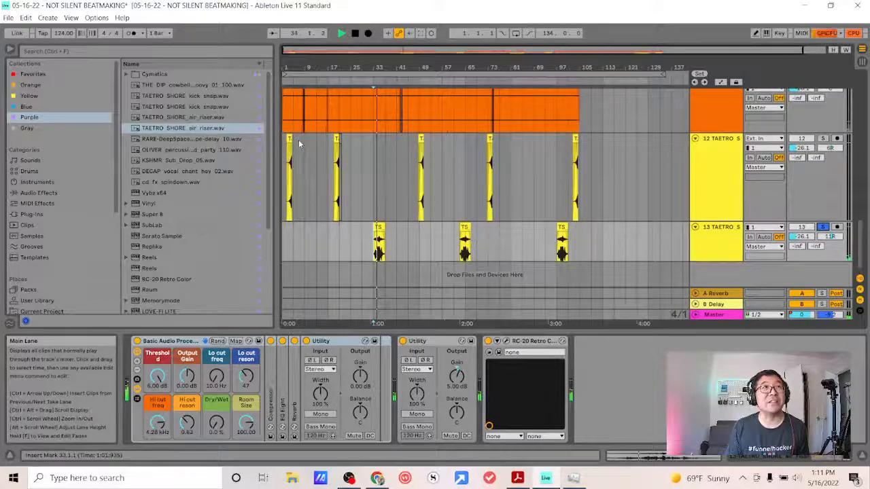
{"action": "left_click", "coordinate": [823, 228]}
{"action": "key", "text": "space"}
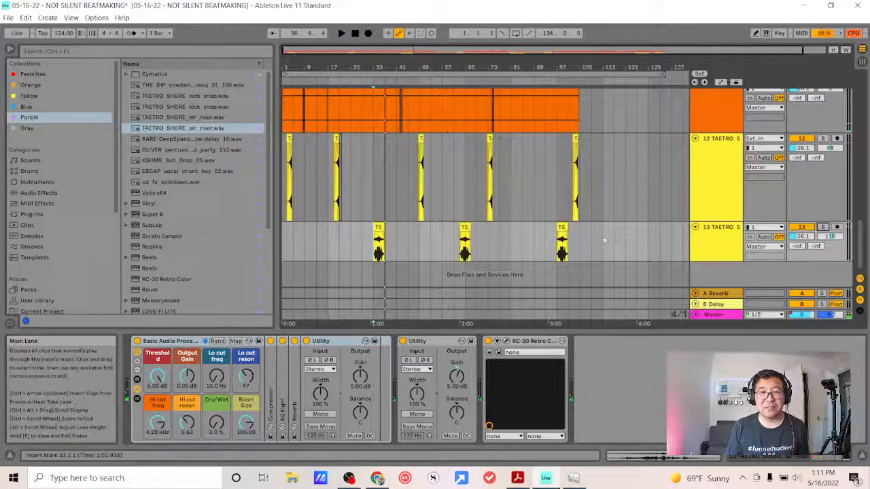
Step: Delete the clips on yellow track 13 within the range 33.1.1 to 101.1.1, and remove the emptied track
{"action": "left_click_drag", "start_coordinate": [568, 239], "coordinate": [372, 241]}
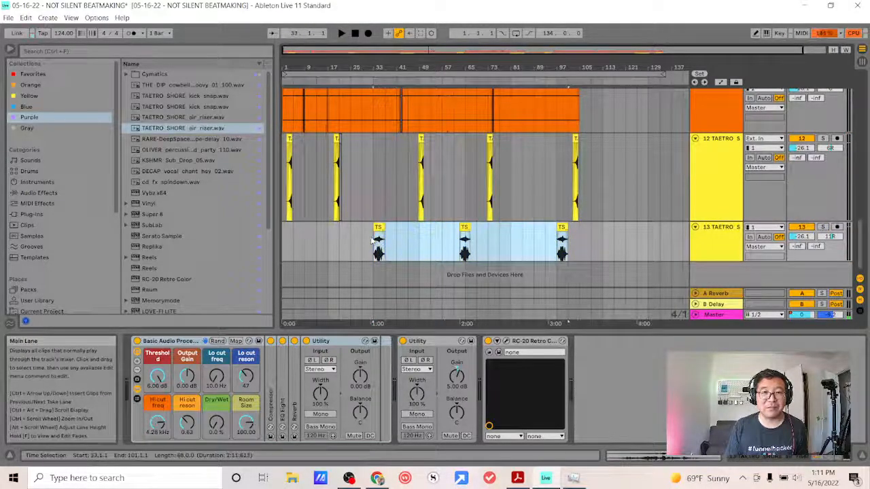
{"action": "key", "text": "Delete"}
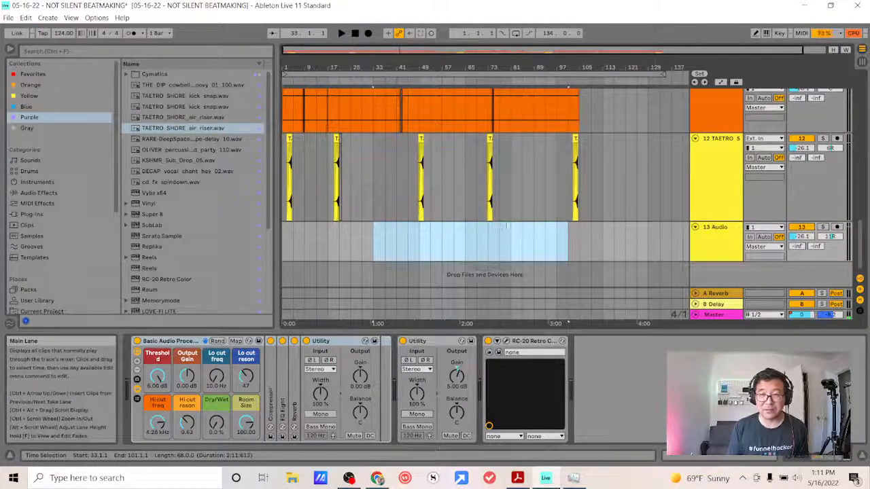
{"action": "left_click", "coordinate": [710, 246]}
{"action": "key", "text": "Delete"}
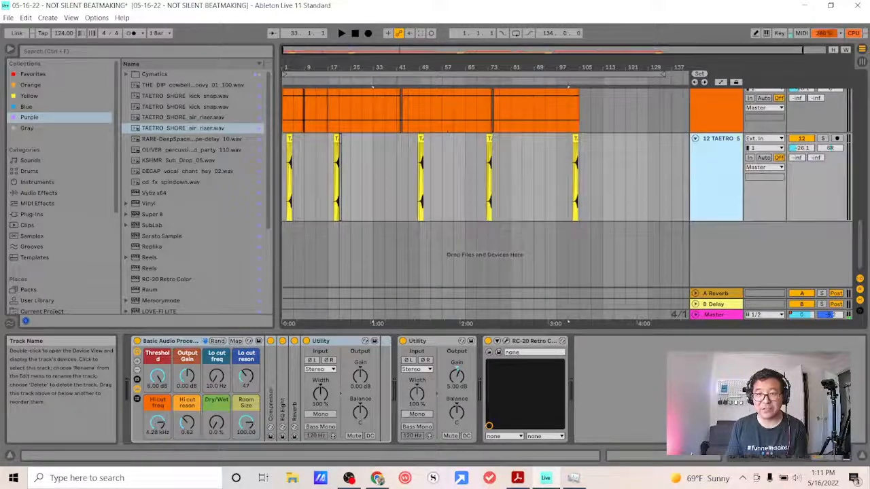
Step: Start playing the remaining arrangement from 1.1.1 on red L.Dre track 10
{"action": "scroll", "coordinate": [726, 160], "scroll_direction": "up", "scroll_amount": 5}
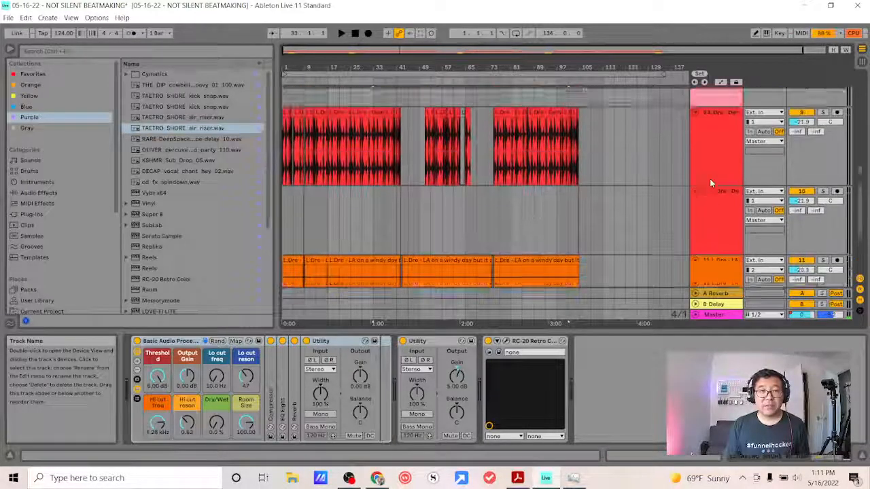
{"action": "scroll", "coordinate": [706, 187], "scroll_direction": "down", "scroll_amount": 6}
{"action": "scroll", "coordinate": [696, 196], "scroll_direction": "up", "scroll_amount": 5}
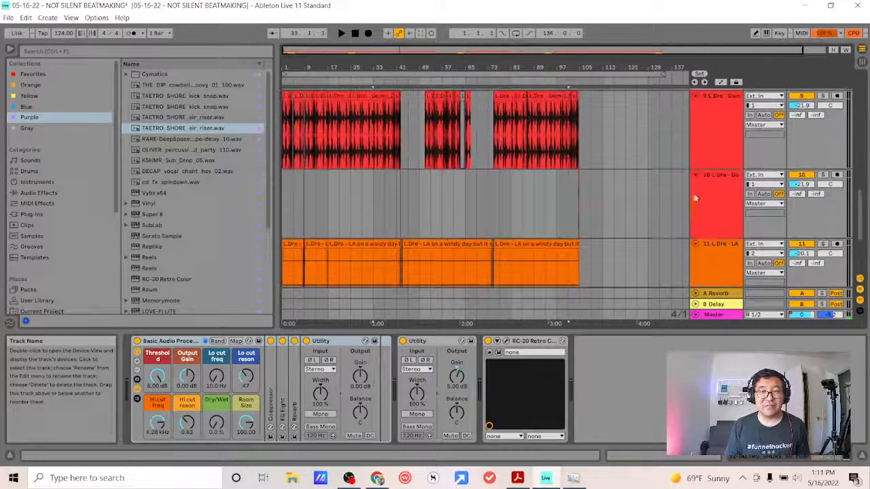
{"action": "left_click", "coordinate": [286, 247]}
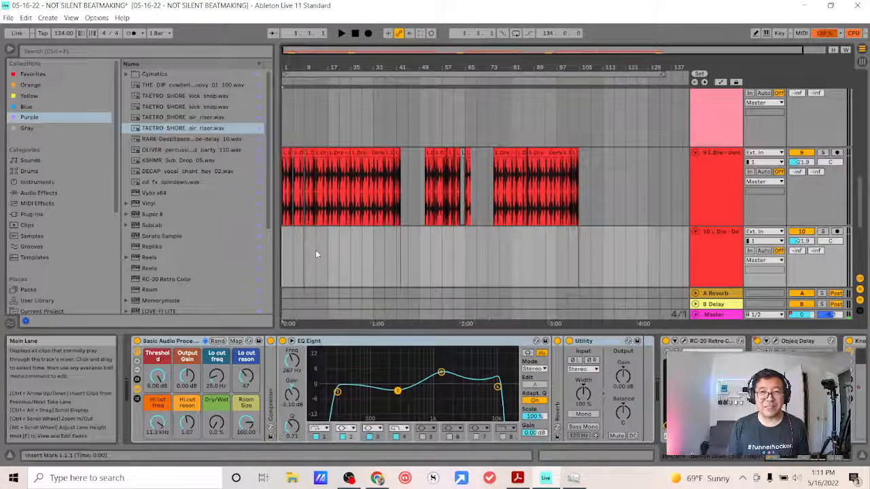
{"action": "key", "text": "space"}
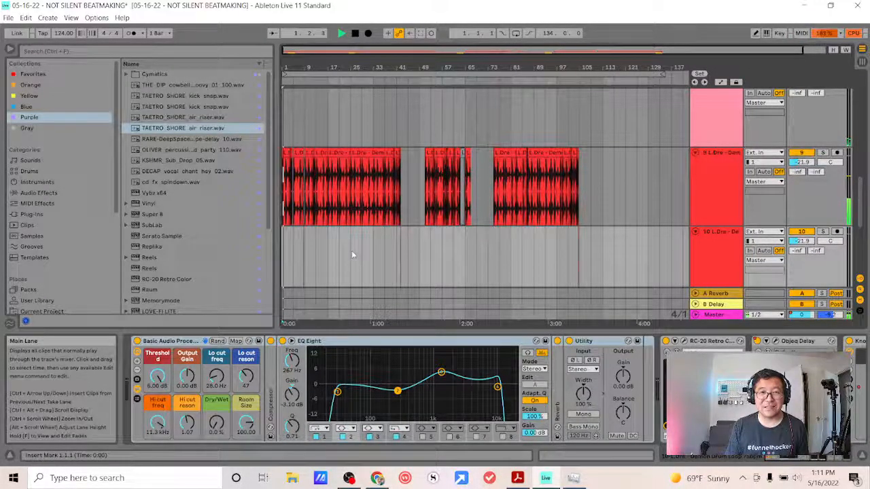
Step: Examine the short clips on red L.Dre track 10 in close-up while the arrangement plays
{"action": "scroll", "coordinate": [351, 252], "scroll_direction": "up", "scroll_amount": 5}
{"action": "scroll", "coordinate": [351, 252], "scroll_direction": "up", "scroll_amount": 5}
{"action": "left_click_drag", "start_coordinate": [319, 259], "coordinate": [802, 197]}
{"action": "left_click_drag", "start_coordinate": [573, 208], "coordinate": [717, 195]}
{"action": "left_click_drag", "start_coordinate": [524, 202], "coordinate": [645, 191]}
{"action": "left_click_drag", "start_coordinate": [409, 198], "coordinate": [678, 195]}
{"action": "left_click_drag", "start_coordinate": [371, 180], "coordinate": [514, 181]}
{"action": "scroll", "coordinate": [448, 181], "scroll_direction": "down", "scroll_amount": 8}
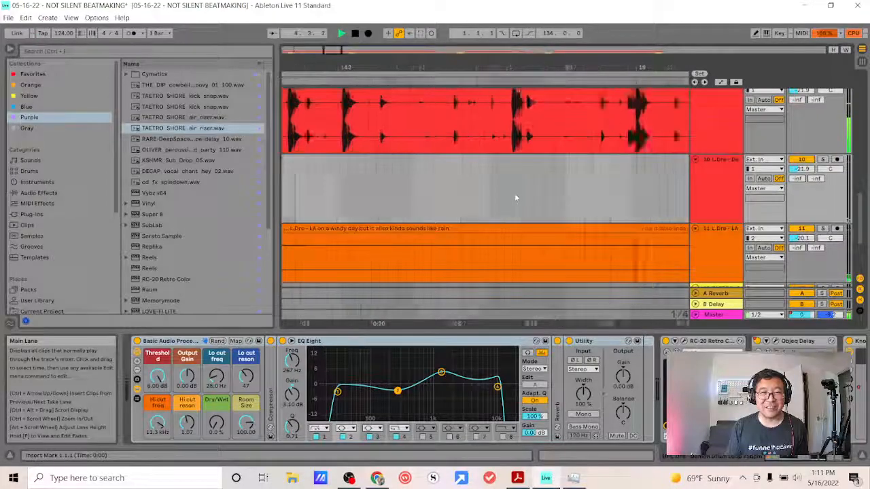
{"action": "left_click", "coordinate": [336, 188]}
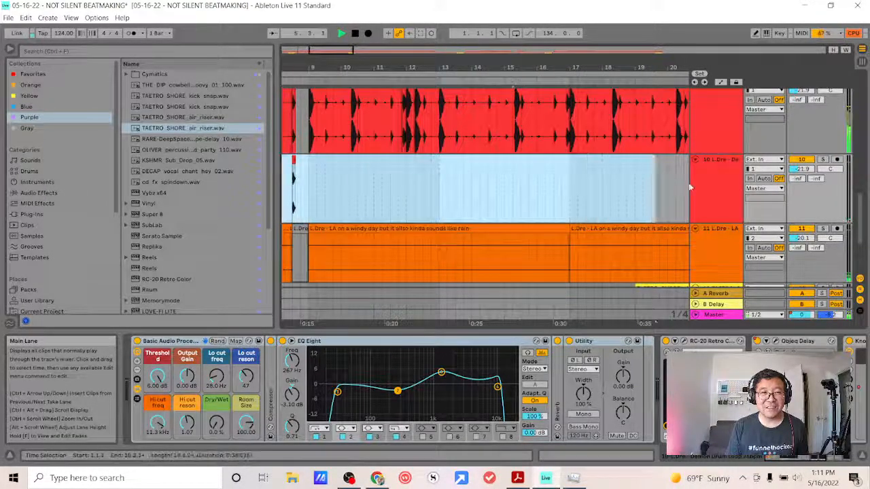
{"action": "scroll", "coordinate": [351, 193], "scroll_direction": "up", "scroll_amount": 2}
{"action": "left_click_drag", "start_coordinate": [329, 224], "coordinate": [563, 215]}
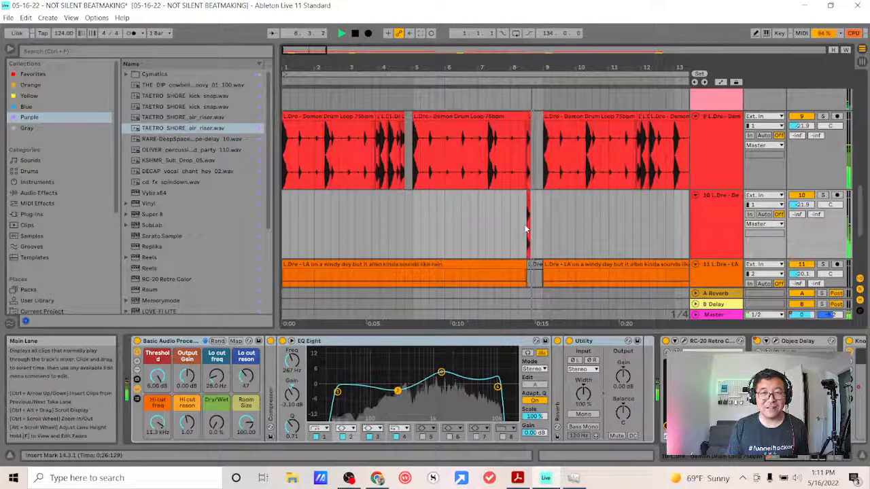
{"action": "key", "text": "minus"}
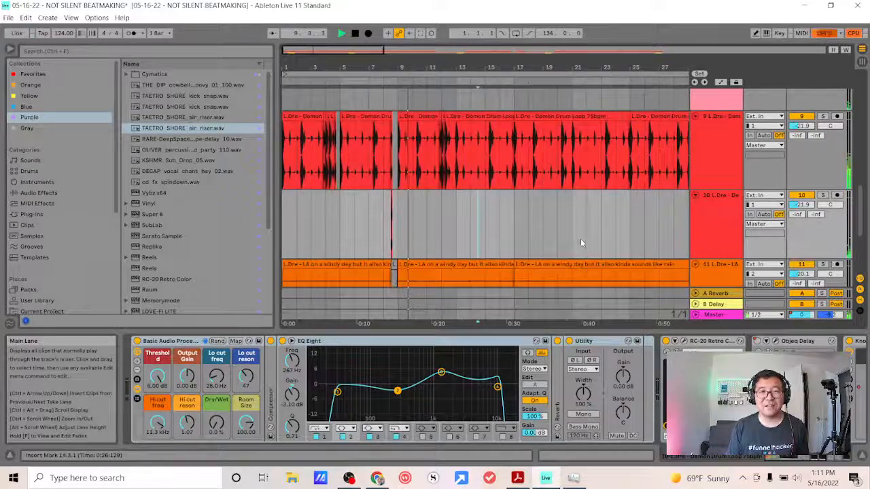
{"action": "key", "text": "minus"}
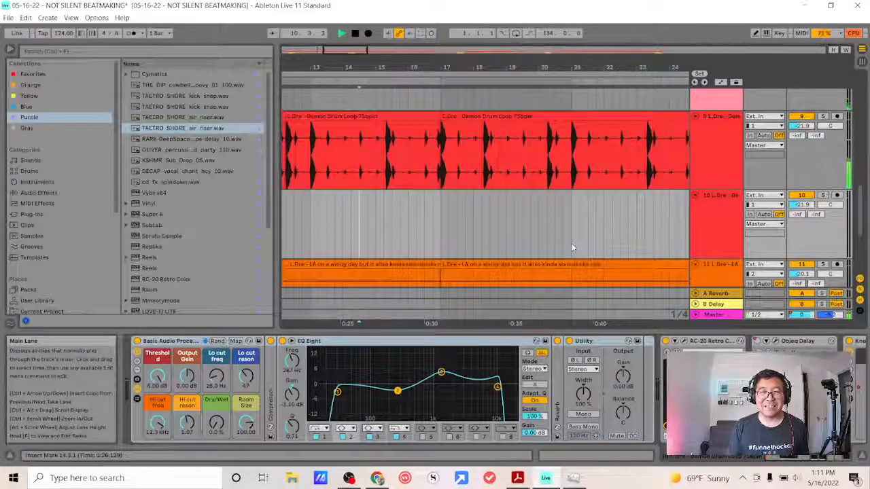
Step: Review the remaining tracks of the set, including the ambience, drum loop, magic pad and chords tracks, during playback
{"action": "scroll", "coordinate": [544, 244], "scroll_direction": "down", "scroll_amount": 3}
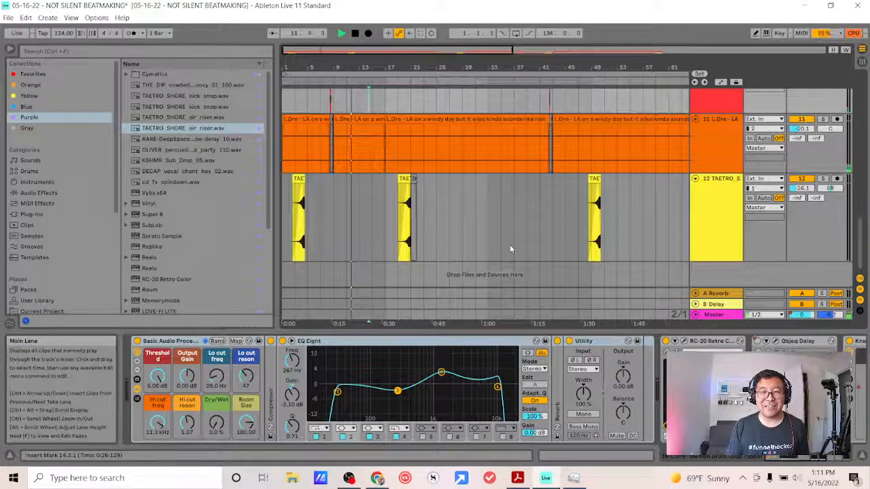
{"action": "scroll", "coordinate": [510, 248], "scroll_direction": "up", "scroll_amount": 10}
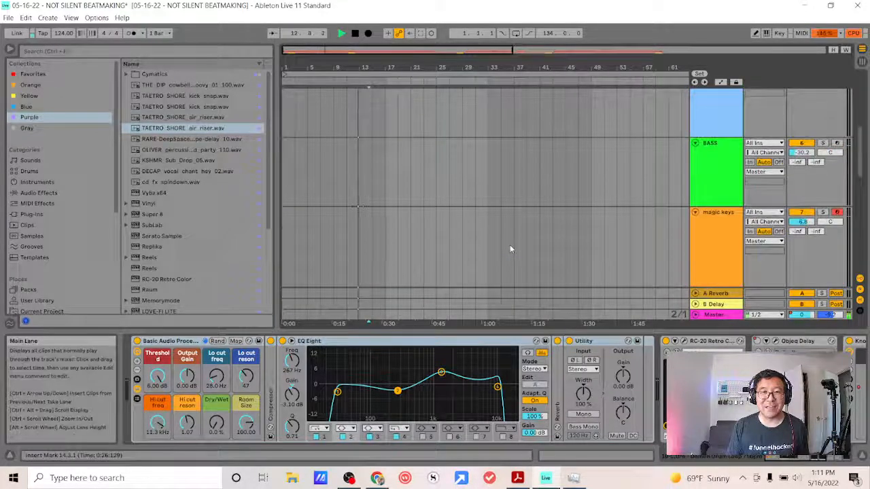
{"action": "scroll", "coordinate": [511, 249], "scroll_direction": "down", "scroll_amount": 3}
{"action": "scroll", "coordinate": [511, 251], "scroll_direction": "down", "scroll_amount": 3}
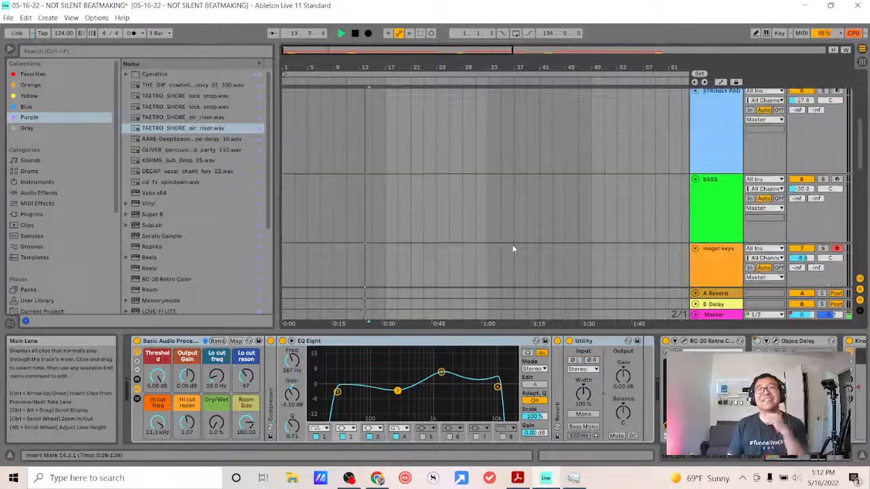
{"action": "scroll", "coordinate": [511, 250], "scroll_direction": "down", "scroll_amount": 8}
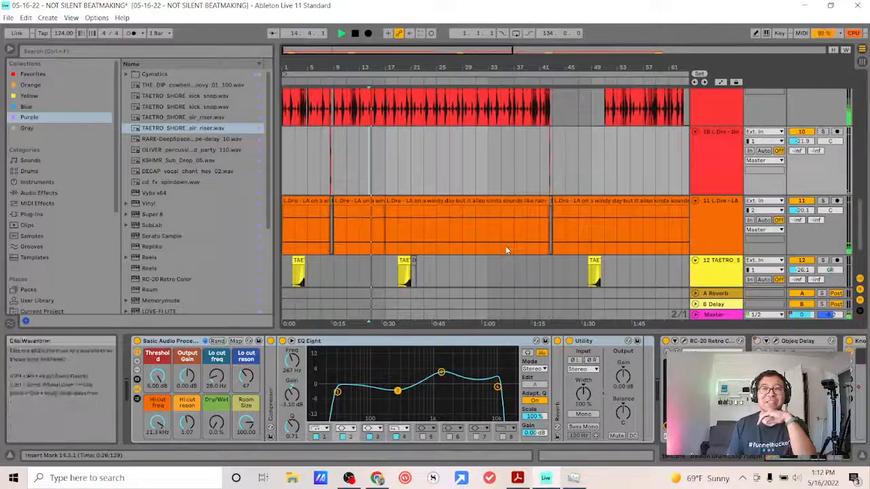
{"action": "scroll", "coordinate": [506, 249], "scroll_direction": "up", "scroll_amount": 1}
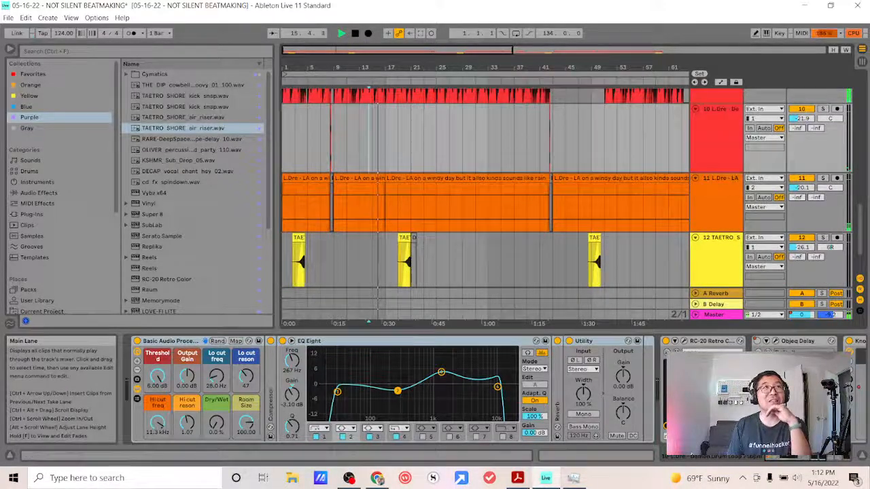
{"action": "scroll", "coordinate": [488, 295], "scroll_direction": "down", "scroll_amount": 3}
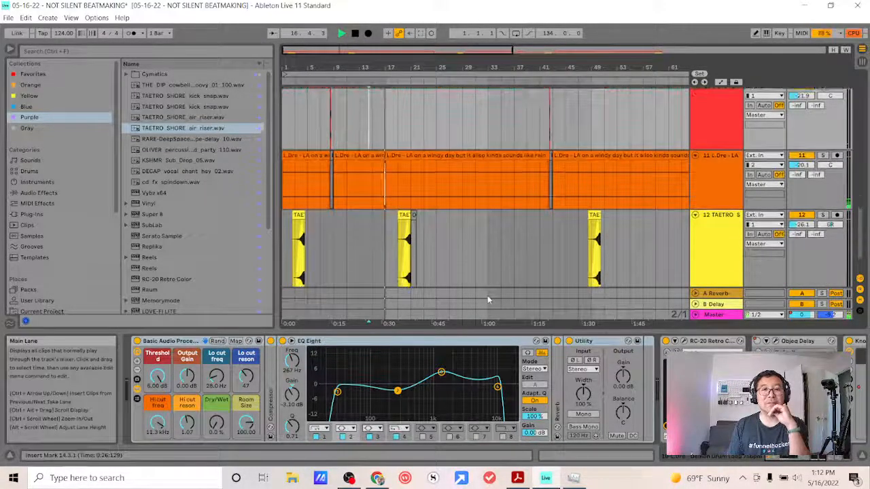
{"action": "scroll", "coordinate": [487, 297], "scroll_direction": "up", "scroll_amount": 12}
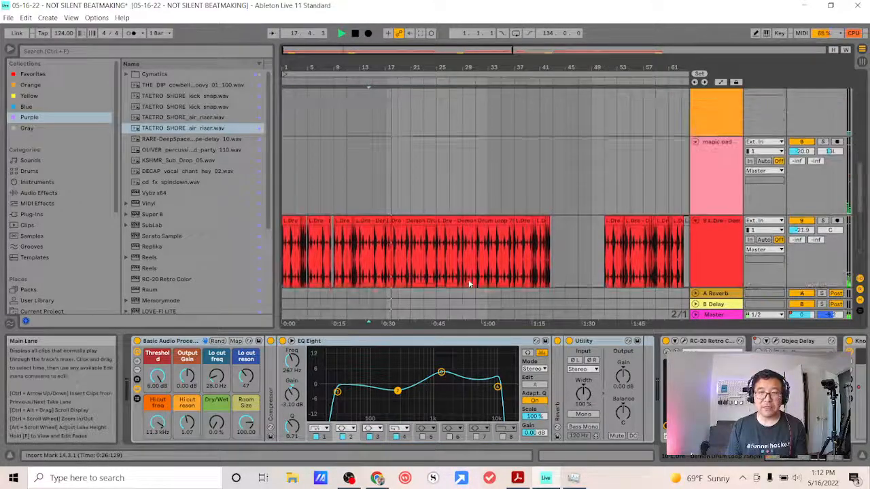
{"action": "scroll", "coordinate": [469, 285], "scroll_direction": "up", "scroll_amount": 10}
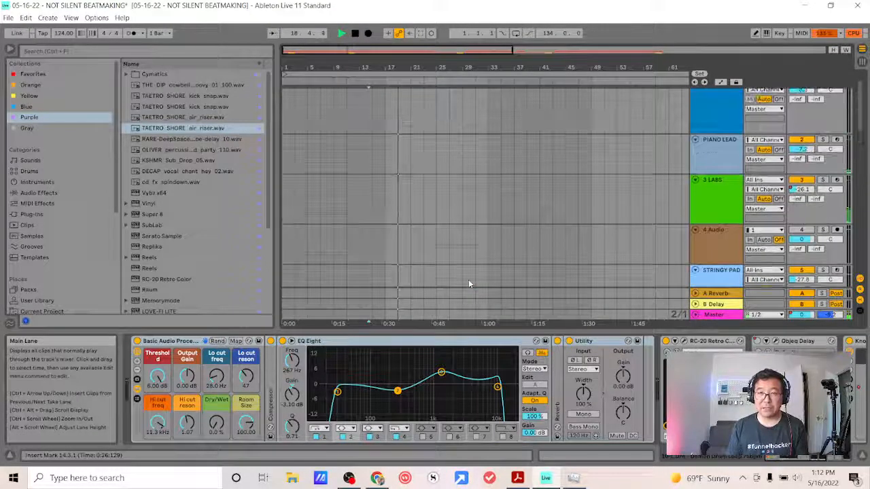
Step: Stop playback, return the song position to 1.1.1 and save the Live Set under its current name
{"action": "key", "text": "space"}
{"action": "left_click", "coordinate": [355, 33]}
{"action": "left_click", "coordinate": [8, 18]}
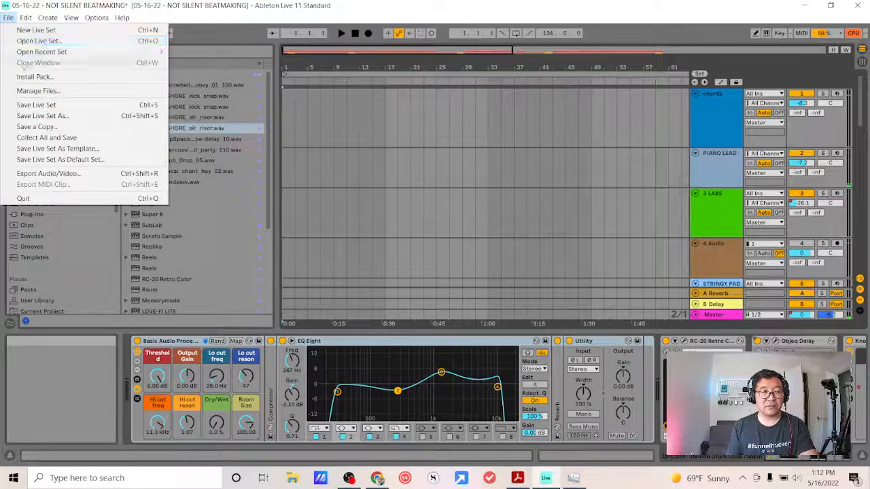
{"action": "left_click", "coordinate": [34, 106]}
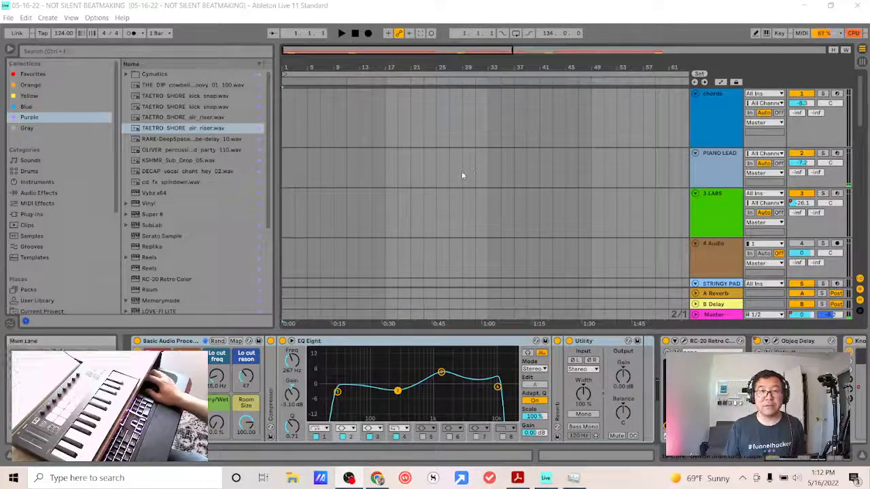
{"action": "left_click", "coordinate": [531, 75]}
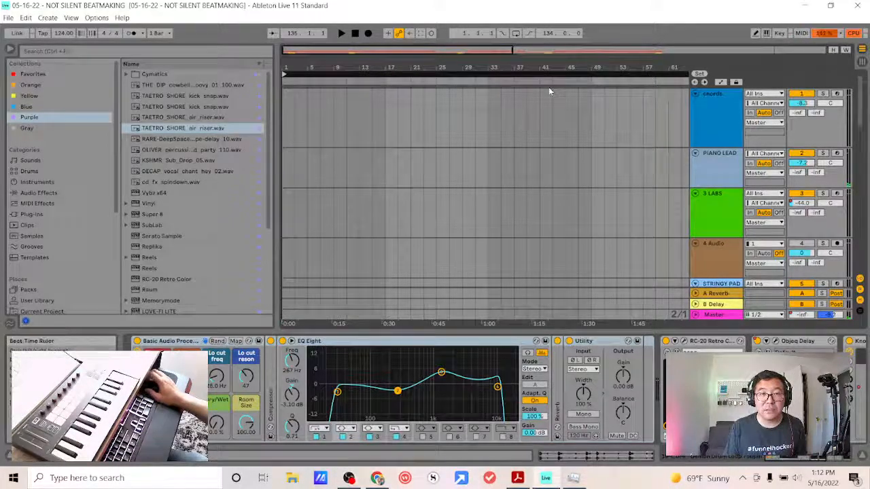
{"action": "scroll", "coordinate": [566, 128], "scroll_direction": "down", "scroll_amount": 3}
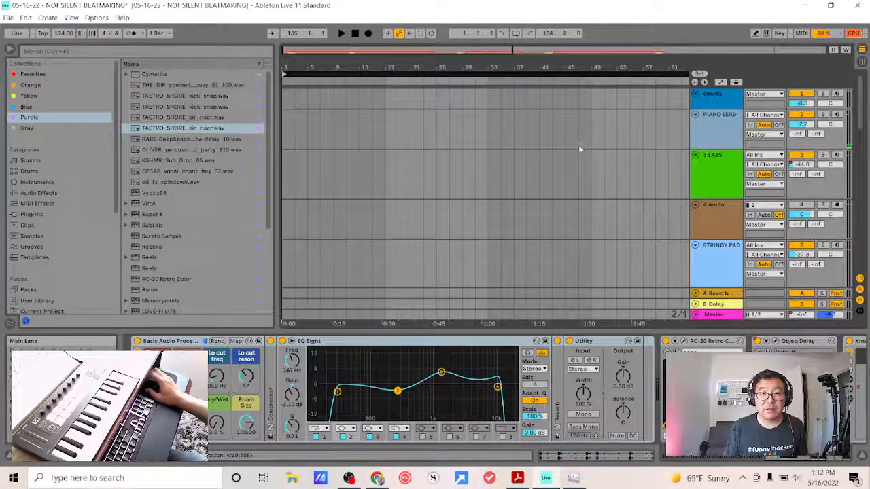
{"action": "scroll", "coordinate": [579, 147], "scroll_direction": "up", "scroll_amount": 5}
{"action": "left_click", "coordinate": [635, 134]}
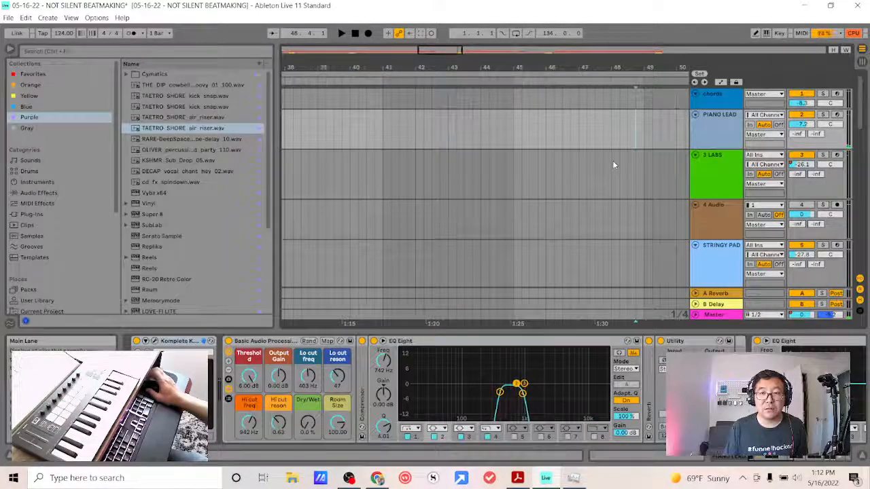
Step: Shorten the arrangement loop to the first four bars, starting at 1.1.1 and ending at bar 5
{"action": "left_click_drag", "start_coordinate": [727, 109], "coordinate": [726, 148]}
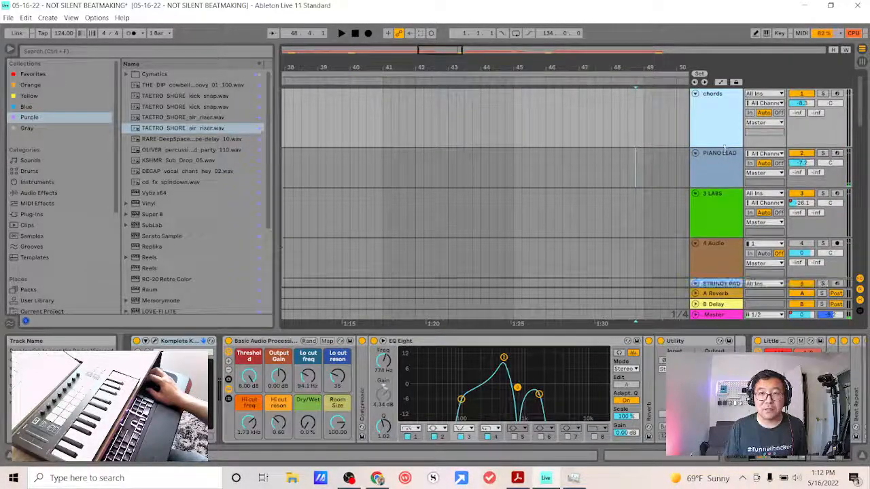
{"action": "left_click_drag", "start_coordinate": [596, 112], "coordinate": [193, 187]}
{"action": "left_click_drag", "start_coordinate": [551, 151], "coordinate": [146, 194]}
{"action": "left_click_drag", "start_coordinate": [588, 116], "coordinate": [322, 153]}
{"action": "scroll", "coordinate": [595, 124], "scroll_direction": "down", "scroll_amount": 2}
{"action": "scroll", "coordinate": [587, 125], "scroll_direction": "up", "scroll_amount": 1}
{"action": "scroll", "coordinate": [587, 125], "scroll_direction": "down", "scroll_amount": 4}
{"action": "scroll", "coordinate": [587, 128], "scroll_direction": "down", "scroll_amount": 4}
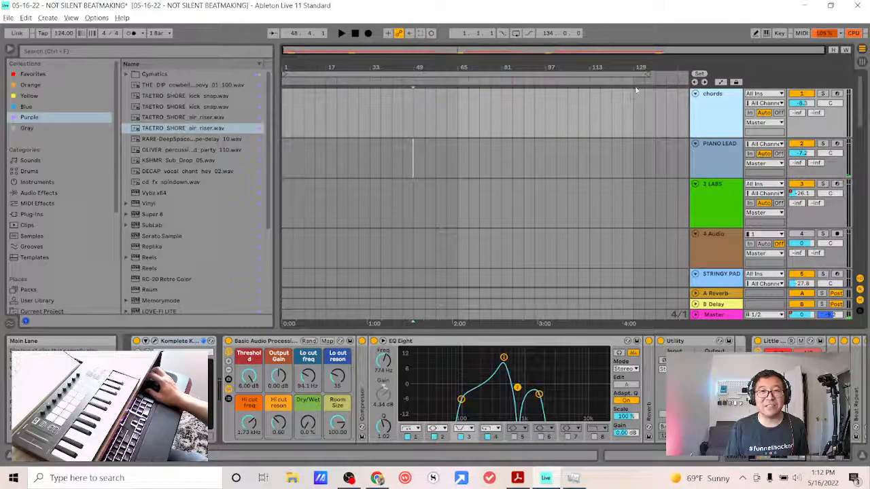
{"action": "left_click_drag", "start_coordinate": [648, 74], "coordinate": [297, 97]}
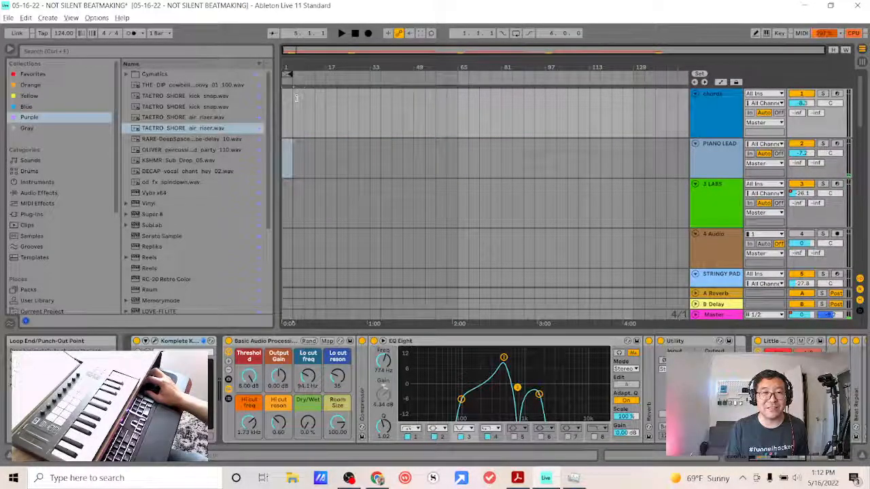
Step: Turn on looping for the four-bar region and return the insert marker to 1.1.1 on the chords track
{"action": "scroll", "coordinate": [297, 100], "scroll_direction": "up", "scroll_amount": 10}
{"action": "left_click_drag", "start_coordinate": [347, 186], "coordinate": [389, 196]}
{"action": "scroll", "coordinate": [389, 196], "scroll_direction": "down", "scroll_amount": 4}
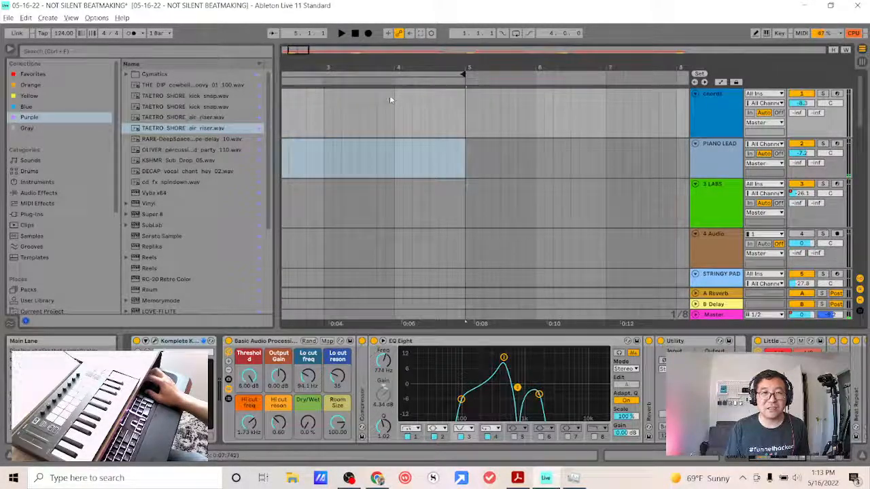
{"action": "right_click", "coordinate": [388, 75]}
{"action": "left_click", "coordinate": [406, 80]}
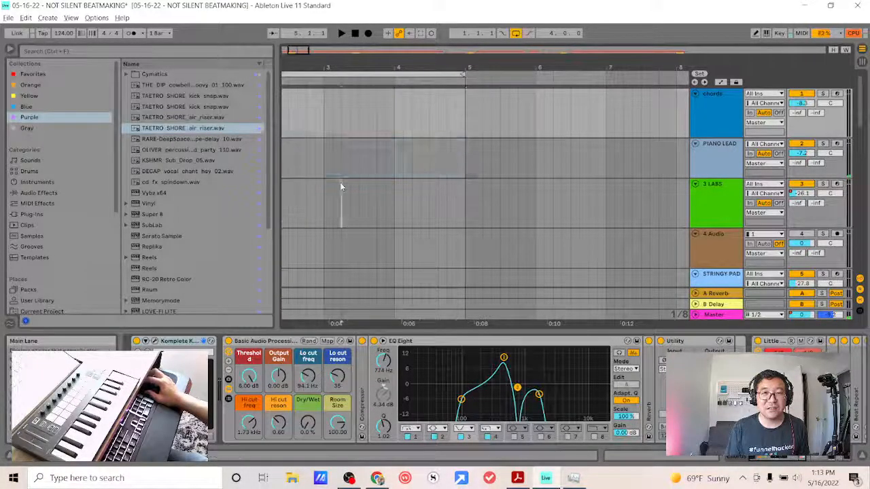
{"action": "left_click", "coordinate": [341, 187]}
{"action": "left_click_drag", "start_coordinate": [333, 200], "coordinate": [582, 208]}
{"action": "left_click", "coordinate": [285, 112]}
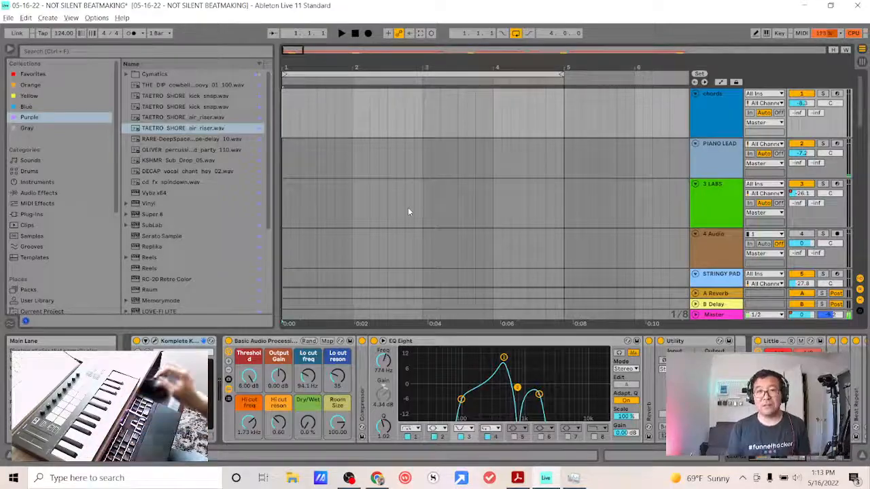
Step: Check the remaining tracks and save the Live Set under its current name
{"action": "scroll", "coordinate": [631, 178], "scroll_direction": "down", "scroll_amount": 4}
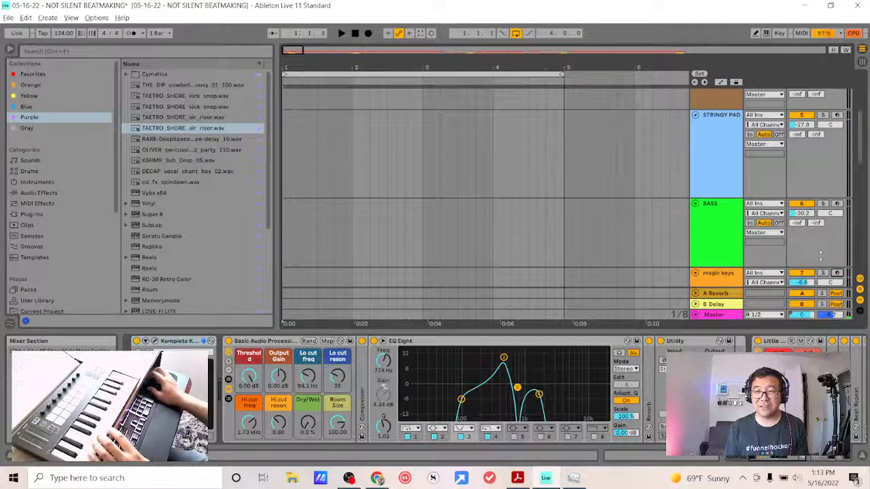
{"action": "scroll", "coordinate": [821, 256], "scroll_direction": "up", "scroll_amount": 4}
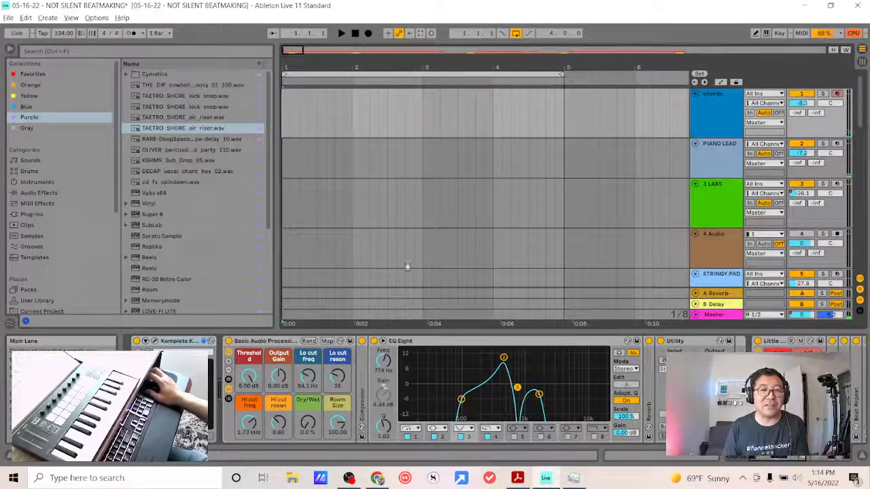
{"action": "scroll", "coordinate": [366, 269], "scroll_direction": "down", "scroll_amount": 1}
{"action": "scroll", "coordinate": [366, 268], "scroll_direction": "up", "scroll_amount": 1}
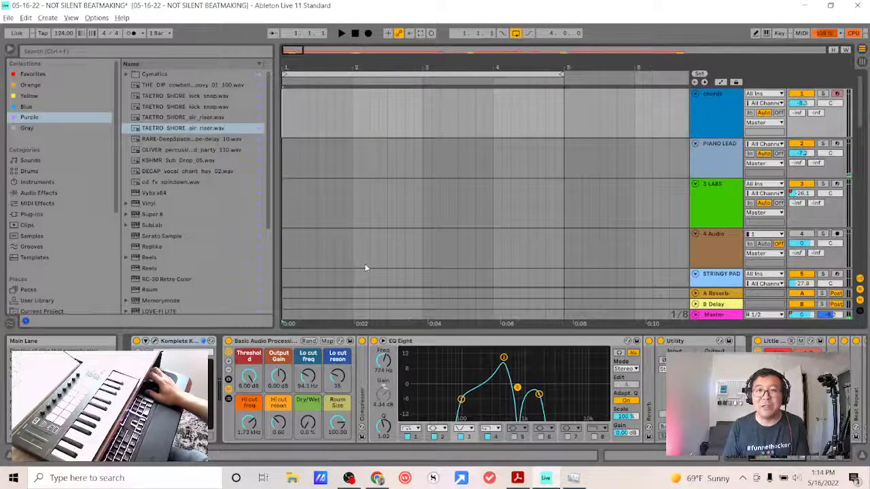
{"action": "left_click", "coordinate": [9, 19]}
{"action": "left_click", "coordinate": [41, 105]}
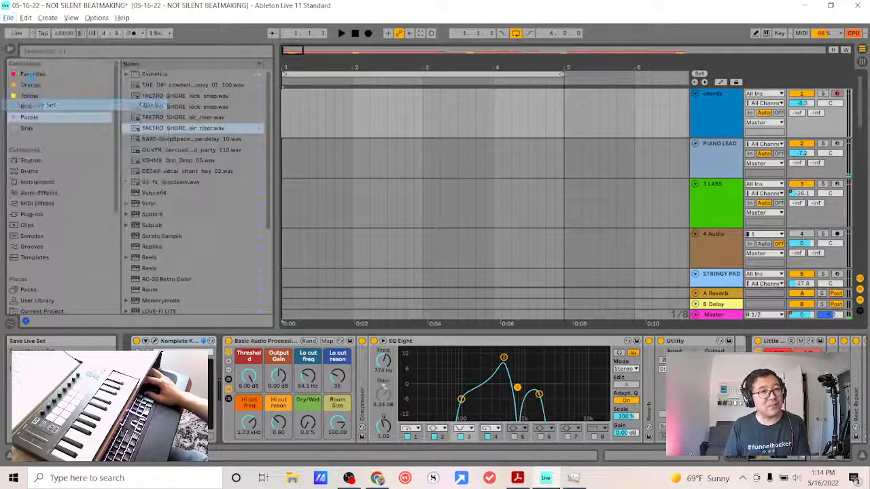
{"action": "left_click", "coordinate": [9, 18]}
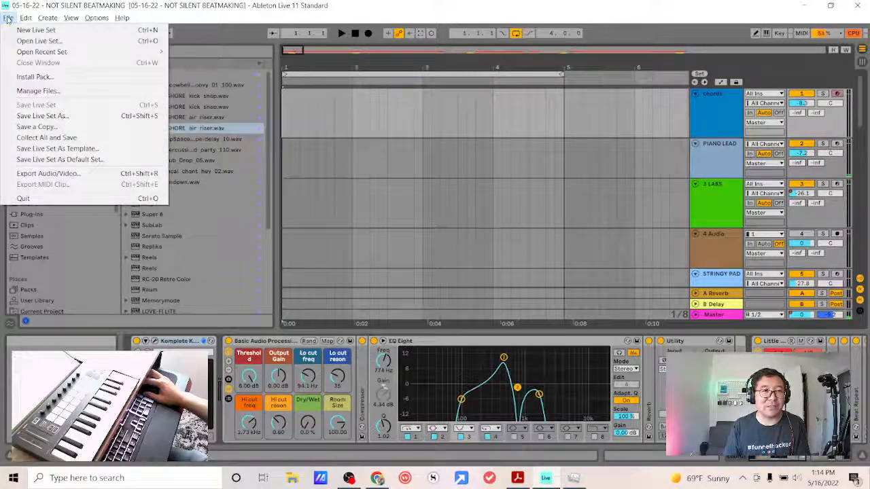
{"action": "mouse_move", "coordinate": [25, 18]}
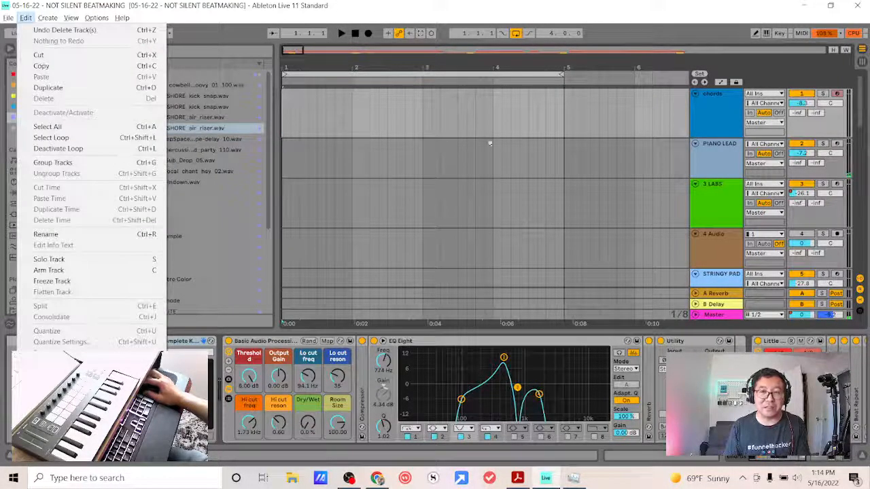
{"action": "left_click", "coordinate": [513, 163]}
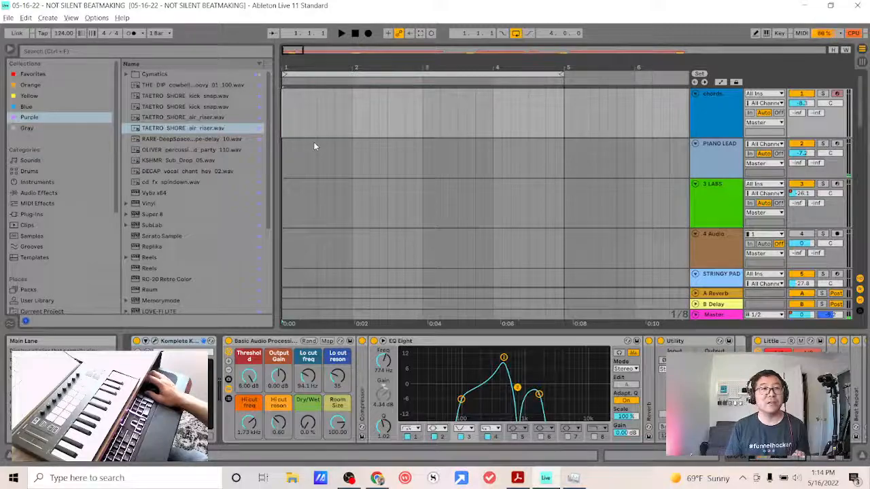
Step: Record a take on the chords track over the looped first four bars and play it back
{"action": "left_click", "coordinate": [697, 123]}
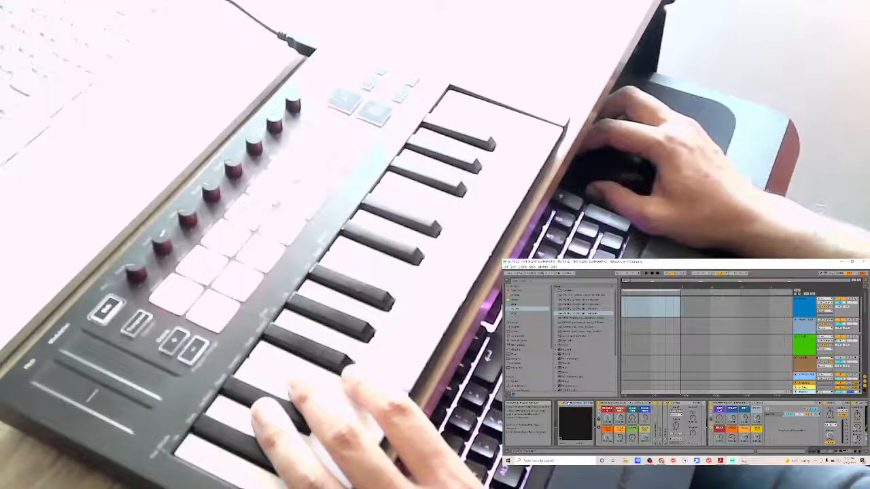
{"action": "left_click", "coordinate": [568, 405]}
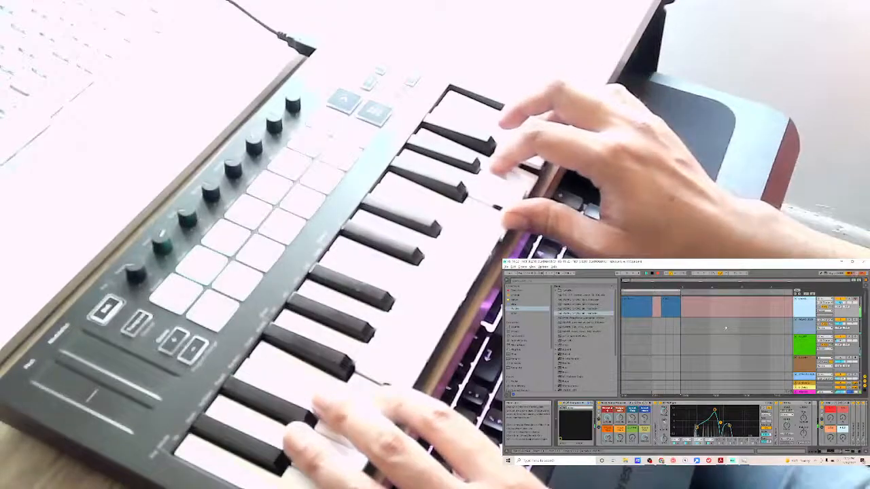
{"action": "key", "text": "space"}
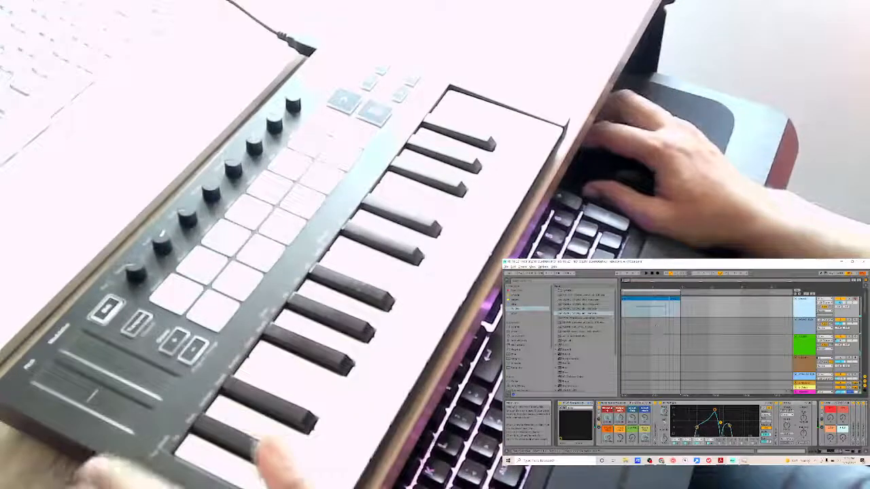
{"action": "left_click", "coordinate": [657, 299]}
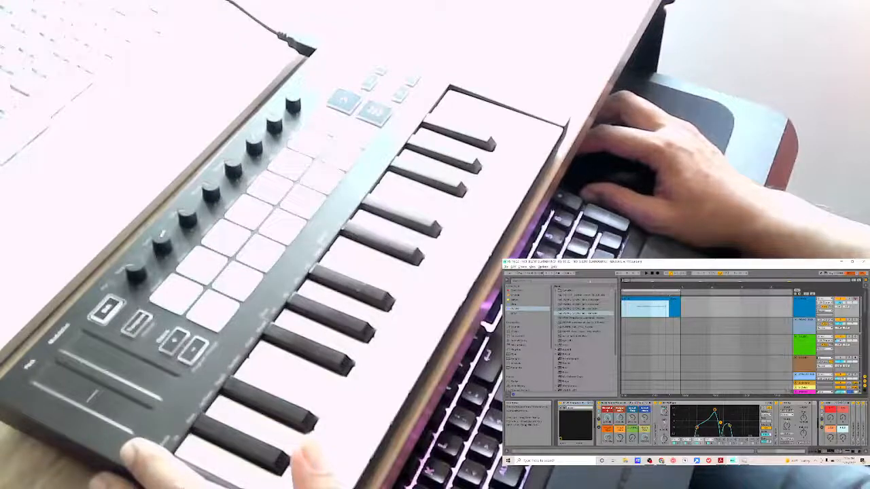
{"action": "left_click", "coordinate": [651, 274]}
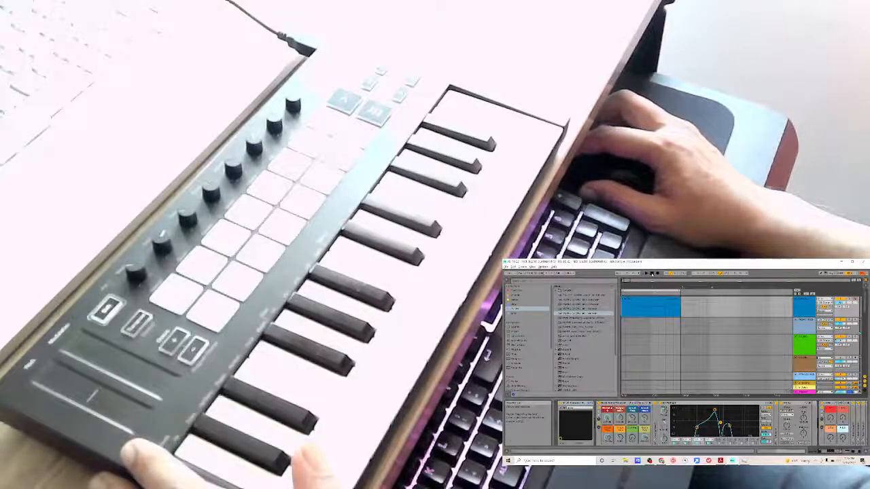
{"action": "left_click", "coordinate": [646, 274]}
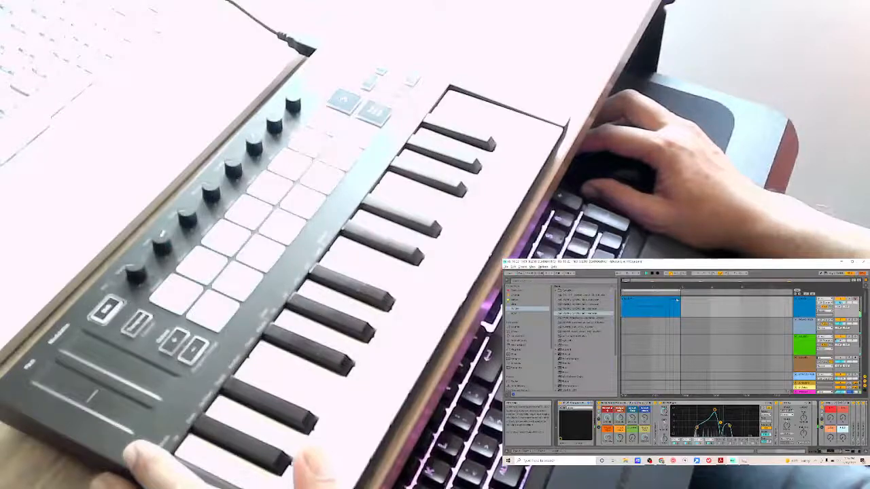
Step: Turn off looping of the first four bars of the arrangement
{"action": "left_click", "coordinate": [677, 291]}
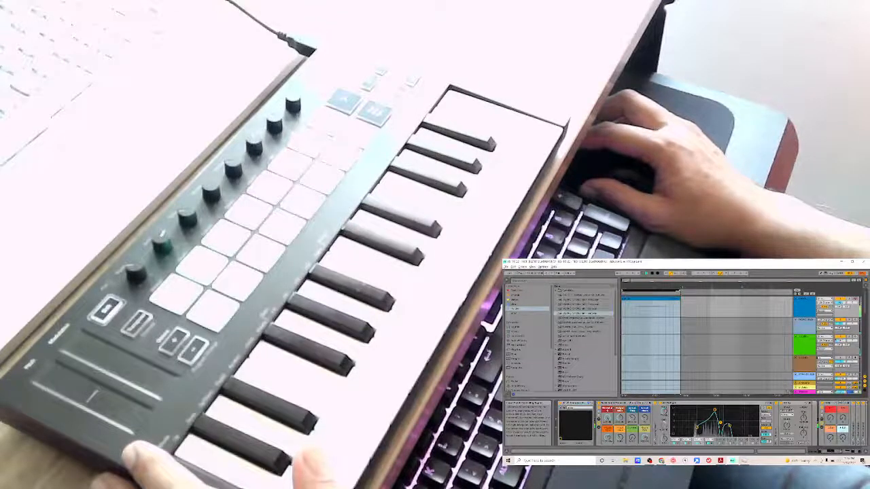
{"action": "right_click", "coordinate": [677, 293]}
{"action": "left_click", "coordinate": [683, 295]}
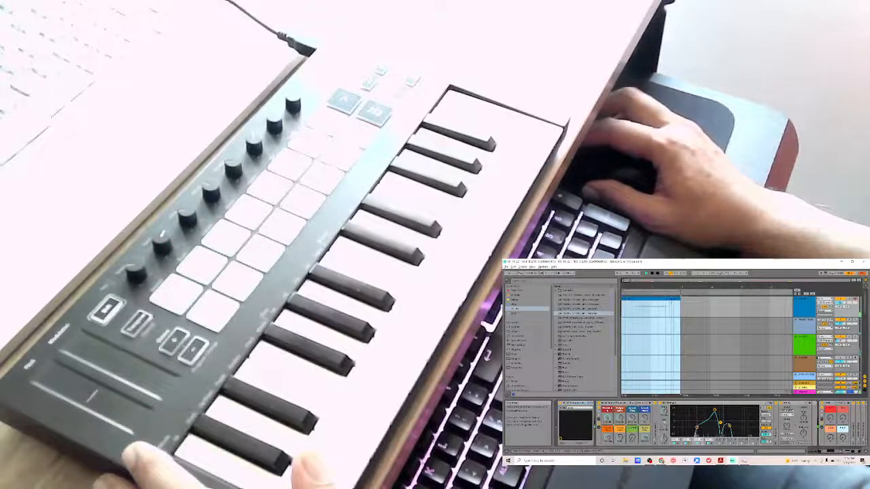
Step: Delete the recorded clips in the first four bars of the chords track
{"action": "left_click", "coordinate": [673, 299]}
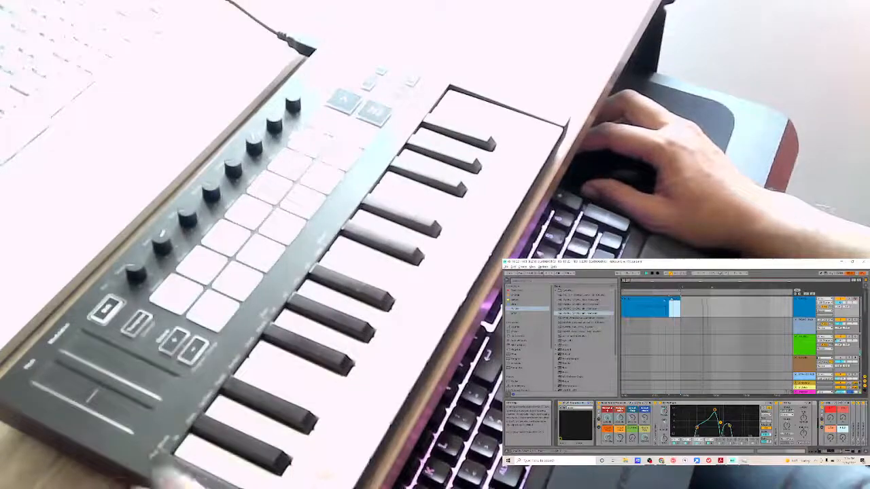
{"action": "left_click", "coordinate": [659, 299], "text": "shift"}
{"action": "key", "text": "Delete"}
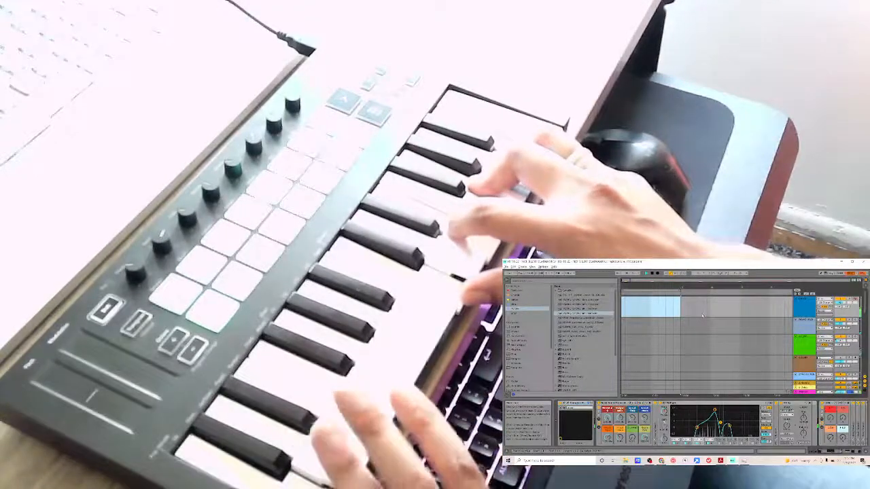
Step: Record a take without looping on the chords track from the start of the arrangement, and stop recording
{"action": "left_click", "coordinate": [805, 308]}
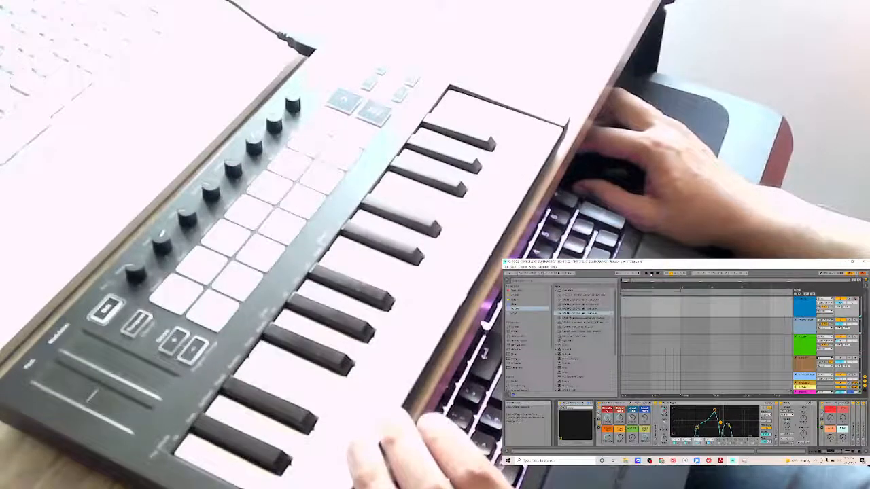
{"action": "left_click", "coordinate": [658, 274]}
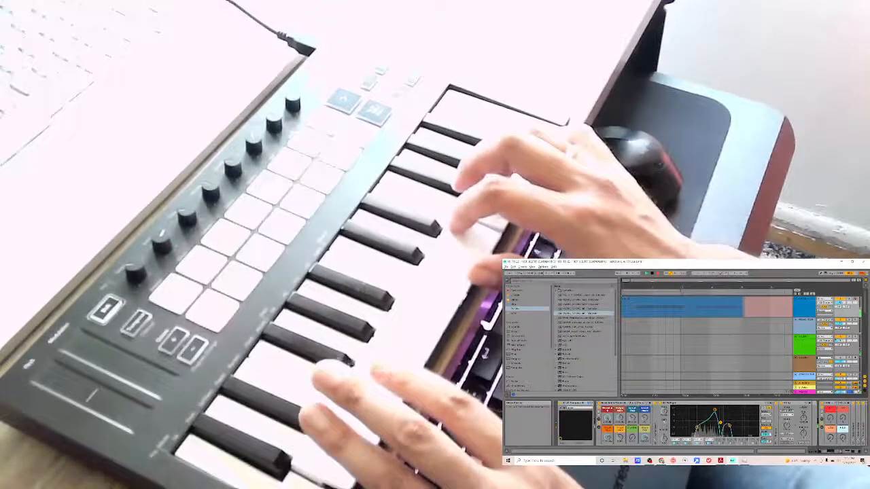
{"action": "key", "text": "space"}
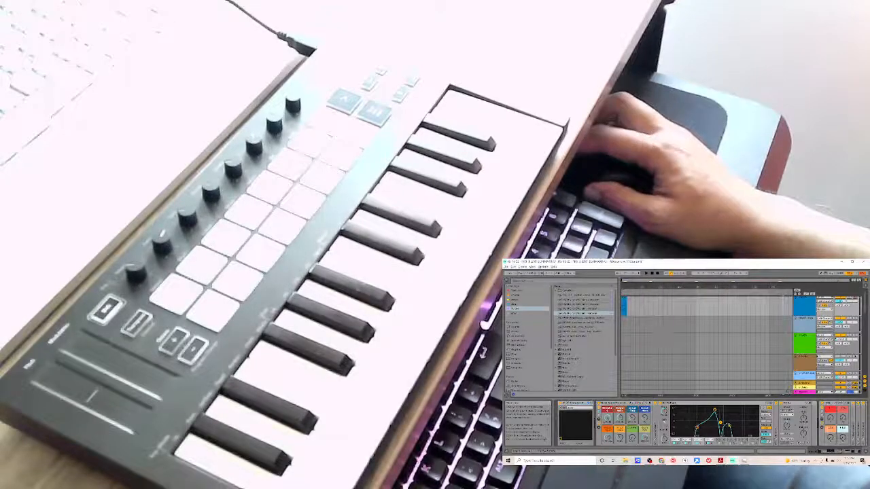
Step: Record a new, longer take of the chord progression on the chords track from the start of the arrangement
{"action": "left_click", "coordinate": [716, 343]}
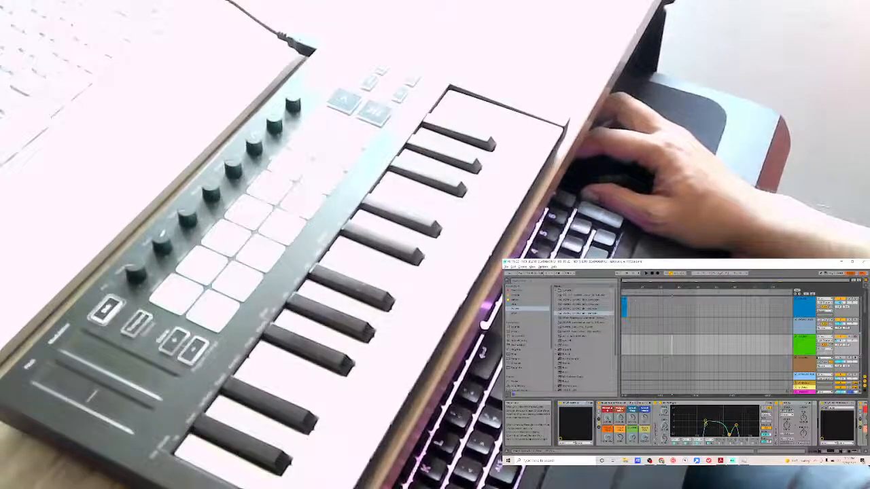
{"action": "left_click", "coordinate": [624, 296]}
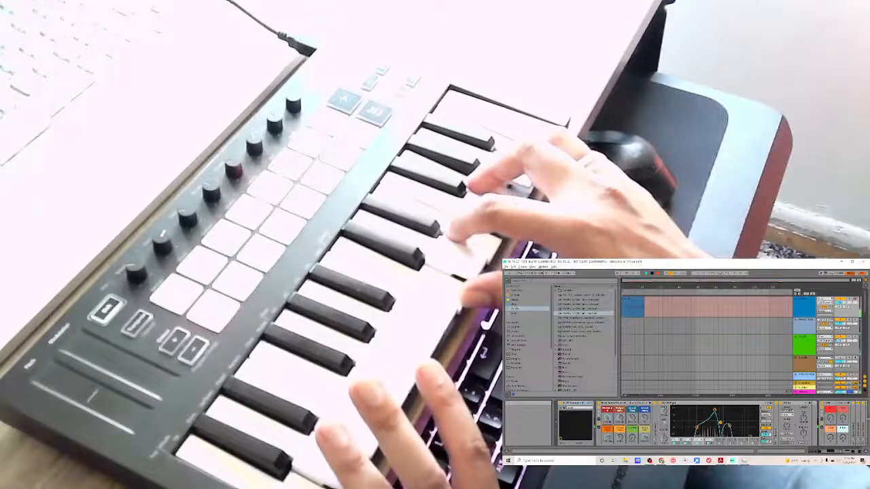
{"action": "key", "text": "space"}
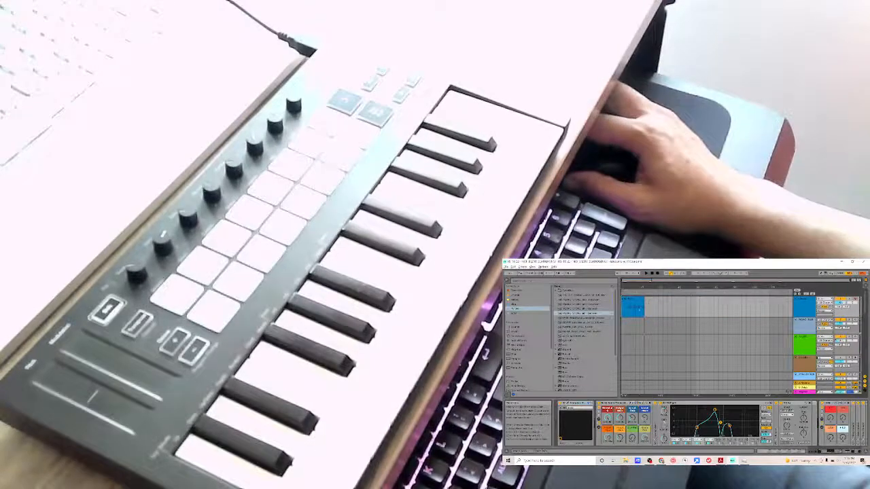
Step: Trim the beginning of the new chords clip and place the clip at the start of the arrangement
{"action": "left_click", "coordinate": [634, 299]}
{"action": "left_click_drag", "start_coordinate": [622, 298], "coordinate": [628, 298]}
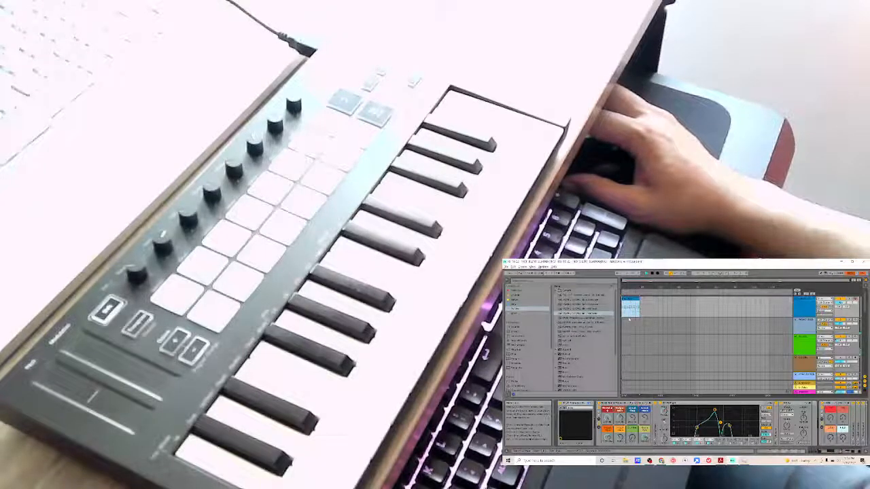
{"action": "left_click_drag", "start_coordinate": [630, 287], "coordinate": [631, 307]}
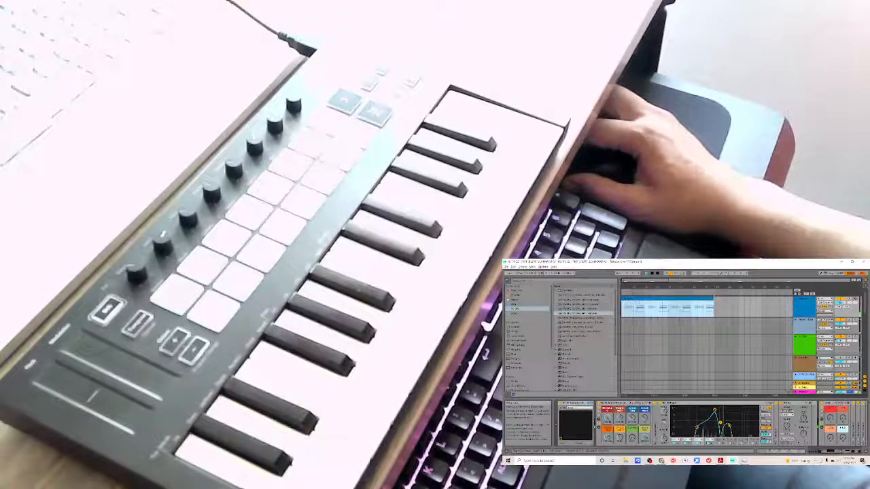
Step: Open the notes of the chords clip, select all of them, and play the progression back from the start of the arrangement
{"action": "double_click", "coordinate": [630, 299]}
{"action": "left_click", "coordinate": [669, 430]}
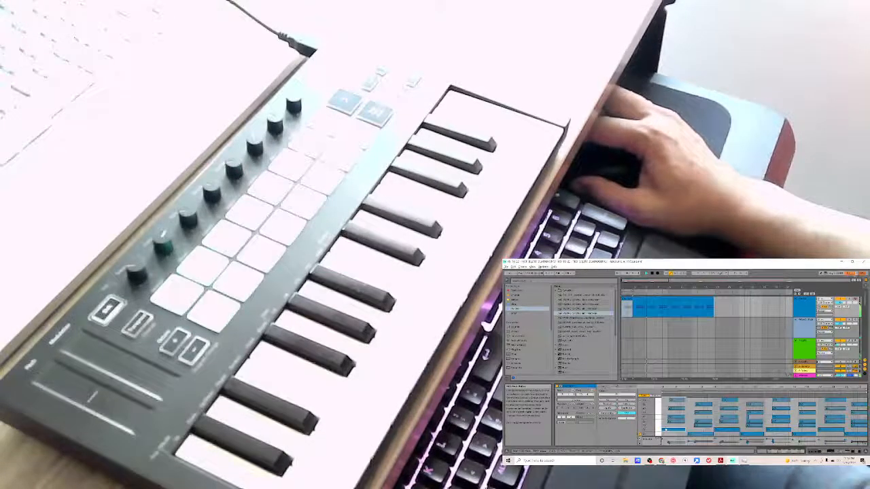
{"action": "left_click_drag", "start_coordinate": [669, 431], "coordinate": [666, 430]}
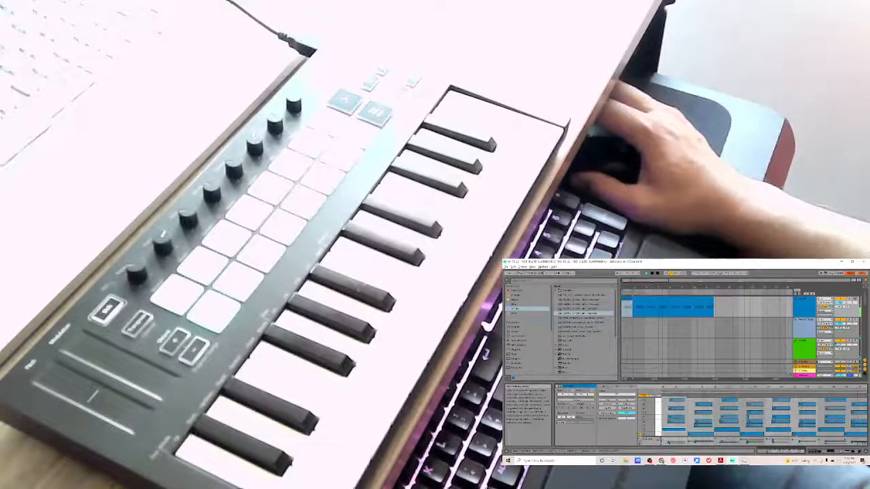
{"action": "left_click", "coordinate": [710, 299]}
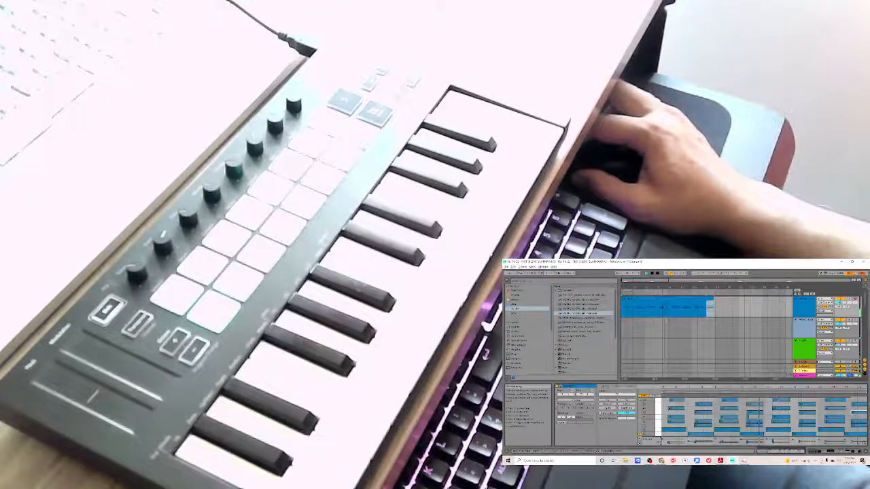
{"action": "left_click", "coordinate": [857, 446]}
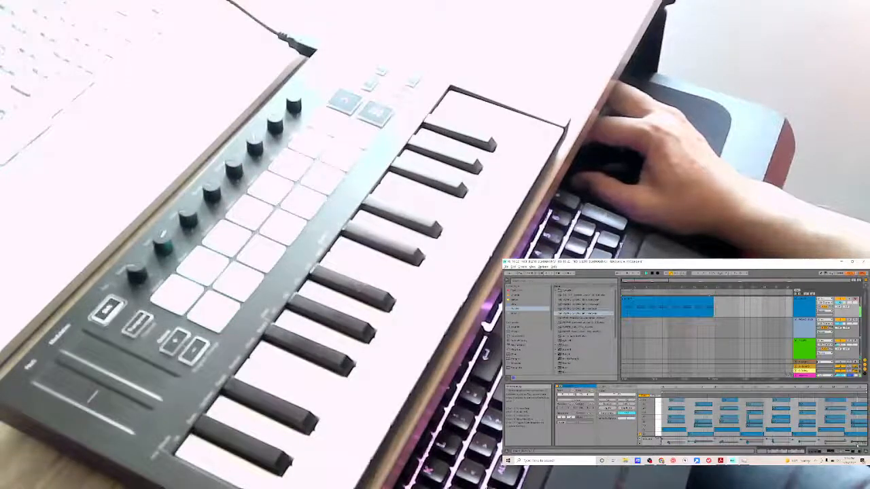
{"action": "left_click_drag", "start_coordinate": [855, 445], "coordinate": [667, 396]}
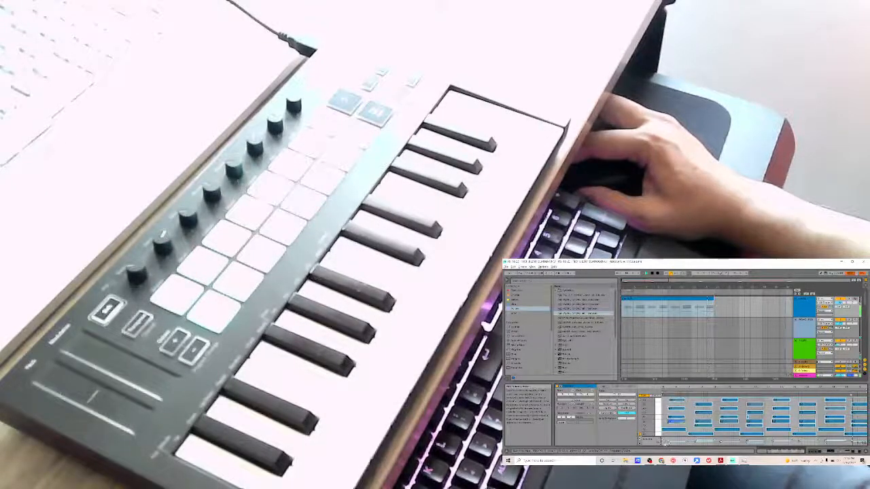
{"action": "left_click", "coordinate": [712, 330]}
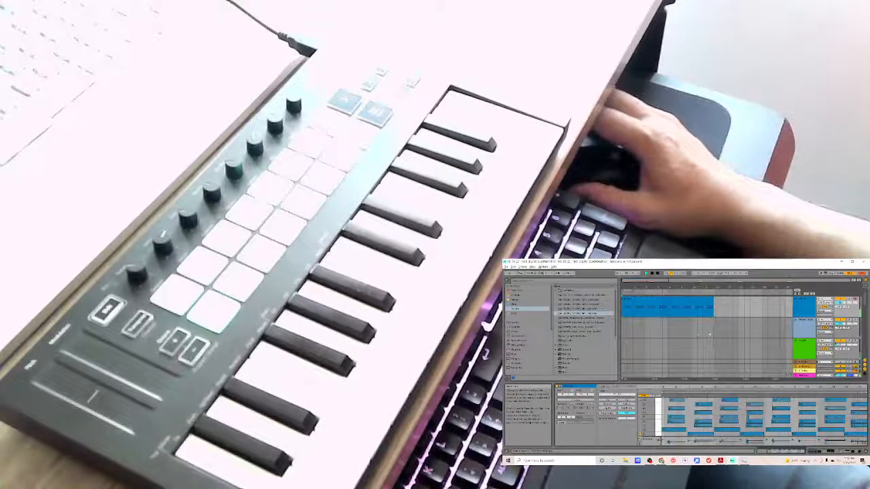
{"action": "left_click", "coordinate": [623, 354]}
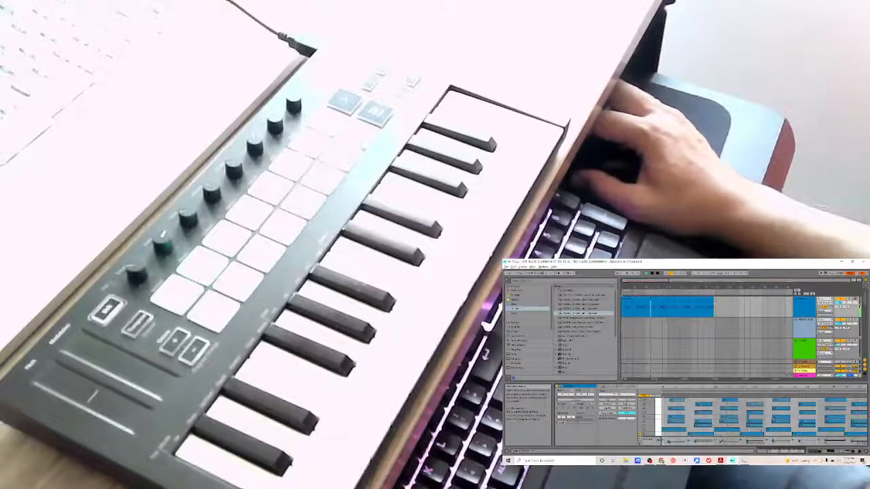
Step: Look through the tracks below the chords track, from PIANO LEAD down to the return tracks
{"action": "scroll", "coordinate": [768, 330], "scroll_direction": "down", "scroll_amount": 3}
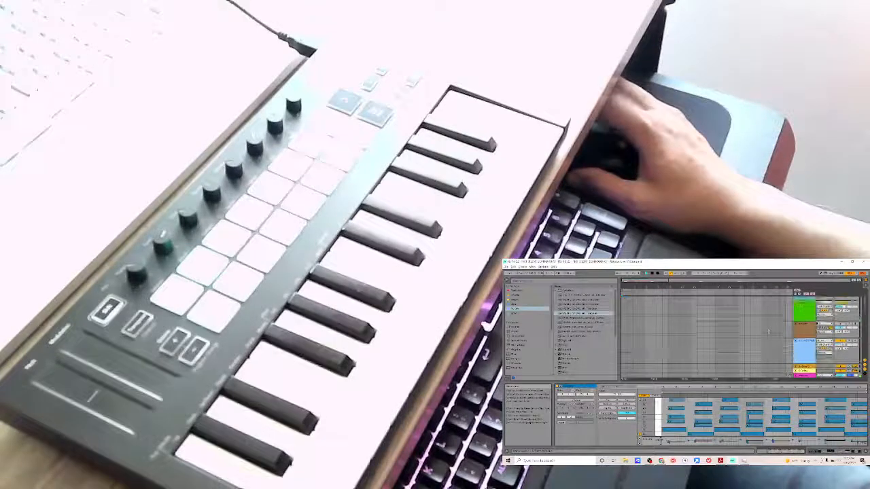
{"action": "scroll", "coordinate": [769, 330], "scroll_direction": "up", "scroll_amount": 1}
{"action": "right_click", "coordinate": [800, 322]}
{"action": "left_click", "coordinate": [803, 319]}
{"action": "left_click", "coordinate": [803, 319]}
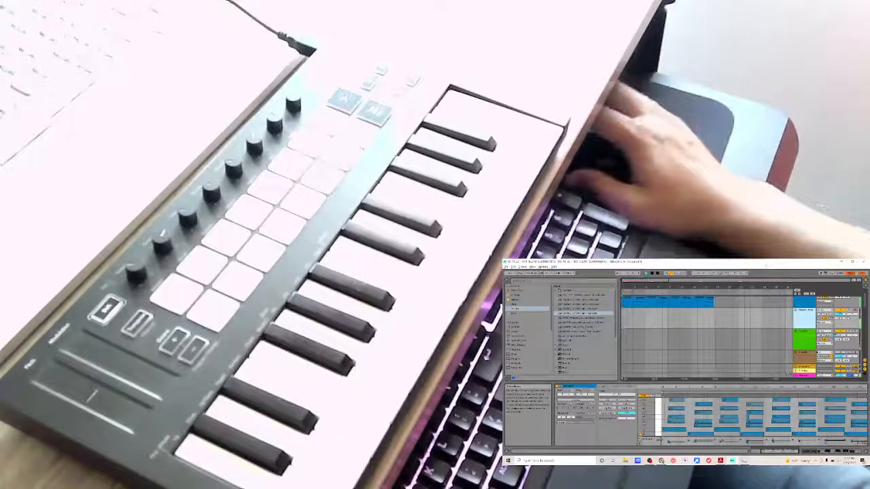
{"action": "scroll", "coordinate": [703, 318], "scroll_direction": "up", "scroll_amount": 2}
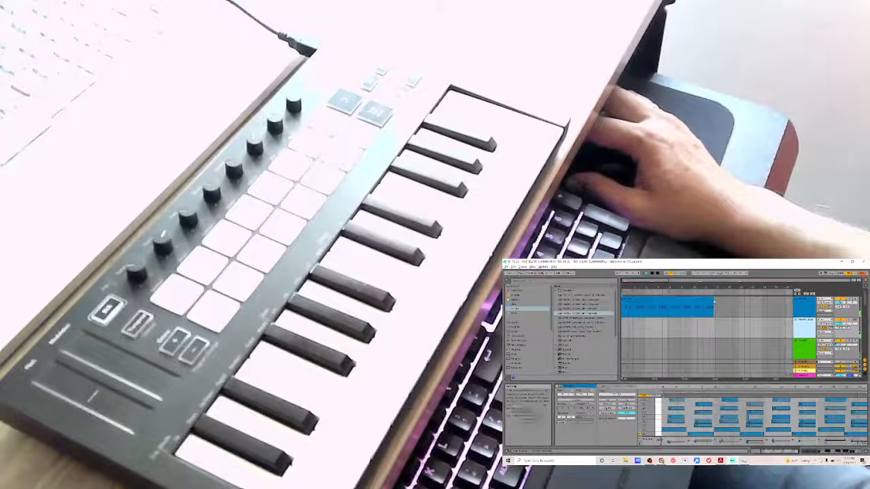
{"action": "left_click", "coordinate": [713, 299]}
{"action": "left_click", "coordinate": [637, 330]}
{"action": "scroll", "coordinate": [647, 330], "scroll_direction": "down", "scroll_amount": 4}
{"action": "scroll", "coordinate": [646, 331], "scroll_direction": "up", "scroll_amount": 4}
{"action": "scroll", "coordinate": [687, 330], "scroll_direction": "down", "scroll_amount": 5}
{"action": "scroll", "coordinate": [687, 331], "scroll_direction": "up", "scroll_amount": 1}
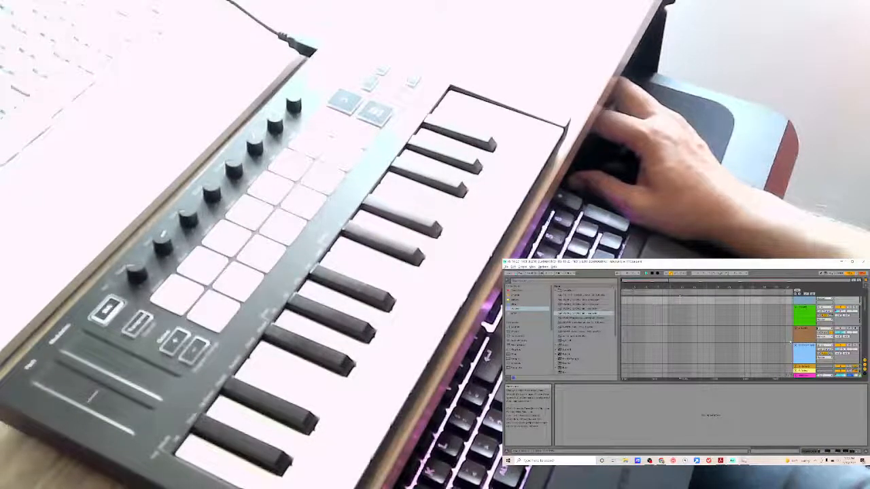
Step: Delete the brown track below 3 LABS and reduce the heights of the 3 LABS, STRINGY PAD, BASS and magic keys tracks
{"action": "left_click_drag", "start_coordinate": [804, 327], "coordinate": [804, 320]}
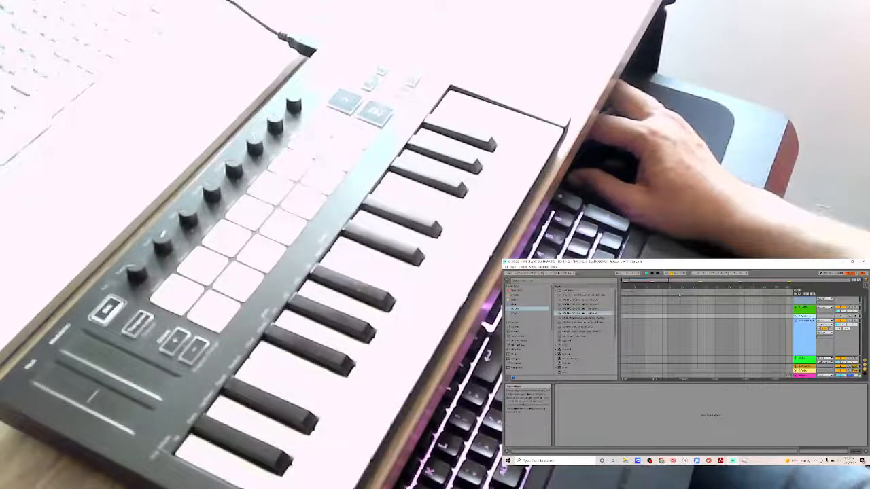
{"action": "key", "text": "Delete"}
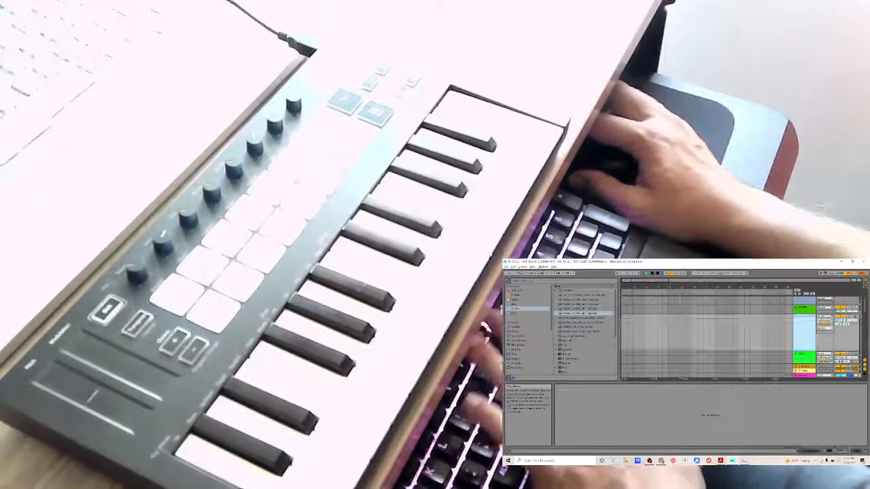
{"action": "key", "text": "Delete"}
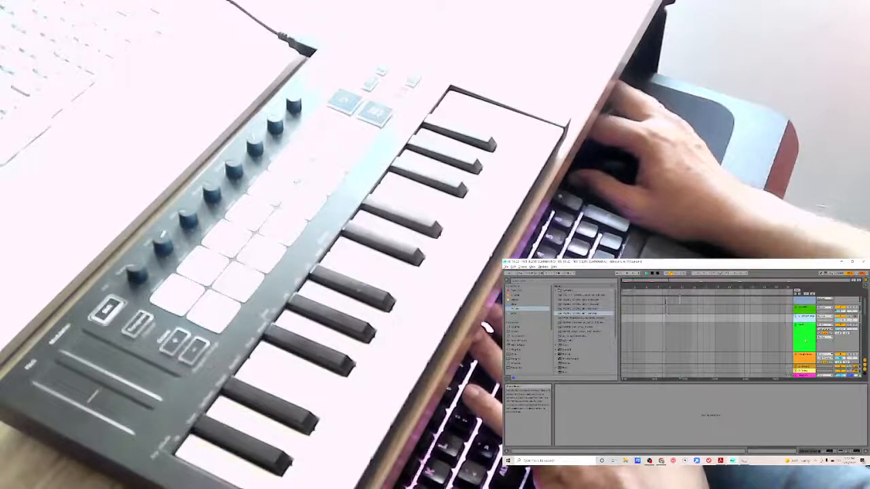
{"action": "key", "text": "Delete"}
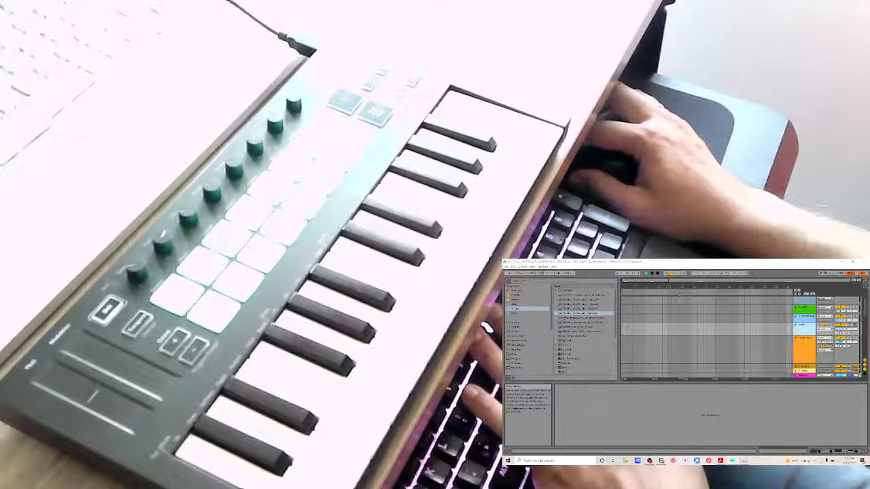
{"action": "key", "text": "Delete"}
{"action": "key", "text": "Delete"}
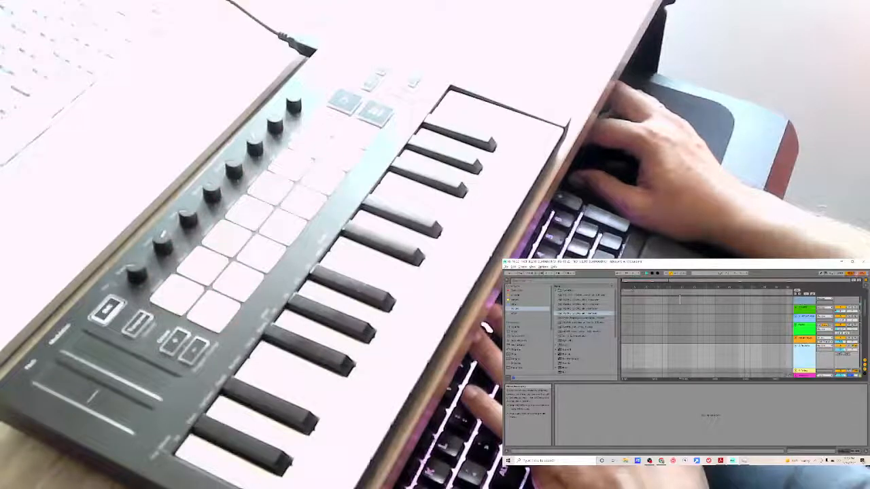
{"action": "key", "text": "Delete"}
Step: Select the L.Dre Demon Drum Loop track, play the arrangement to hear it with the chords, and stop playback
{"action": "scroll", "coordinate": [805, 335], "scroll_direction": "up", "scroll_amount": 2}
{"action": "scroll", "coordinate": [804, 334], "scroll_direction": "up", "scroll_amount": 3}
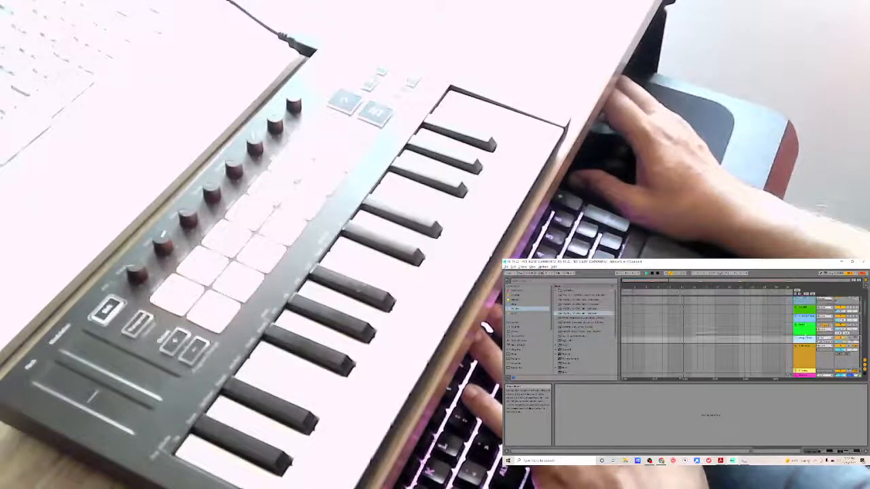
{"action": "scroll", "coordinate": [805, 334], "scroll_direction": "up", "scroll_amount": 5}
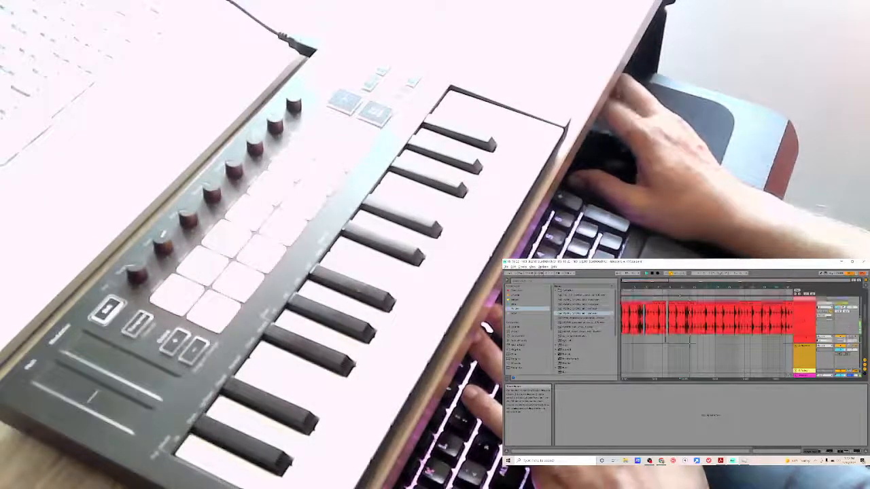
{"action": "scroll", "coordinate": [805, 335], "scroll_direction": "up", "scroll_amount": 1}
{"action": "left_click", "coordinate": [805, 330]}
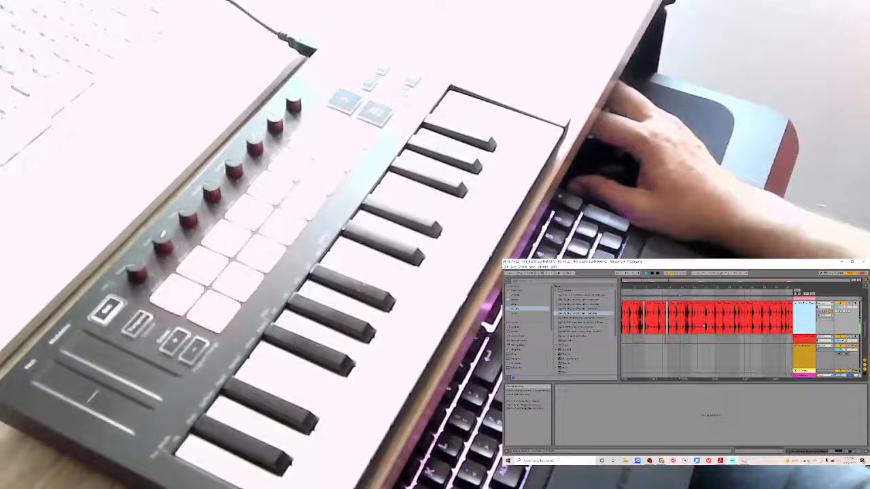
{"action": "key", "text": "space"}
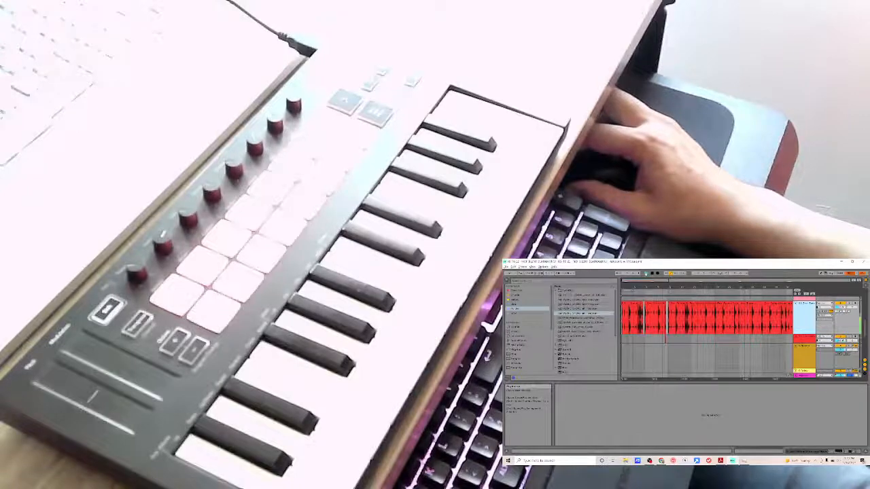
{"action": "scroll", "coordinate": [651, 318], "scroll_direction": "up", "scroll_amount": 2}
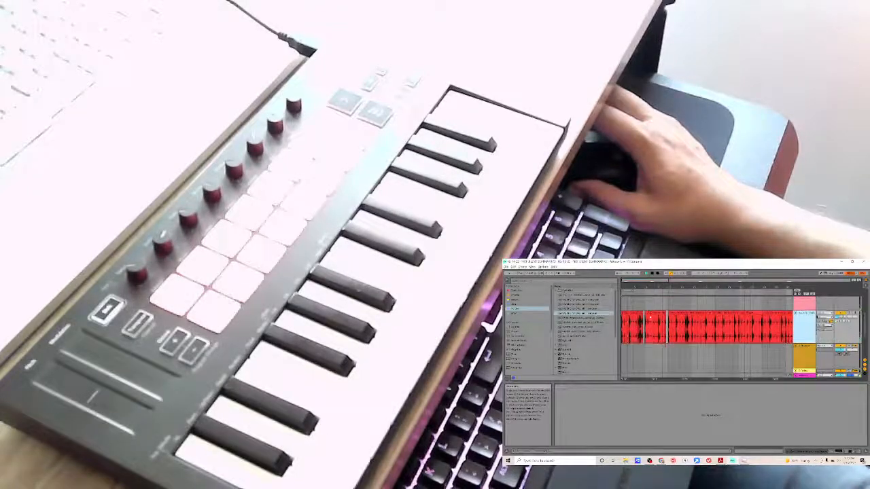
{"action": "scroll", "coordinate": [651, 318], "scroll_direction": "down", "scroll_amount": 3}
{"action": "scroll", "coordinate": [649, 316], "scroll_direction": "up", "scroll_amount": 1}
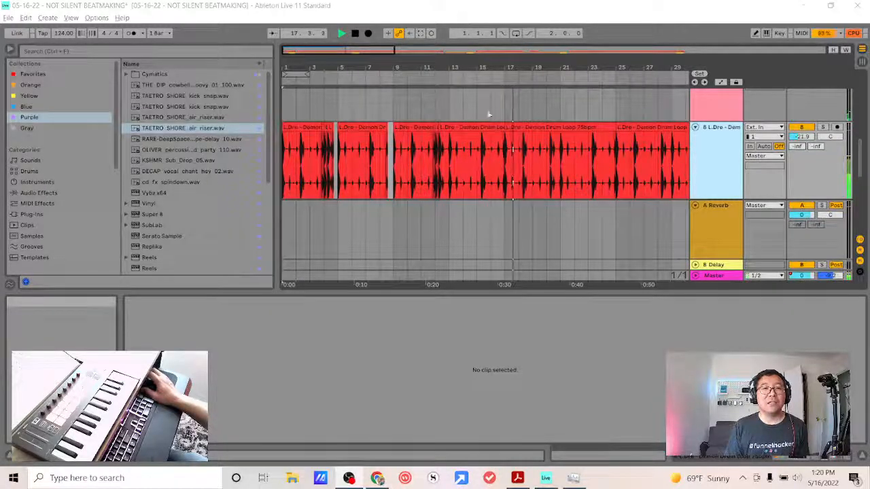
{"action": "left_click", "coordinate": [354, 33]}
Step: Play the chords from the start of the arrangement, select the BASS track, and stop playback
{"action": "scroll", "coordinate": [427, 102], "scroll_direction": "down", "scroll_amount": 3}
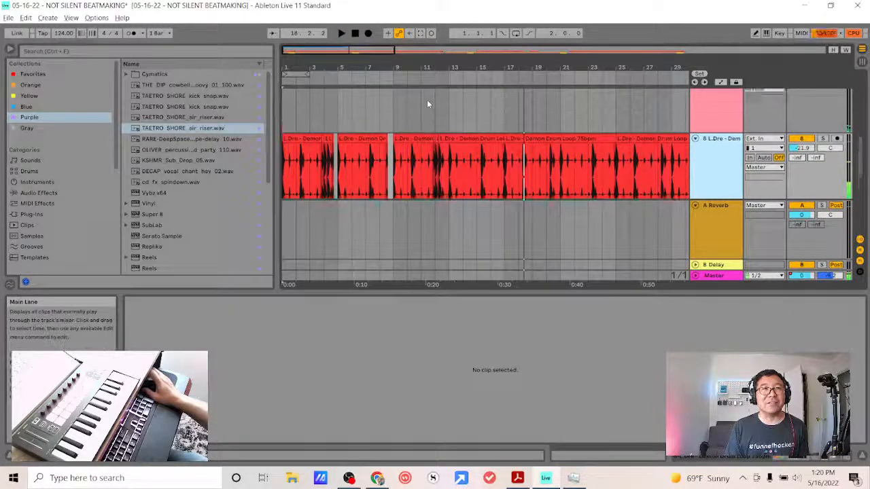
{"action": "scroll", "coordinate": [426, 101], "scroll_direction": "up", "scroll_amount": 4}
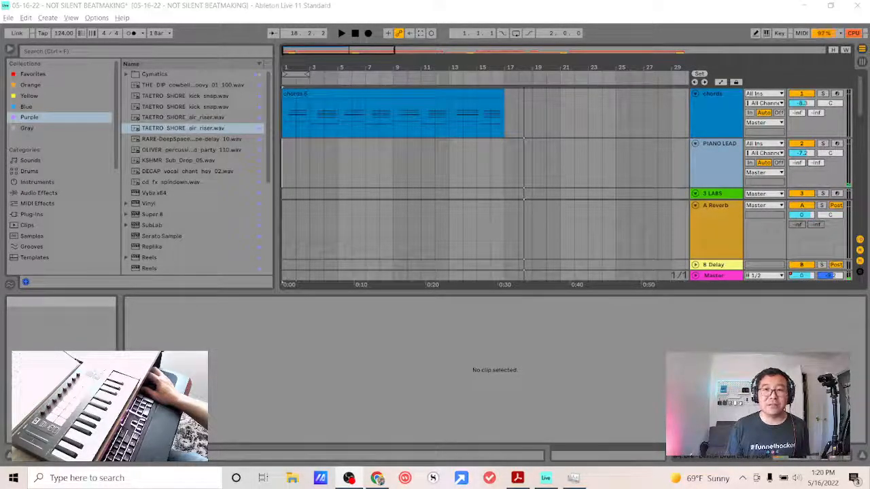
{"action": "left_click", "coordinate": [342, 33]}
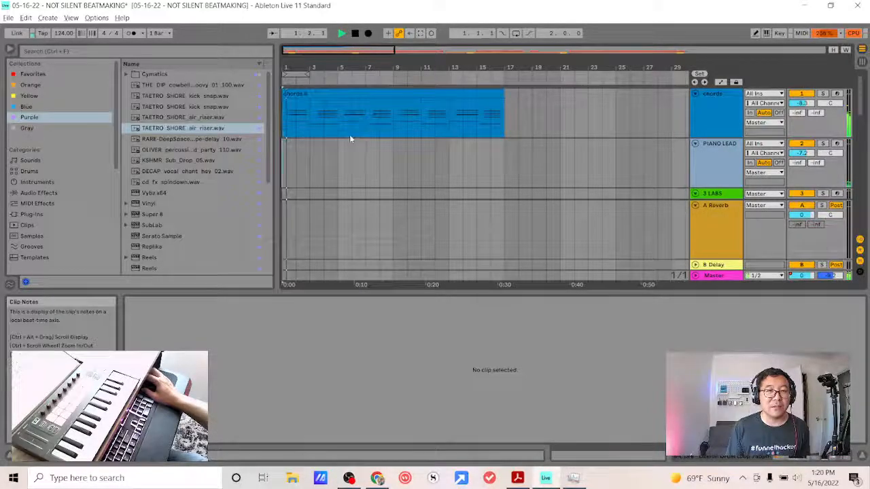
{"action": "scroll", "coordinate": [435, 167], "scroll_direction": "down", "scroll_amount": 1}
{"action": "left_click", "coordinate": [713, 195]}
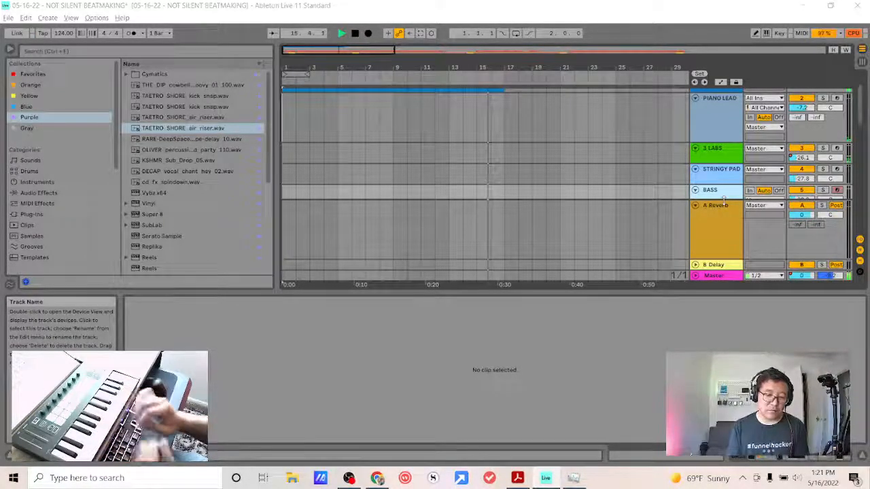
{"action": "key", "text": "space"}
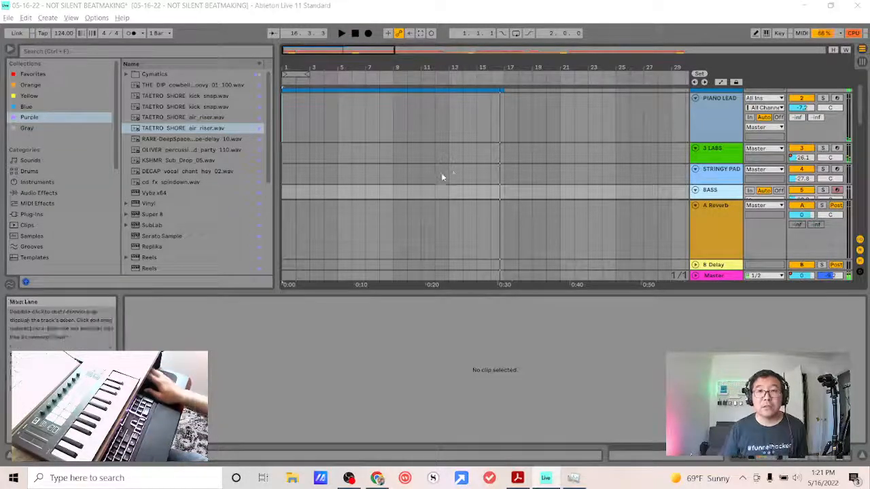
Step: Set the BASS track's volume to -16.5 and rehearse a bass line over playback from the start of the arrangement
{"action": "scroll", "coordinate": [710, 191], "scroll_direction": "down", "scroll_amount": 3}
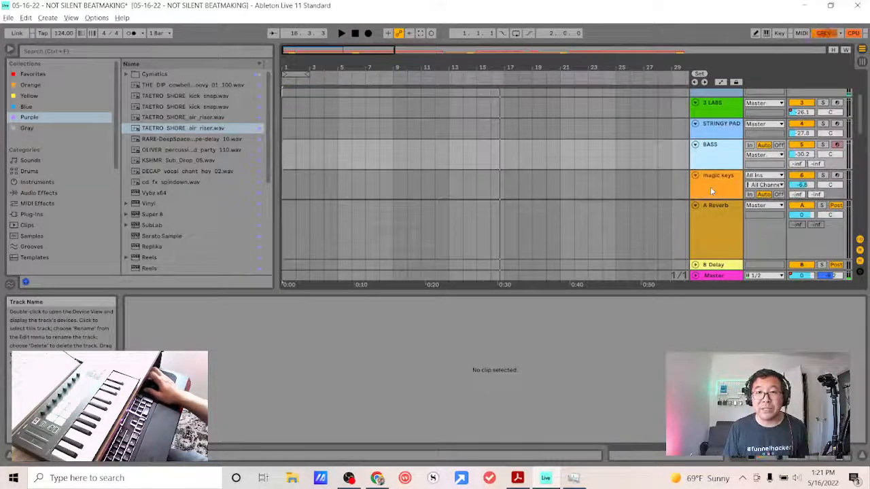
{"action": "left_click", "coordinate": [287, 155]}
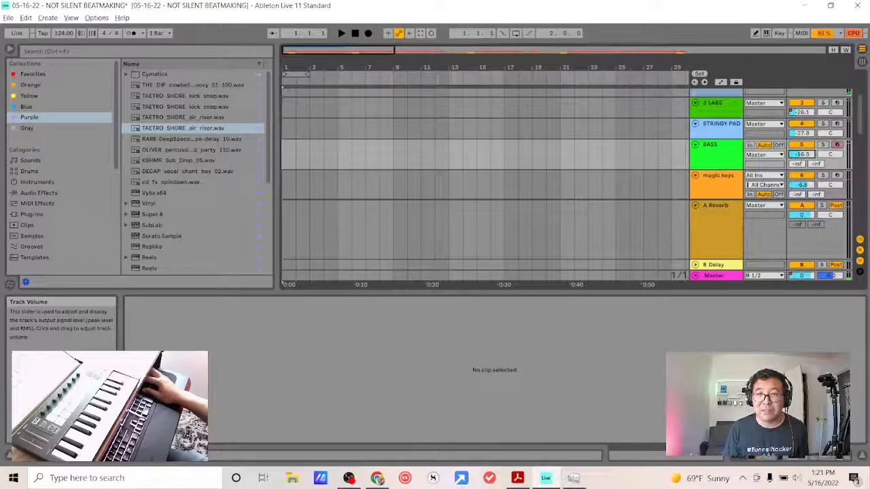
{"action": "left_click", "coordinate": [344, 34]}
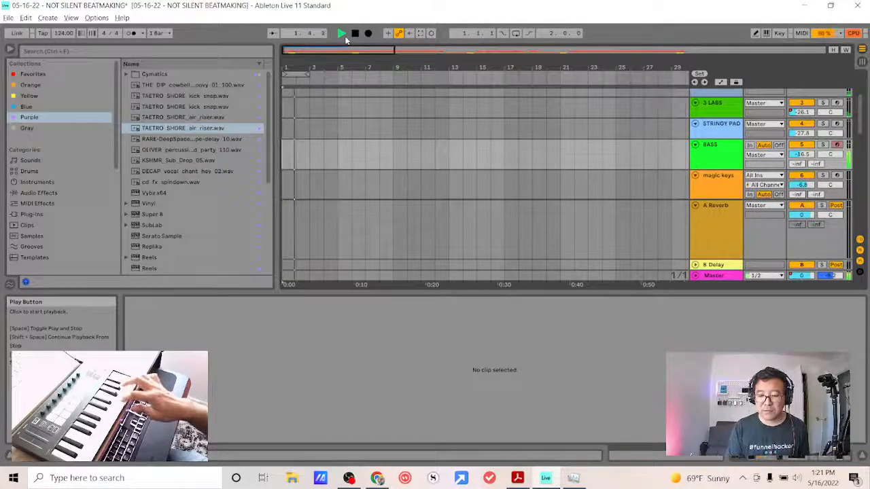
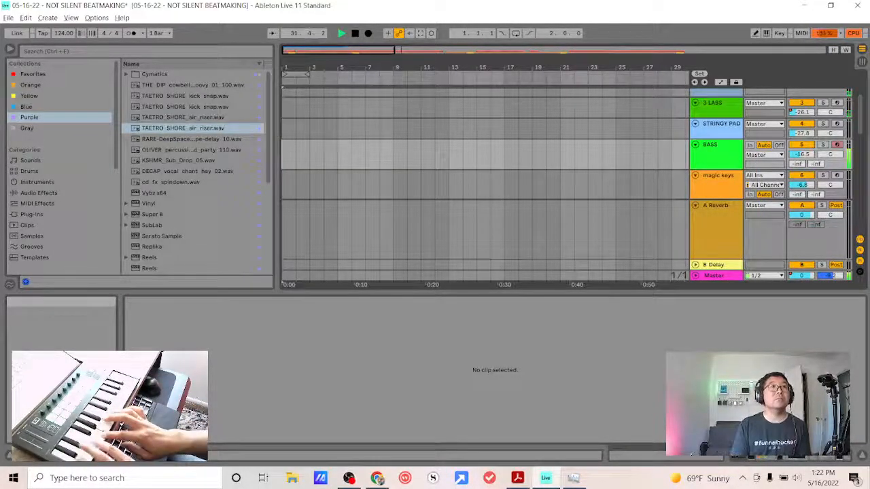
{"action": "key", "text": "space"}
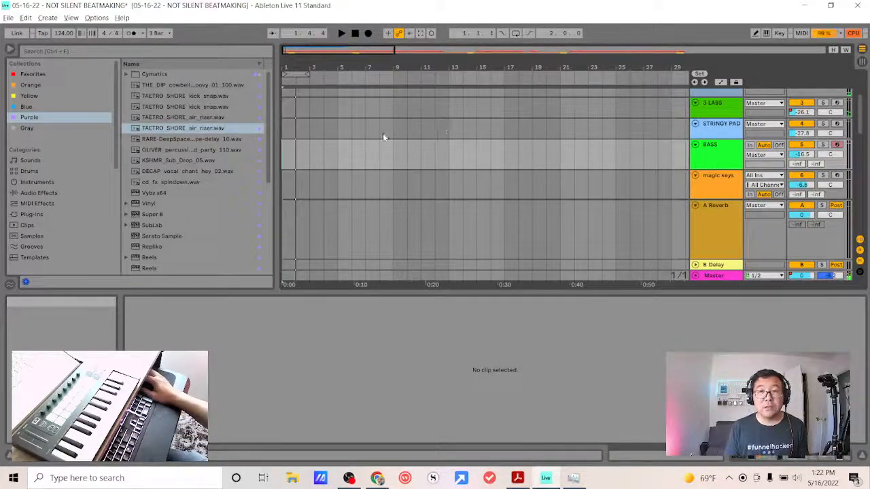
Step: Record a bass line on the BASS track from the start of the arrangement and play the take back
{"action": "key", "text": "space"}
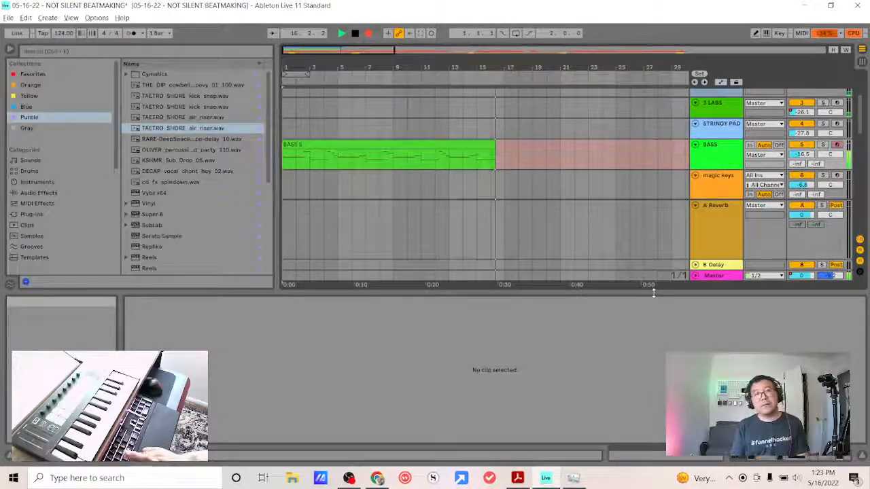
{"action": "key", "text": "space"}
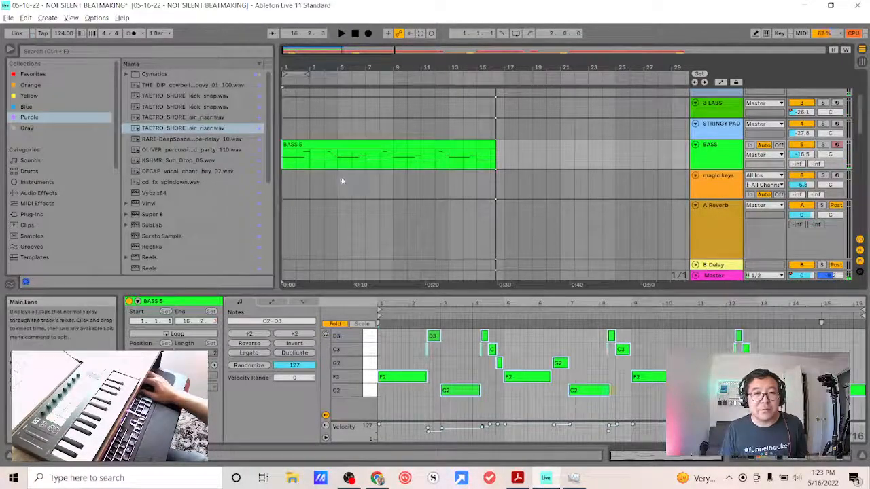
{"action": "left_click", "coordinate": [289, 172]}
{"action": "key", "text": "space"}
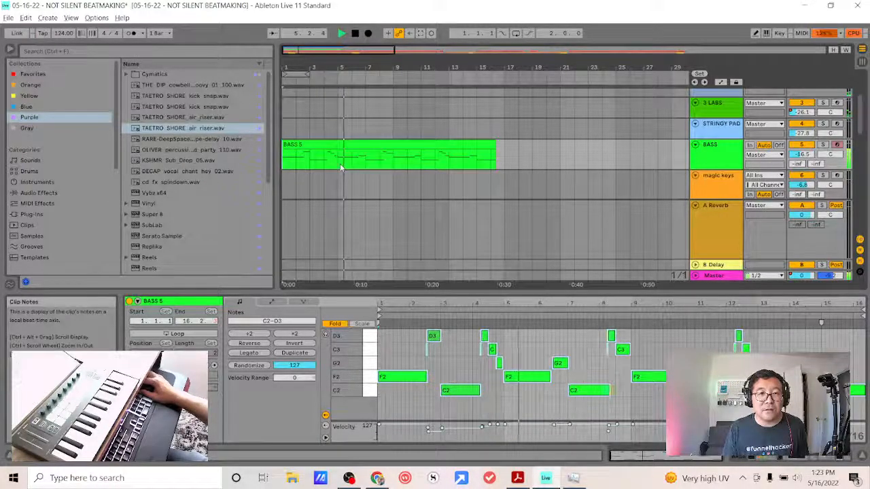
Step: Split the bass clip at bar 5, delete its first four bars, and move the remaining clip to the start of the arrangement
{"action": "key", "text": "ctrl+e"}
{"action": "left_click", "coordinate": [319, 144]}
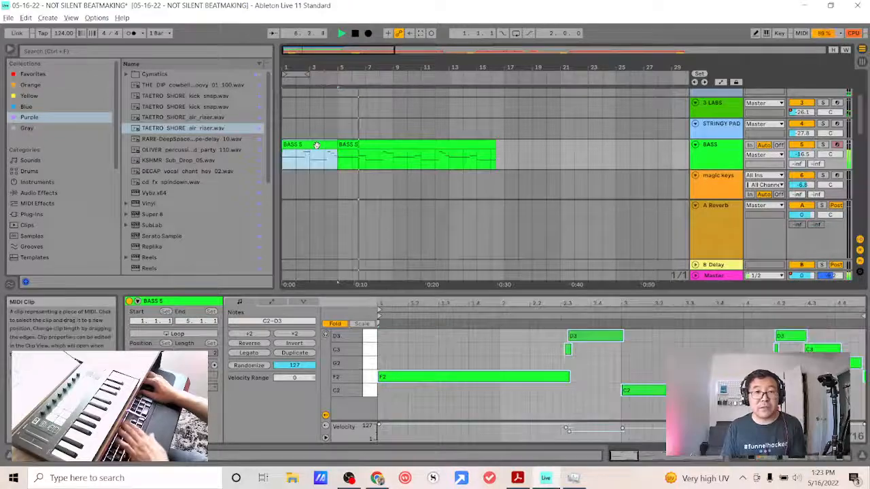
{"action": "key", "text": "Delete"}
{"action": "left_click_drag", "start_coordinate": [379, 144], "coordinate": [324, 144]}
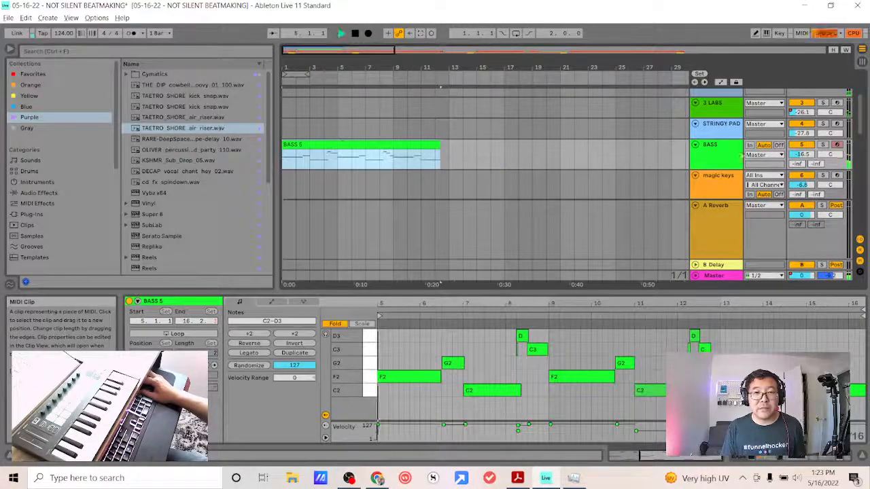
Step: Play the moved bass clip from the start and set the BASS track's volume to -27.0
{"action": "key", "text": "space"}
{"action": "left_click_drag", "start_coordinate": [399, 378], "coordinate": [399, 379]}
{"action": "key", "text": "space"}
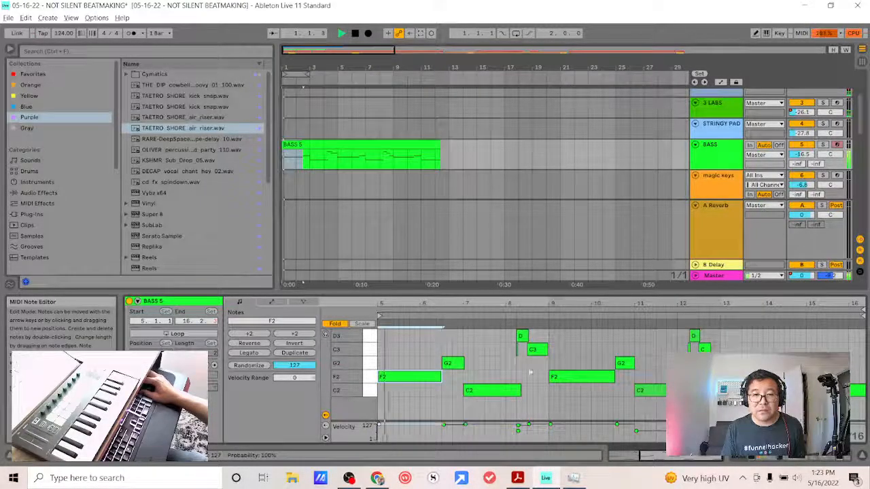
{"action": "left_click_drag", "start_coordinate": [802, 154], "coordinate": [801, 159]}
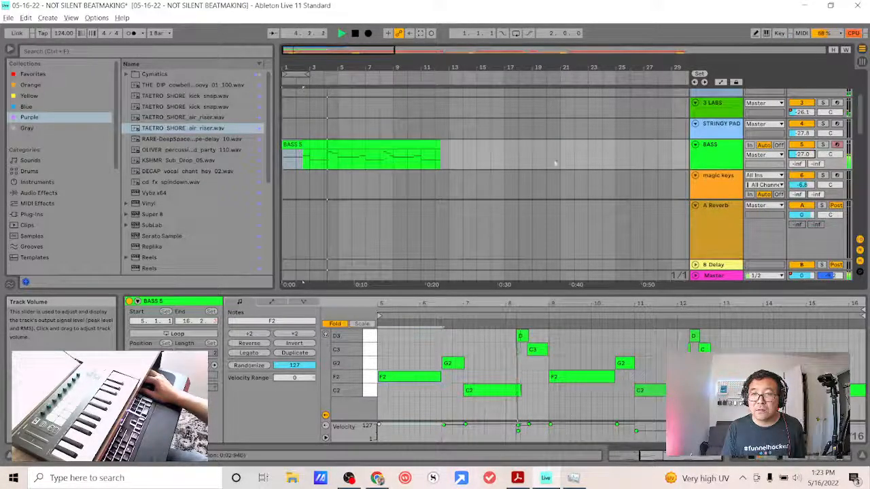
Step: Play through the BASS 5 clip while examining its notes and velocities
{"action": "left_click_drag", "start_coordinate": [787, 439], "coordinate": [485, 424]}
{"action": "left_click", "coordinate": [528, 442]}
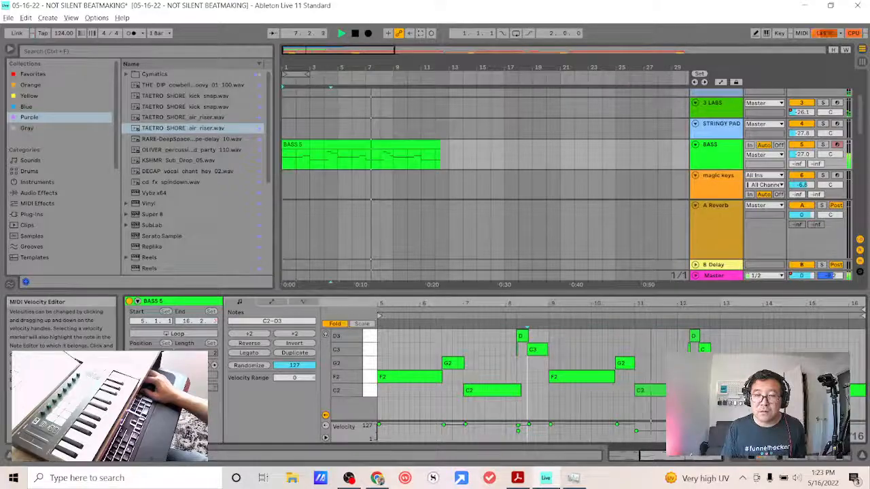
{"action": "mouse_move", "coordinate": [721, 439]}
{"action": "left_mouse_down"}
{"action": "mouse_move", "coordinate": [502, 416]}
{"action": "mouse_move", "coordinate": [517, 427]}
{"action": "left_mouse_up"}
{"action": "left_click", "coordinate": [380, 182]}
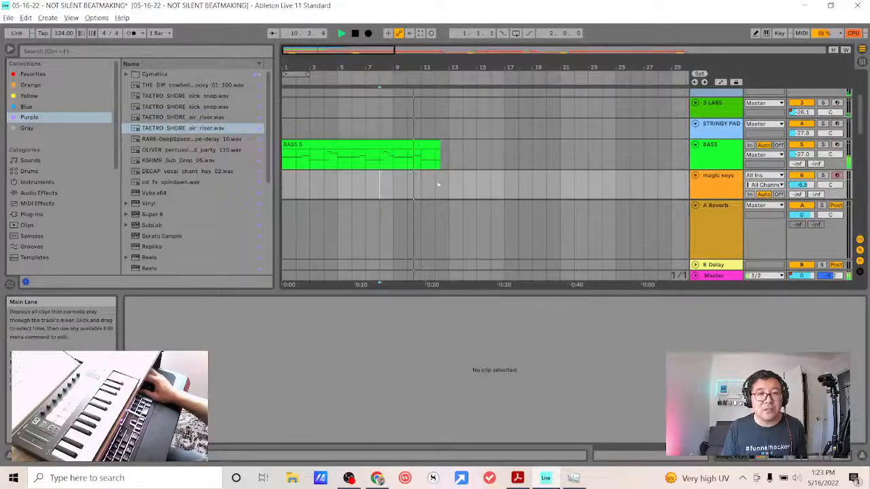
{"action": "left_click", "coordinate": [434, 145]}
{"action": "mouse_move", "coordinate": [434, 143]}
{"action": "left_mouse_down"}
{"action": "mouse_move", "coordinate": [463, 144]}
{"action": "mouse_move", "coordinate": [441, 145]}
{"action": "left_mouse_up"}
{"action": "key", "text": "space"}
{"action": "scroll", "coordinate": [445, 136], "scroll_direction": "up", "scroll_amount": 3}
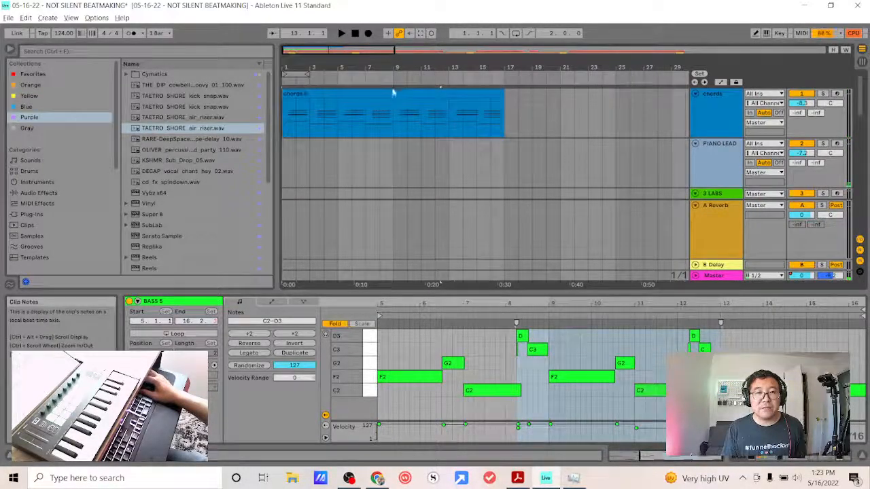
Step: Set the arrangement loop to eight bars, from bar 1 to bar 9, and play it with looping on
{"action": "left_click_drag", "start_coordinate": [306, 75], "coordinate": [416, 81]}
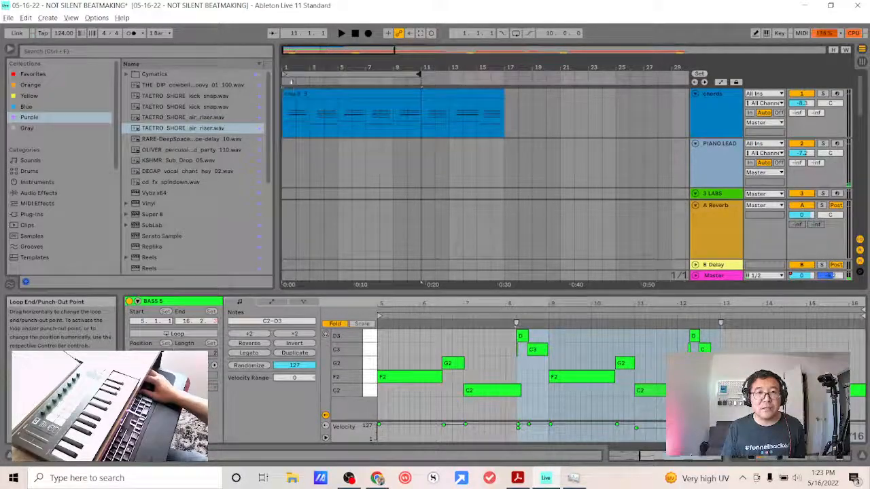
{"action": "left_click_drag", "start_coordinate": [420, 68], "coordinate": [396, 75]}
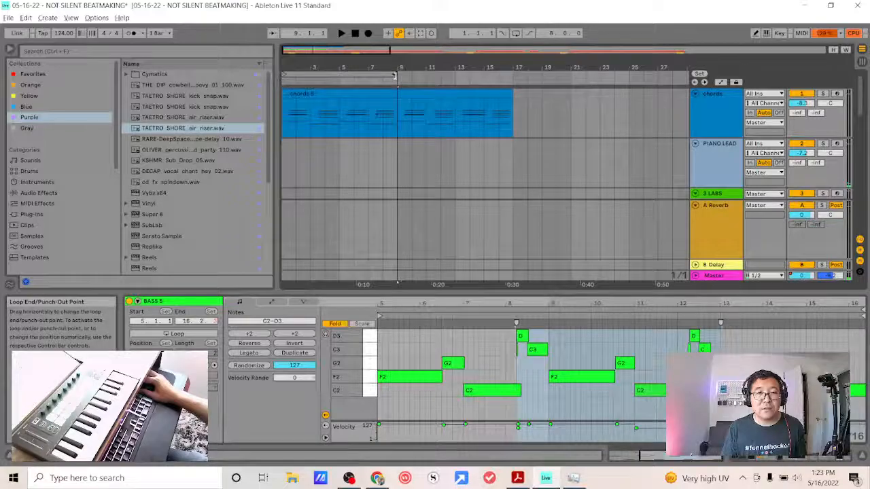
{"action": "right_click", "coordinate": [382, 76]}
{"action": "key", "text": "space"}
Step: Record an eight-bar MIDI melody on the PIANO LEAD track within the loop
{"action": "scroll", "coordinate": [544, 172], "scroll_direction": "down", "scroll_amount": 3}
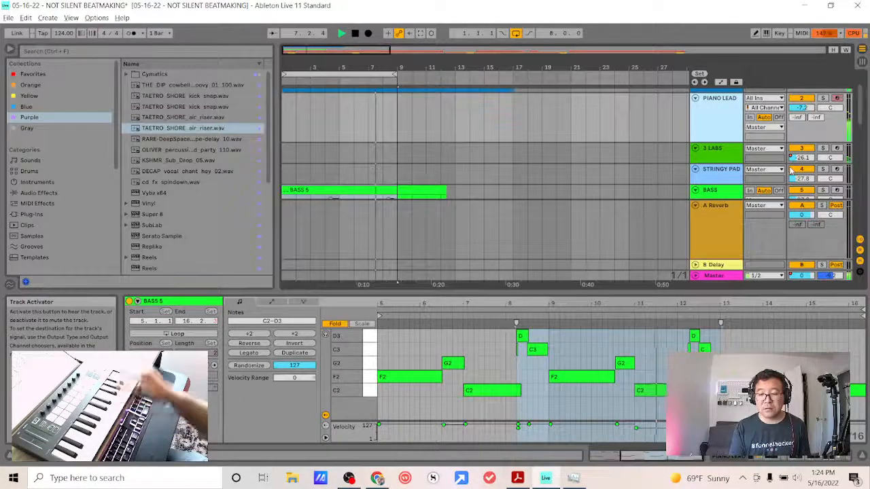
{"action": "key", "text": "F9"}
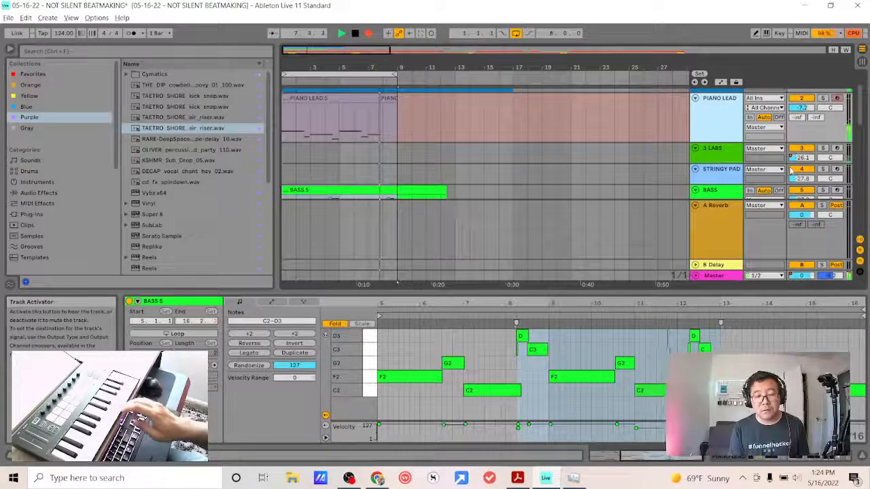
{"action": "key", "text": "space"}
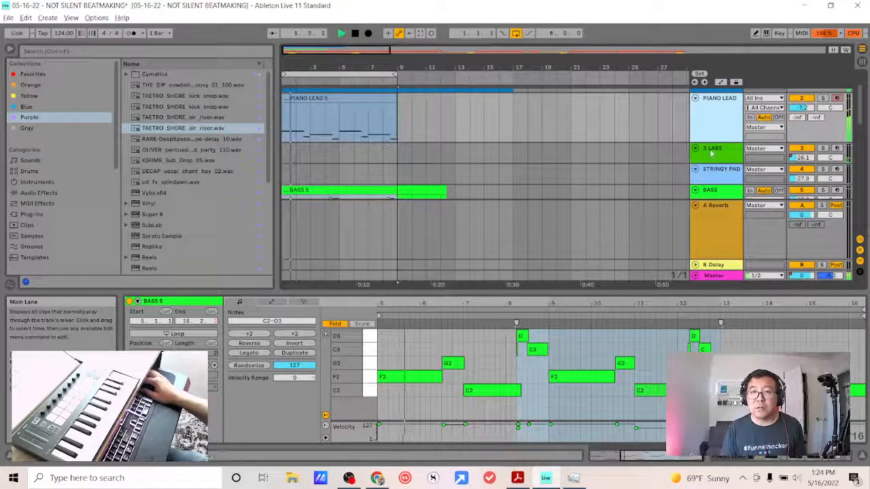
Step: Record a MIDI part on the STRINGY PAD track ending at bar 9
{"action": "scroll", "coordinate": [719, 148], "scroll_direction": "down", "scroll_amount": 3}
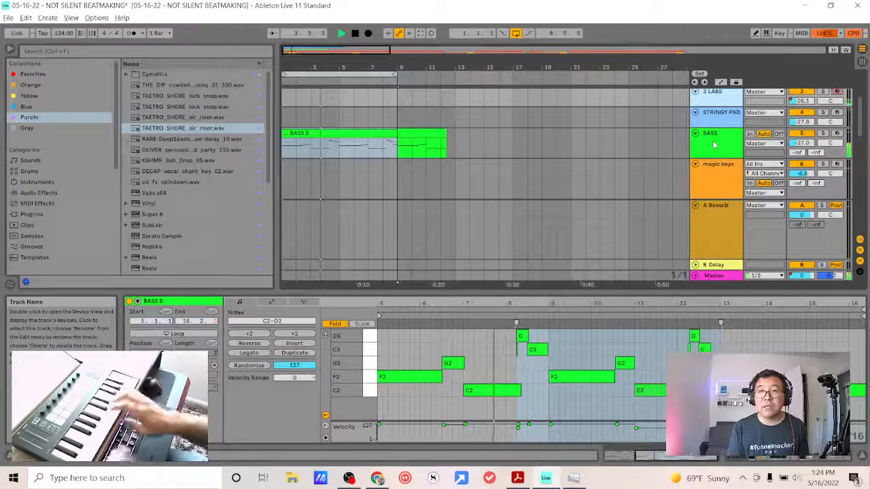
{"action": "left_click", "coordinate": [723, 114]}
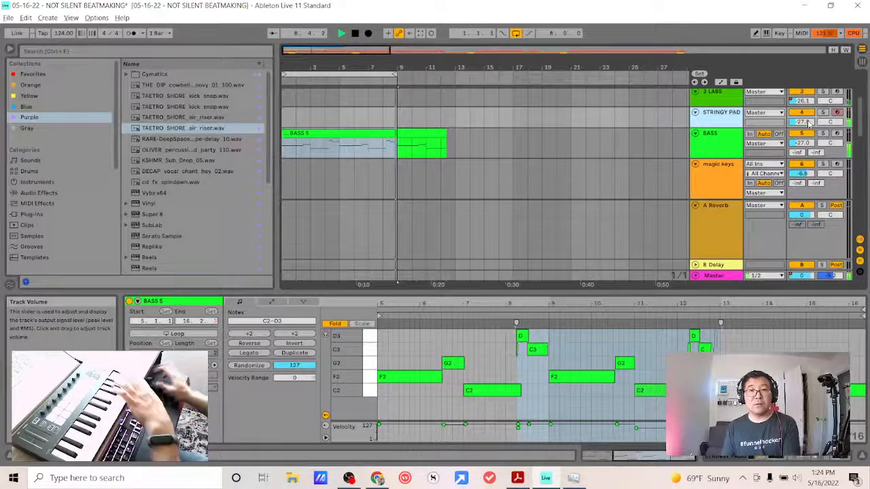
{"action": "left_click", "coordinate": [369, 34]}
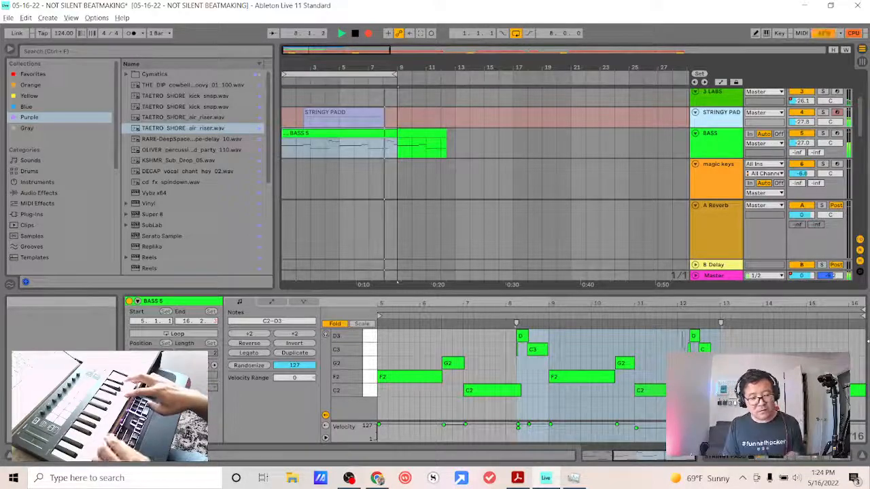
{"action": "key", "text": "space"}
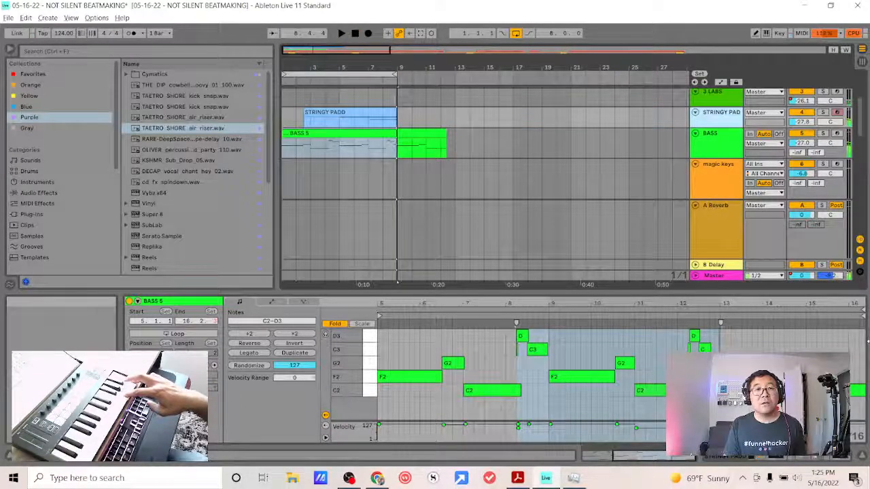
Step: Record an eight-bar repeating MIDI pattern on the magic keys track over the looped arrangement
{"action": "key", "text": "space"}
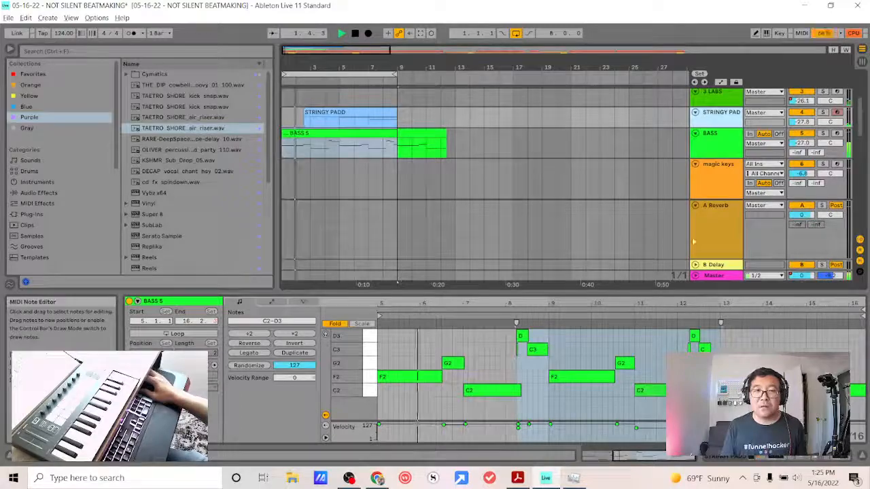
{"action": "scroll", "coordinate": [713, 100], "scroll_direction": "down", "scroll_amount": 1}
{"action": "left_click", "coordinate": [715, 163]}
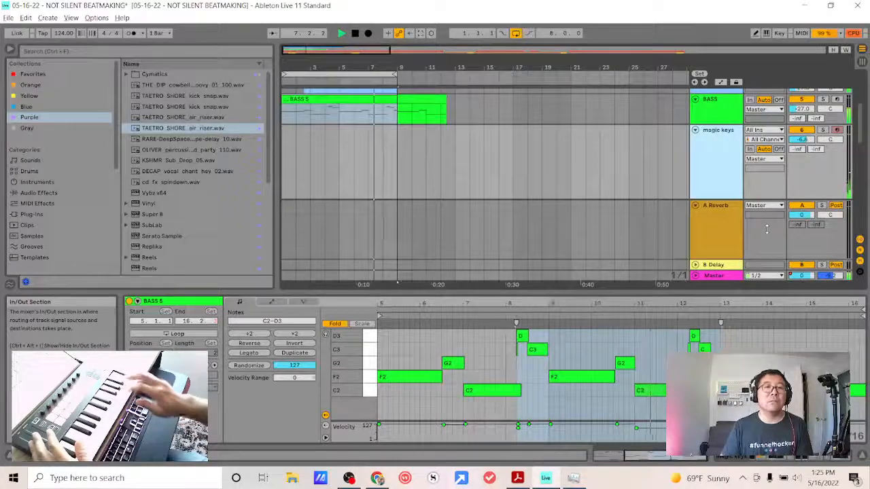
{"action": "key", "text": "F9"}
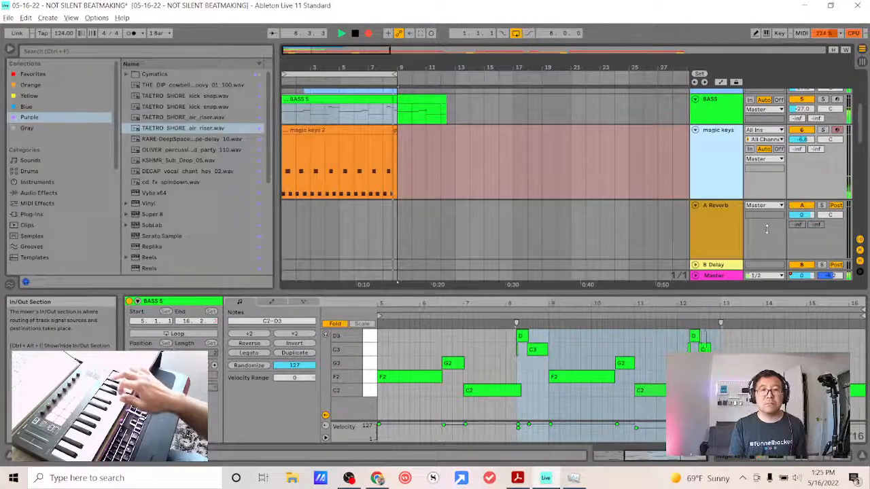
{"action": "key", "text": "space"}
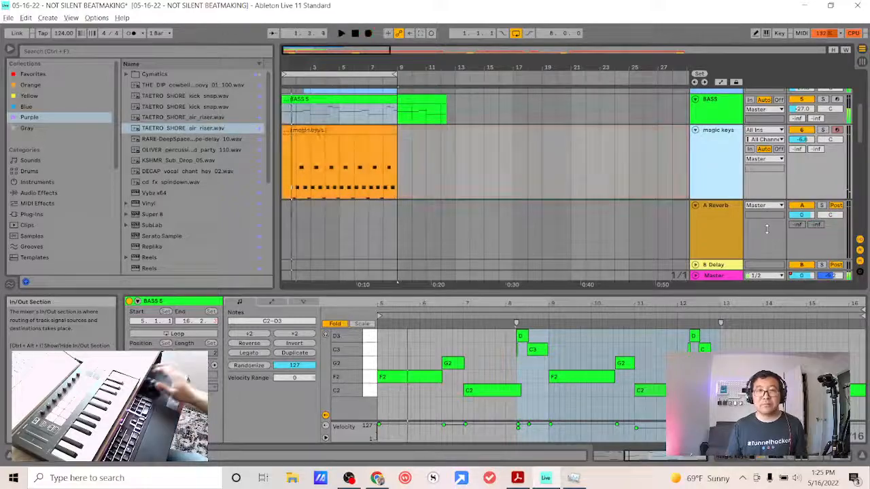
Step: Open the magic keys 2 clip, play it back and quantize all its notes
{"action": "left_click", "coordinate": [283, 129]}
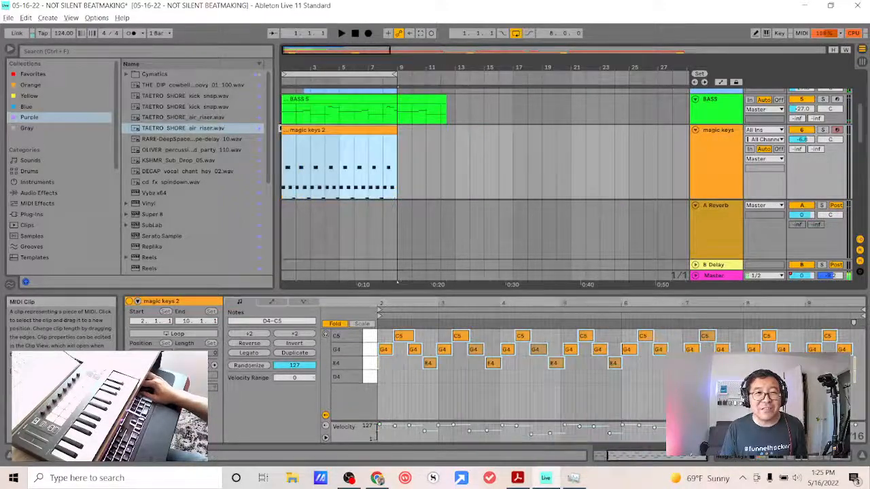
{"action": "left_click", "coordinate": [355, 34]}
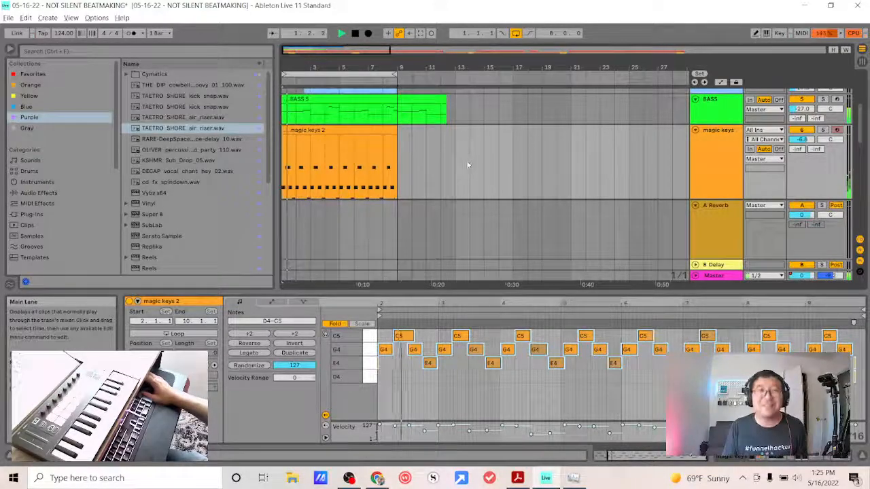
{"action": "scroll", "coordinate": [468, 172], "scroll_direction": "down", "scroll_amount": 3}
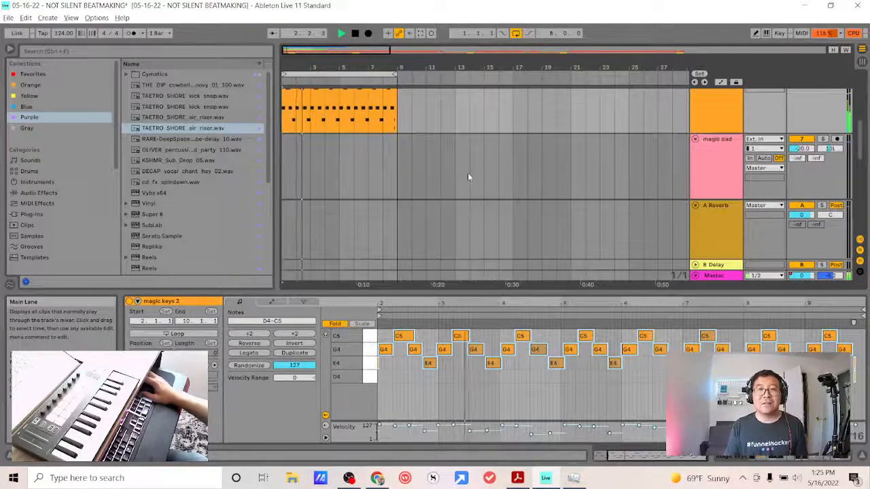
{"action": "scroll", "coordinate": [468, 177], "scroll_direction": "down", "scroll_amount": 3}
{"action": "scroll", "coordinate": [468, 177], "scroll_direction": "up", "scroll_amount": 4}
{"action": "scroll", "coordinate": [554, 166], "scroll_direction": "up", "scroll_amount": 1}
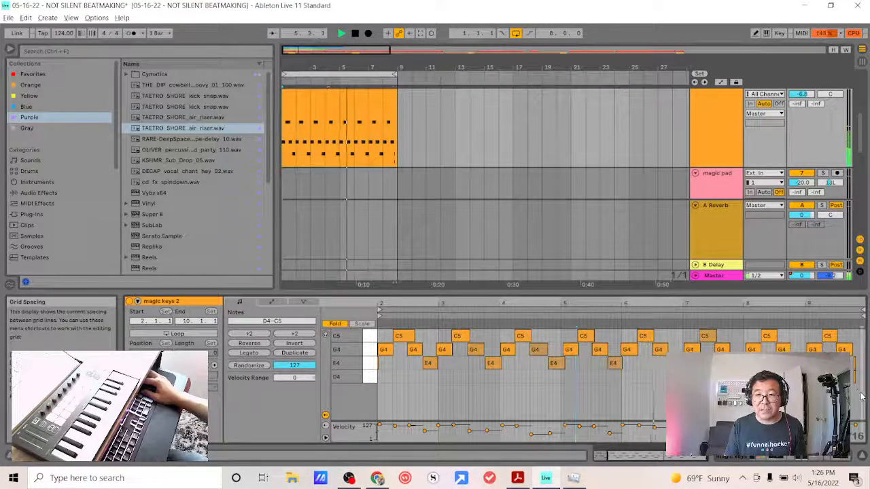
{"action": "key", "text": "ctrl+a"}
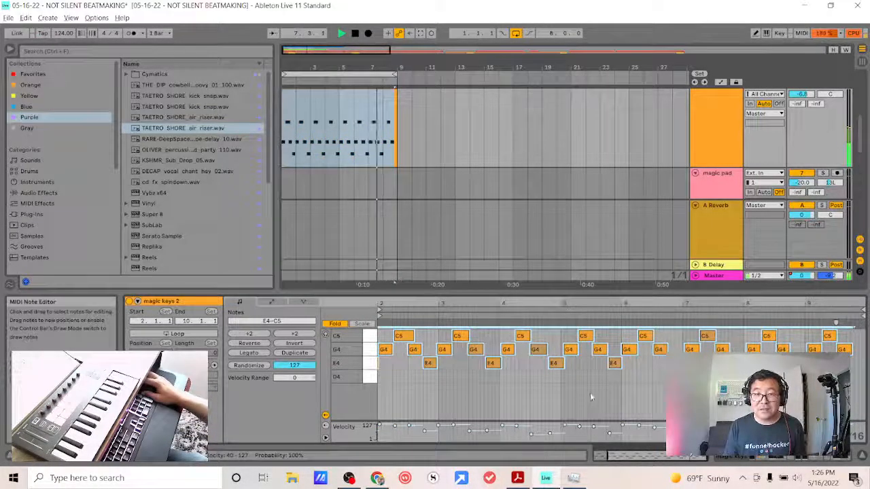
{"action": "right_click", "coordinate": [600, 368]}
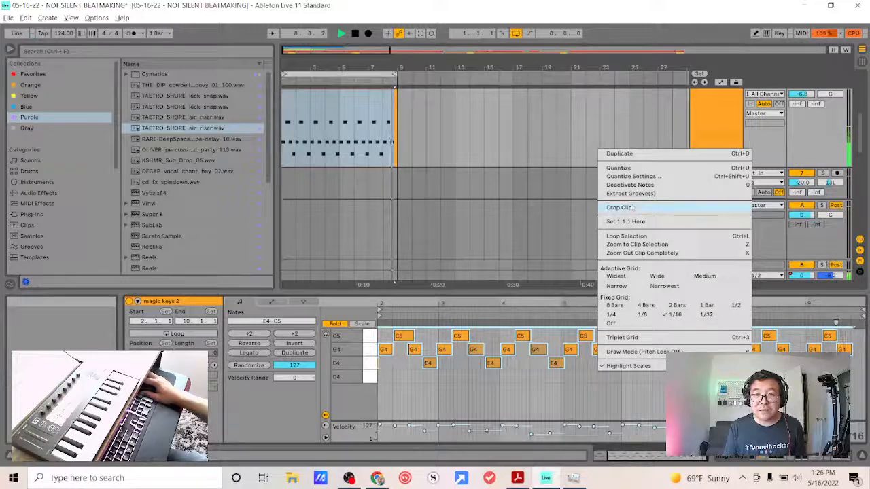
{"action": "left_click", "coordinate": [620, 169]}
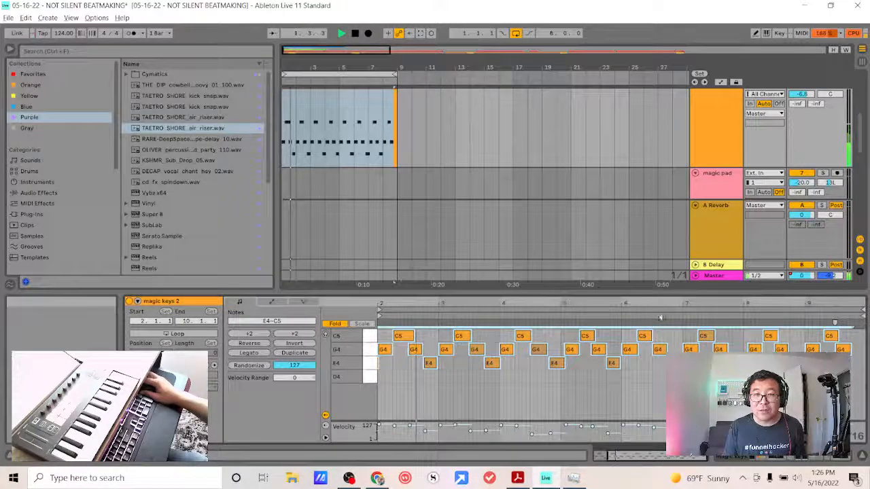
{"action": "left_click", "coordinate": [712, 144]}
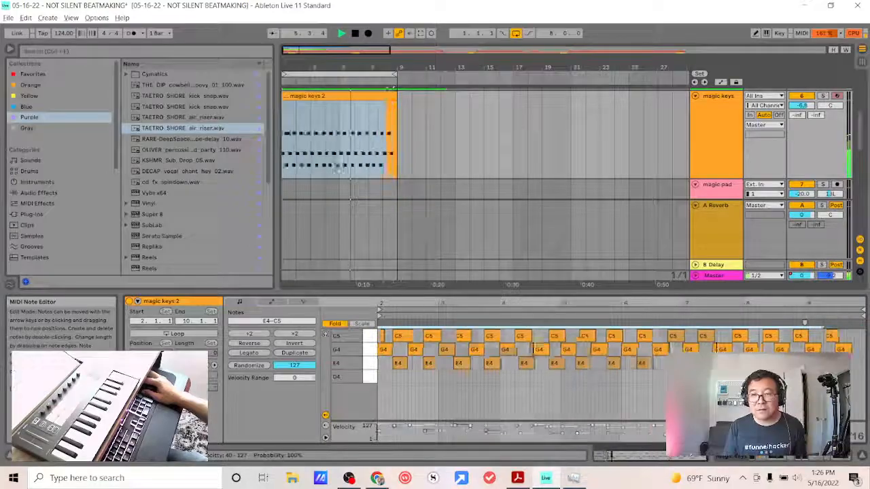
{"action": "key", "text": "ctrl+z"}
{"action": "key", "text": "ctrl+z"}
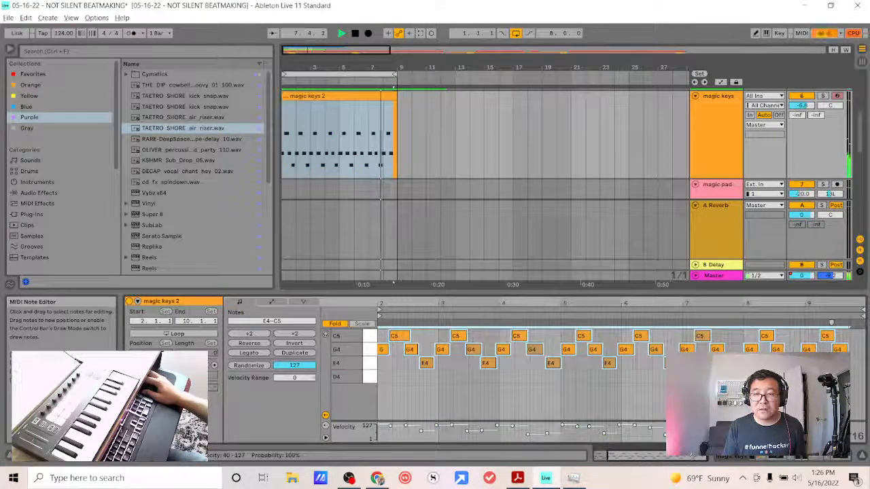
{"action": "key", "text": "Right"}
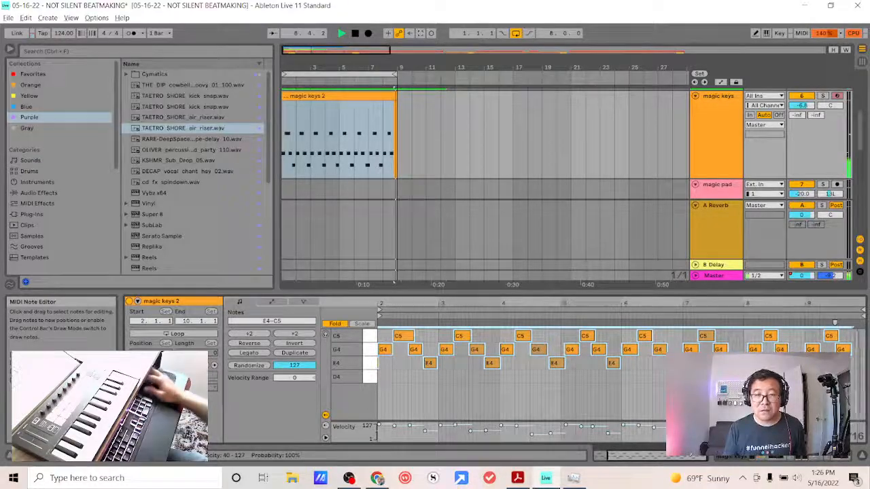
Step: Copy the preceding E4 note to the end of the magic keys 2 clip to complete the pattern
{"action": "left_click", "coordinate": [650, 381]}
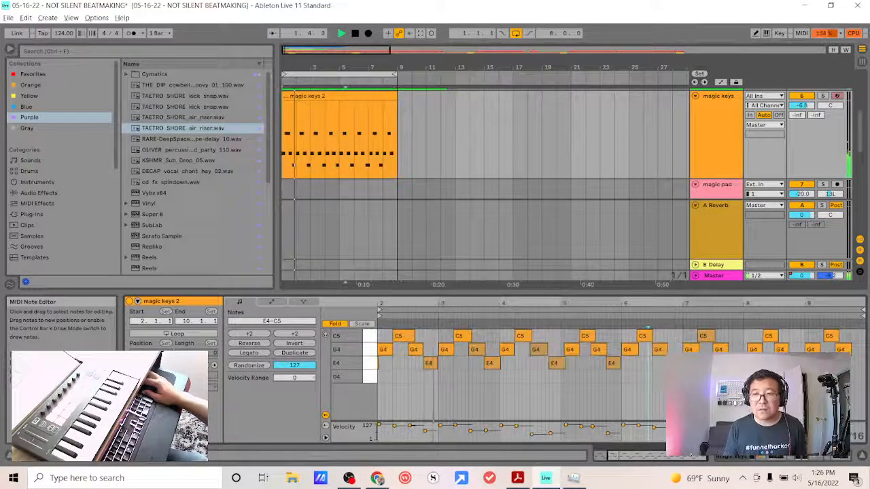
{"action": "left_click_drag", "start_coordinate": [802, 368], "coordinate": [866, 371]}
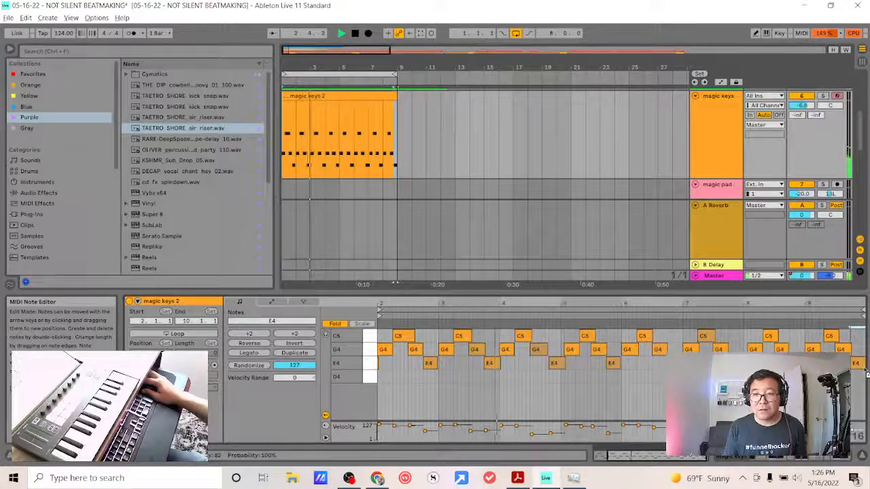
Step: Listen to the eight-bar loop with all recorded parts and look over the tracks
{"action": "key", "text": "ctrl+a"}
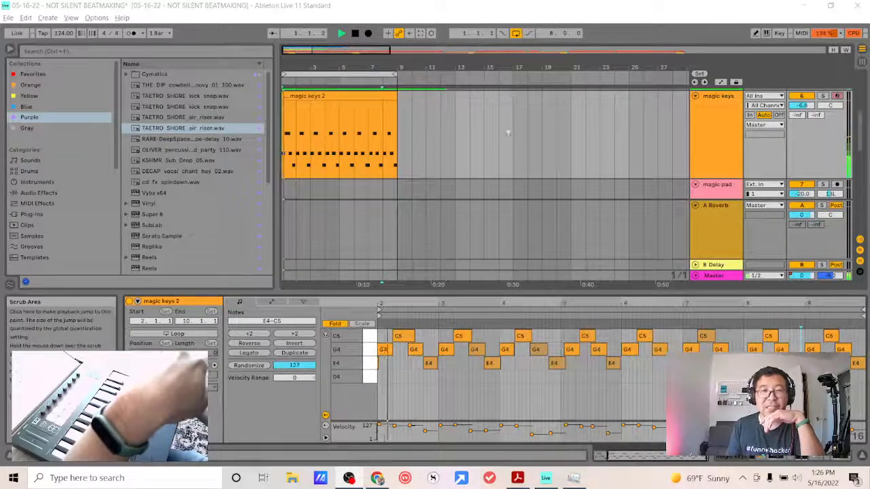
{"action": "scroll", "coordinate": [702, 139], "scroll_direction": "down", "scroll_amount": 2}
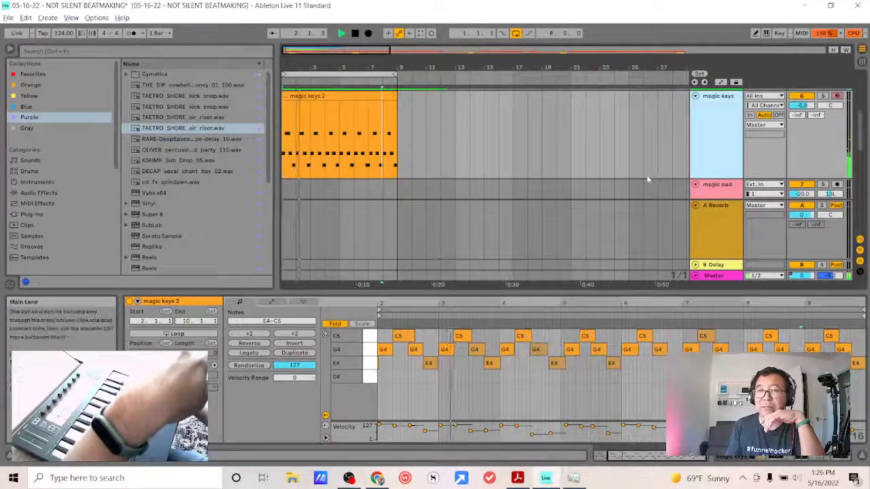
{"action": "scroll", "coordinate": [647, 179], "scroll_direction": "down", "scroll_amount": 3}
{"action": "scroll", "coordinate": [646, 180], "scroll_direction": "up", "scroll_amount": 5}
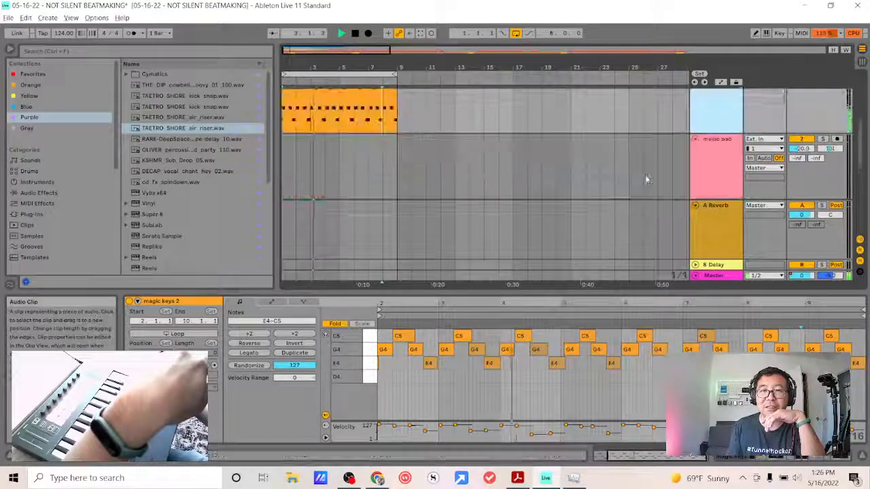
{"action": "scroll", "coordinate": [645, 179], "scroll_direction": "up", "scroll_amount": 7}
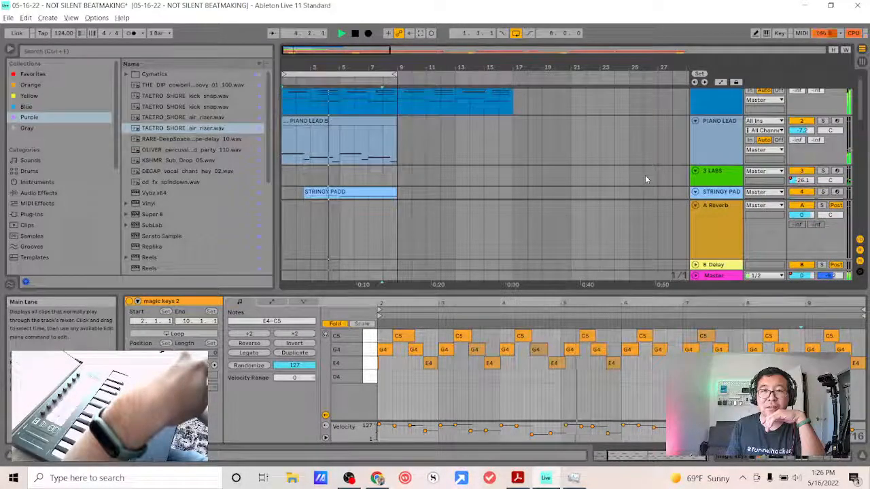
{"action": "scroll", "coordinate": [645, 176], "scroll_direction": "down", "scroll_amount": 5}
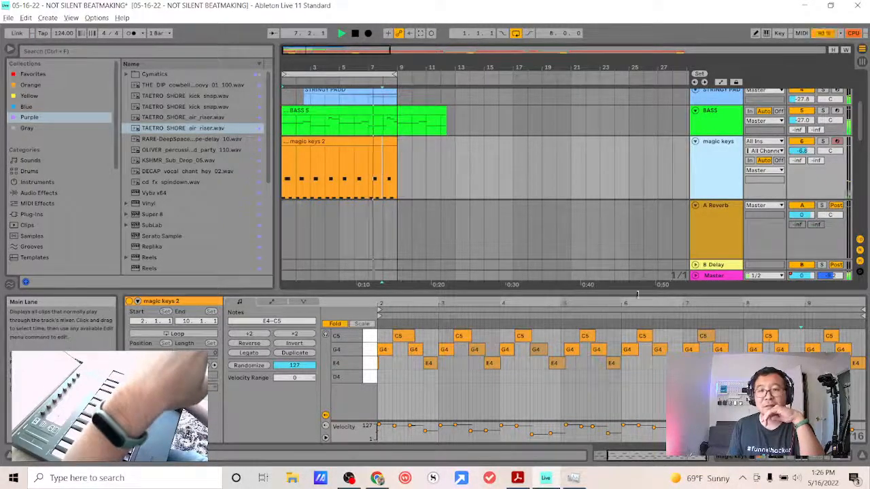
{"action": "left_click", "coordinate": [355, 33]}
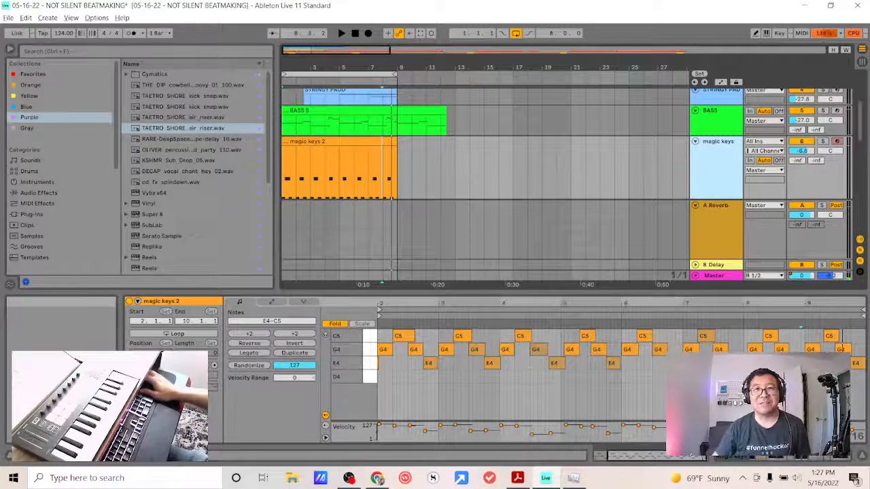
{"action": "left_click", "coordinate": [709, 236]}
{"action": "scroll", "coordinate": [713, 151], "scroll_direction": "up", "scroll_amount": 5}
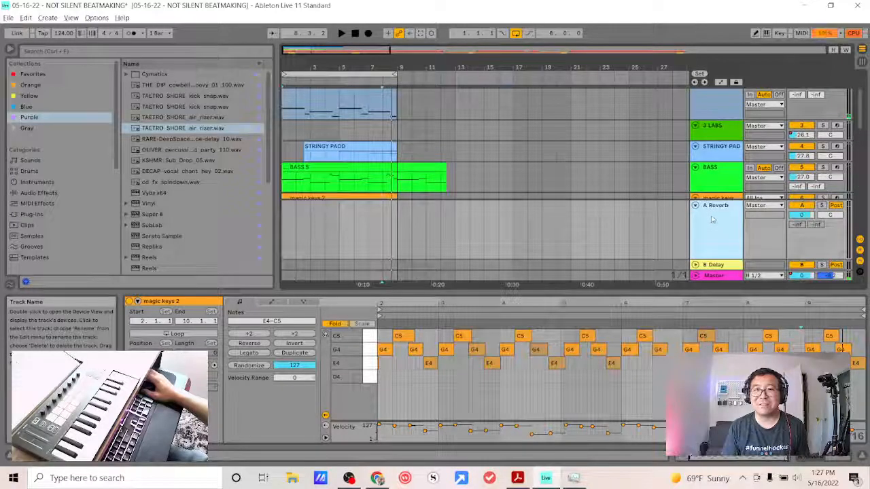
Step: Play the loop and look over the arrangement's tracks from the drum loop up to the chords
{"action": "scroll", "coordinate": [713, 197], "scroll_direction": "down", "scroll_amount": 5}
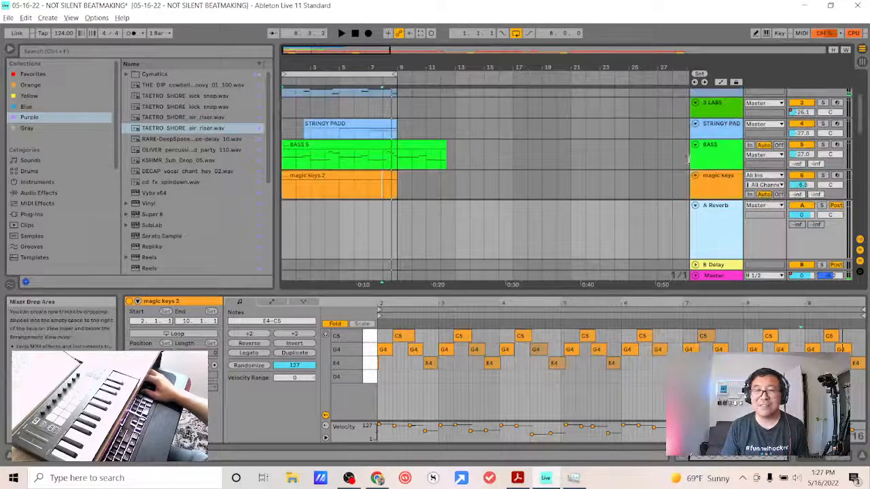
{"action": "scroll", "coordinate": [435, 153], "scroll_direction": "up", "scroll_amount": 4}
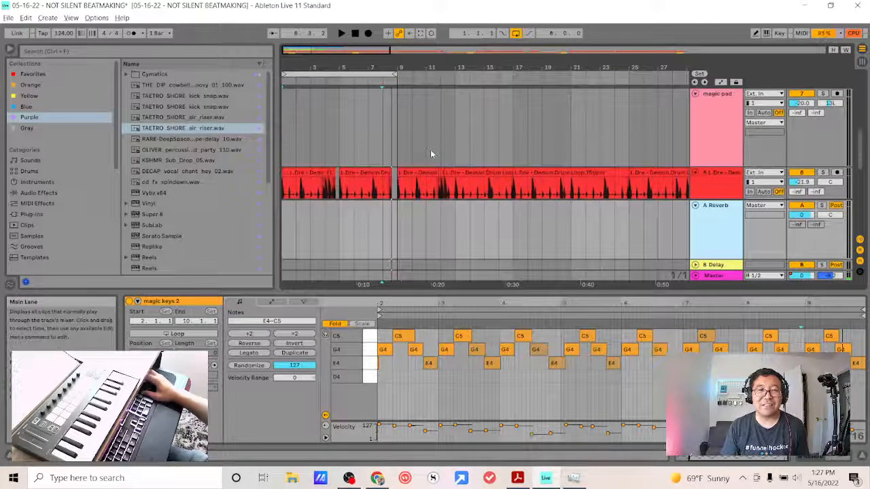
{"action": "scroll", "coordinate": [415, 152], "scroll_direction": "down", "scroll_amount": 6}
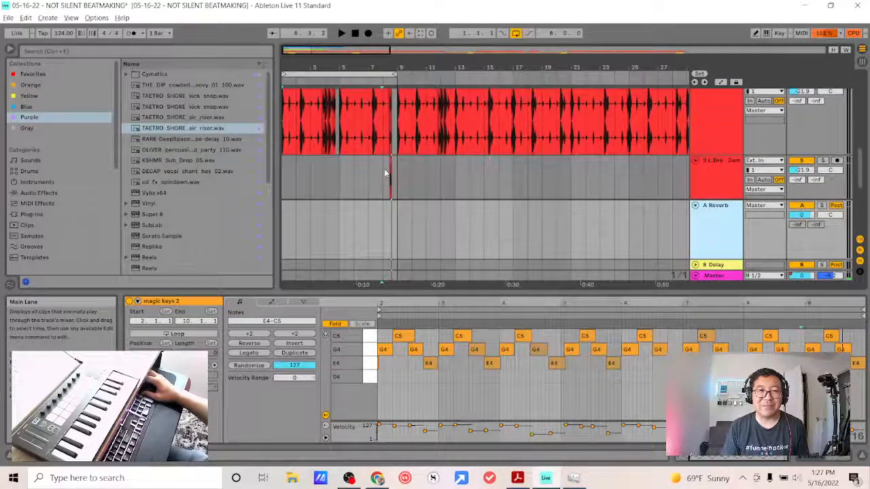
{"action": "left_click", "coordinate": [387, 174]}
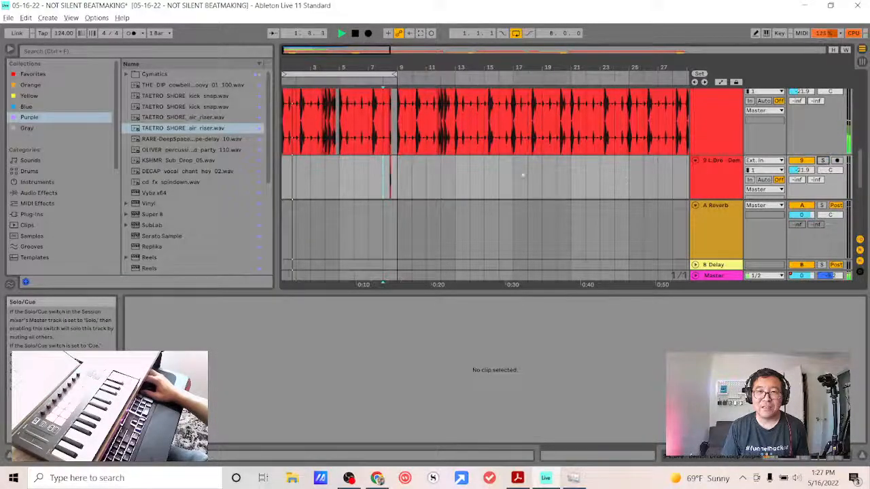
{"action": "scroll", "coordinate": [502, 162], "scroll_direction": "up", "scroll_amount": 5}
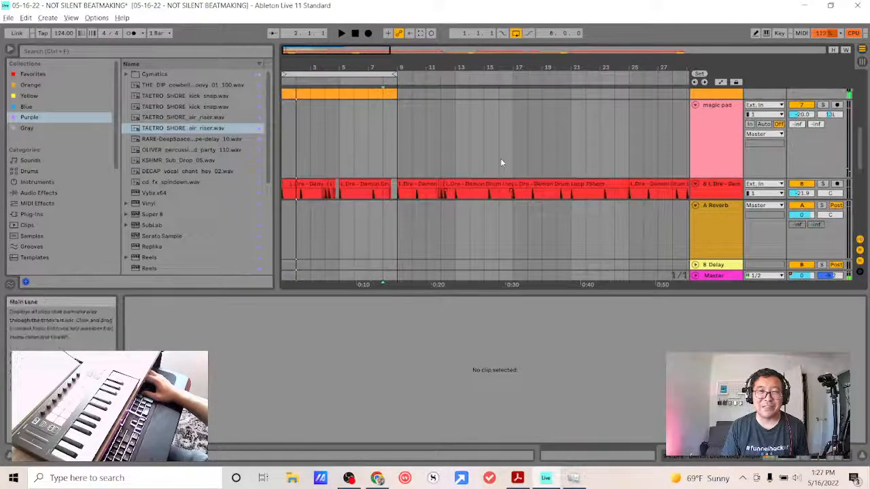
{"action": "scroll", "coordinate": [500, 164], "scroll_direction": "down", "scroll_amount": 6}
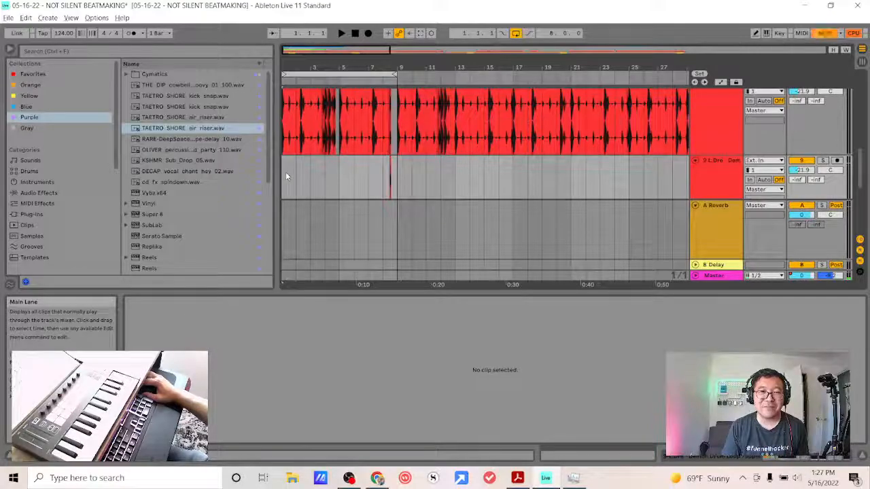
{"action": "scroll", "coordinate": [422, 172], "scroll_direction": "up", "scroll_amount": 3}
{"action": "scroll", "coordinate": [417, 174], "scroll_direction": "up", "scroll_amount": 5}
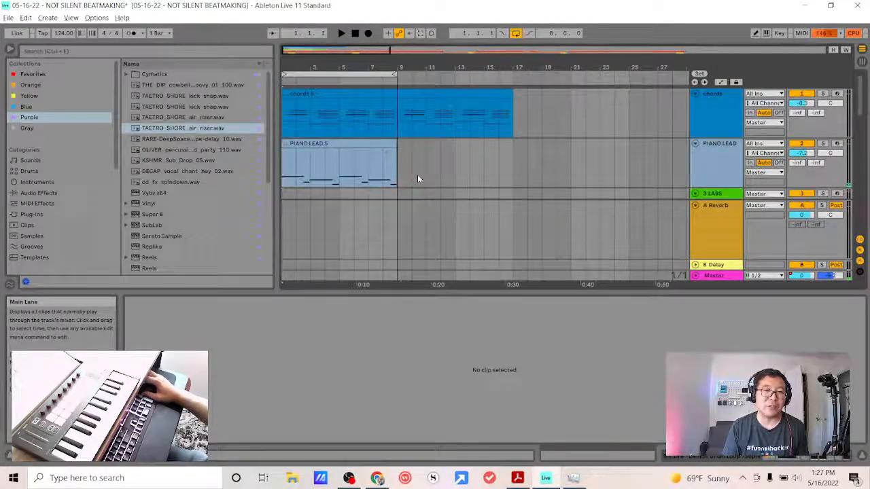
Step: Lower the magic keys track volume to -12.1 dB and check the balance by playing the loop
{"action": "key", "text": "space"}
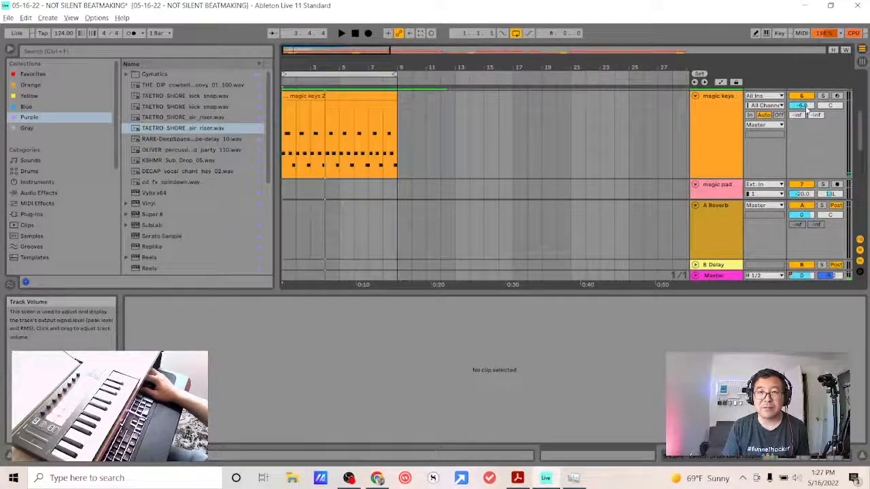
{"action": "key", "text": "space"}
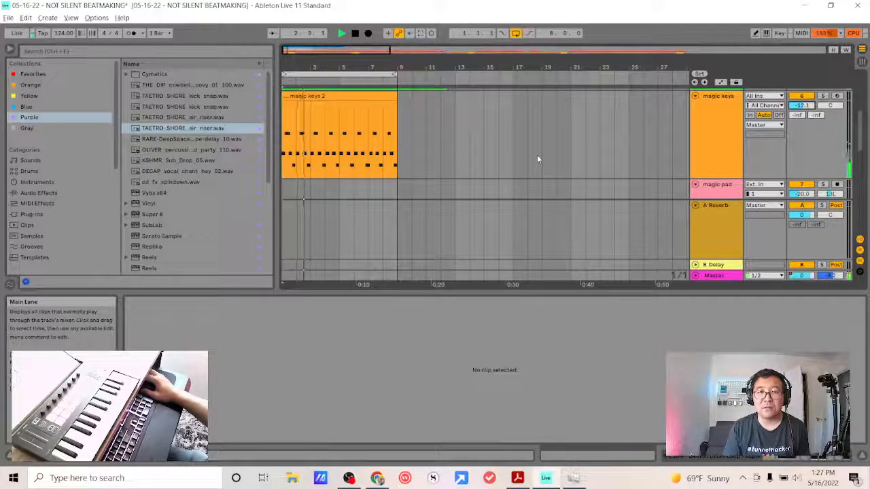
{"action": "key", "text": "space"}
Step: Examine the device chain on the magic keys track and the one on the magic pad track
{"action": "scroll", "coordinate": [540, 136], "scroll_direction": "up", "scroll_amount": 5}
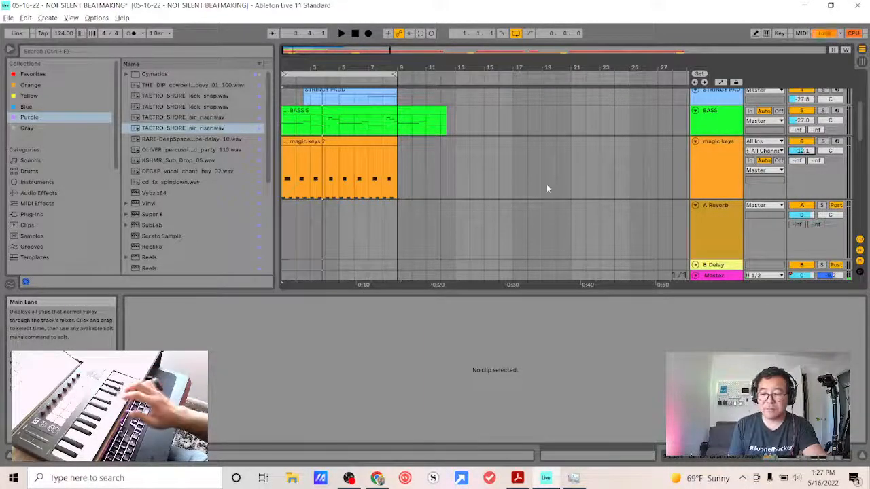
{"action": "left_click", "coordinate": [710, 163]}
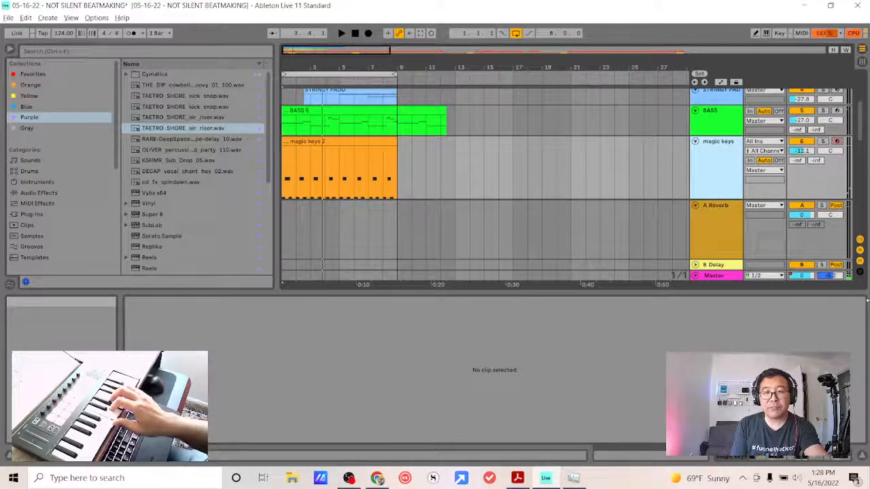
{"action": "scroll", "coordinate": [610, 195], "scroll_direction": "down", "scroll_amount": 1}
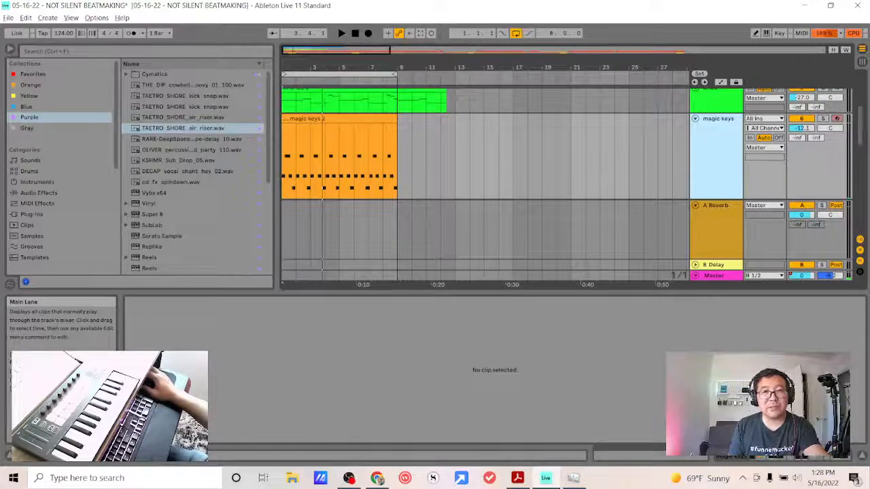
{"action": "left_click", "coordinate": [732, 456]}
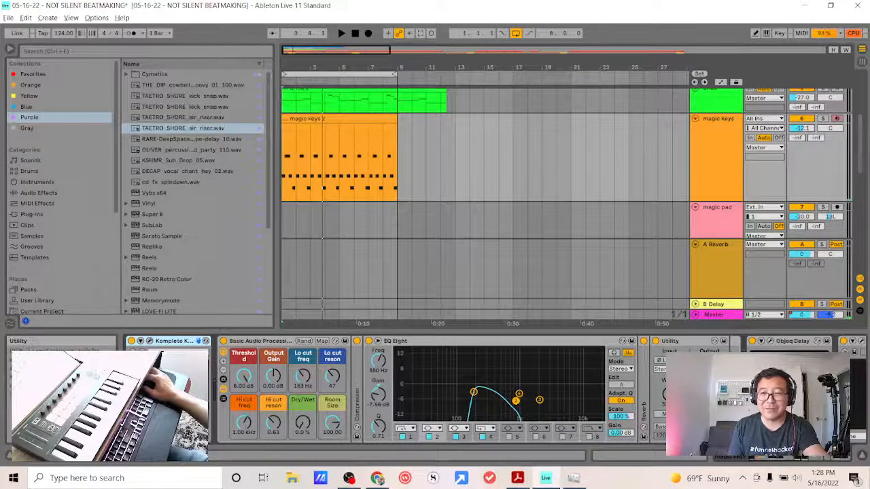
{"action": "left_click_drag", "start_coordinate": [789, 460], "coordinate": [840, 456]}
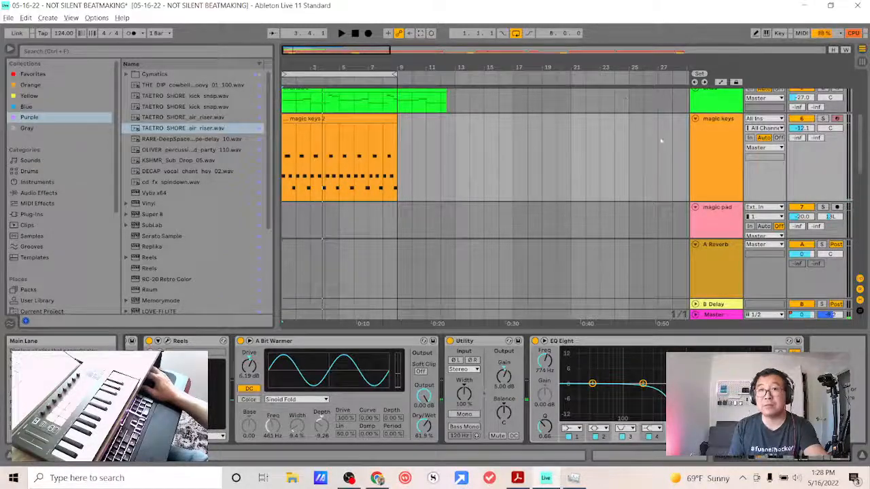
{"action": "left_click", "coordinate": [710, 165]}
{"action": "left_click", "coordinate": [714, 221]}
{"action": "scroll", "coordinate": [713, 231], "scroll_direction": "down", "scroll_amount": 2}
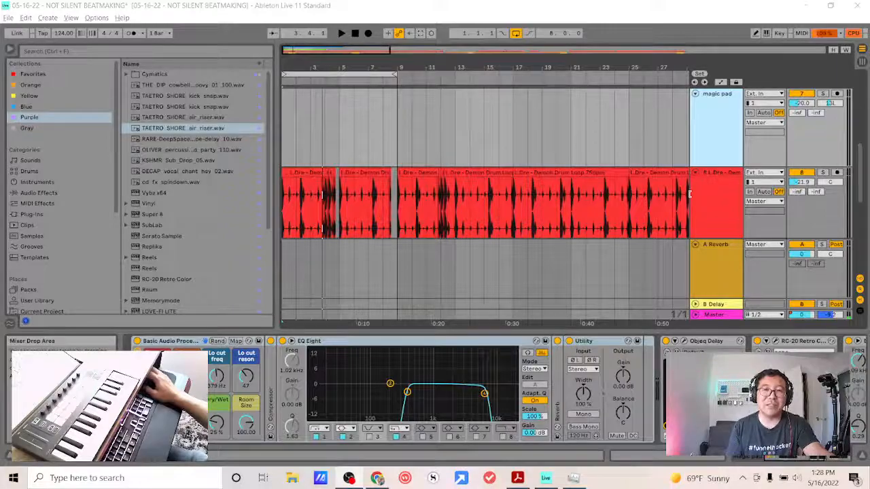
Step: Show automation, enlarge the 3 LABS track and display its Mixer Track Volume envelope
{"action": "scroll", "coordinate": [720, 177], "scroll_direction": "up", "scroll_amount": 5}
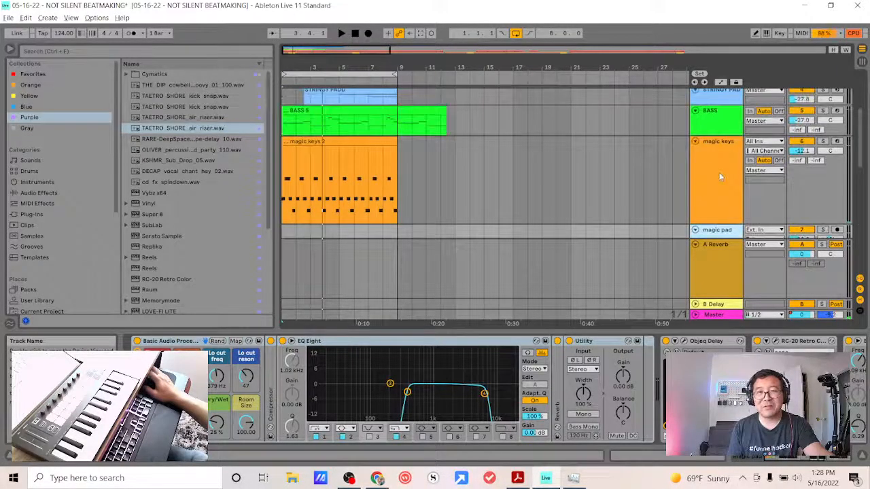
{"action": "scroll", "coordinate": [720, 177], "scroll_direction": "up", "scroll_amount": 3}
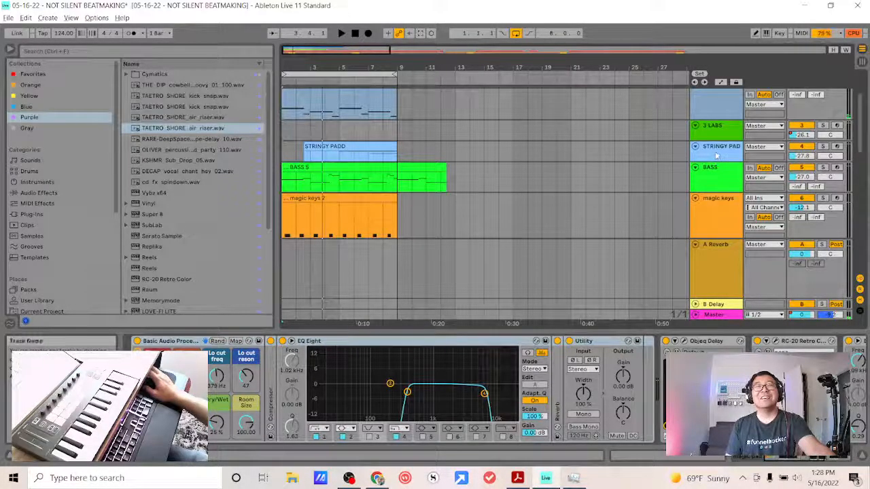
{"action": "left_click", "coordinate": [713, 136]}
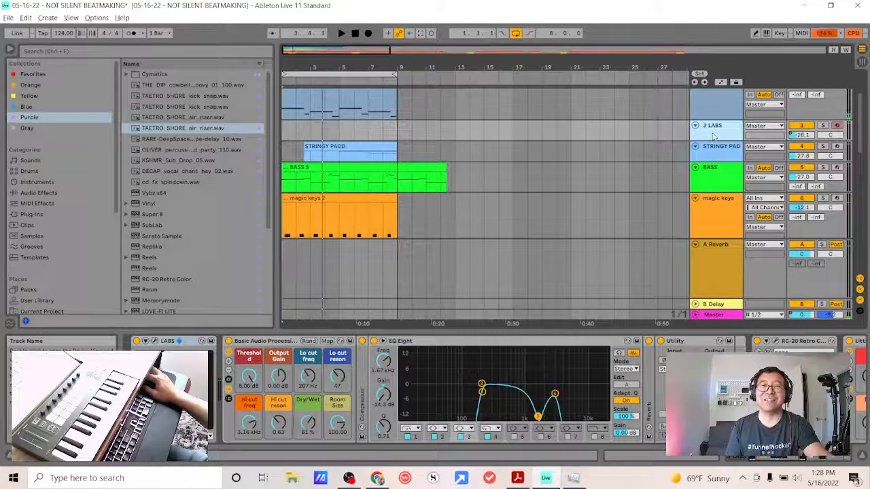
{"action": "left_click", "coordinate": [720, 83]}
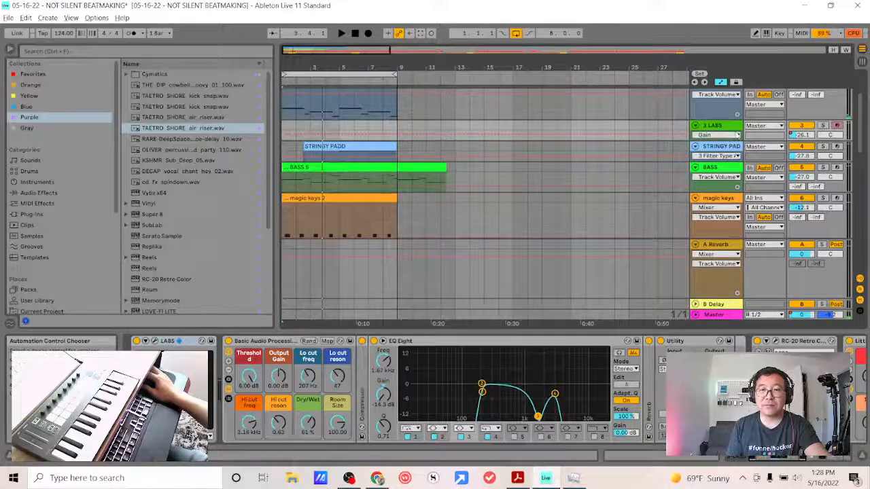
{"action": "key", "text": "a"}
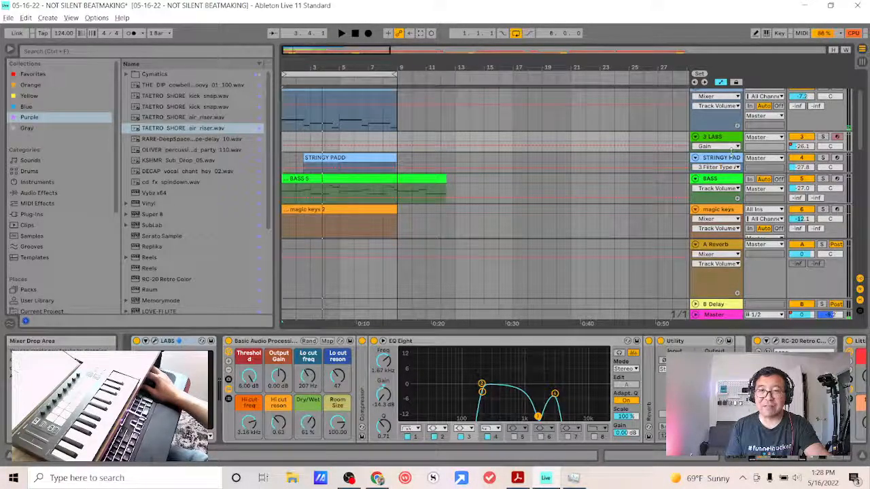
{"action": "left_click_drag", "start_coordinate": [736, 154], "coordinate": [736, 193]}
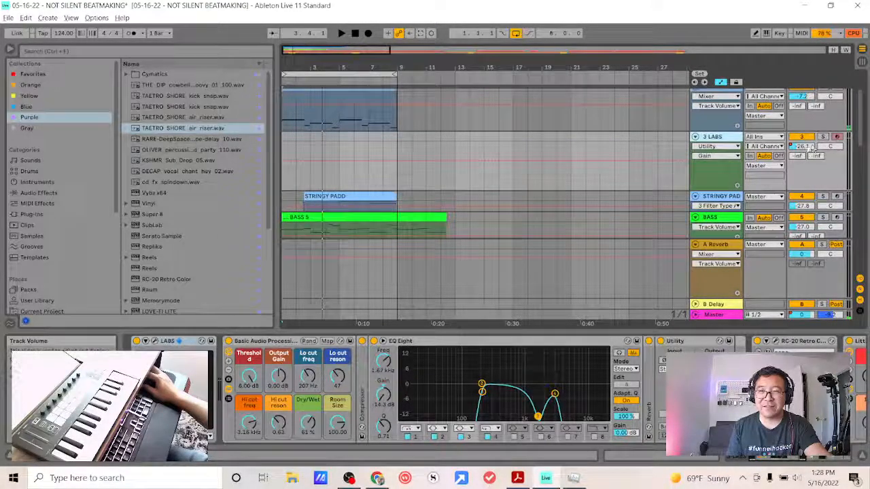
{"action": "left_click", "coordinate": [723, 146]}
{"action": "left_click", "coordinate": [726, 308]}
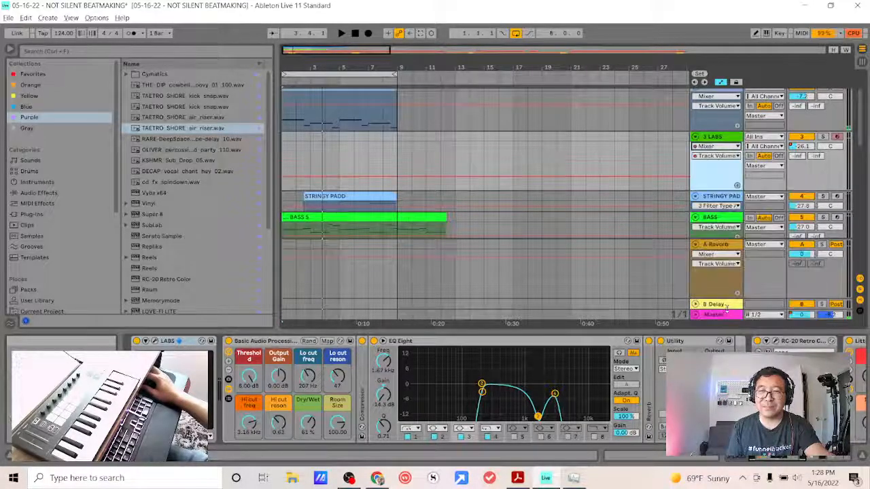
{"action": "left_click", "coordinate": [718, 156]}
{"action": "left_click", "coordinate": [717, 181]}
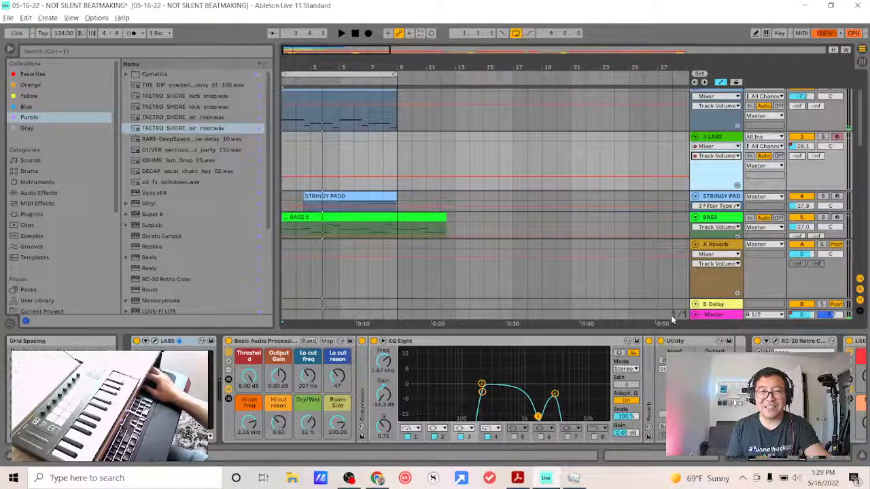
Step: Clear the Track Volume envelope on the 3 LABS track and hide the automation lanes
{"action": "scroll", "coordinate": [642, 294], "scroll_direction": "down", "scroll_amount": 2}
{"action": "scroll", "coordinate": [642, 294], "scroll_direction": "up", "scroll_amount": 2}
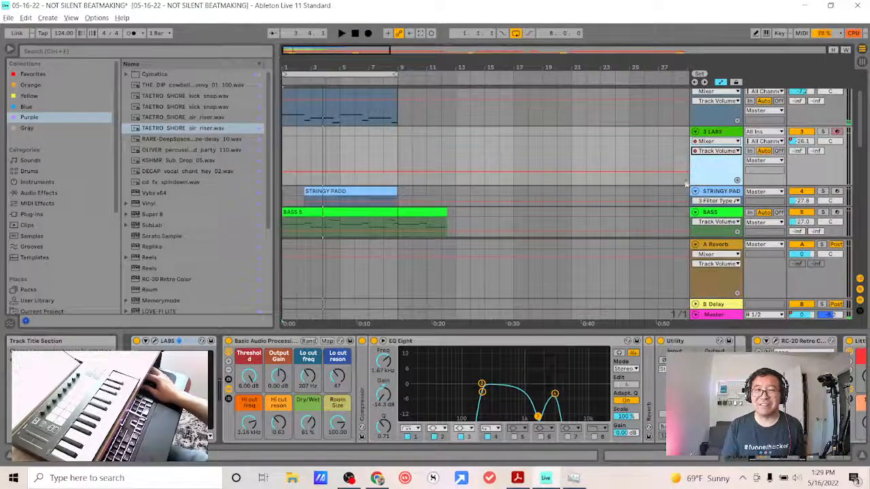
{"action": "left_click_drag", "start_coordinate": [657, 257], "coordinate": [333, 282]}
{"action": "left_click_drag", "start_coordinate": [624, 261], "coordinate": [417, 251]}
{"action": "right_click", "coordinate": [586, 169]}
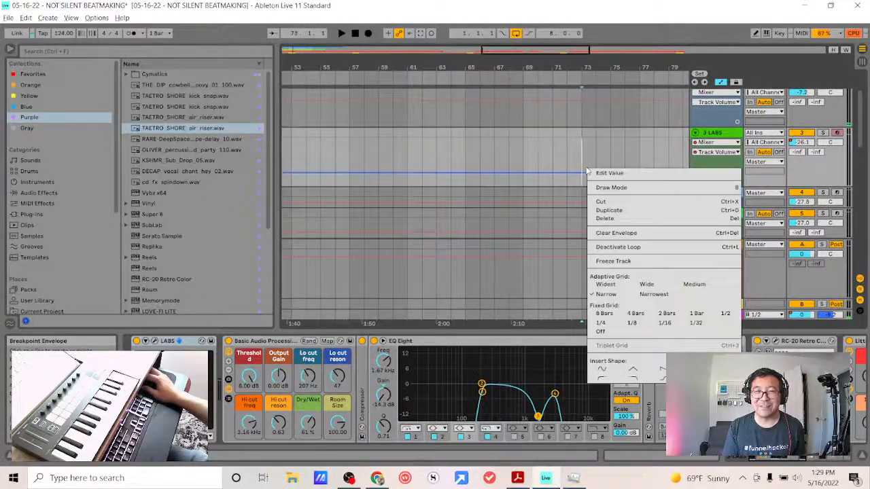
{"action": "right_click", "coordinate": [575, 173]}
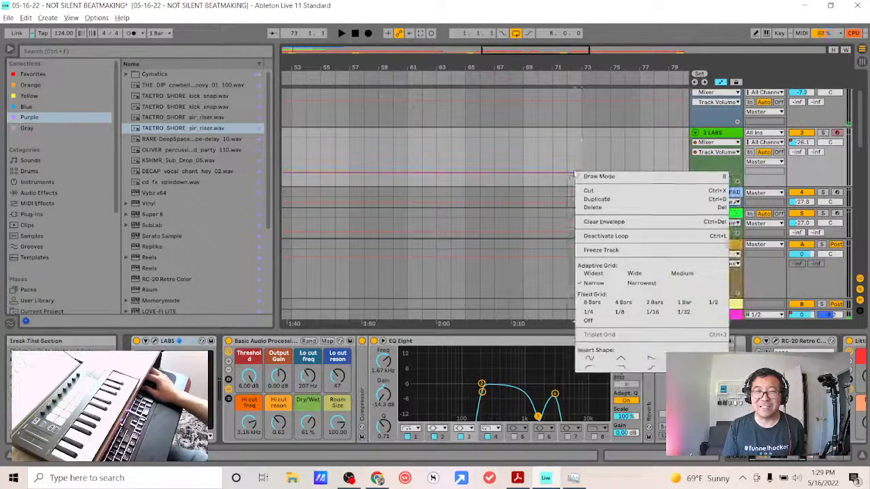
{"action": "left_click", "coordinate": [587, 222]}
{"action": "left_click_drag", "start_coordinate": [458, 227], "coordinate": [691, 187]}
{"action": "key", "text": "a"}
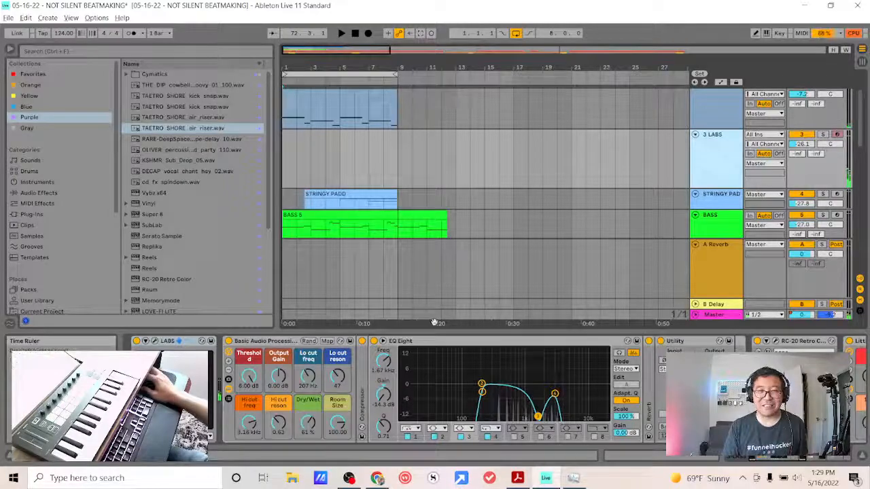
Step: Set the insert position to bar 1 on the 3 LABS track and play the loop
{"action": "left_click", "coordinate": [291, 168]}
{"action": "left_click", "coordinate": [424, 216]}
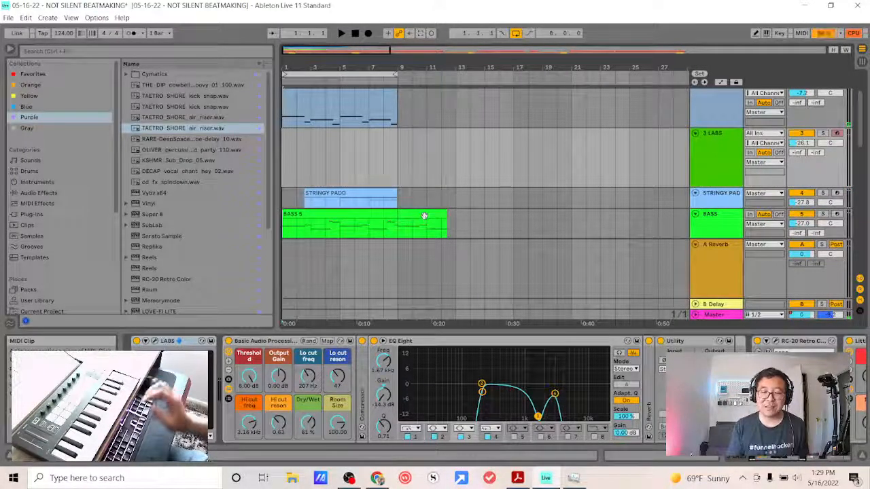
{"action": "key", "text": "space"}
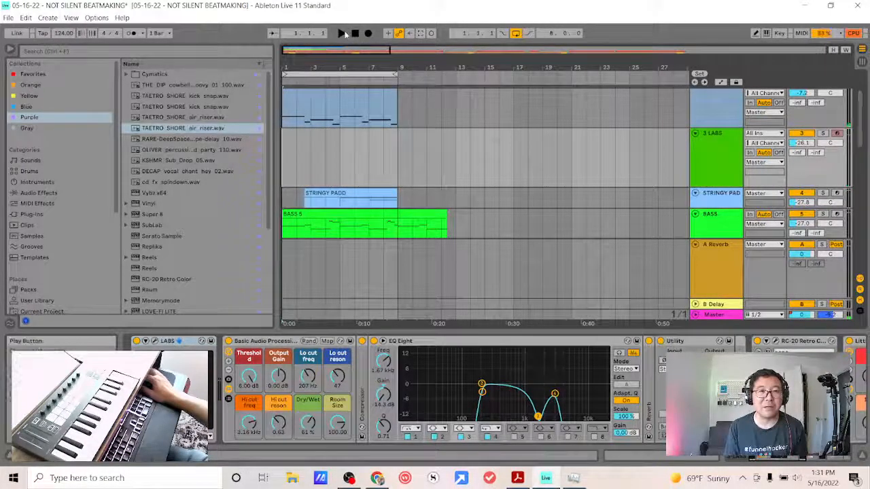
Step: Save the set as "05-16-22 - NOT SILENT BEATMAKING day 1" in the ! Ableton projects folder and start loop playback
{"action": "left_click", "coordinate": [9, 18]}
{"action": "left_click", "coordinate": [50, 117]}
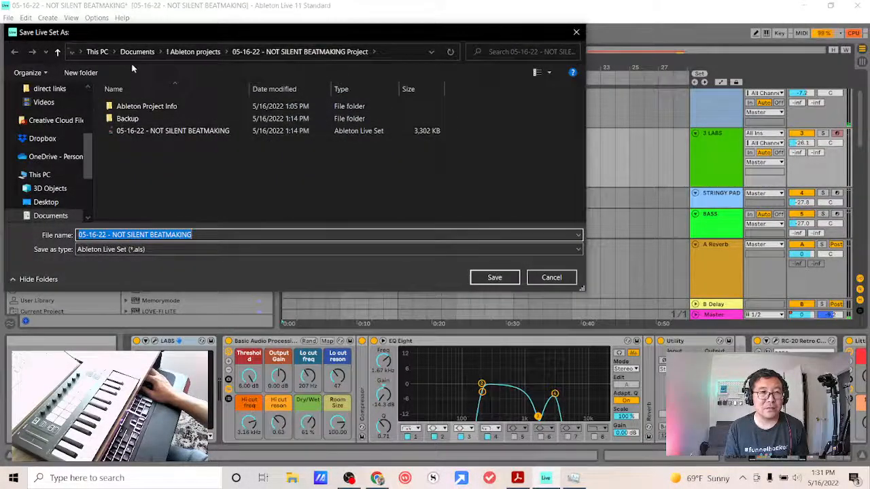
{"action": "left_click", "coordinate": [193, 51]}
{"action": "left_click", "coordinate": [214, 234]}
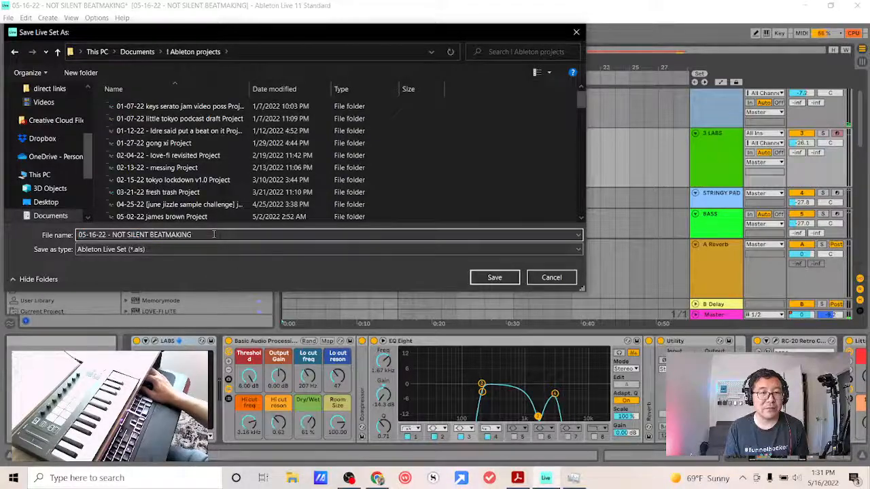
{"action": "double_click", "coordinate": [214, 235]}
{"action": "left_click", "coordinate": [219, 235]}
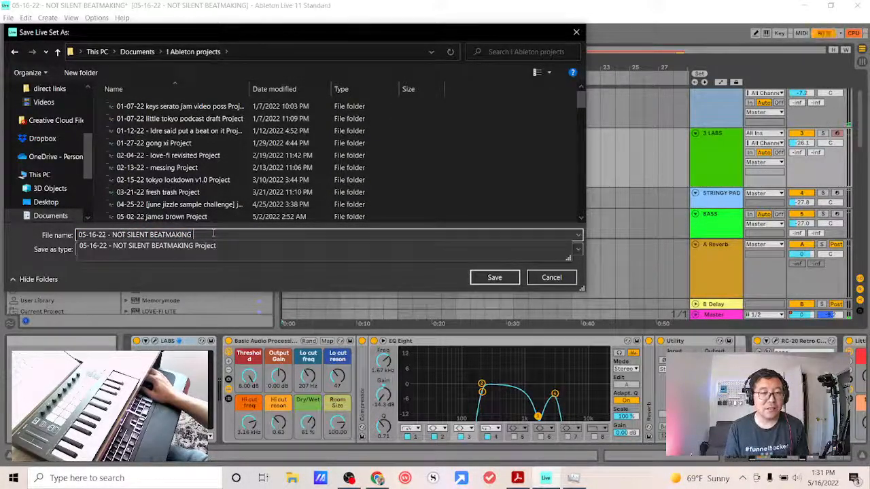
{"action": "type", "text": "day 1"}
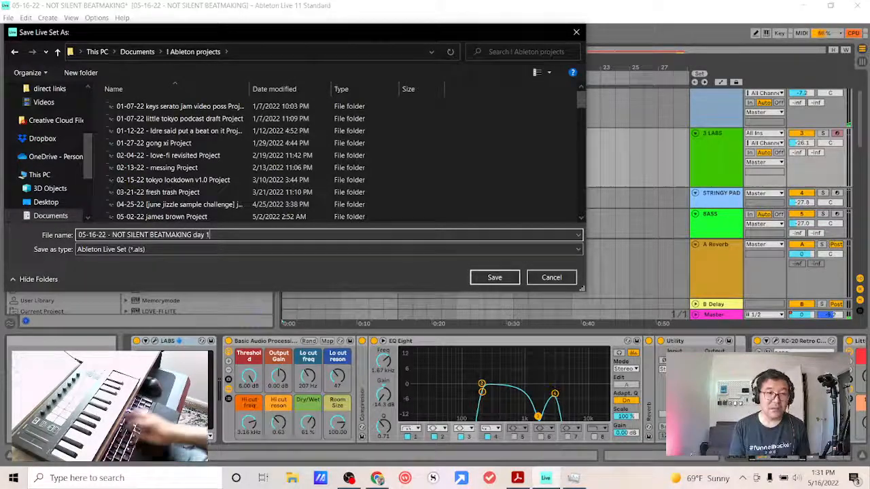
{"action": "left_click", "coordinate": [494, 277]}
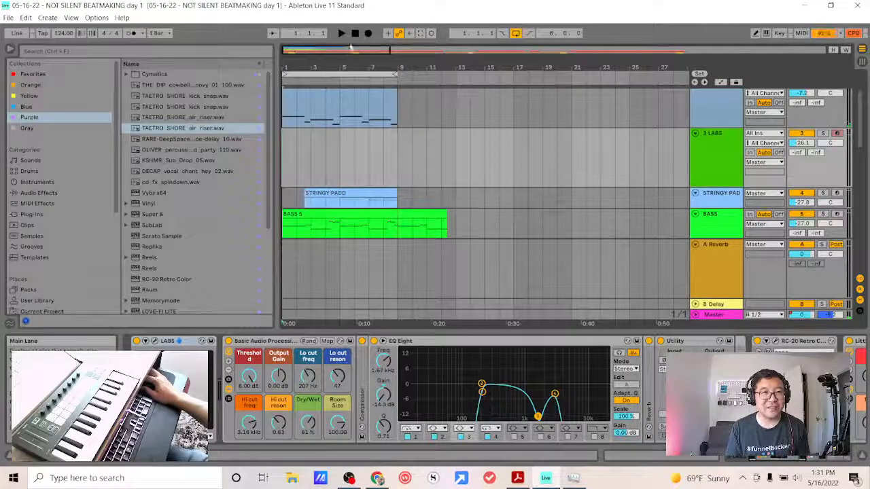
{"action": "key", "text": "space"}
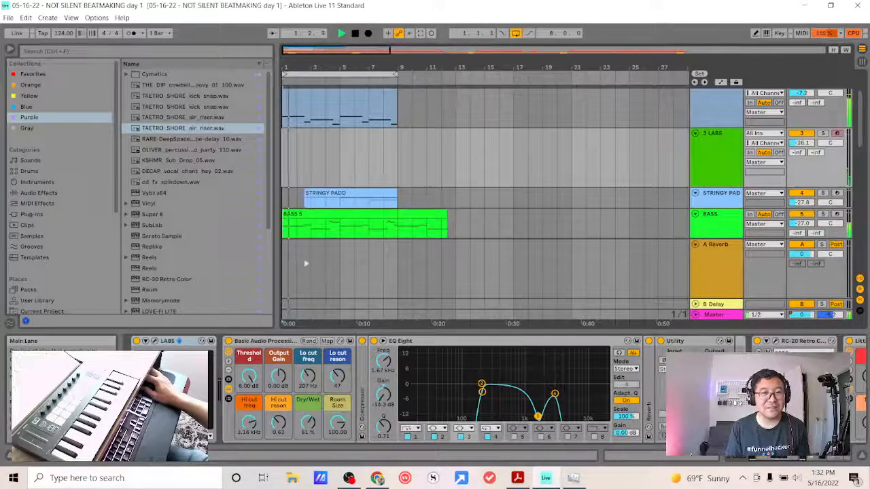
Step: Deactivate the magic keys track and restart loop playback from bar 1
{"action": "scroll", "coordinate": [520, 178], "scroll_direction": "down", "scroll_amount": 3}
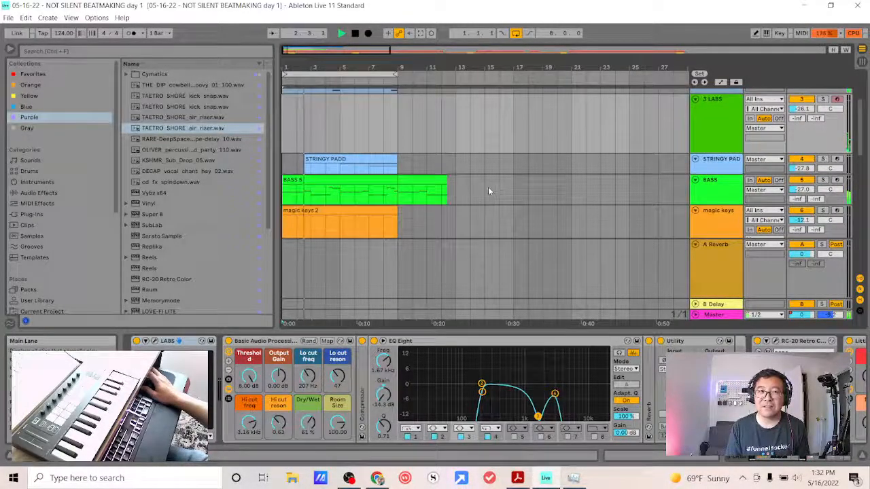
{"action": "scroll", "coordinate": [490, 190], "scroll_direction": "down", "scroll_amount": 2}
{"action": "scroll", "coordinate": [480, 186], "scroll_direction": "down", "scroll_amount": 2}
{"action": "scroll", "coordinate": [479, 185], "scroll_direction": "up", "scroll_amount": 4}
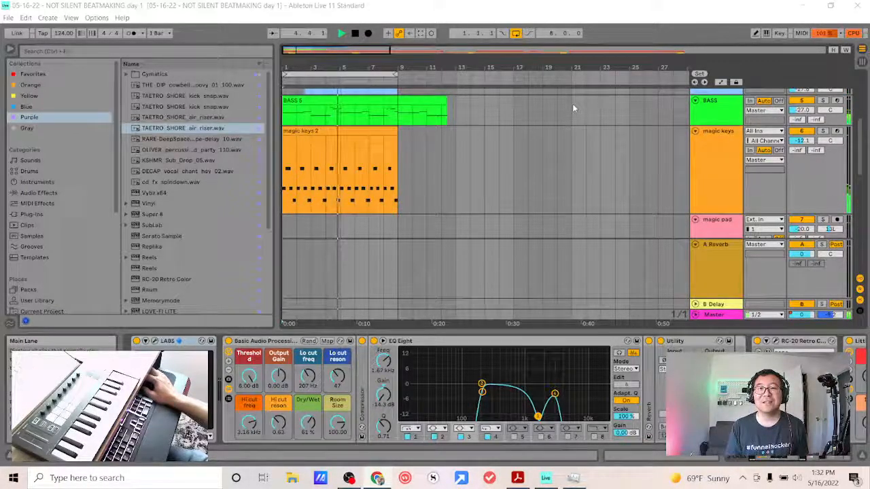
{"action": "left_click", "coordinate": [355, 34]}
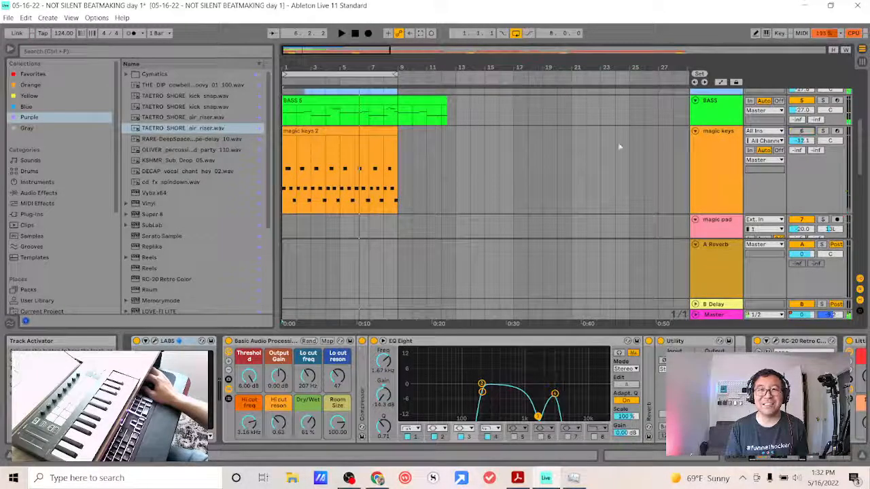
{"action": "left_click", "coordinate": [355, 33]}
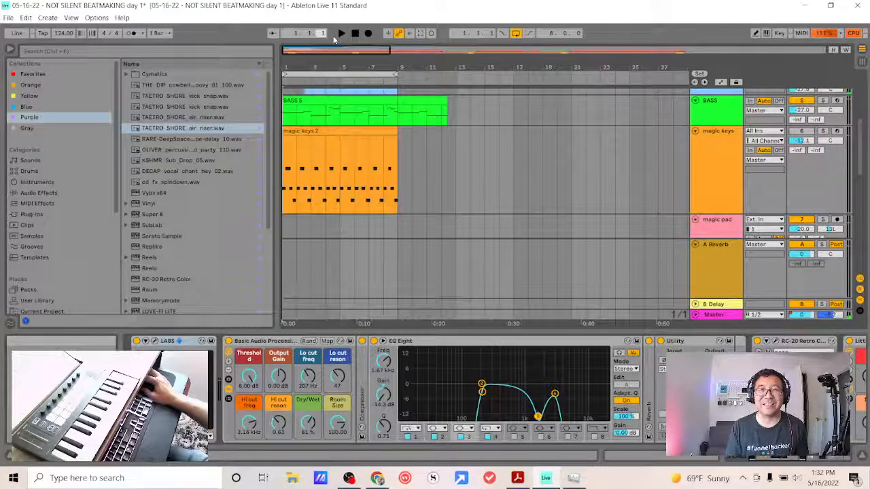
{"action": "left_click", "coordinate": [341, 34]}
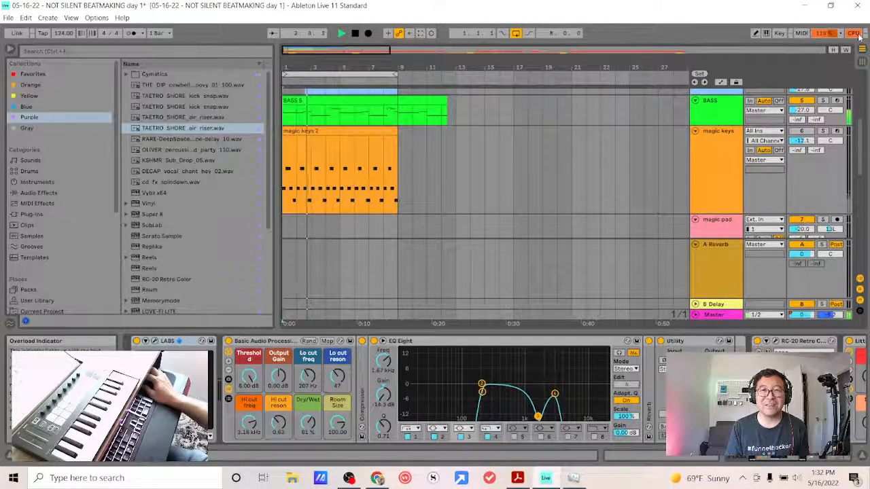
Step: Stop playback at the song start, solo the magic keys track and play the loop
{"action": "scroll", "coordinate": [533, 149], "scroll_direction": "up", "scroll_amount": 3}
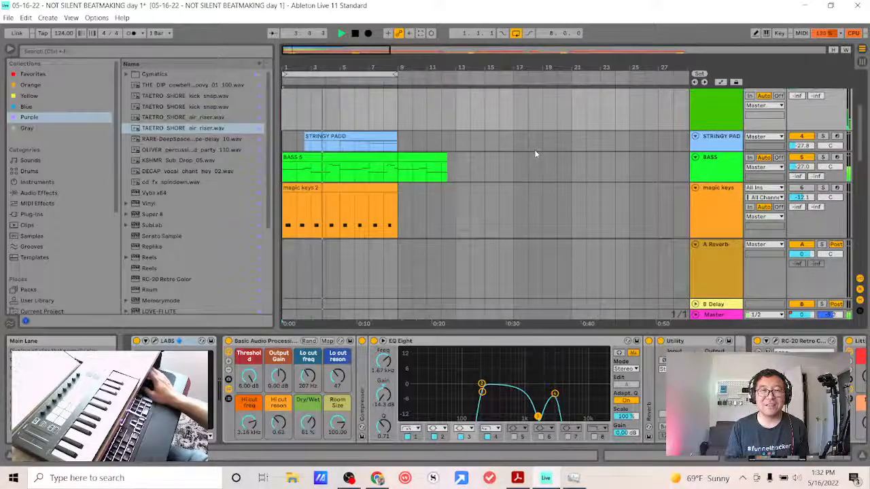
{"action": "scroll", "coordinate": [534, 154], "scroll_direction": "down", "scroll_amount": 1}
{"action": "scroll", "coordinate": [536, 151], "scroll_direction": "up", "scroll_amount": 3}
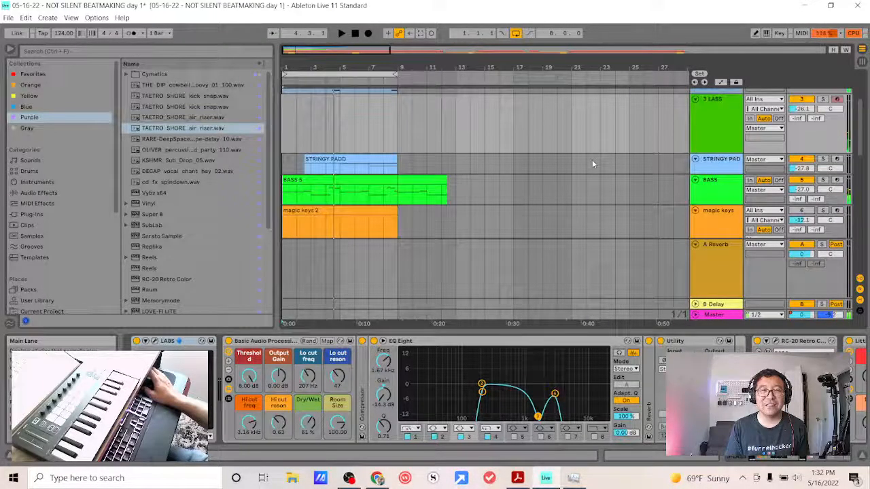
{"action": "scroll", "coordinate": [645, 168], "scroll_direction": "down", "scroll_amount": 2}
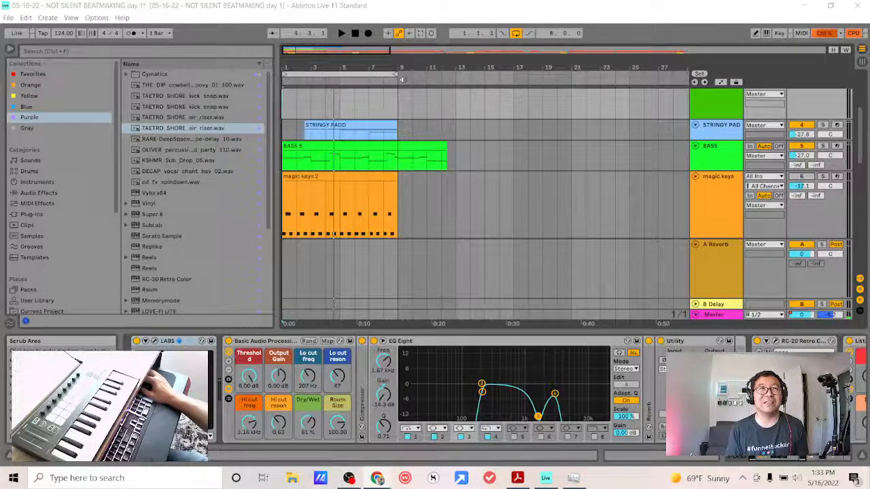
{"action": "left_click", "coordinate": [354, 34]}
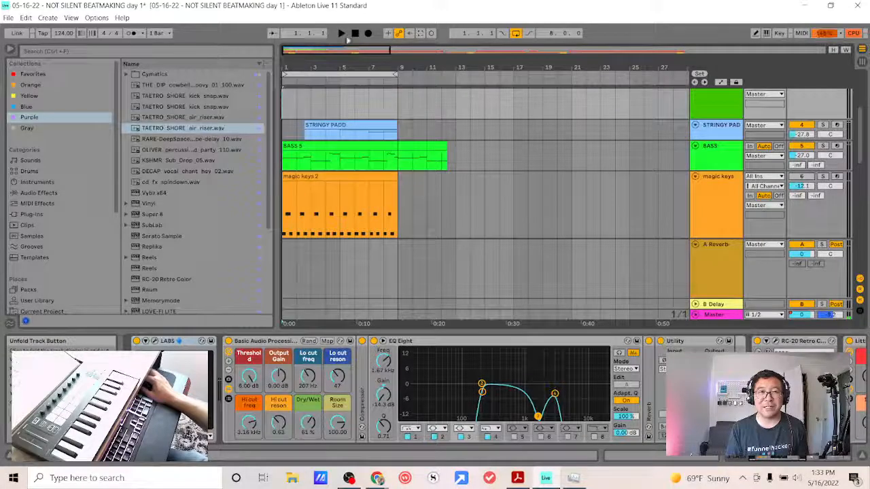
{"action": "left_click", "coordinate": [823, 176]}
{"action": "key", "text": "space"}
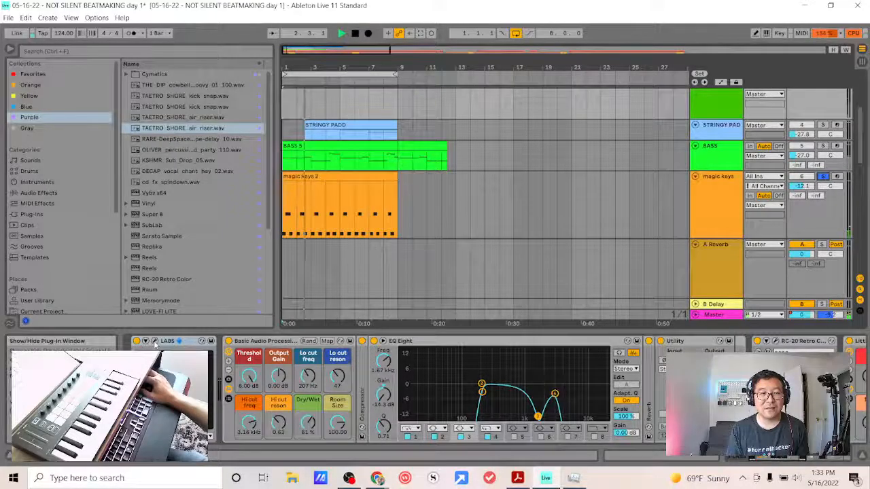
{"action": "left_click", "coordinate": [179, 341]}
{"action": "left_click_drag", "start_coordinate": [439, 62], "coordinate": [357, 58]}
{"action": "left_click", "coordinate": [700, 55]}
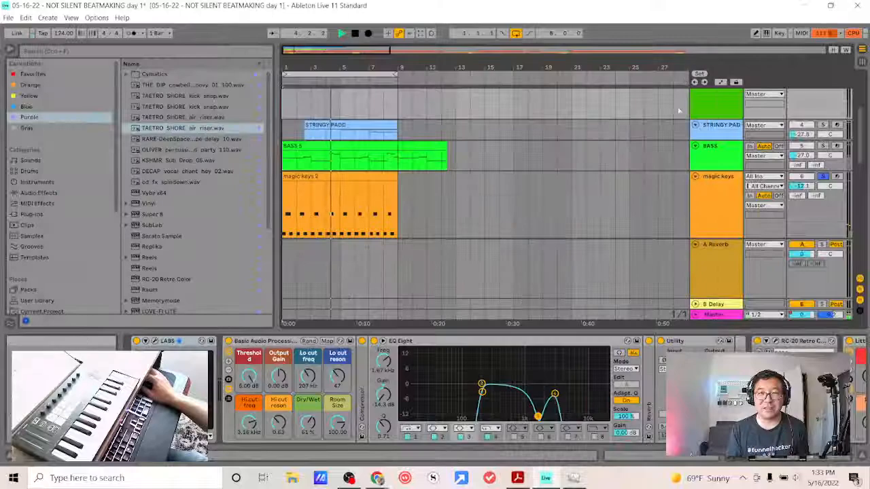
Step: Open the Komplete Kontrol instrument on the magic keys track, audition different Blend AB settings in Hybrid Keys and close it
{"action": "left_click", "coordinate": [731, 198]}
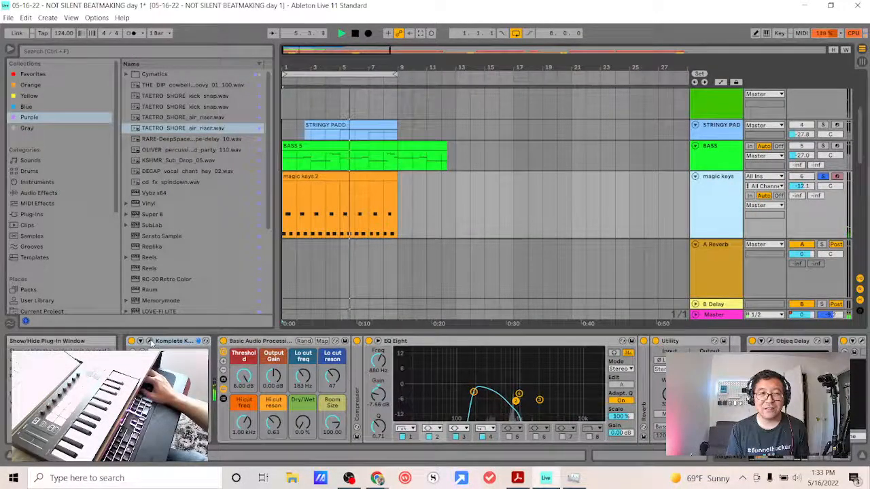
{"action": "left_click_drag", "start_coordinate": [527, 0], "coordinate": [456, 47]}
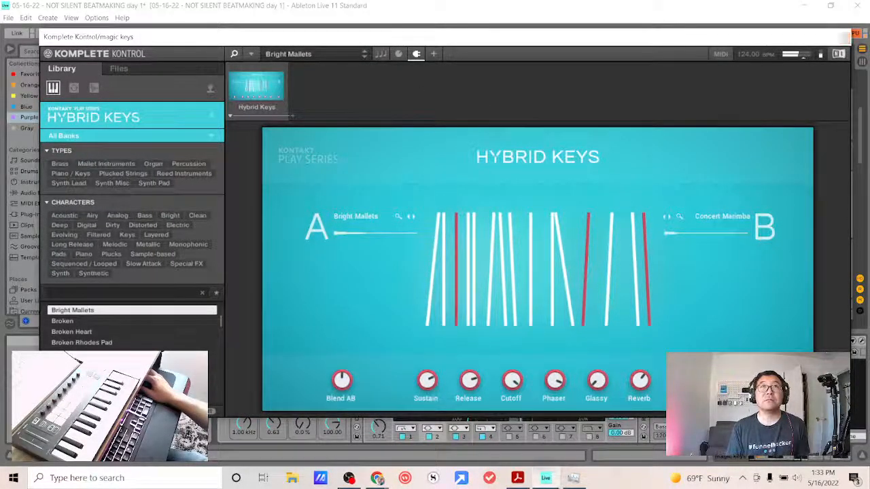
{"action": "key", "text": "alt+Tab"}
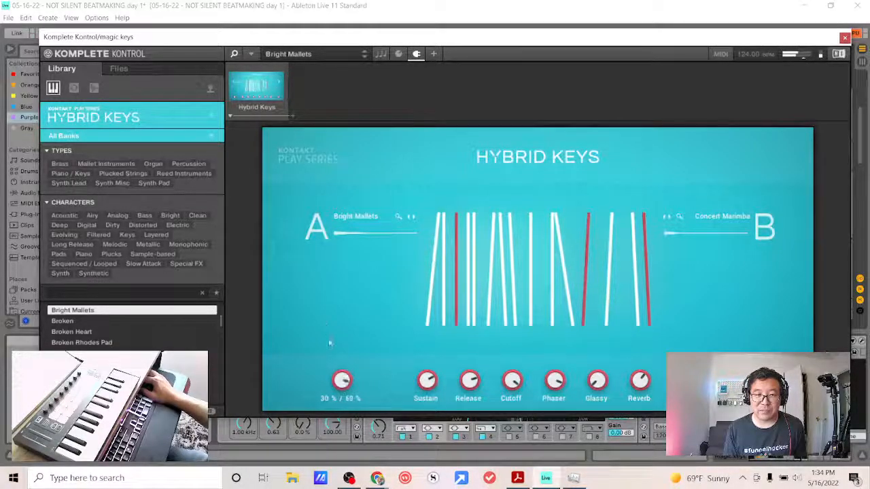
{"action": "left_click", "coordinate": [320, 312]}
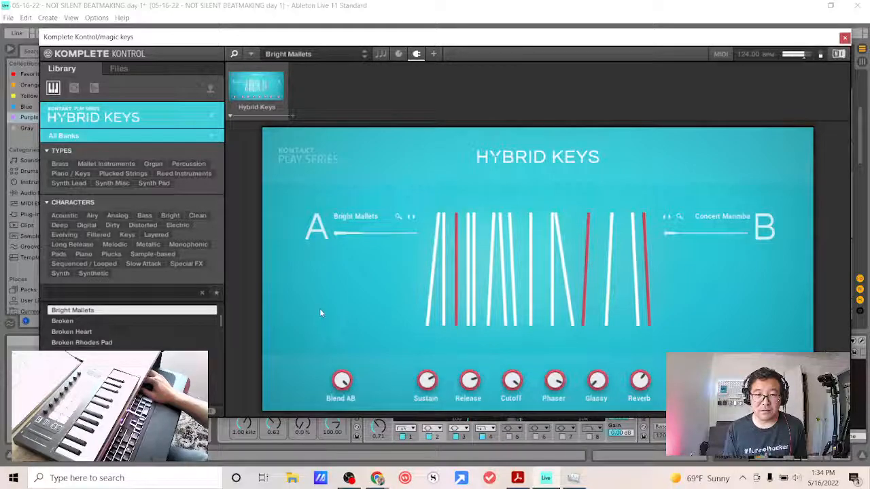
{"action": "mouse_move", "coordinate": [341, 381]}
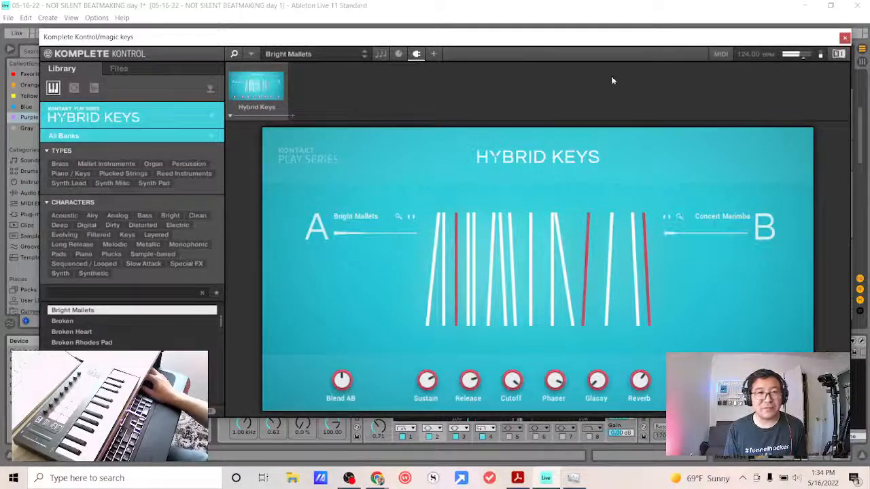
{"action": "left_click_drag", "start_coordinate": [583, 50], "coordinate": [575, 42]}
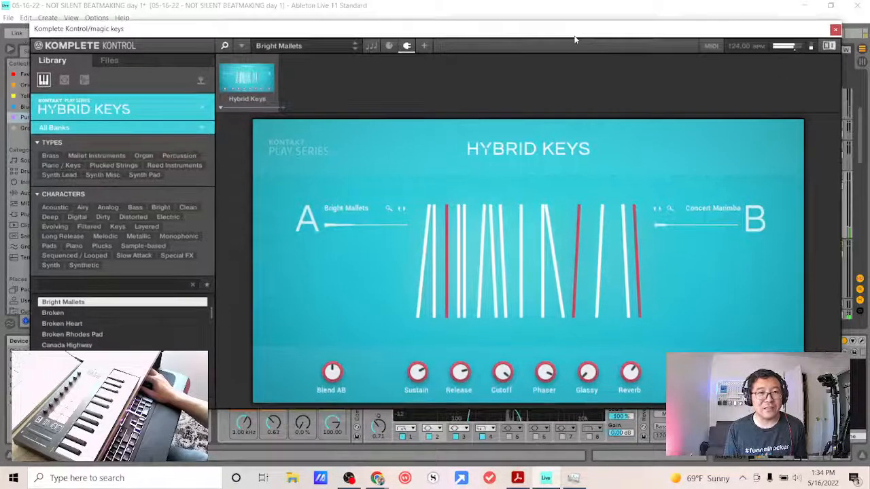
{"action": "left_click", "coordinate": [836, 31]}
Step: Reopen the magic keys instrument window to review its Bright Mallets preset and close it again
{"action": "scroll", "coordinate": [531, 230], "scroll_direction": "down", "scroll_amount": 3}
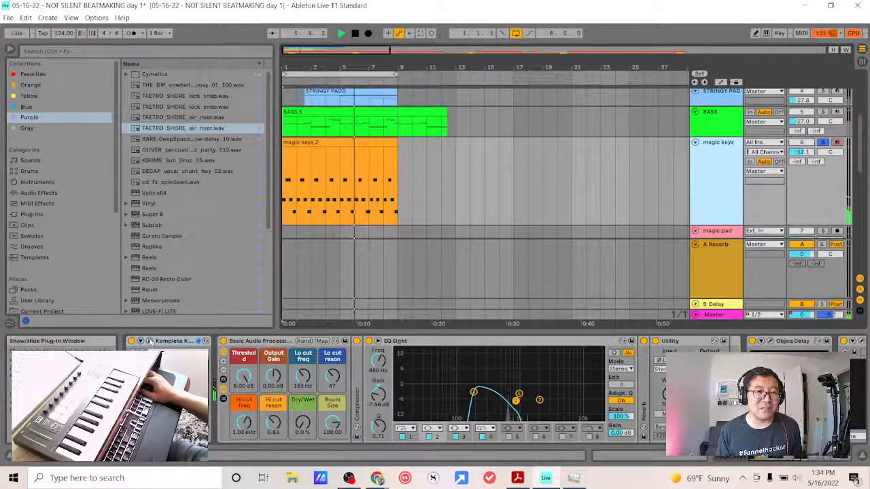
{"action": "left_click", "coordinate": [150, 341]}
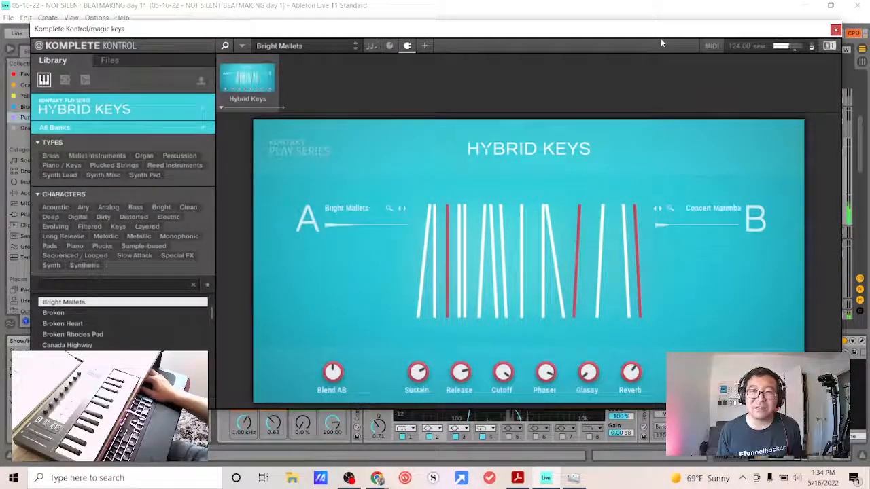
{"action": "left_click_drag", "start_coordinate": [662, 33], "coordinate": [662, 26]}
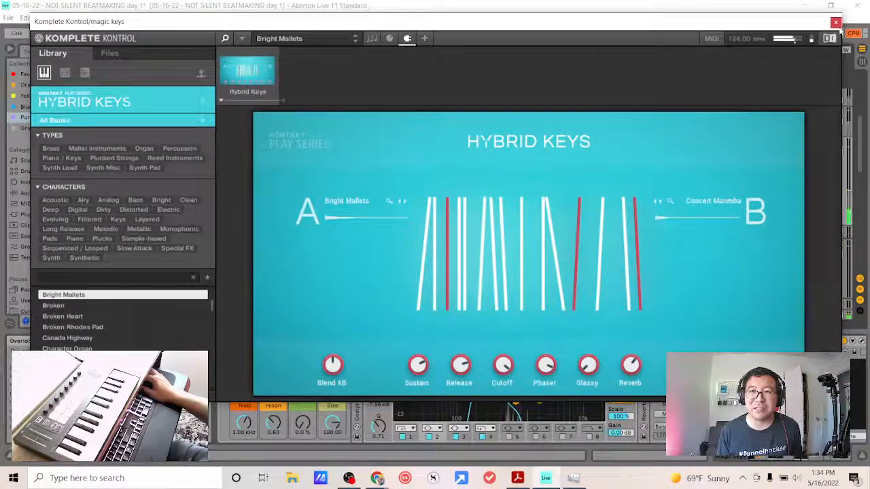
{"action": "left_click", "coordinate": [836, 22]}
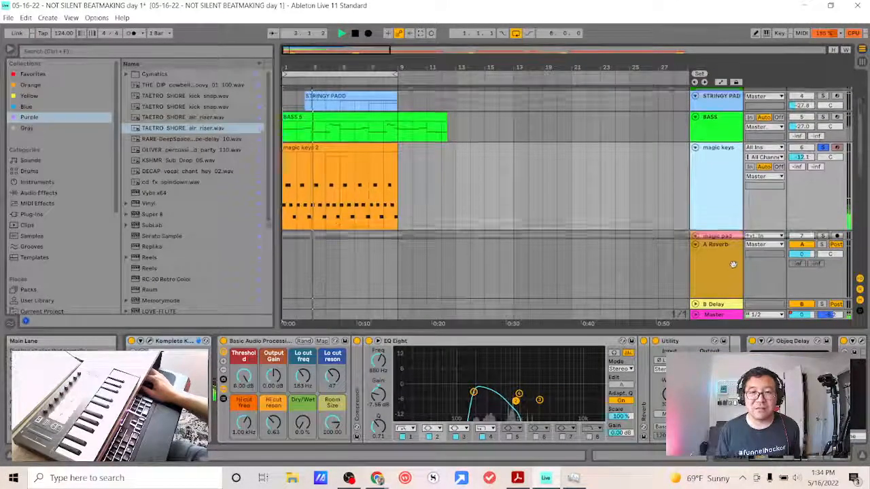
Step: Switch off the Objeq Delay device on the magic keys track
{"action": "scroll", "coordinate": [720, 234], "scroll_direction": "down", "scroll_amount": 2}
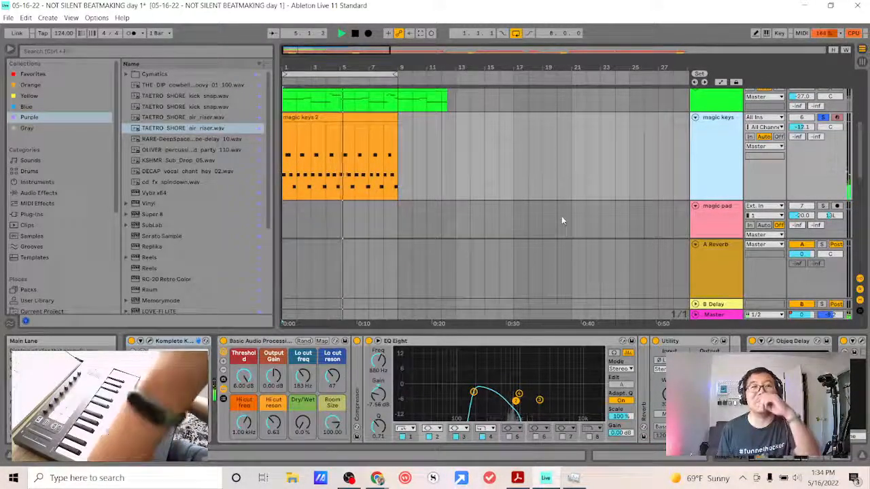
{"action": "scroll", "coordinate": [567, 166], "scroll_direction": "up", "scroll_amount": 5}
{"action": "scroll", "coordinate": [568, 166], "scroll_direction": "down", "scroll_amount": 4}
{"action": "scroll", "coordinate": [568, 170], "scroll_direction": "up", "scroll_amount": 5}
{"action": "scroll", "coordinate": [568, 174], "scroll_direction": "down", "scroll_amount": 4}
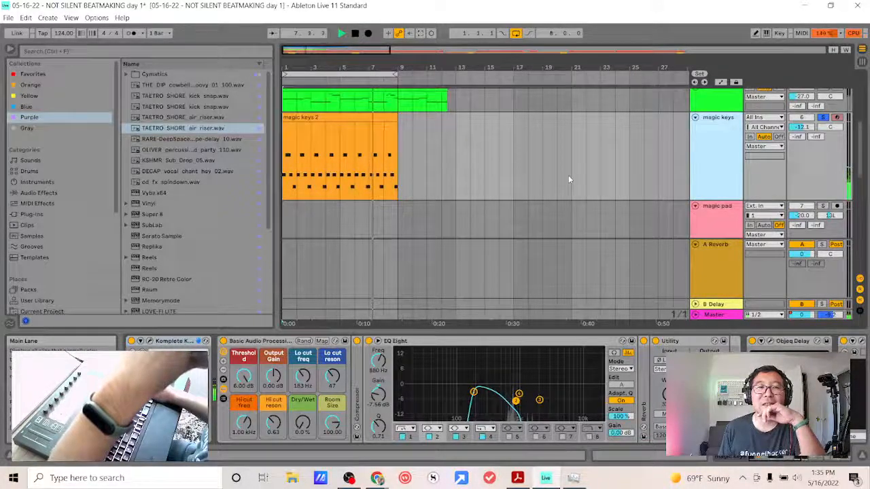
{"action": "scroll", "coordinate": [568, 179], "scroll_direction": "up", "scroll_amount": 1}
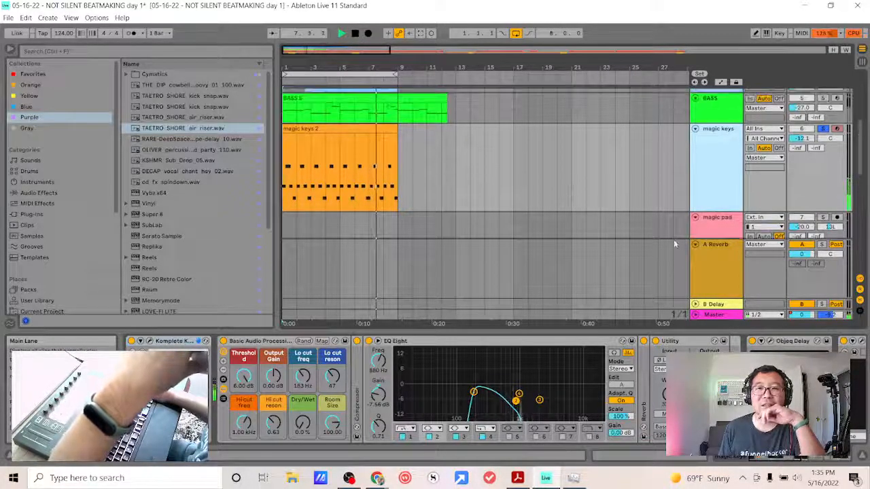
{"action": "left_click", "coordinate": [752, 342]}
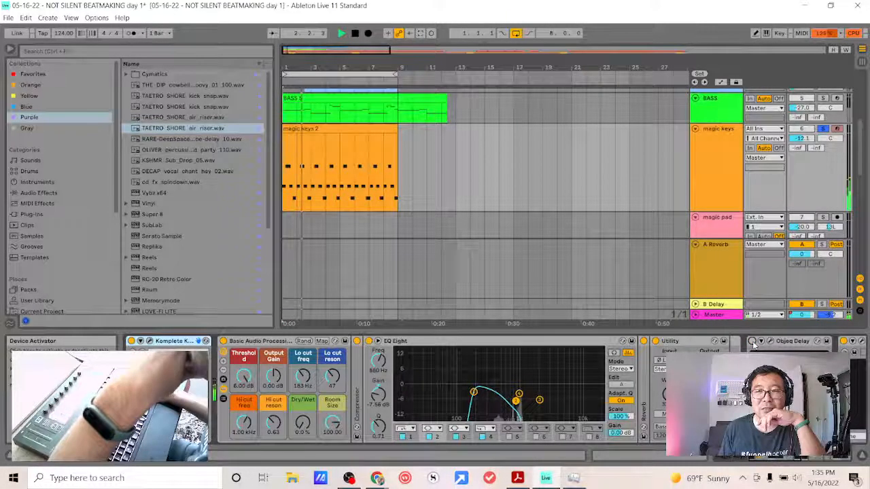
Step: Switch off Reels, A Bit Warmer and the last EQ Eight in the magic keys device chain
{"action": "scroll", "coordinate": [459, 430], "scroll_direction": "right", "scroll_amount": 5}
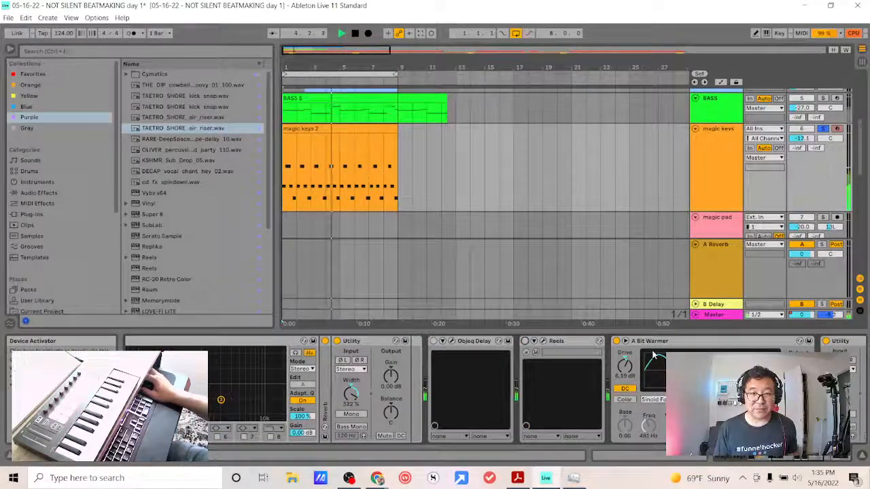
{"action": "scroll", "coordinate": [616, 348], "scroll_direction": "right", "scroll_amount": 3}
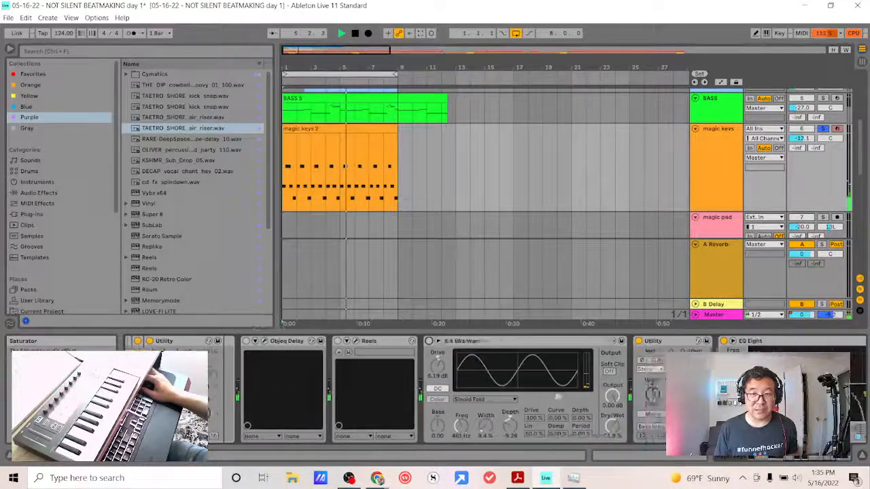
{"action": "scroll", "coordinate": [385, 408], "scroll_direction": "right", "scroll_amount": 3}
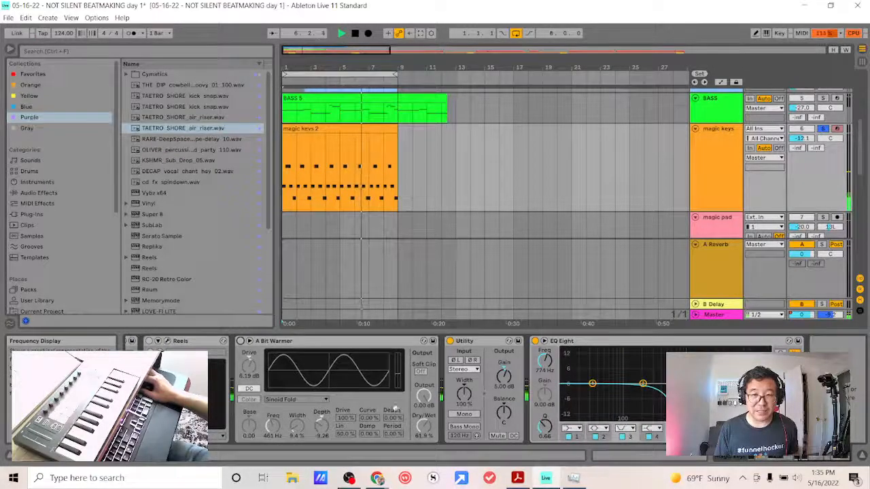
{"action": "scroll", "coordinate": [385, 408], "scroll_direction": "left", "scroll_amount": 4}
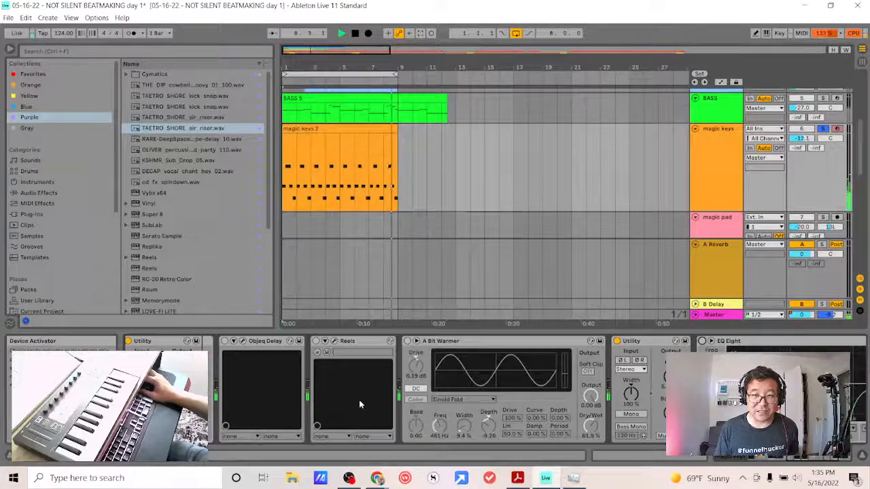
Step: Bypass the first EQ Eight on the magic keys track to compare the sound and switch it back on
{"action": "scroll", "coordinate": [611, 415], "scroll_direction": "left", "scroll_amount": 5}
{"action": "scroll", "coordinate": [611, 415], "scroll_direction": "left", "scroll_amount": 4}
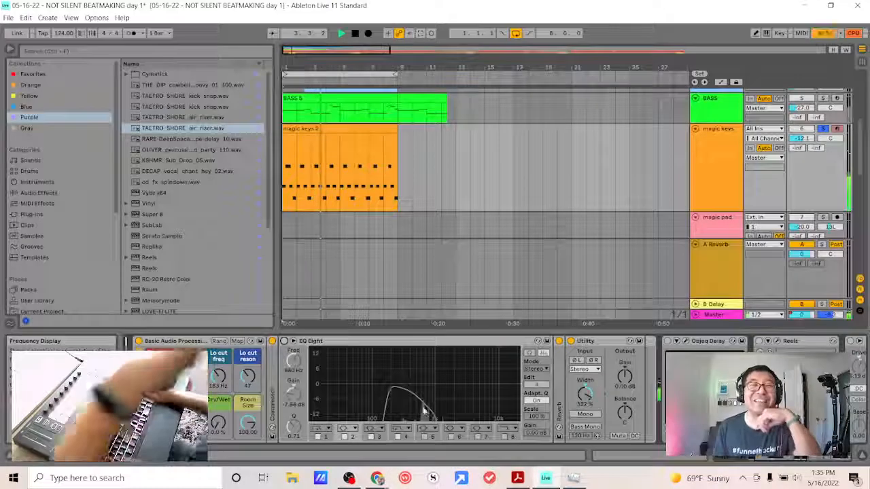
{"action": "left_click", "coordinate": [284, 342]}
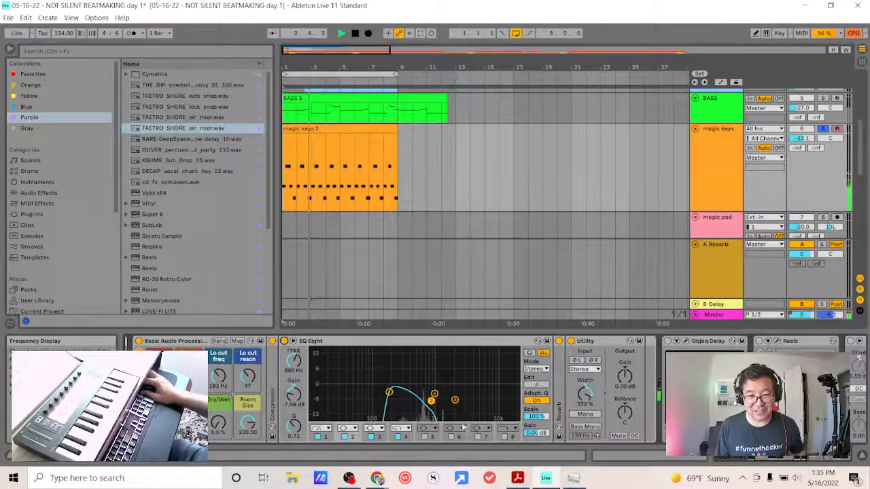
{"action": "scroll", "coordinate": [389, 417], "scroll_direction": "down", "scroll_amount": 3}
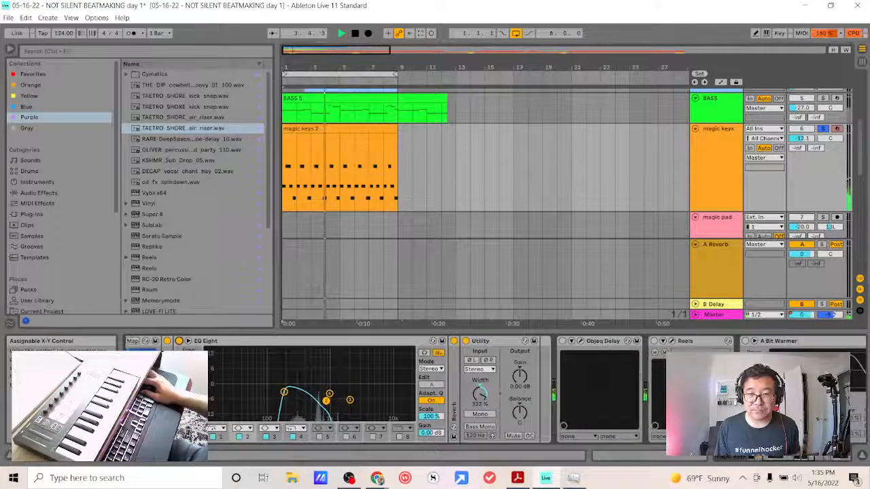
{"action": "scroll", "coordinate": [458, 393], "scroll_direction": "down", "scroll_amount": 1}
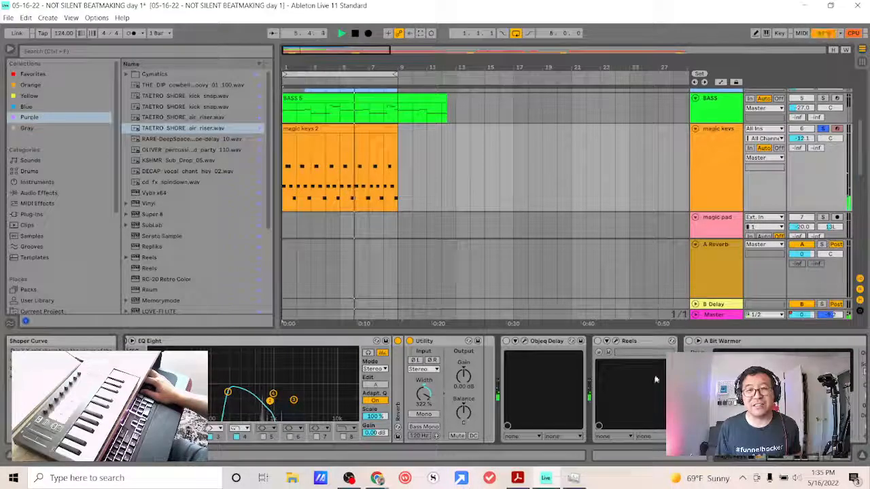
{"action": "scroll", "coordinate": [526, 393], "scroll_direction": "down", "scroll_amount": 3}
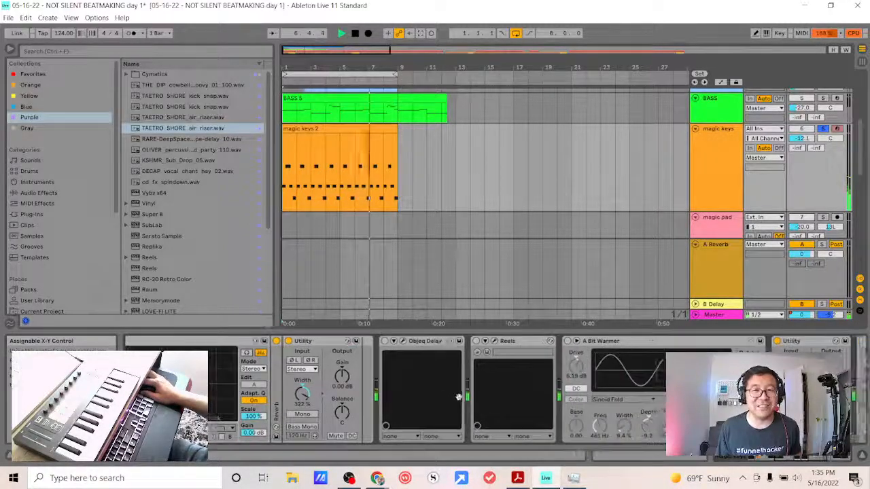
{"action": "scroll", "coordinate": [527, 393], "scroll_direction": "down", "scroll_amount": 4}
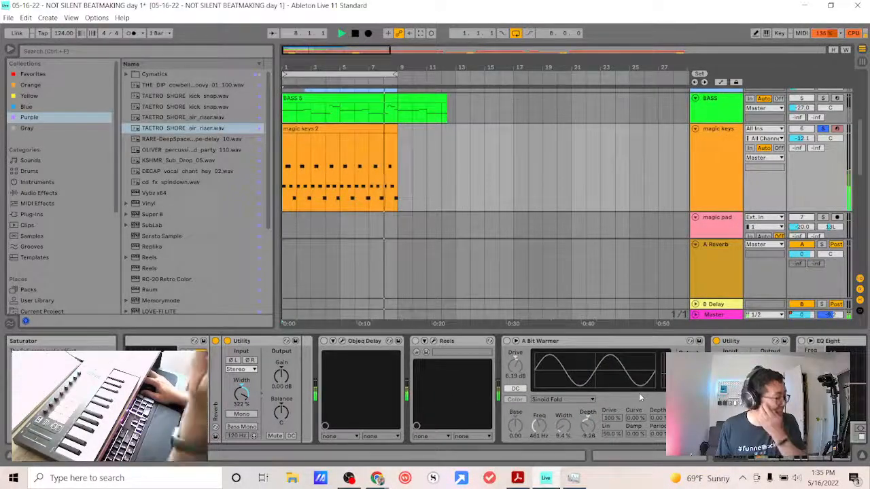
Step: Switch Objeq Delay back on for the magic keys track and review its Grand Memories program in the plug-in window, closing it again
{"action": "left_click", "coordinate": [325, 342]}
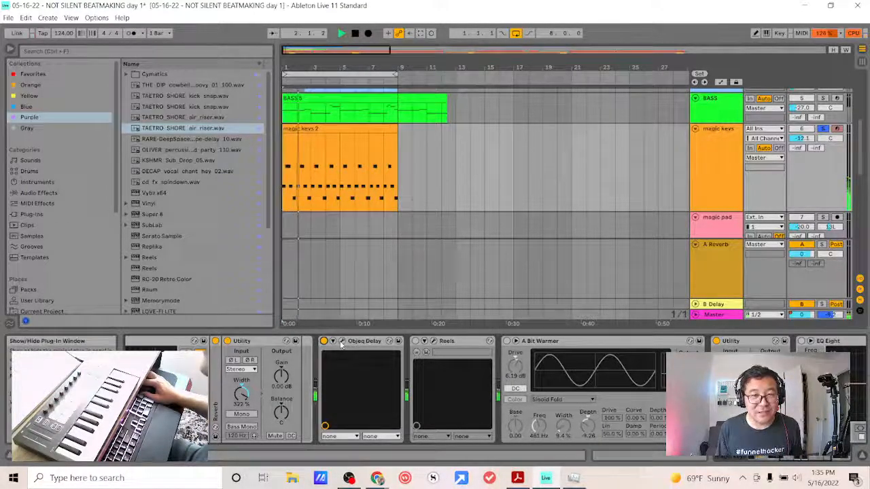
{"action": "left_click", "coordinate": [342, 342]}
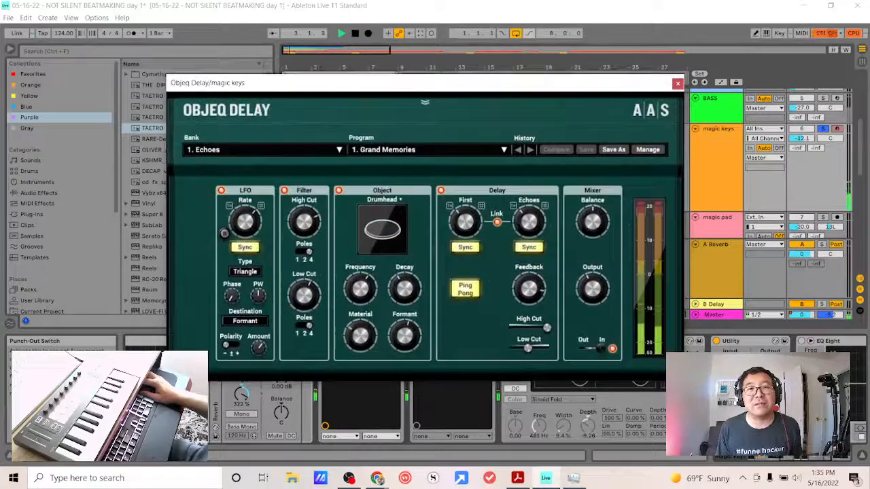
{"action": "mouse_move", "coordinate": [700, 486]}
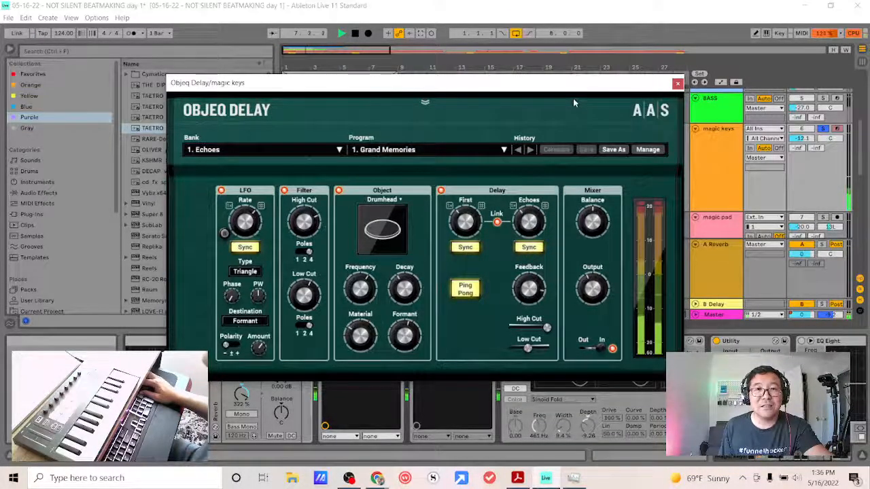
{"action": "left_click_drag", "start_coordinate": [571, 91], "coordinate": [552, 97]}
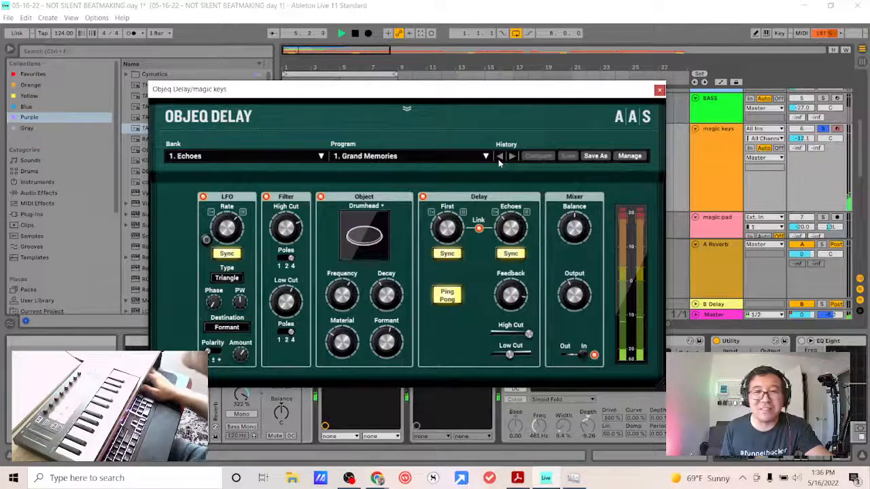
{"action": "left_click", "coordinate": [320, 156]}
{"action": "left_click", "coordinate": [352, 134]}
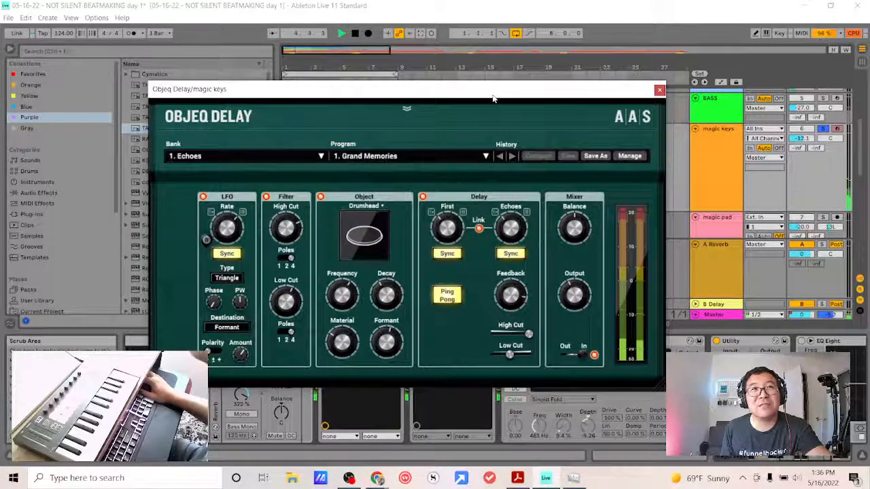
{"action": "left_click", "coordinate": [659, 90]}
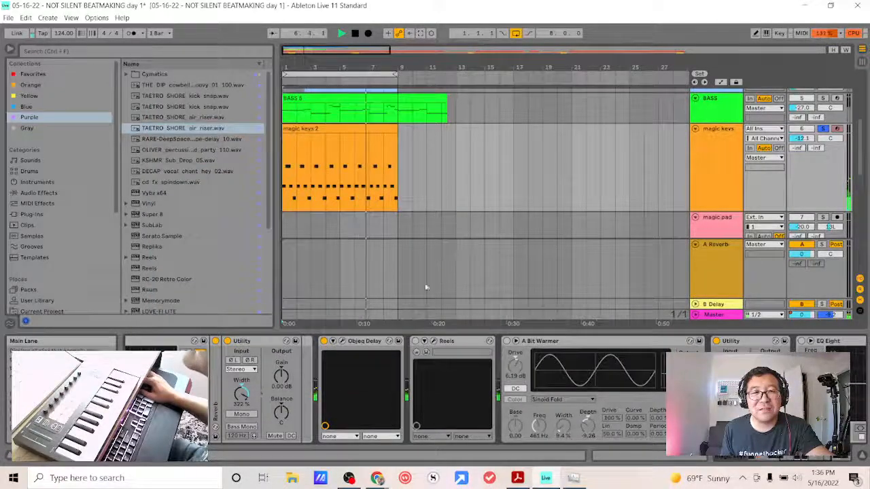
Step: Inspect the Objeq Delay plug-in window on the second Demon Drum Loop track, track 9, and close it
{"action": "scroll", "coordinate": [609, 195], "scroll_direction": "down", "scroll_amount": 3}
{"action": "scroll", "coordinate": [610, 199], "scroll_direction": "down", "scroll_amount": 5}
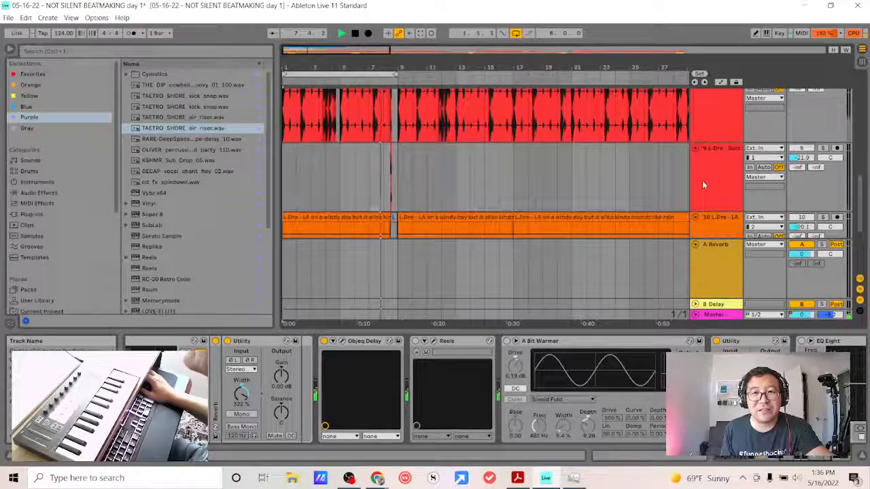
{"action": "left_click", "coordinate": [702, 180]}
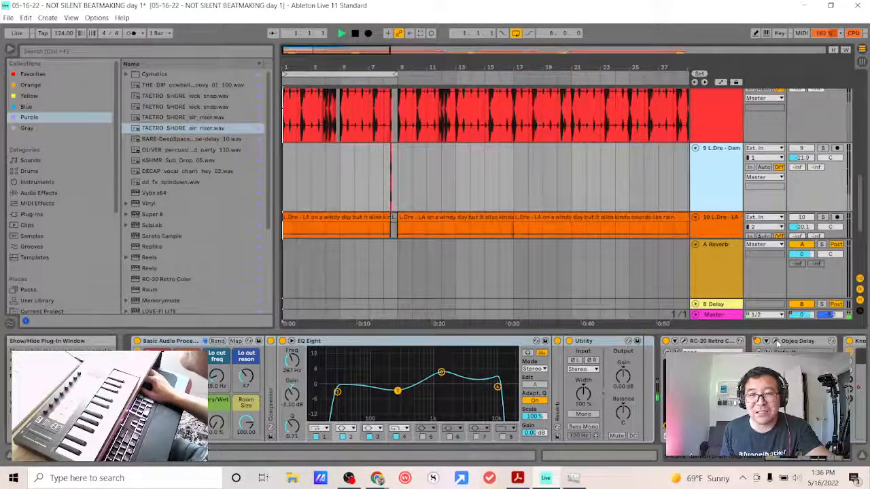
{"action": "left_click", "coordinate": [310, 303]}
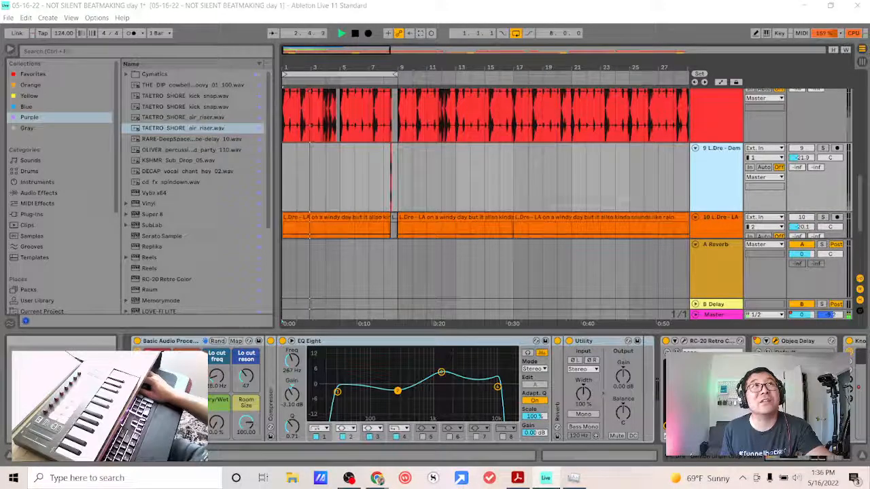
{"action": "left_click_drag", "start_coordinate": [754, 1], "coordinate": [594, 64]}
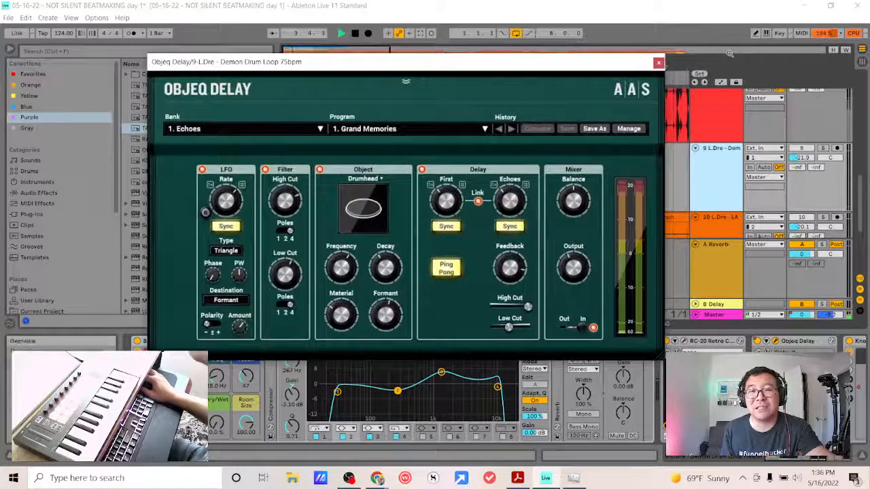
{"action": "left_click", "coordinate": [659, 63]}
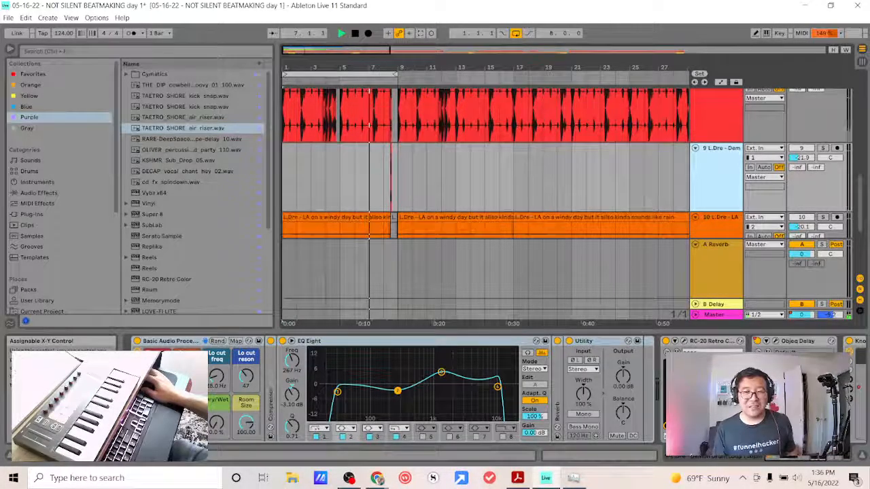
Step: Examine the Knob 1 Fade to Grey rack and its Fade macro in track 9's device chain
{"action": "scroll", "coordinate": [680, 394], "scroll_direction": "right", "scroll_amount": 3}
{"action": "scroll", "coordinate": [588, 344], "scroll_direction": "right", "scroll_amount": 3}
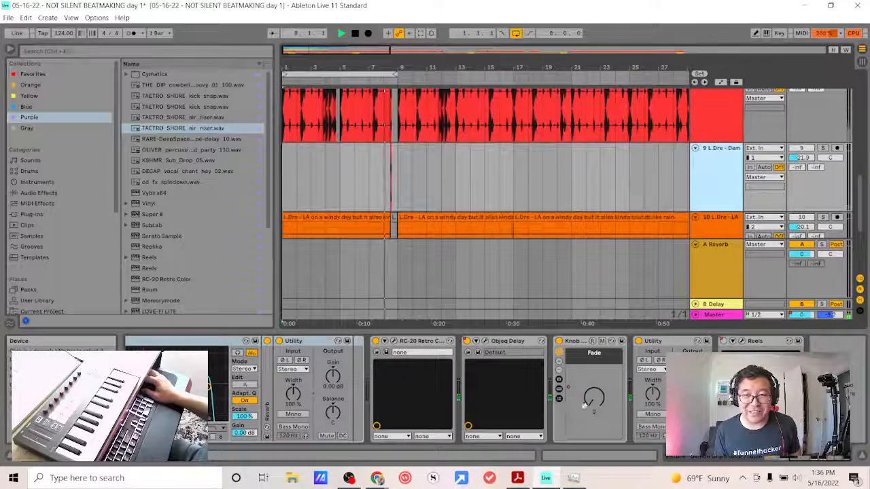
{"action": "left_click", "coordinate": [574, 345]}
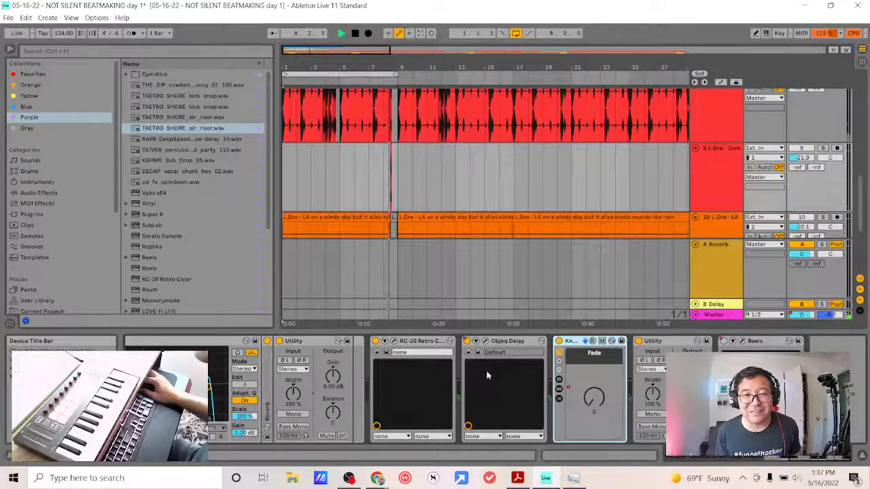
Step: Solo the Demon Drum Loop tracks and play the beat from the start to hear them in isolation
{"action": "scroll", "coordinate": [583, 378], "scroll_direction": "up", "scroll_amount": 2}
{"action": "scroll", "coordinate": [583, 379], "scroll_direction": "up", "scroll_amount": 3}
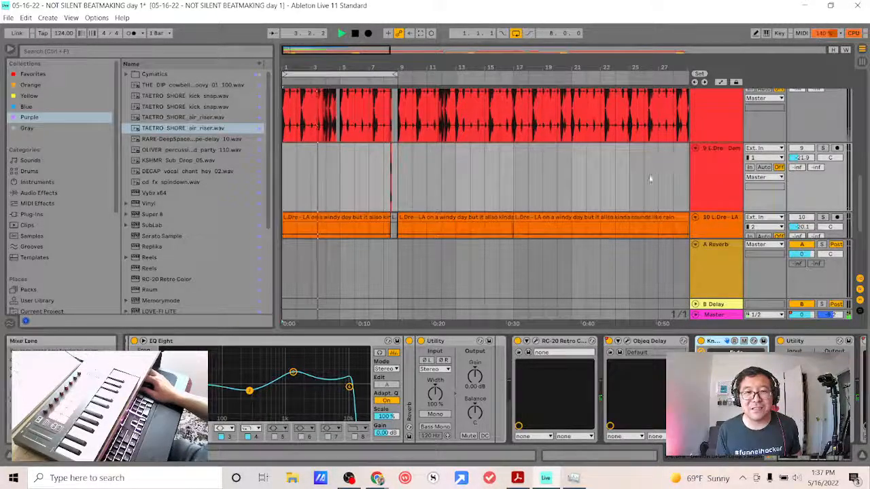
{"action": "scroll", "coordinate": [632, 189], "scroll_direction": "up", "scroll_amount": 3}
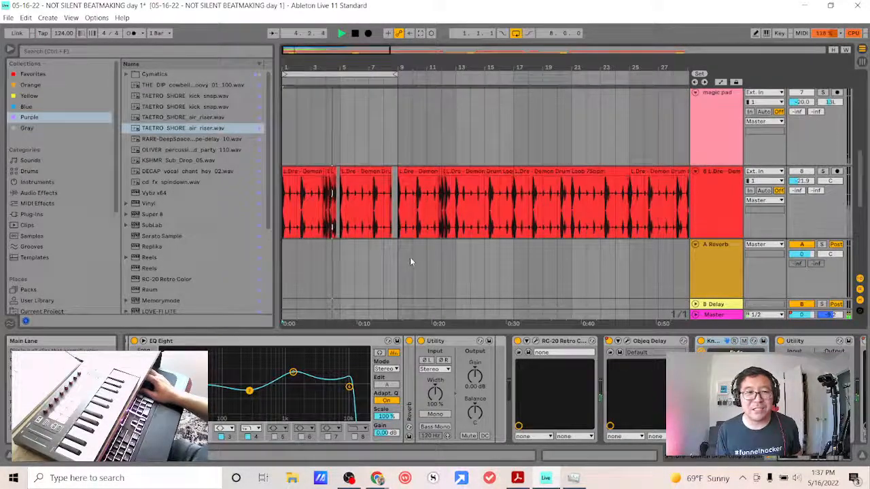
{"action": "scroll", "coordinate": [399, 252], "scroll_direction": "down", "scroll_amount": 2}
{"action": "left_click", "coordinate": [346, 113]}
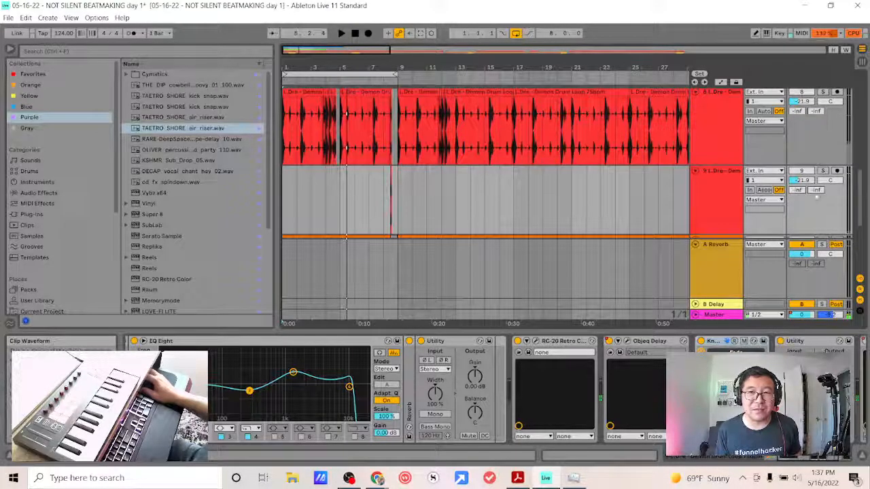
{"action": "key", "text": "space"}
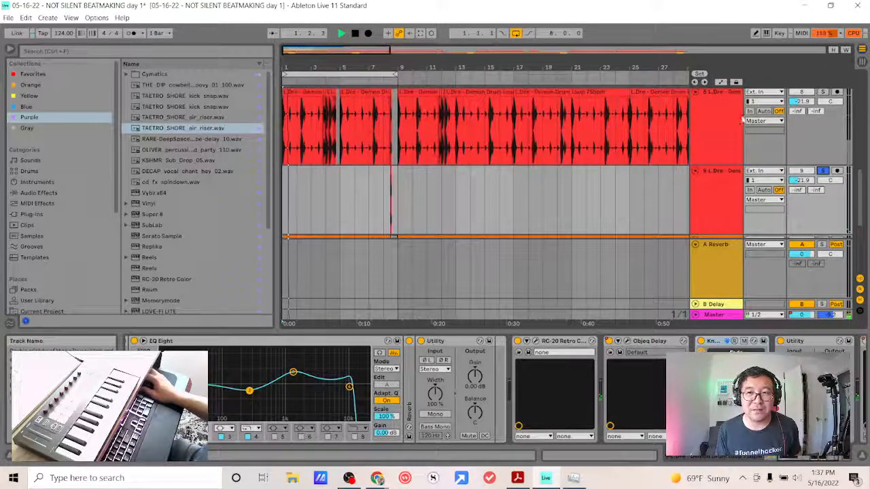
{"action": "scroll", "coordinate": [825, 155], "scroll_direction": "up", "scroll_amount": 2}
{"action": "scroll", "coordinate": [696, 204], "scroll_direction": "down", "scroll_amount": 2}
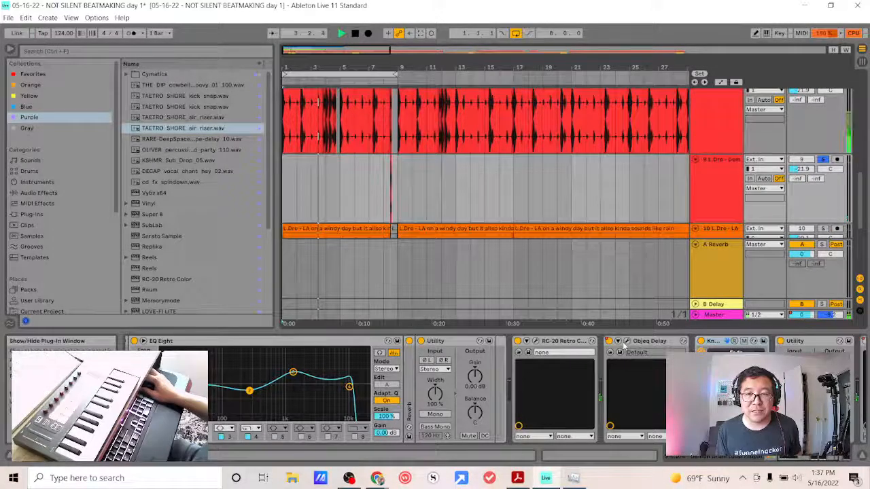
Step: Turn on automation mode and show track 9's Device On envelope for Objeq Delay
{"action": "left_click", "coordinate": [721, 81]}
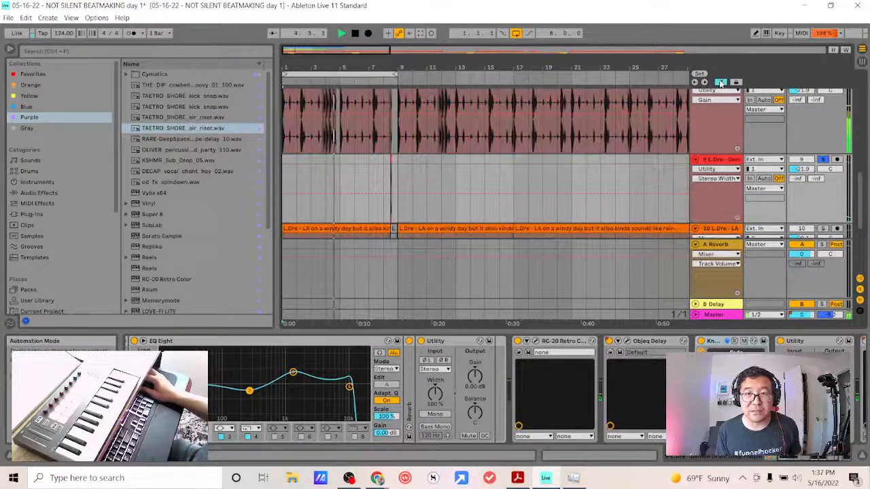
{"action": "left_click", "coordinate": [718, 169]}
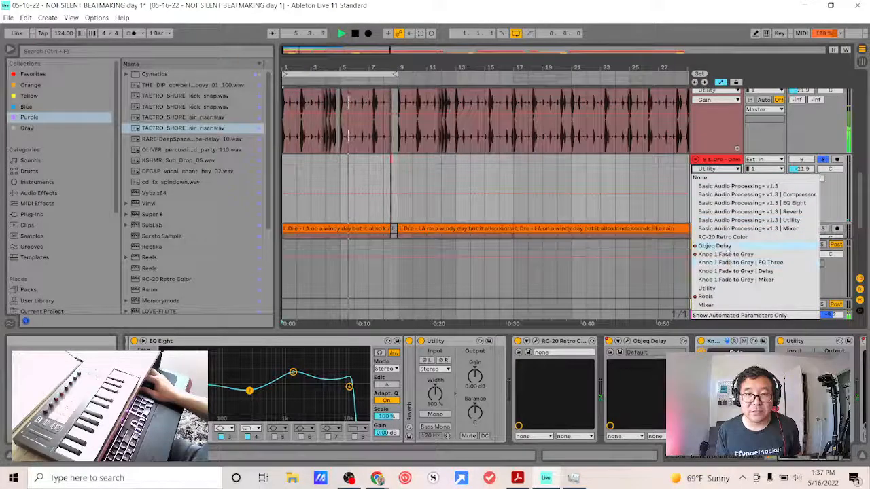
{"action": "left_click", "coordinate": [748, 306]}
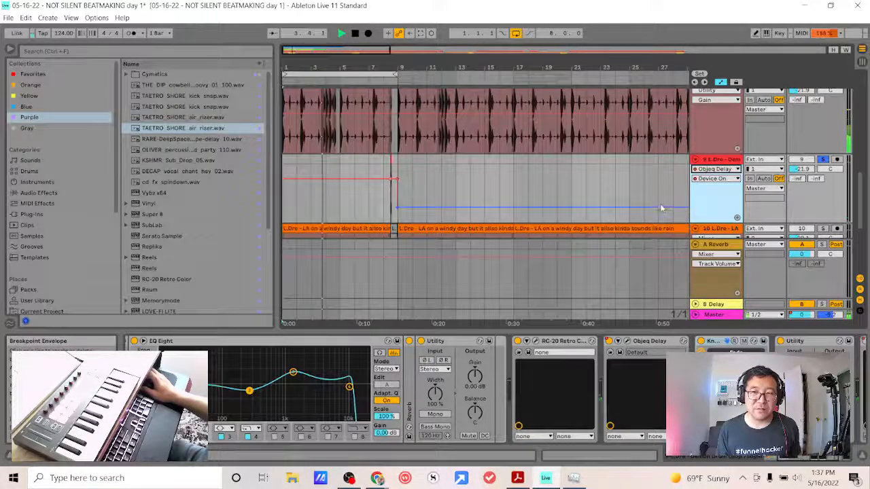
{"action": "scroll", "coordinate": [663, 220], "scroll_direction": "up", "scroll_amount": 2}
{"action": "scroll", "coordinate": [664, 223], "scroll_direction": "down", "scroll_amount": 2}
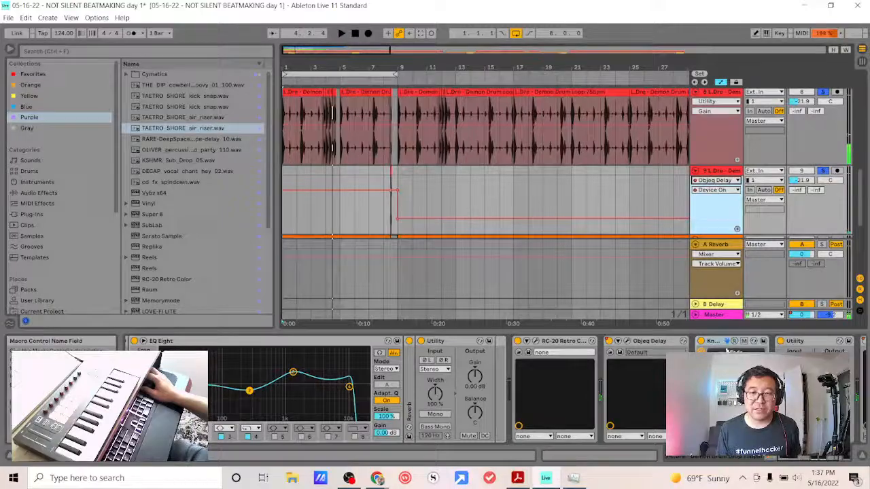
Step: Show the devices inside track 9's Knob 1 Fade to Grey rack and hide them again
{"action": "scroll", "coordinate": [672, 301], "scroll_direction": "up", "scroll_amount": 5}
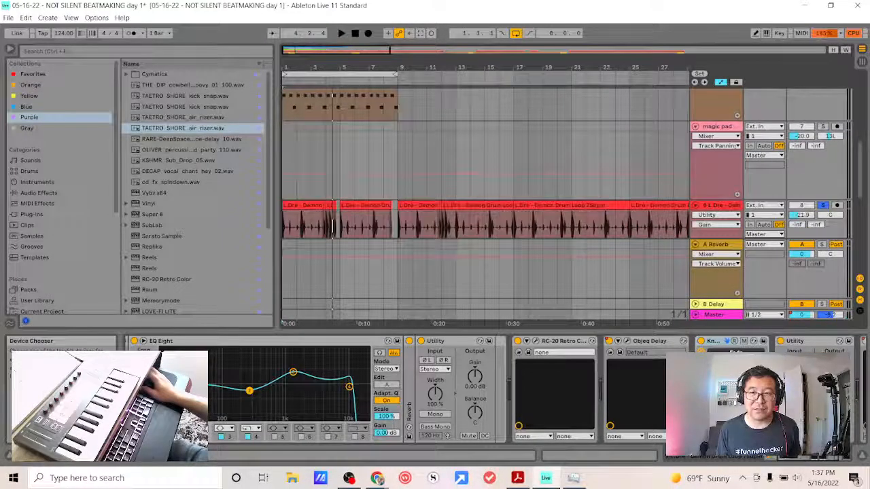
{"action": "scroll", "coordinate": [823, 205], "scroll_direction": "down", "scroll_amount": 3}
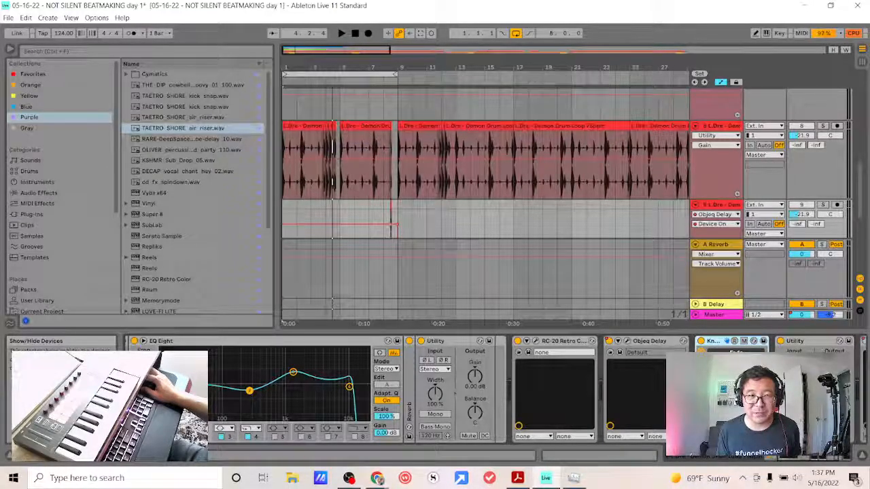
{"action": "left_click", "coordinate": [701, 380]}
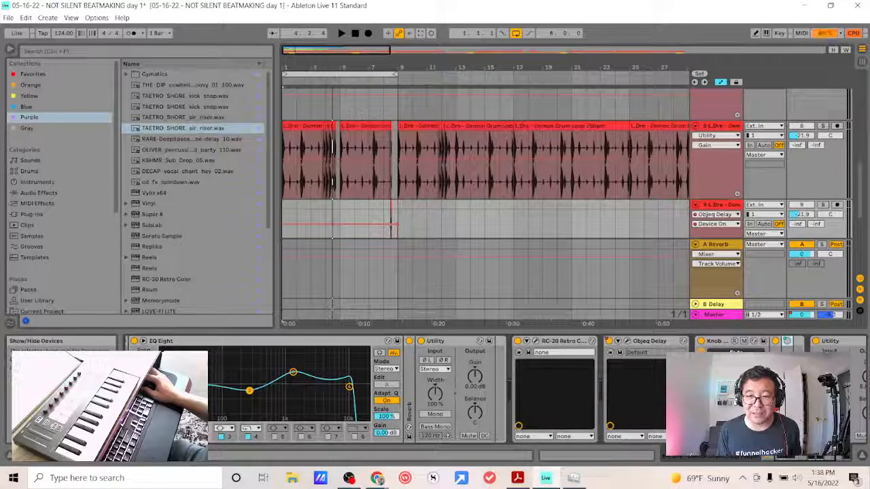
{"action": "left_click", "coordinate": [786, 341]}
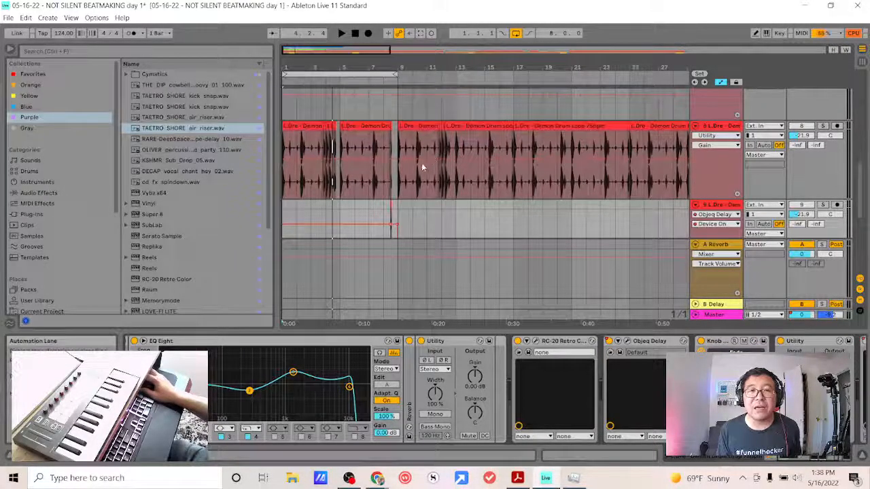
Step: Play the full beat and switch on the Reels device at the end of track 9's chain
{"action": "scroll", "coordinate": [402, 196], "scroll_direction": "down", "scroll_amount": 5}
{"action": "scroll", "coordinate": [402, 198], "scroll_direction": "up", "scroll_amount": 4}
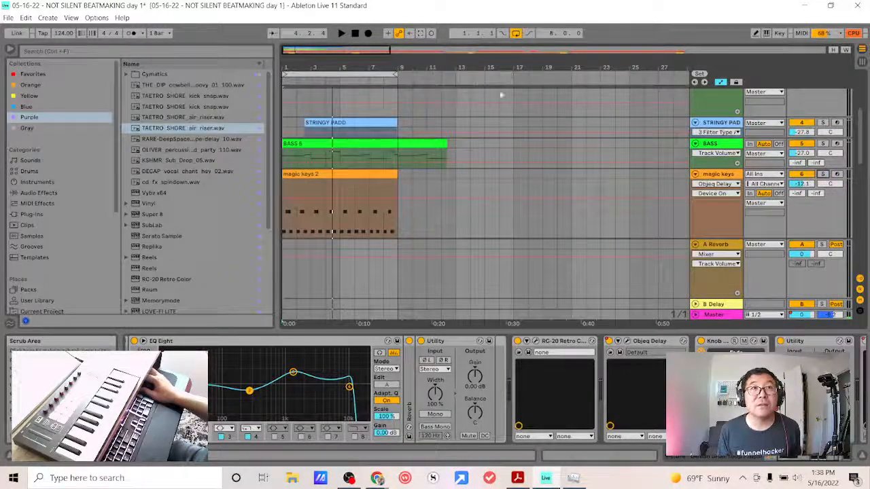
{"action": "scroll", "coordinate": [434, 108], "scroll_direction": "down", "scroll_amount": 3}
{"action": "key", "text": "space"}
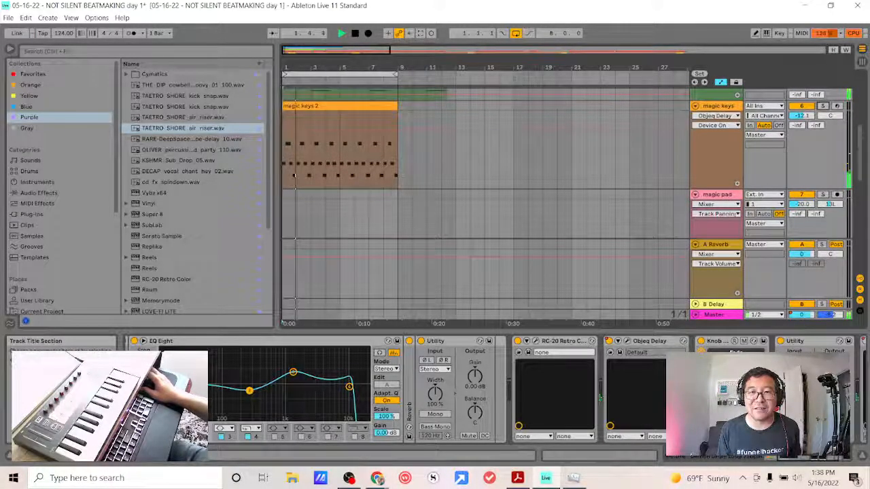
{"action": "scroll", "coordinate": [494, 398], "scroll_direction": "right", "scroll_amount": 3}
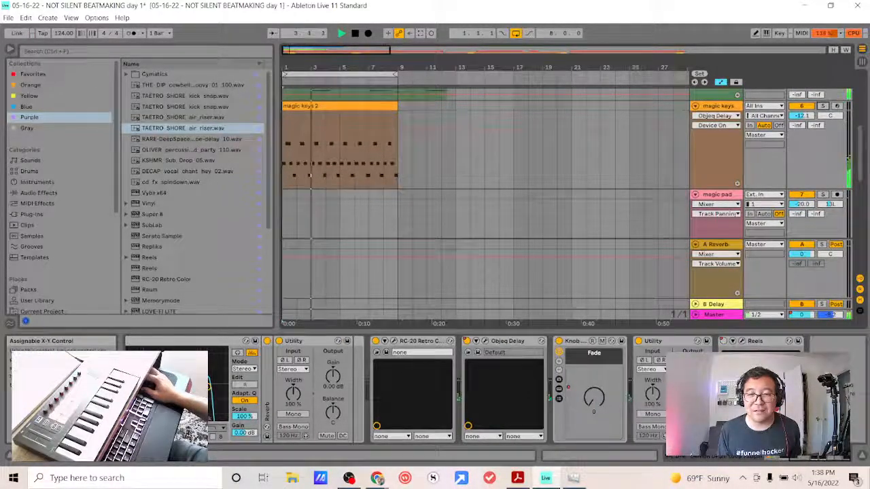
{"action": "left_click", "coordinate": [723, 341]}
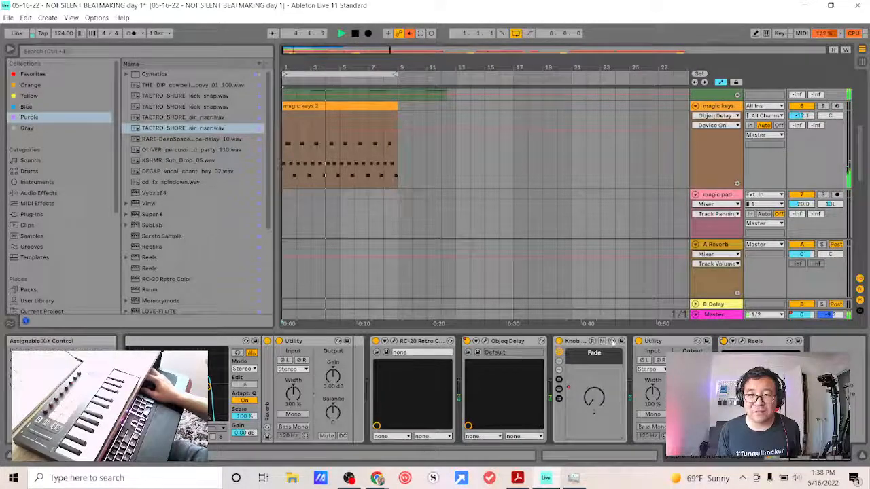
Step: Check the Objeq Delay Device On automation on the magic keys track and look over the neighbouring tracks as the beat plays
{"action": "left_click", "coordinate": [720, 116]}
{"action": "left_click", "coordinate": [710, 117]}
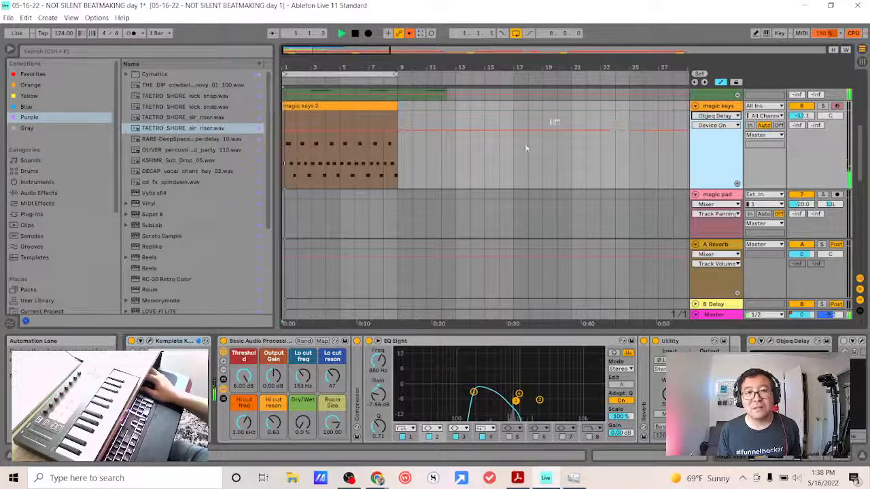
{"action": "scroll", "coordinate": [486, 164], "scroll_direction": "down", "scroll_amount": 5}
{"action": "scroll", "coordinate": [523, 167], "scroll_direction": "down", "scroll_amount": 2}
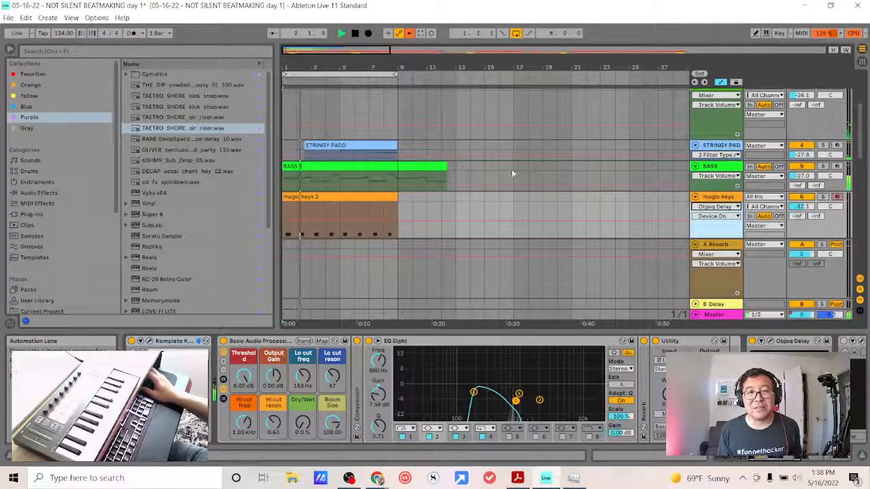
{"action": "scroll", "coordinate": [380, 175], "scroll_direction": "down", "scroll_amount": 1}
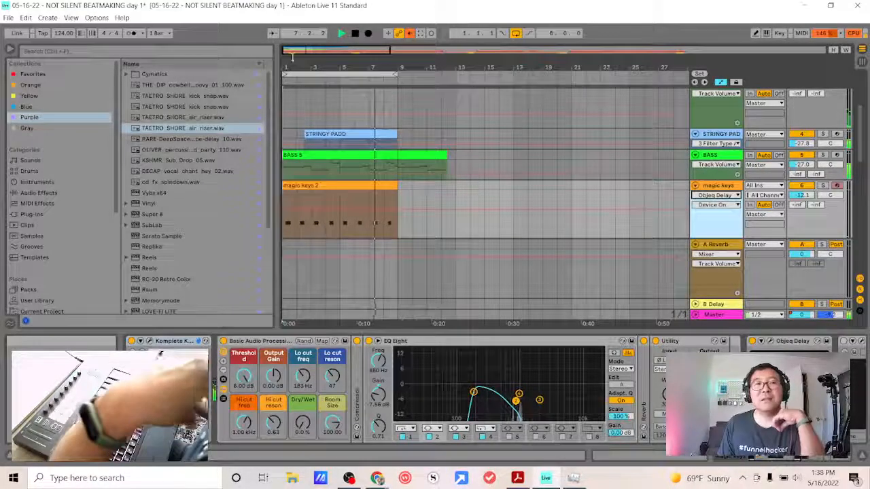
Step: Save the day 1 Live Set and stop playback
{"action": "key", "text": "alt+f"}
{"action": "left_click", "coordinate": [27, 104]}
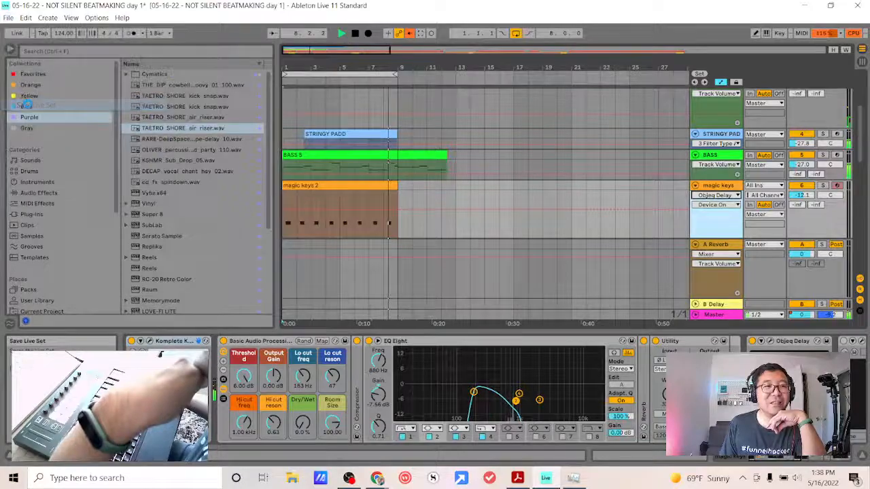
{"action": "key", "text": "space"}
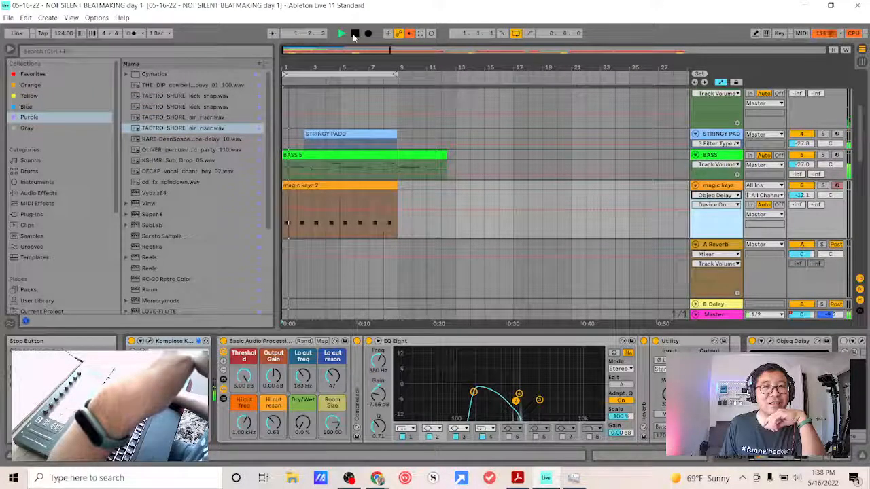
Step: Shorten the chords clip on track 1 so that it ends at bar 9
{"action": "scroll", "coordinate": [506, 129], "scroll_direction": "up", "scroll_amount": 2}
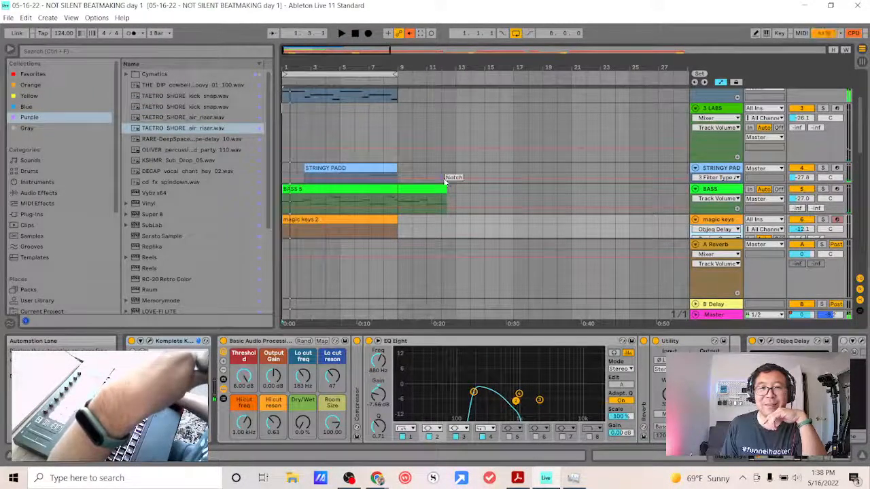
{"action": "scroll", "coordinate": [445, 182], "scroll_direction": "up", "scroll_amount": 3}
{"action": "scroll", "coordinate": [444, 182], "scroll_direction": "up", "scroll_amount": 3}
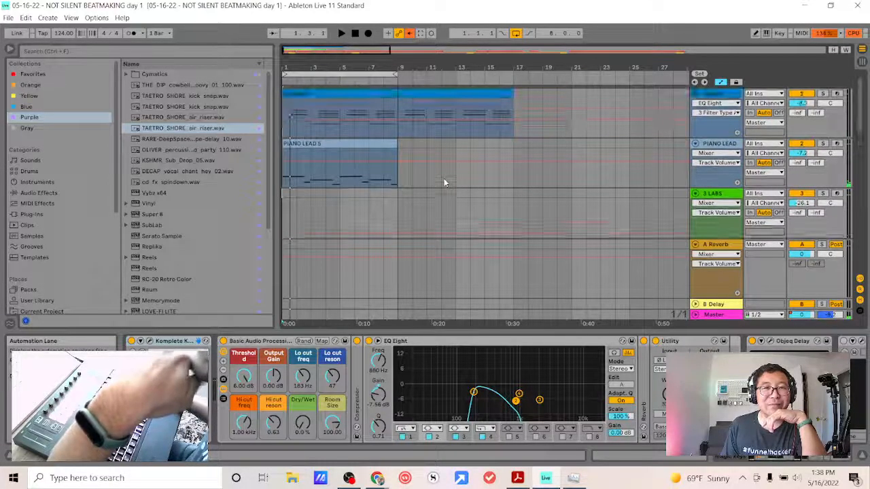
{"action": "left_click_drag", "start_coordinate": [511, 97], "coordinate": [394, 99]}
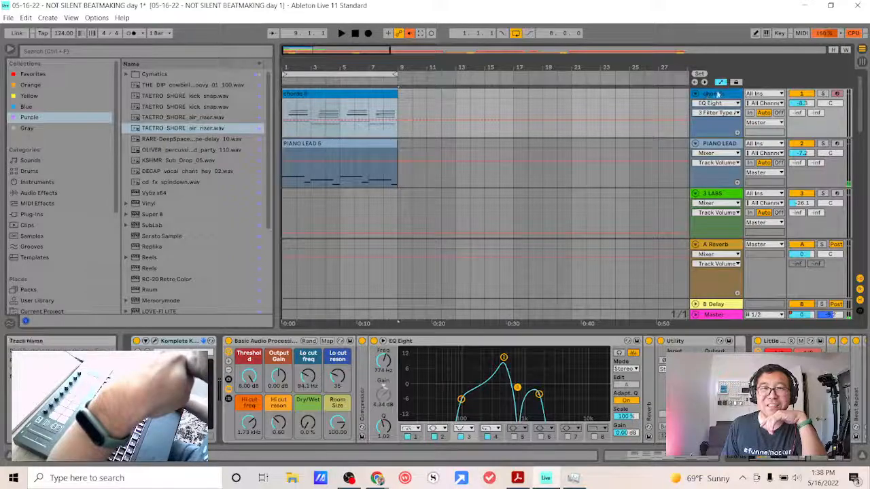
Step: Place the insert marker near the start of the 3 LABS track and save the Live Set
{"action": "scroll", "coordinate": [308, 170], "scroll_direction": "down", "scroll_amount": 5}
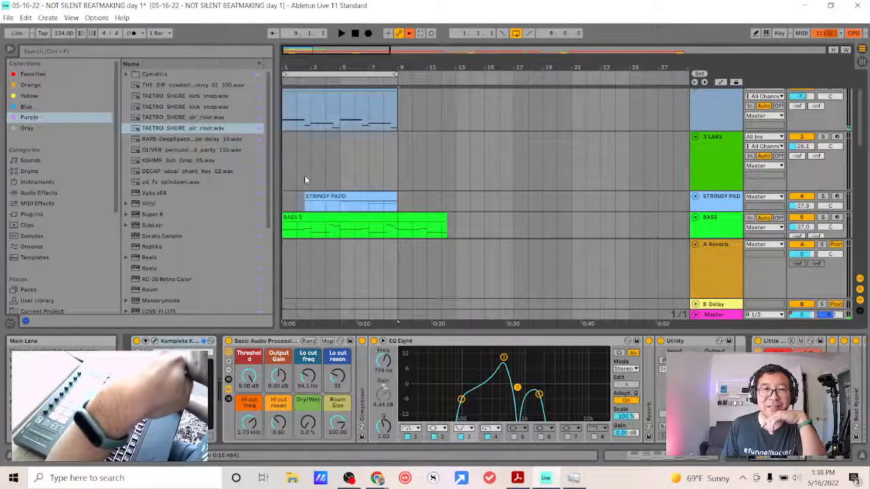
{"action": "scroll", "coordinate": [305, 178], "scroll_direction": "up", "scroll_amount": 4}
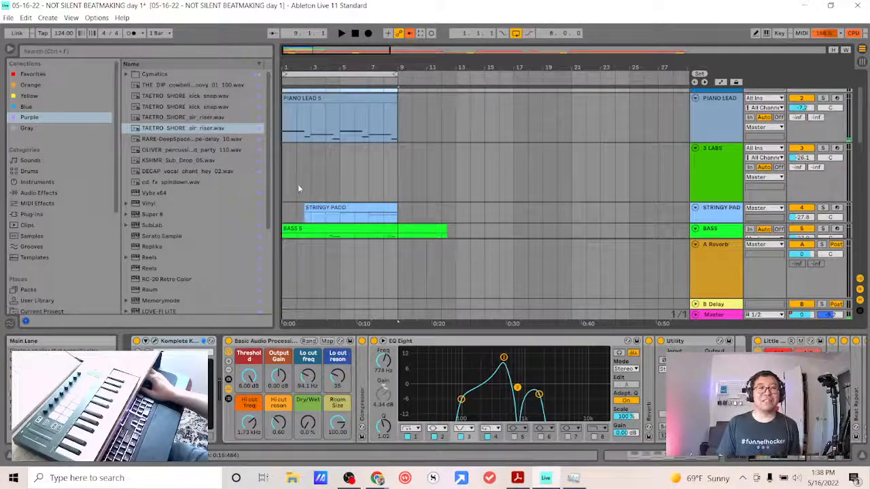
{"action": "left_click", "coordinate": [287, 192]}
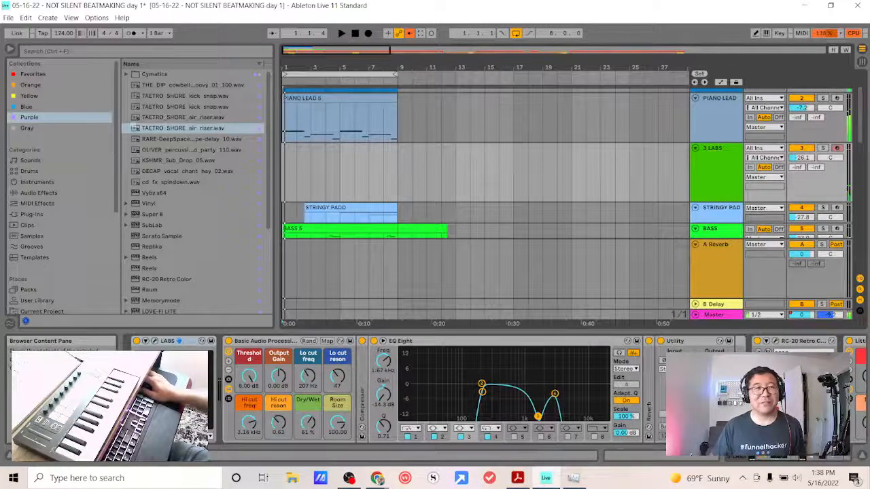
{"action": "left_click", "coordinate": [8, 17]}
{"action": "left_click", "coordinate": [37, 105]}
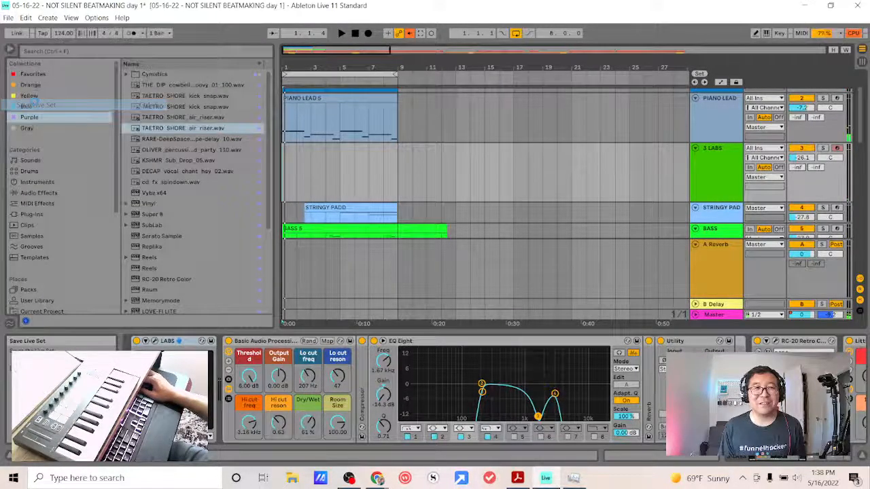
Step: Open the recent Live Set 05-02-22 james brown.als and show its Arrangement View
{"action": "left_click", "coordinate": [8, 18]}
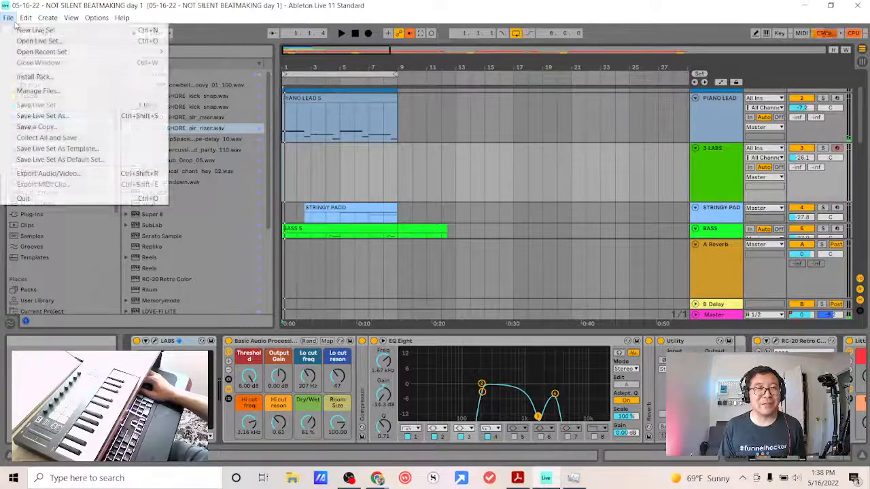
{"action": "mouse_move", "coordinate": [48, 53]}
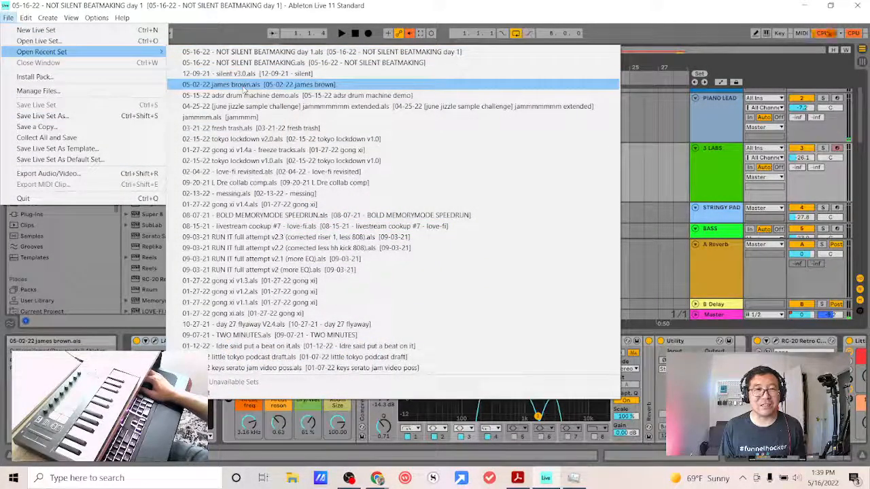
{"action": "left_click", "coordinate": [234, 84]}
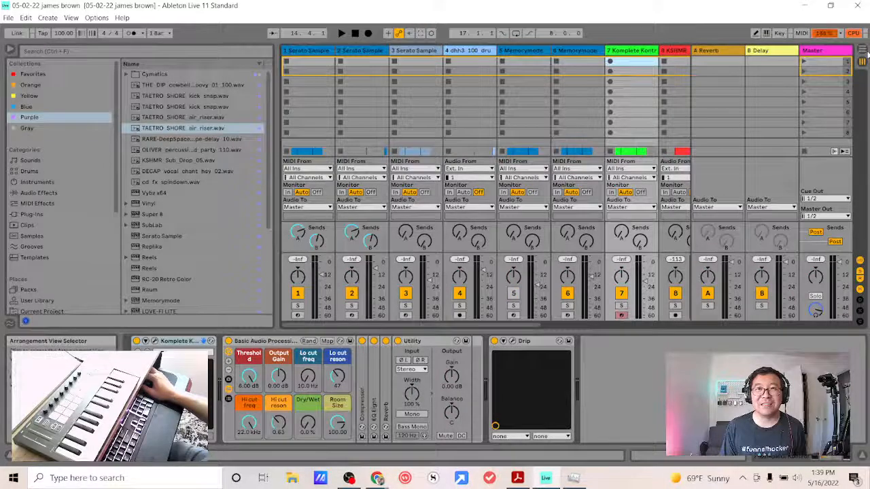
{"action": "left_click", "coordinate": [864, 50]}
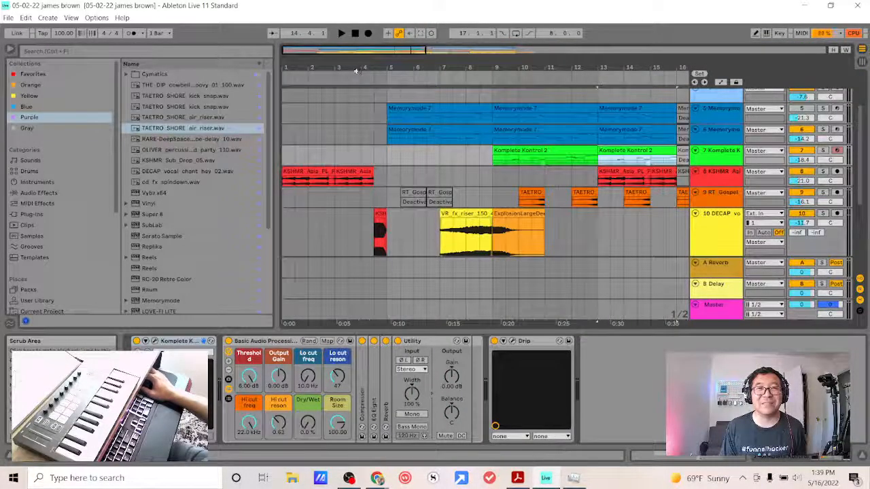
Step: Play the james brown arrangement from the start and look over its tracks down to the DECAP vocal chants
{"action": "left_click", "coordinate": [355, 34]}
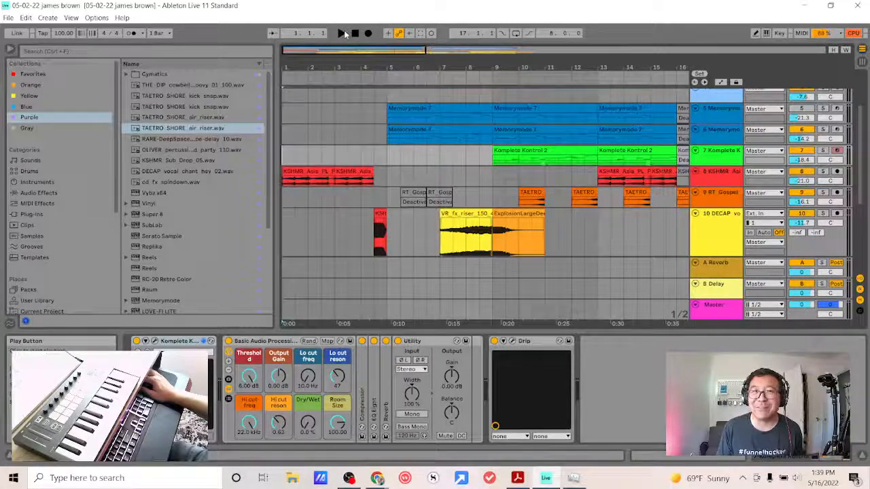
{"action": "left_click", "coordinate": [342, 33]}
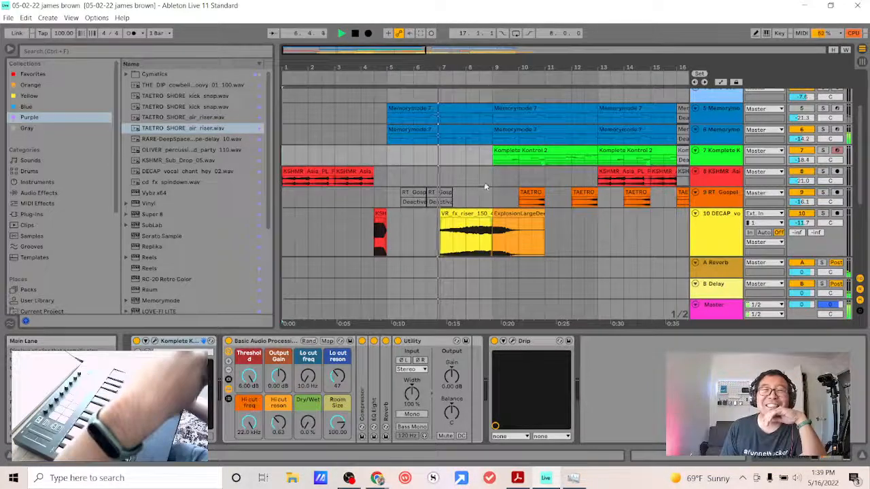
{"action": "scroll", "coordinate": [485, 188], "scroll_direction": "up", "scroll_amount": 5}
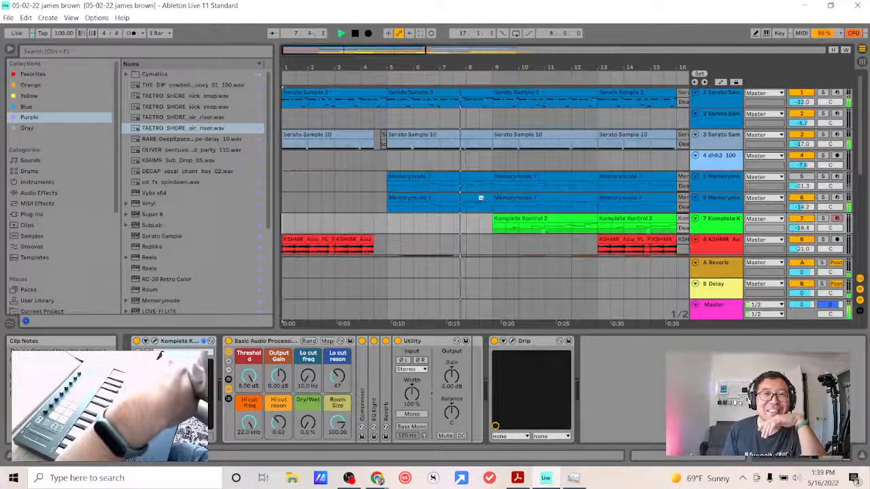
{"action": "scroll", "coordinate": [500, 219], "scroll_direction": "down", "scroll_amount": 1}
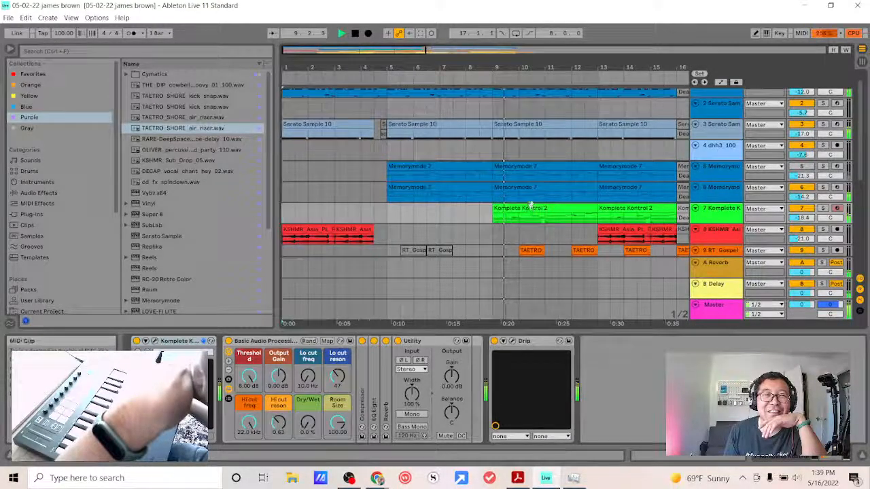
{"action": "scroll", "coordinate": [503, 212], "scroll_direction": "down", "scroll_amount": 3}
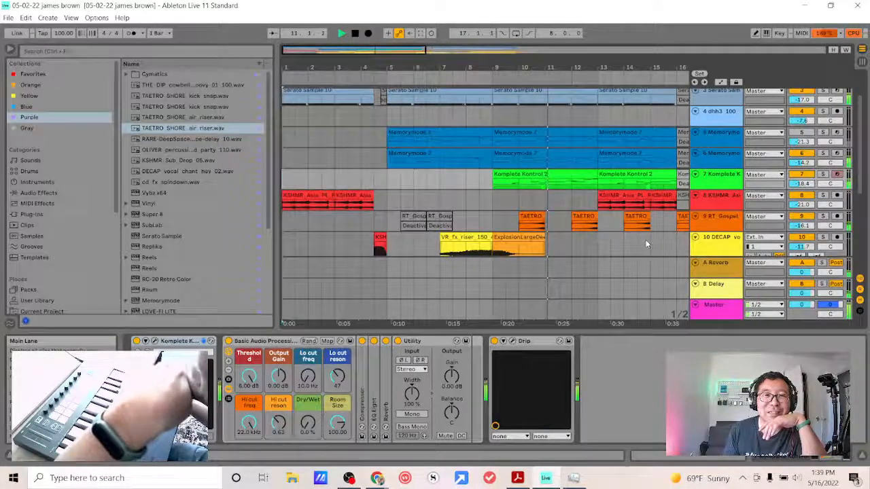
{"action": "scroll", "coordinate": [651, 197], "scroll_direction": "down", "scroll_amount": 8}
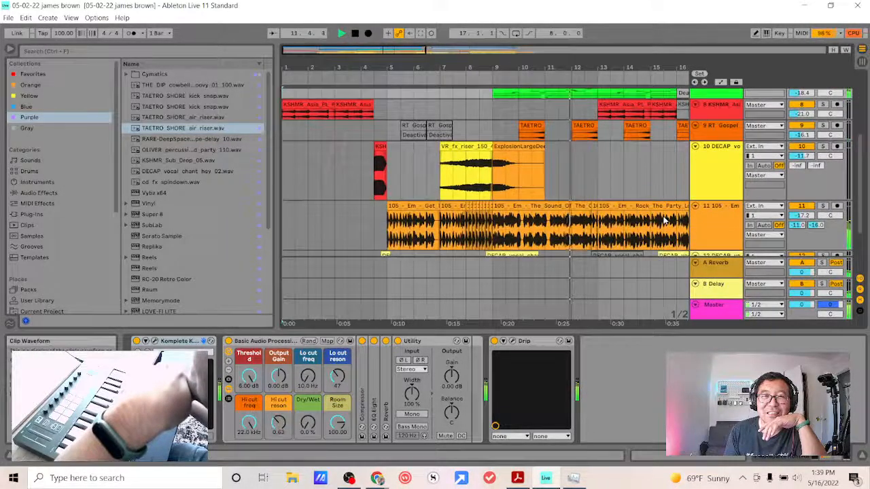
{"action": "scroll", "coordinate": [653, 231], "scroll_direction": "up", "scroll_amount": 3}
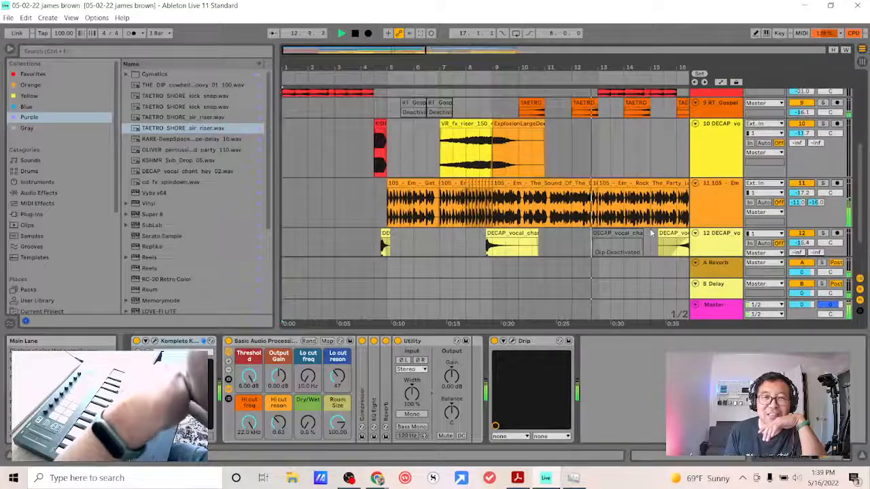
{"action": "scroll", "coordinate": [651, 238], "scroll_direction": "down", "scroll_amount": 1}
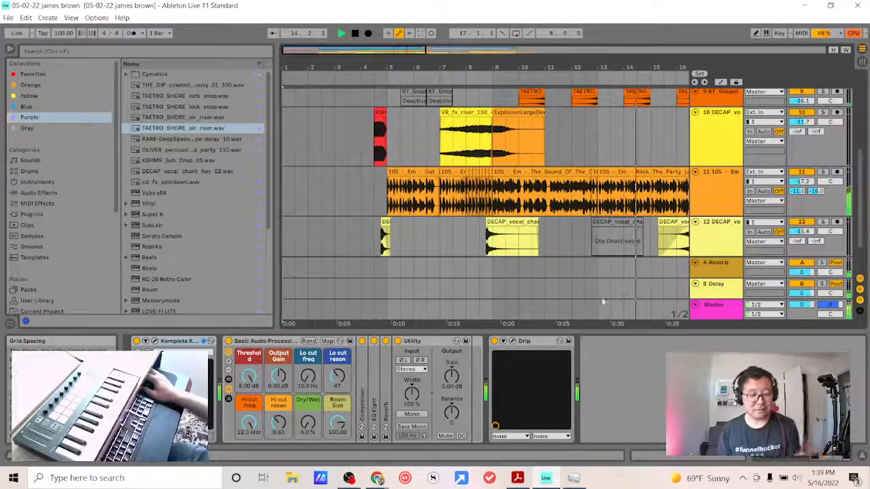
Step: Examine the section from bar 11 to bar 26 across all tracks as the arrangement plays
{"action": "scroll", "coordinate": [571, 272], "scroll_direction": "right", "scroll_amount": 6}
{"action": "scroll", "coordinate": [539, 243], "scroll_direction": "up", "scroll_amount": 1}
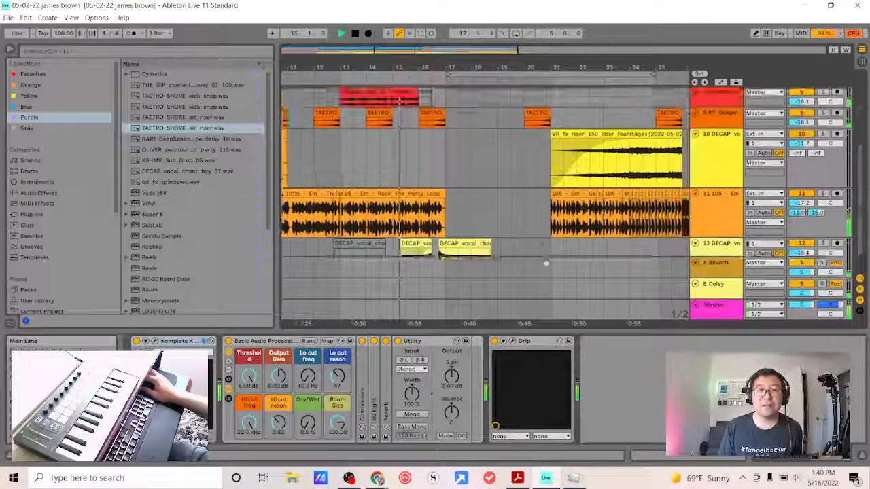
{"action": "scroll", "coordinate": [539, 243], "scroll_direction": "down", "scroll_amount": 5}
{"action": "scroll", "coordinate": [542, 184], "scroll_direction": "left", "scroll_amount": 1}
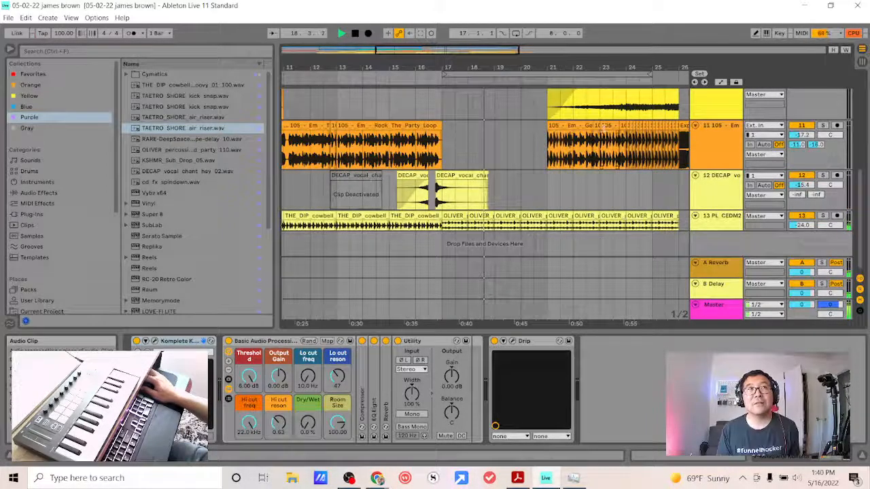
{"action": "scroll", "coordinate": [619, 182], "scroll_direction": "up", "scroll_amount": 8}
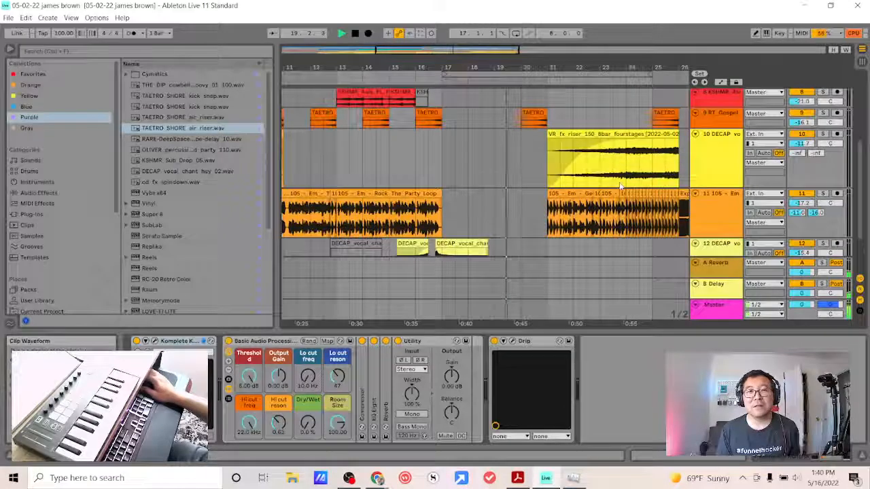
{"action": "scroll", "coordinate": [618, 181], "scroll_direction": "up", "scroll_amount": 2}
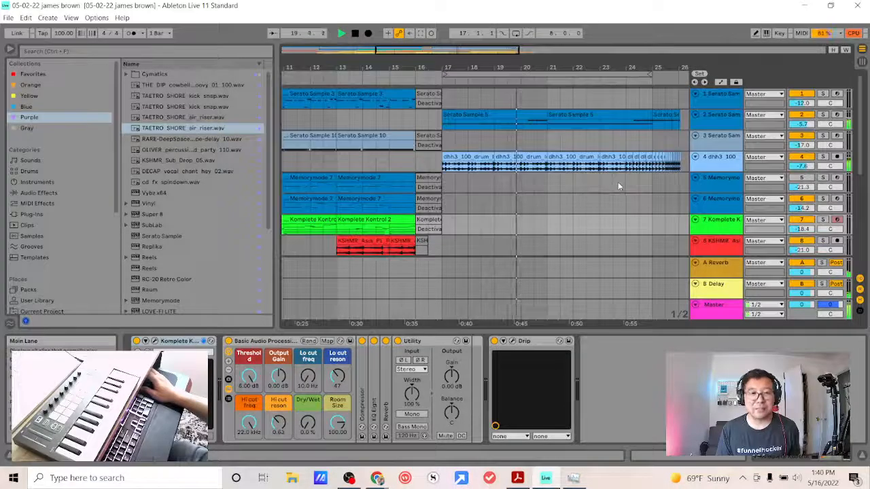
Step: Select track 2's Serato Sample clip at bar 21, view the sliced sample in its plug-in window, and close the window
{"action": "left_click", "coordinate": [556, 123]}
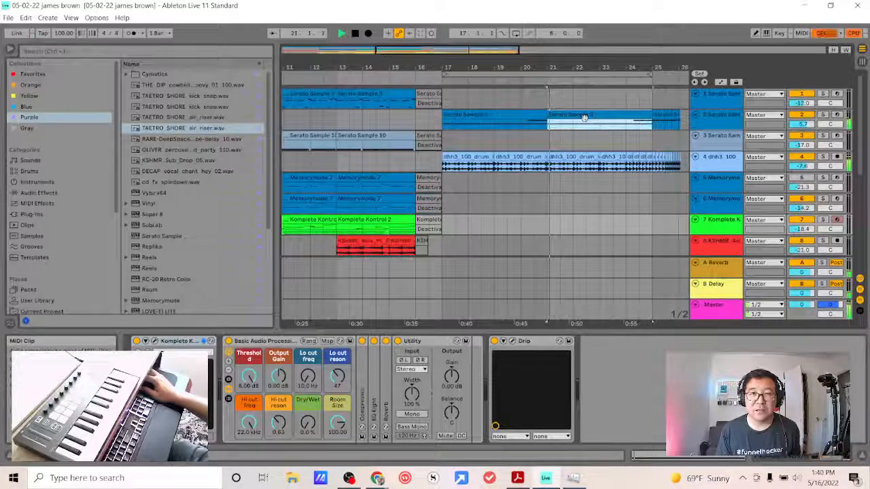
{"action": "left_click", "coordinate": [155, 341]}
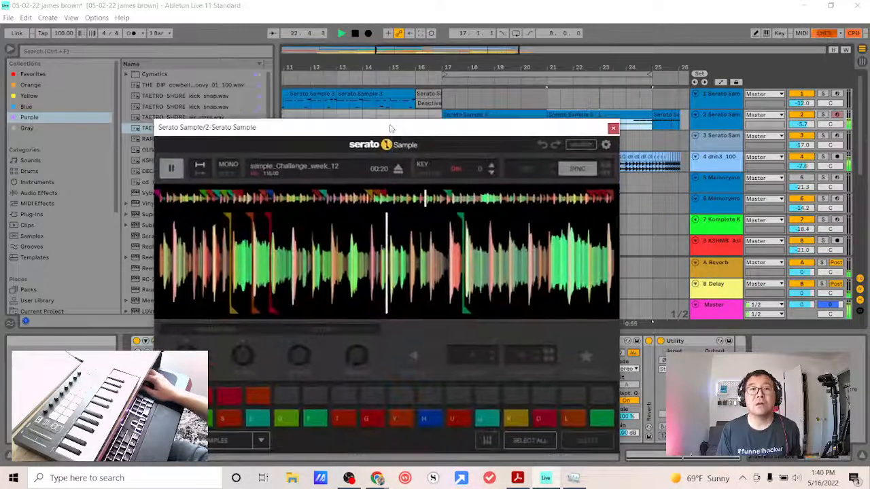
{"action": "left_click_drag", "start_coordinate": [391, 127], "coordinate": [418, 80]}
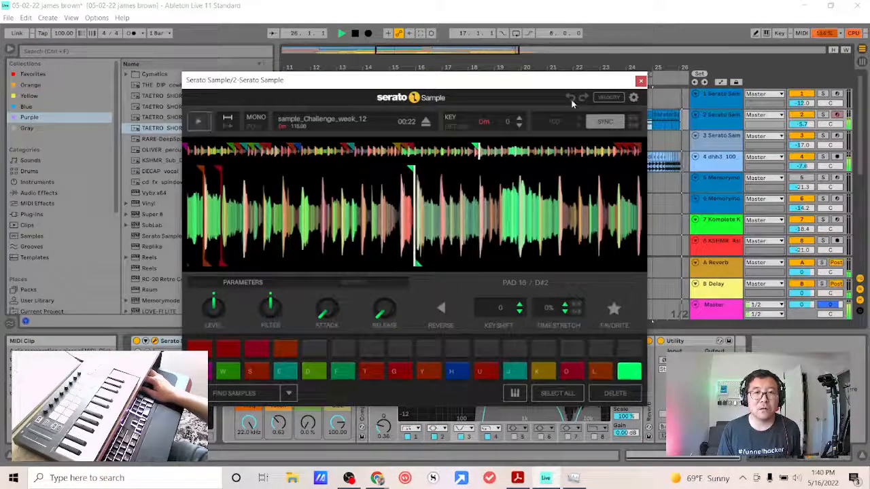
{"action": "left_click", "coordinate": [641, 83]}
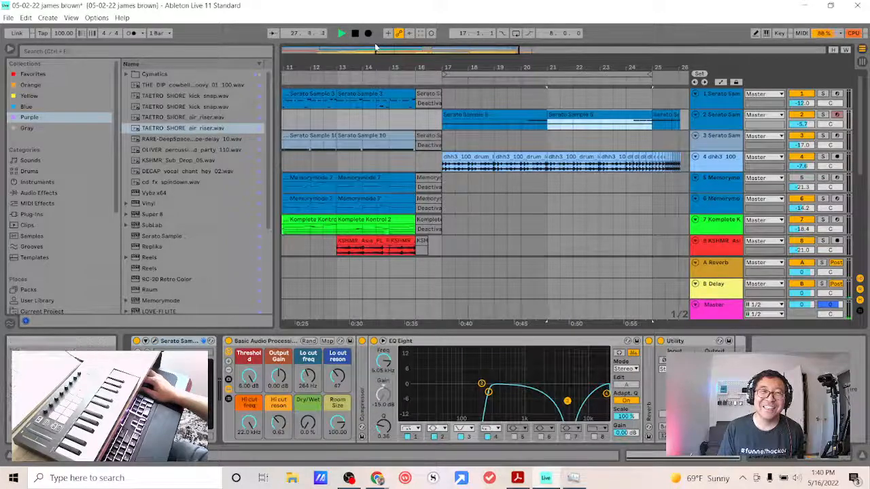
Step: Stop playback and return the view to the opening bars of the arrangement
{"action": "left_click", "coordinate": [357, 37]}
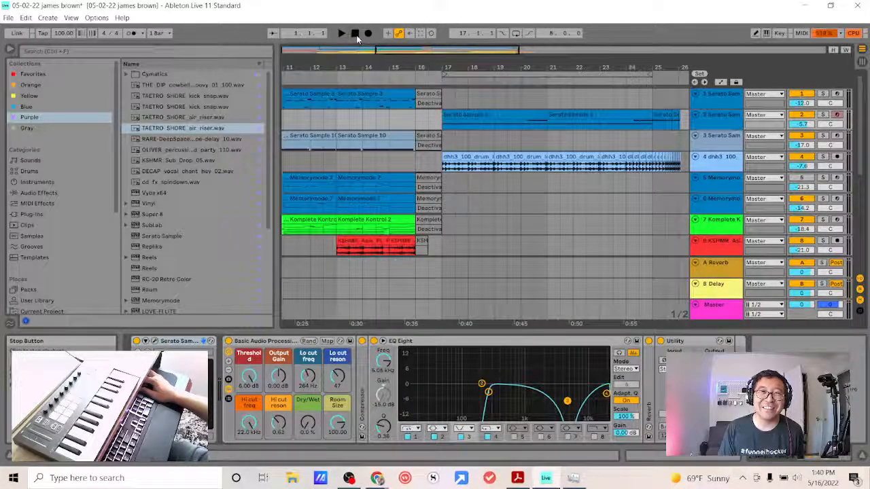
{"action": "left_click_drag", "start_coordinate": [324, 278], "coordinate": [543, 282]}
{"action": "left_click_drag", "start_coordinate": [469, 278], "coordinate": [592, 280]}
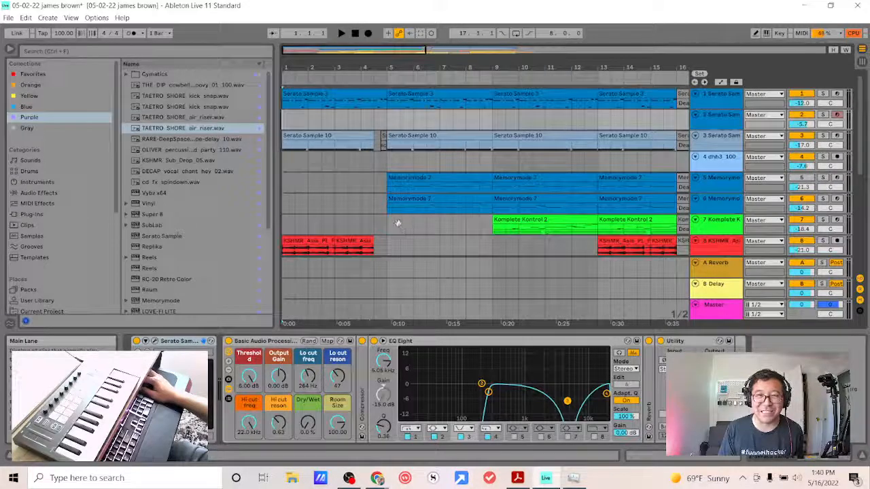
{"action": "left_click_drag", "start_coordinate": [377, 216], "coordinate": [382, 203]}
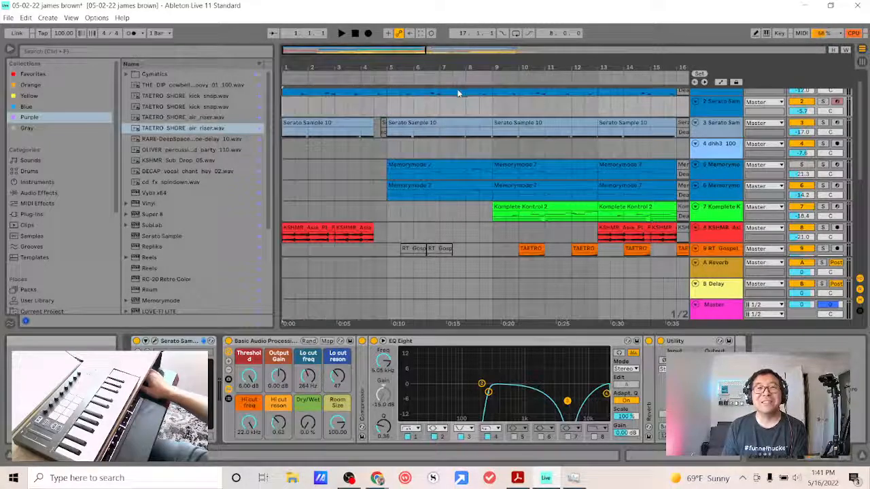
{"action": "left_click", "coordinate": [306, 194]}
{"action": "left_click", "coordinate": [295, 193]}
{"action": "left_click", "coordinate": [289, 193]}
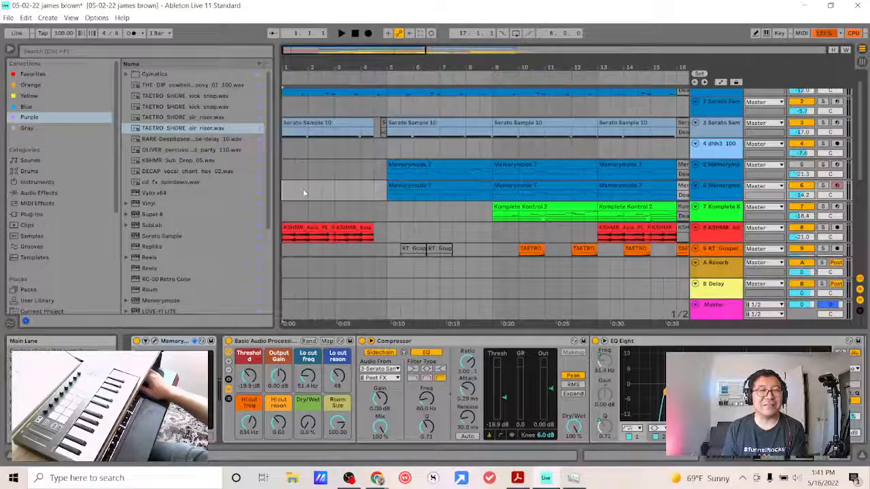
{"action": "left_click", "coordinate": [297, 193]}
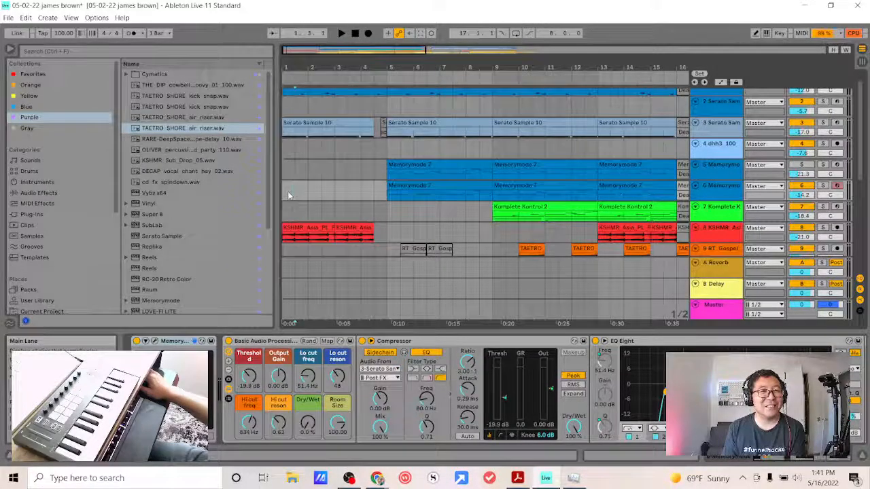
{"action": "left_click", "coordinate": [308, 167]}
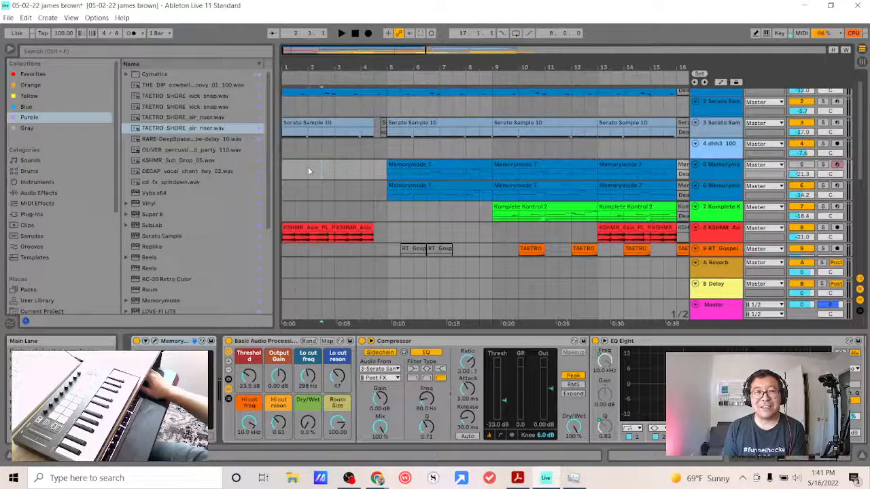
{"action": "left_click", "coordinate": [297, 170]}
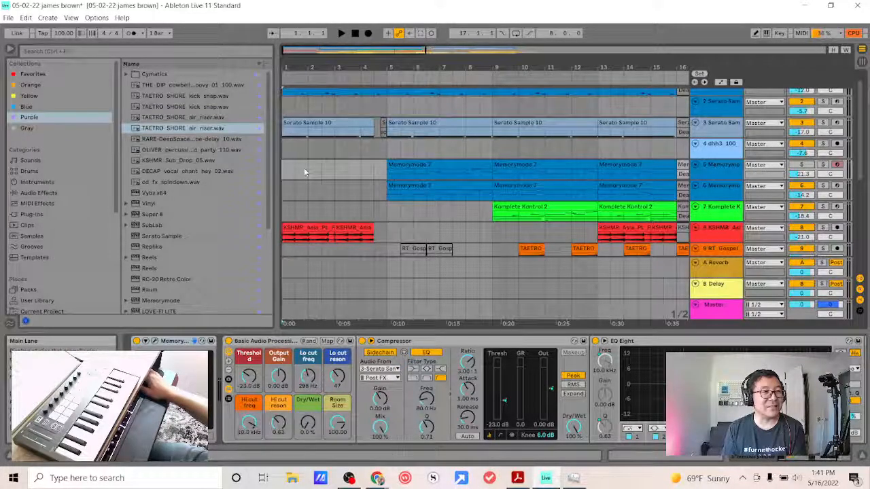
{"action": "left_click", "coordinate": [295, 171]}
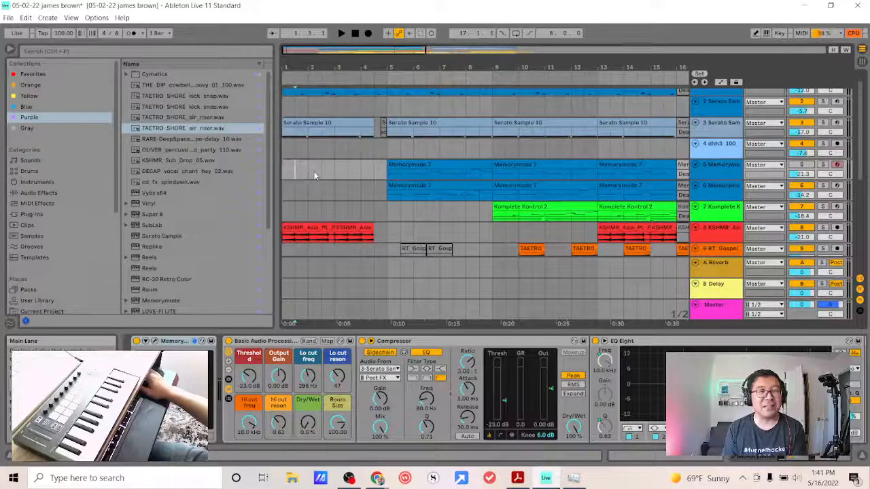
{"action": "left_click", "coordinate": [294, 173]}
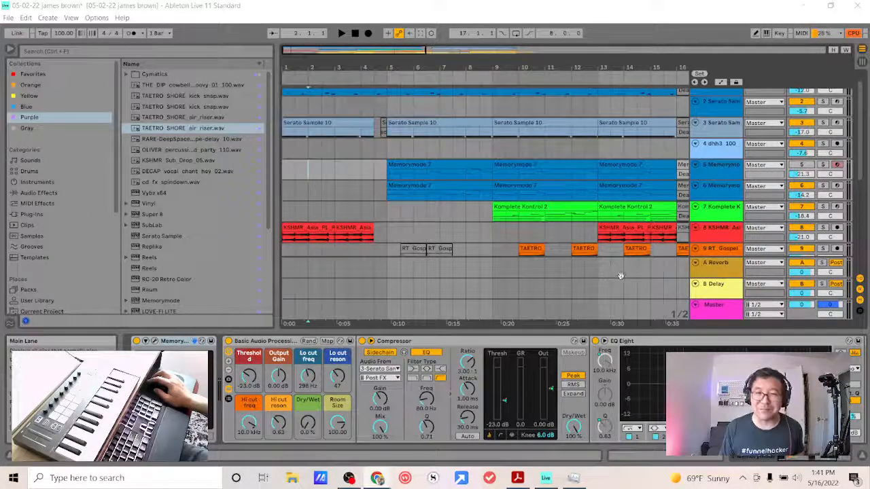
{"action": "left_click_drag", "start_coordinate": [621, 276], "coordinate": [461, 278]}
{"action": "left_click_drag", "start_coordinate": [562, 278], "coordinate": [469, 280]}
{"action": "left_click_drag", "start_coordinate": [598, 278], "coordinate": [540, 287]}
{"action": "left_click_drag", "start_coordinate": [584, 251], "coordinate": [552, 138]}
{"action": "left_click_drag", "start_coordinate": [473, 160], "coordinate": [624, 216]}
{"action": "left_click_drag", "start_coordinate": [402, 189], "coordinate": [453, 197]}
{"action": "left_click_drag", "start_coordinate": [364, 199], "coordinate": [458, 190]}
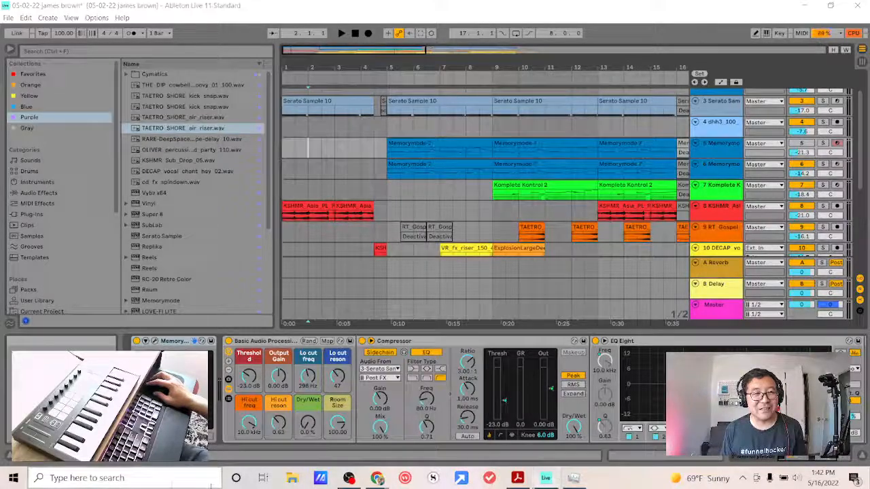
Step: Switch to the Spotify app and look over its home page
{"action": "left_click", "coordinate": [95, 478]}
{"action": "type", "text": "spotify"}
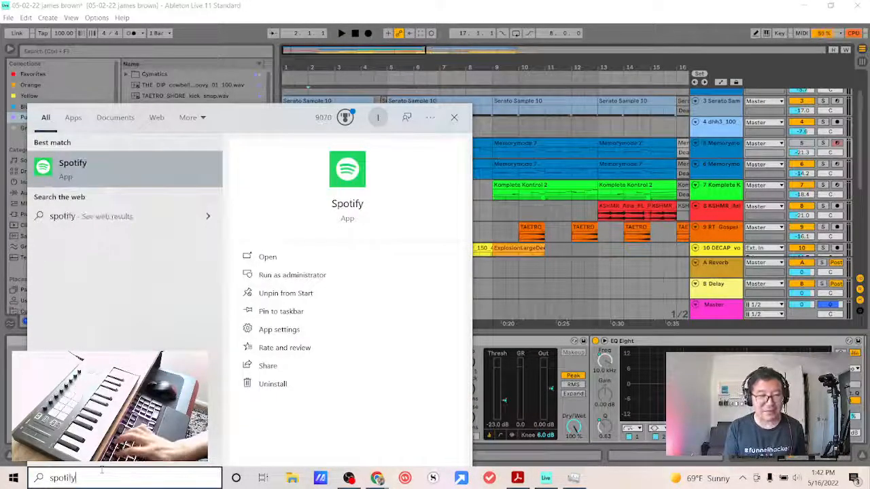
{"action": "key", "text": "Return"}
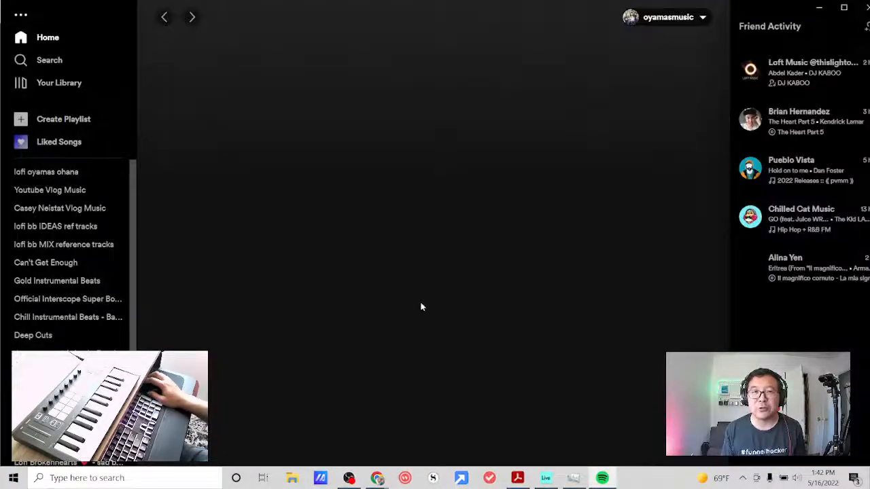
{"action": "scroll", "coordinate": [367, 306], "scroll_direction": "down", "scroll_amount": 7}
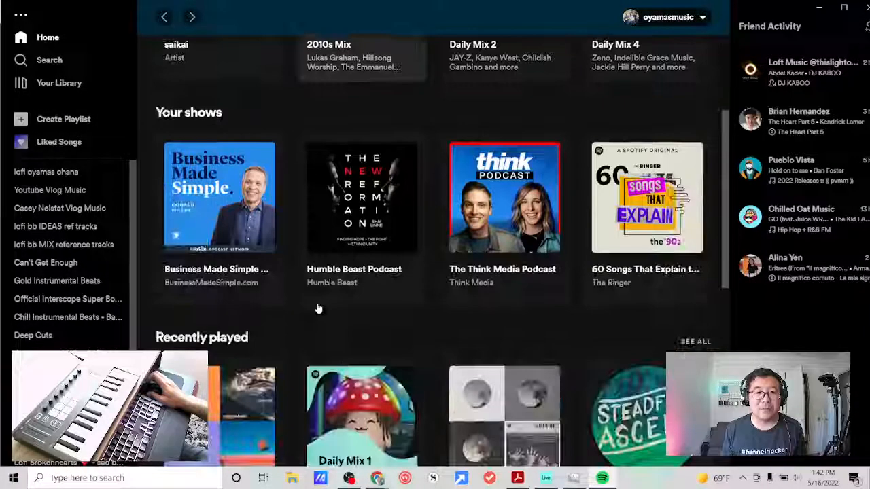
{"action": "scroll", "coordinate": [312, 311], "scroll_direction": "up", "scroll_amount": 3}
{"action": "scroll", "coordinate": [312, 311], "scroll_direction": "up", "scroll_amount": 4}
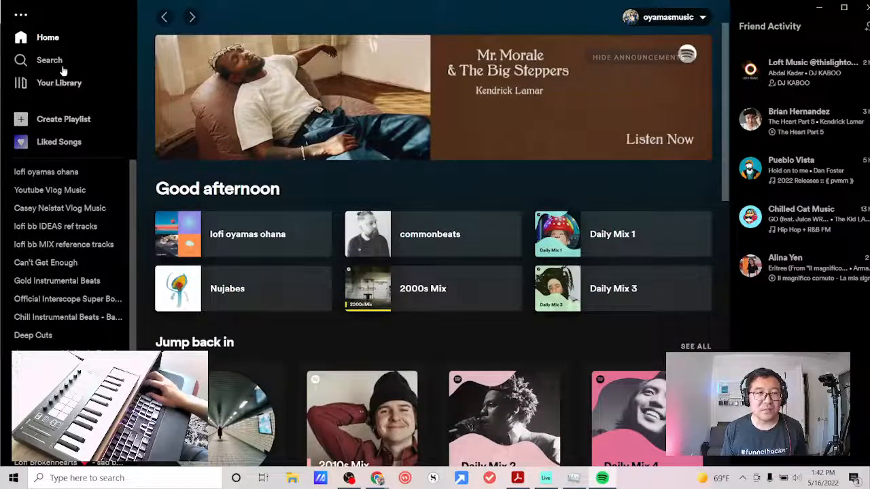
Step: Search Spotify for "casey neistat" and open the Casey Neistat Vlog Music playlist
{"action": "left_click", "coordinate": [95, 64]}
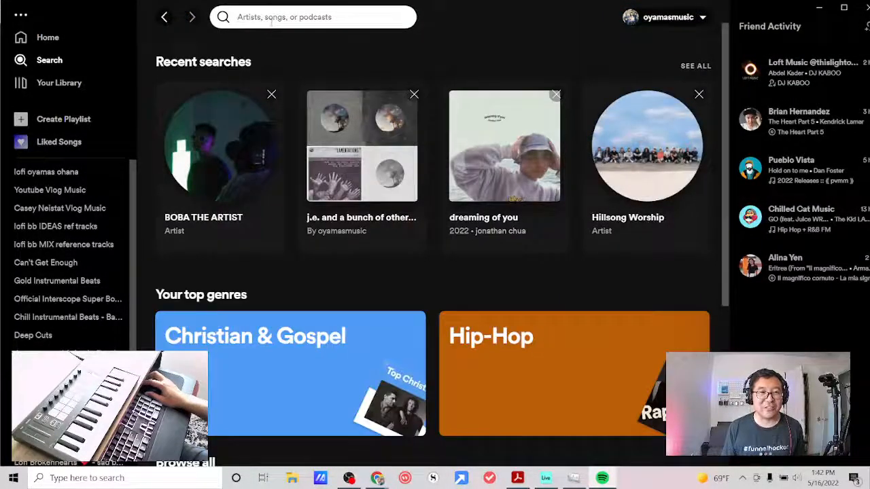
{"action": "left_click", "coordinate": [270, 22]}
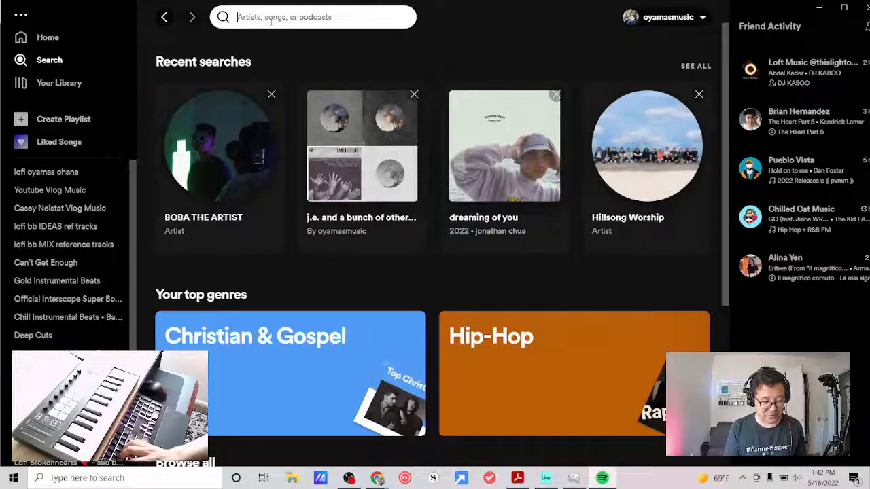
{"action": "type", "text": "casey neist"}
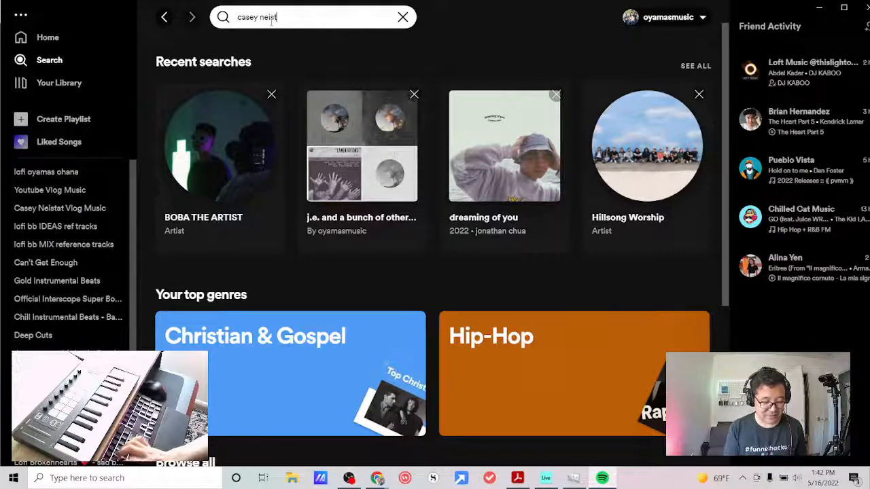
{"action": "type", "text": "at"}
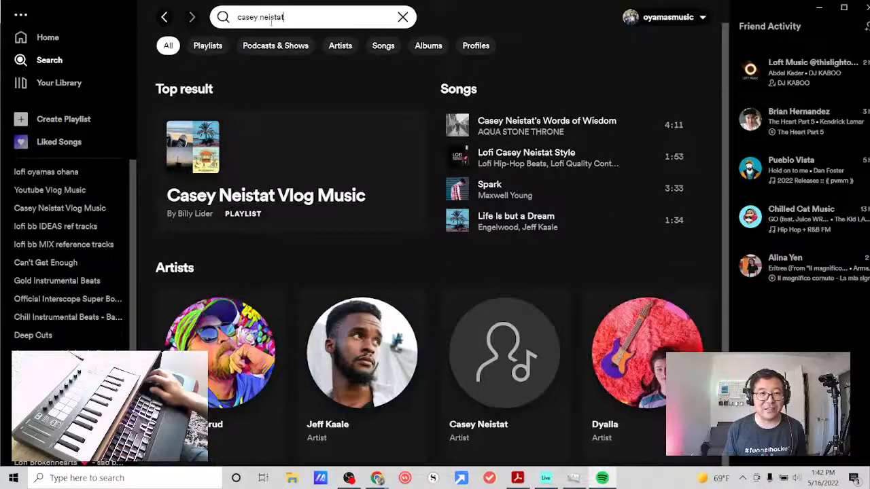
{"action": "left_click", "coordinate": [288, 198]}
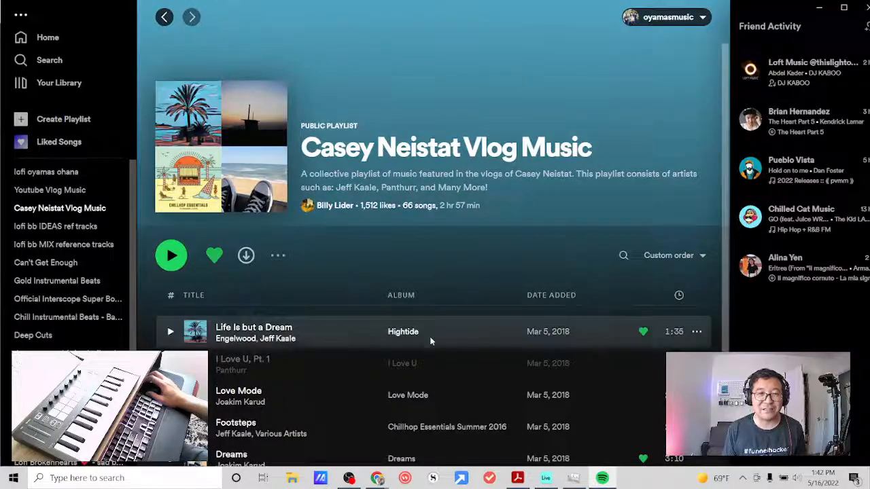
Step: Look through the songs in the Casey Neistat Vlog Music playlist, return to its top, and switch back to Ableton Live
{"action": "scroll", "coordinate": [312, 341], "scroll_direction": "down", "scroll_amount": 5}
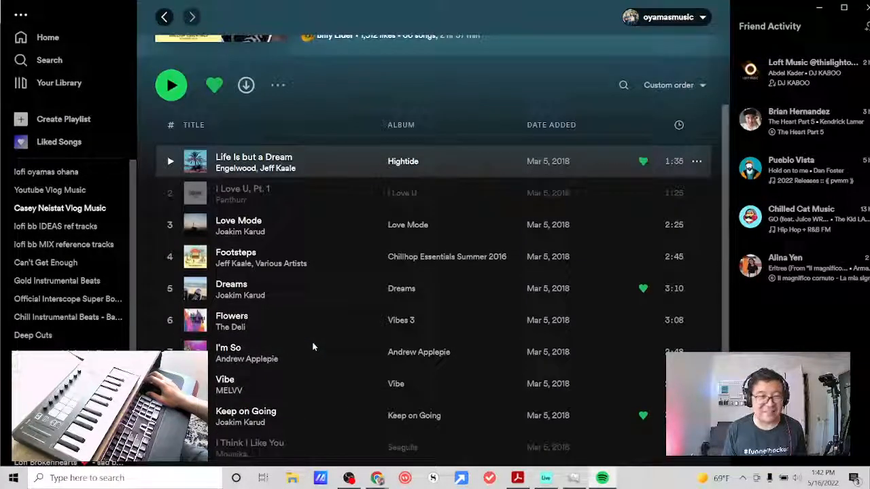
{"action": "scroll", "coordinate": [313, 336], "scroll_direction": "down", "scroll_amount": 3}
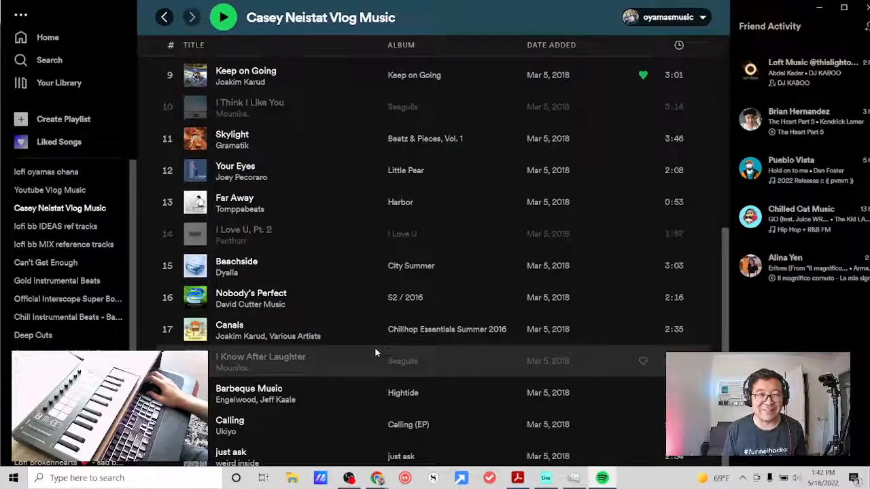
{"action": "scroll", "coordinate": [374, 352], "scroll_direction": "down", "scroll_amount": 2}
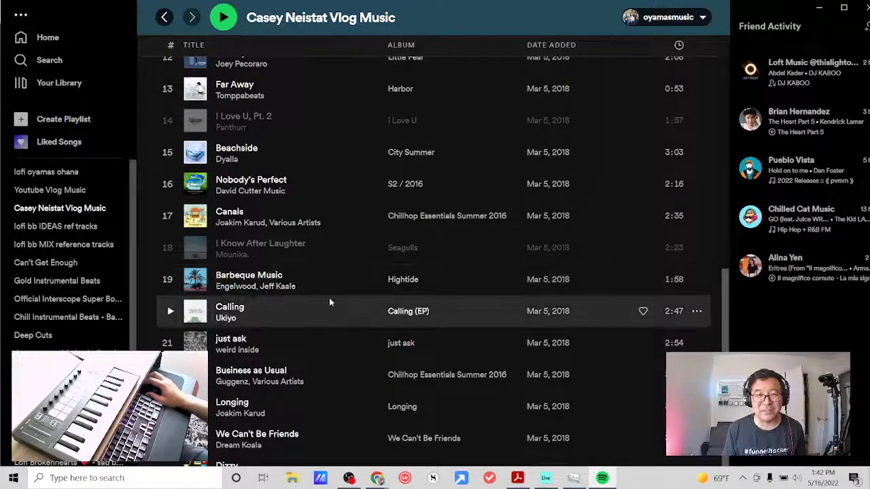
{"action": "scroll", "coordinate": [323, 301], "scroll_direction": "down", "scroll_amount": 4}
{"action": "scroll", "coordinate": [328, 301], "scroll_direction": "down", "scroll_amount": 4}
{"action": "scroll", "coordinate": [324, 301], "scroll_direction": "down", "scroll_amount": 4}
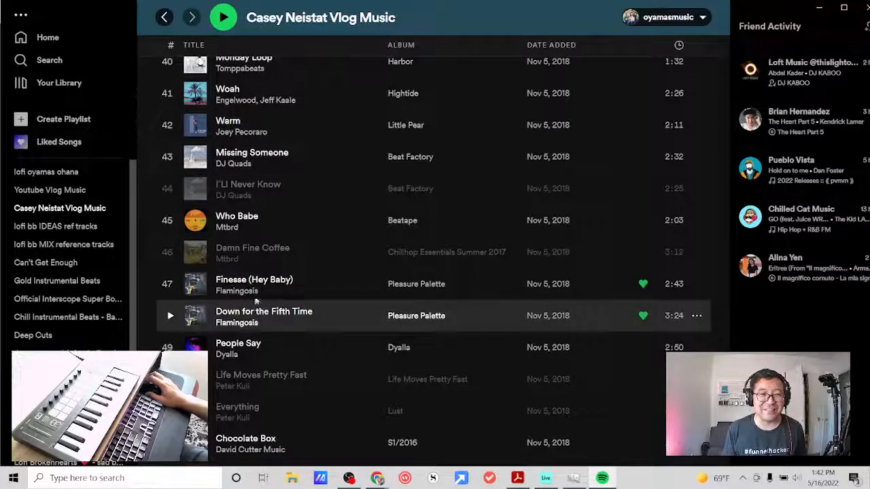
{"action": "scroll", "coordinate": [424, 289], "scroll_direction": "up", "scroll_amount": 15}
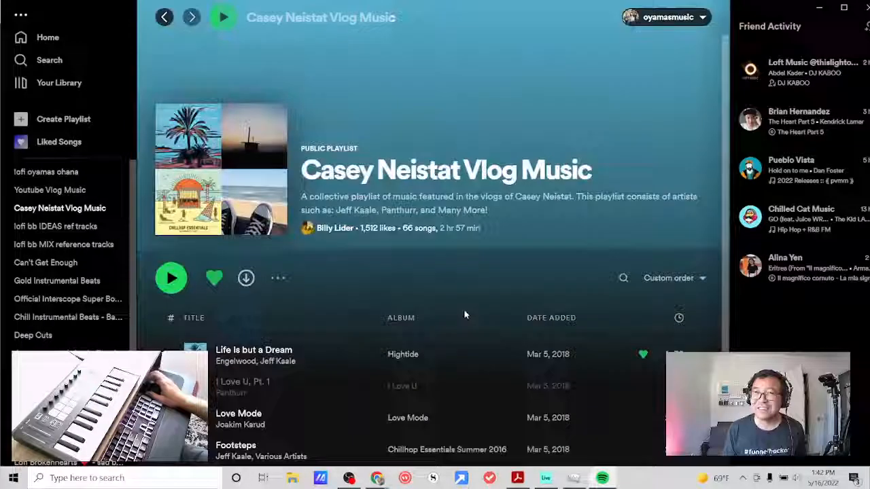
{"action": "scroll", "coordinate": [465, 314], "scroll_direction": "up", "scroll_amount": 1}
{"action": "left_click", "coordinate": [821, 8]}
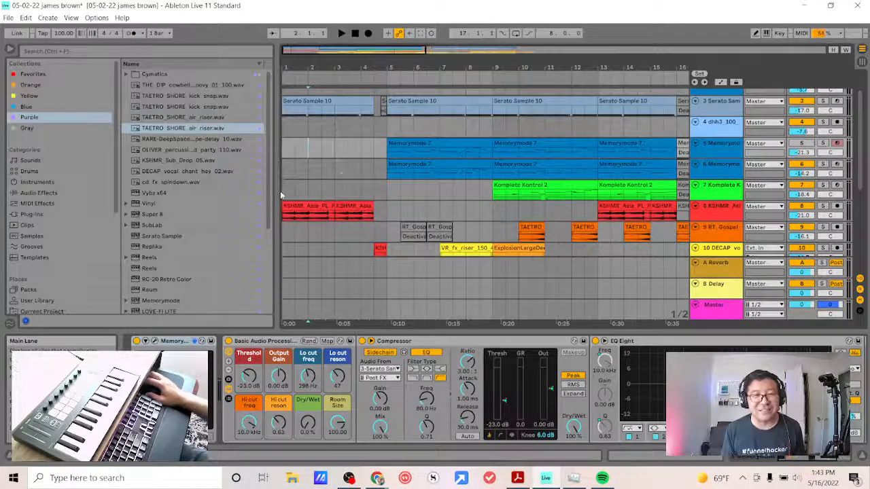
Step: Examine the first eight bars of the james brown arrangement, from track 7 down to the DECAP vocal track and back up to track 4
{"action": "left_click", "coordinate": [359, 183]}
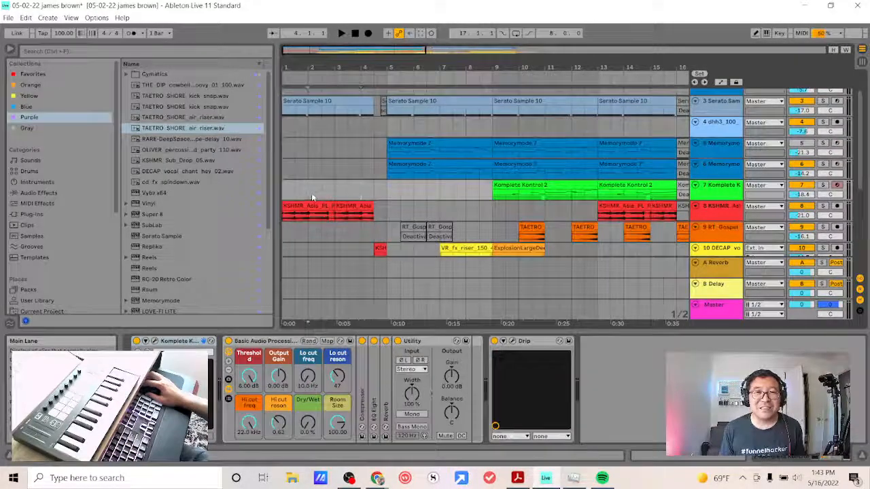
{"action": "left_click", "coordinate": [288, 194]}
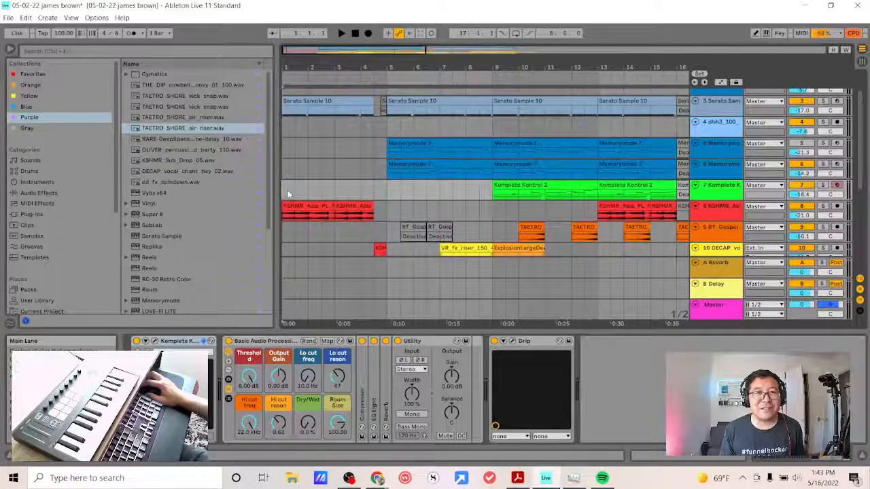
{"action": "left_click", "coordinate": [339, 195]}
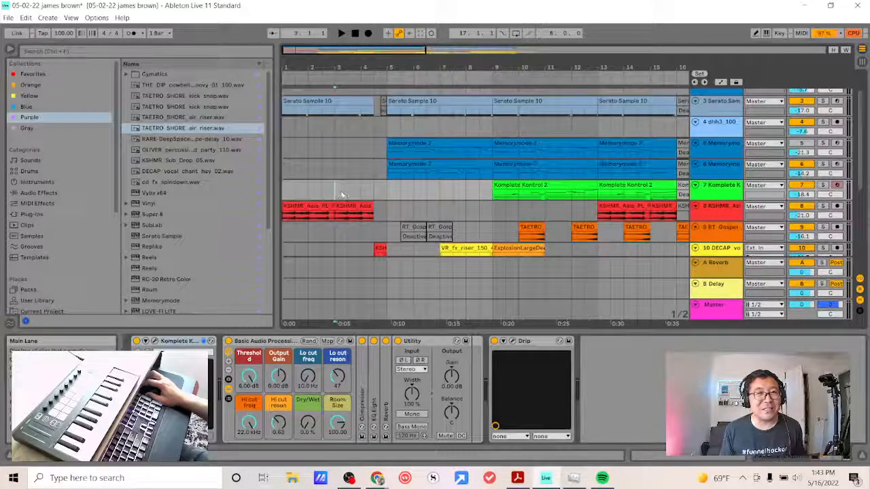
{"action": "left_click", "coordinate": [375, 194]}
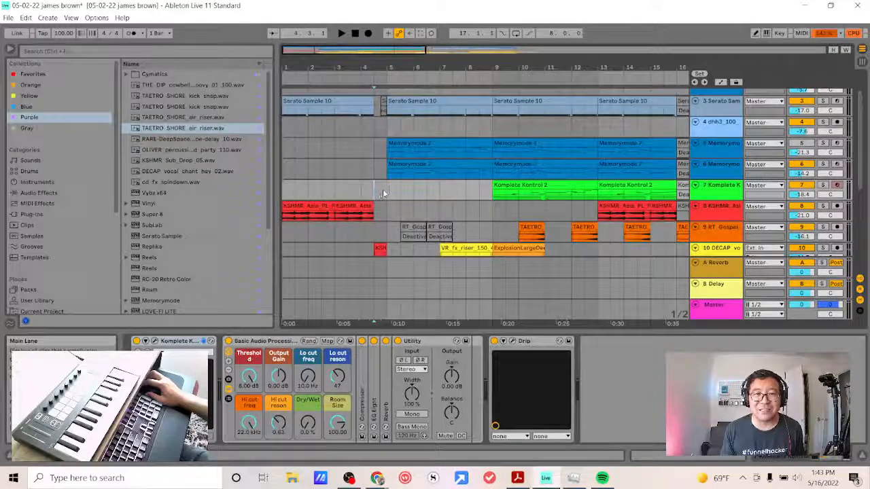
{"action": "left_click", "coordinate": [406, 191]}
{"action": "scroll", "coordinate": [406, 192], "scroll_direction": "down", "scroll_amount": 4}
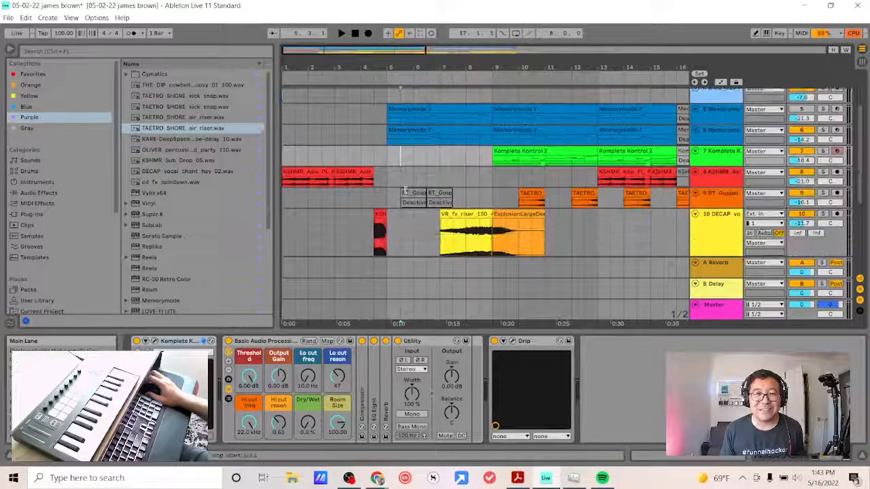
{"action": "scroll", "coordinate": [400, 191], "scroll_direction": "down", "scroll_amount": 1}
{"action": "scroll", "coordinate": [399, 192], "scroll_direction": "up", "scroll_amount": 4}
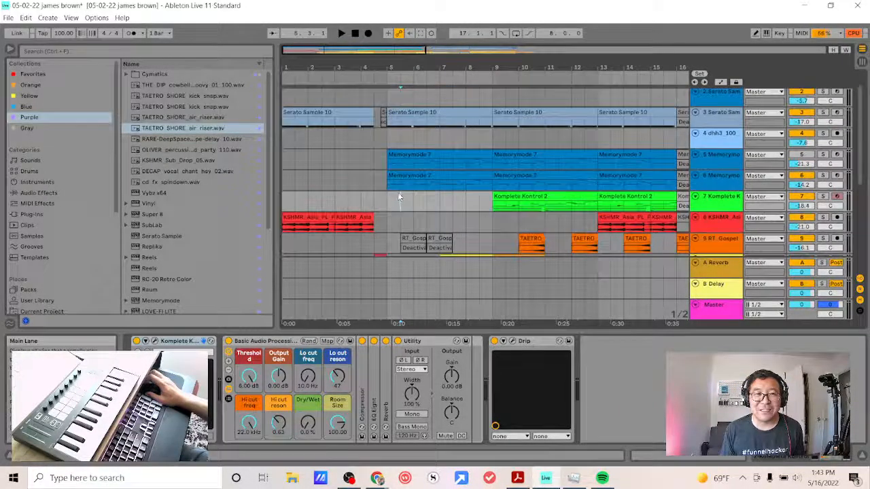
{"action": "left_click", "coordinate": [483, 207]}
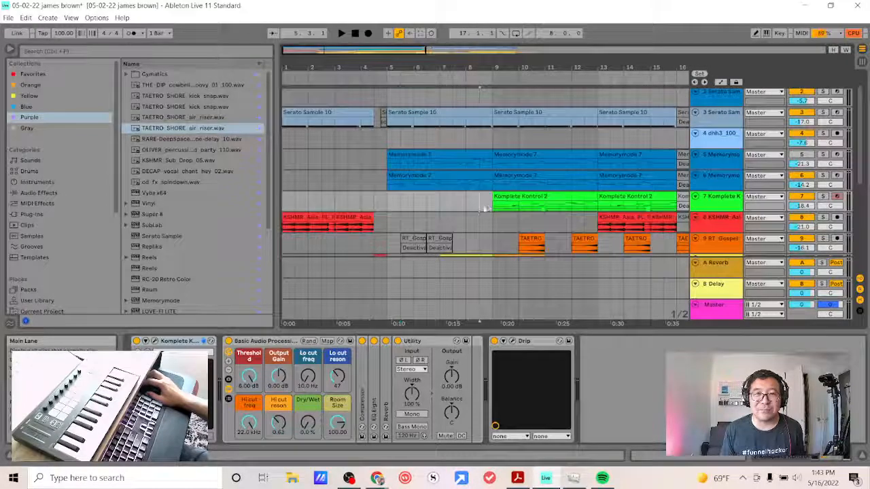
{"action": "left_click_drag", "start_coordinate": [390, 197], "coordinate": [490, 207]}
{"action": "scroll", "coordinate": [457, 219], "scroll_direction": "up", "scroll_amount": 2}
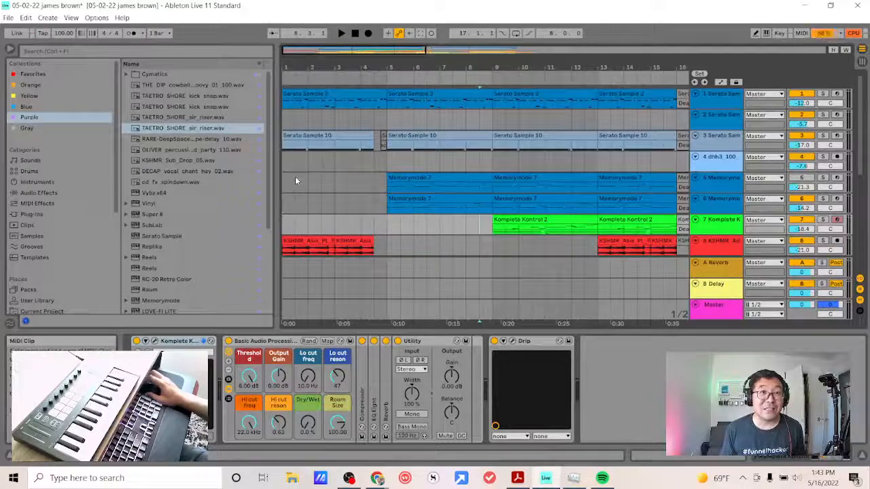
{"action": "left_click", "coordinate": [287, 169]}
{"action": "left_click", "coordinate": [388, 166]}
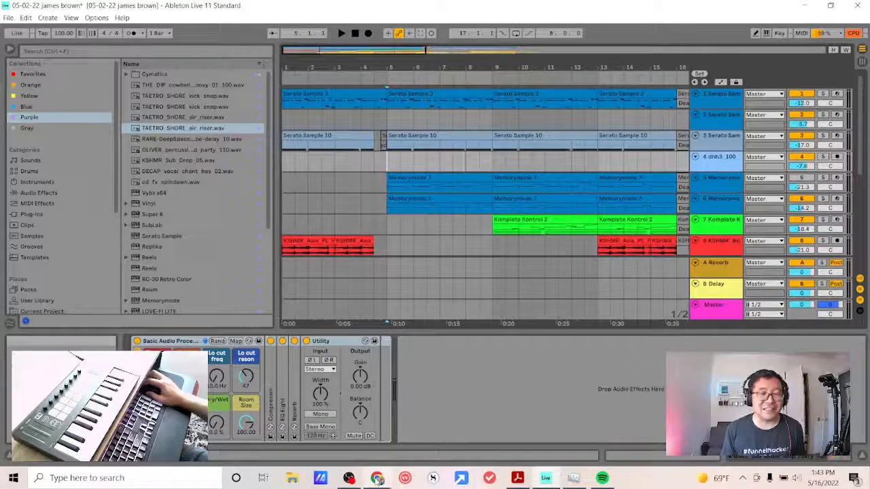
{"action": "mouse_move", "coordinate": [377, 478]}
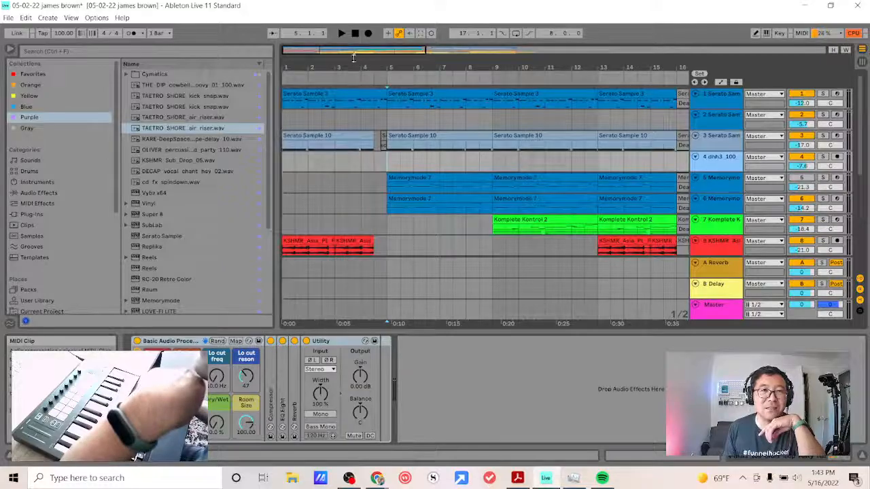
{"action": "left_click", "coordinate": [355, 32]}
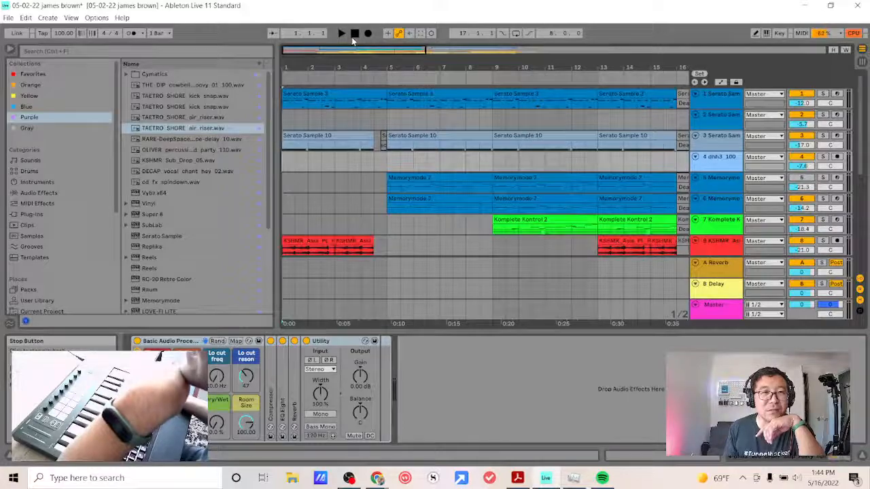
{"action": "left_click", "coordinate": [9, 18]}
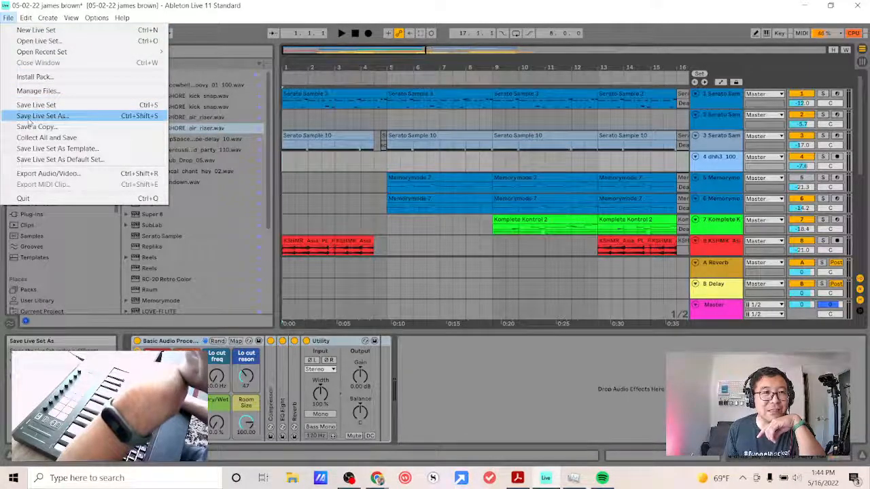
{"action": "left_click", "coordinate": [416, 241]}
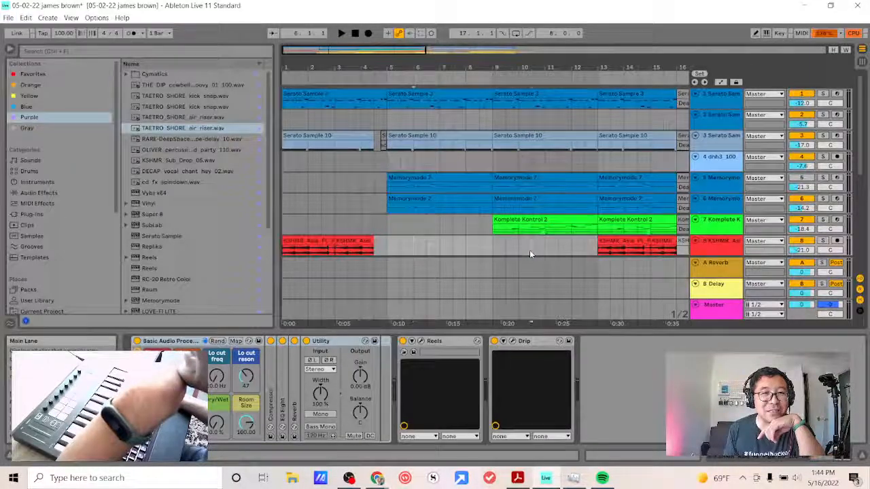
{"action": "left_click", "coordinate": [499, 253]}
{"action": "left_click", "coordinate": [390, 252]}
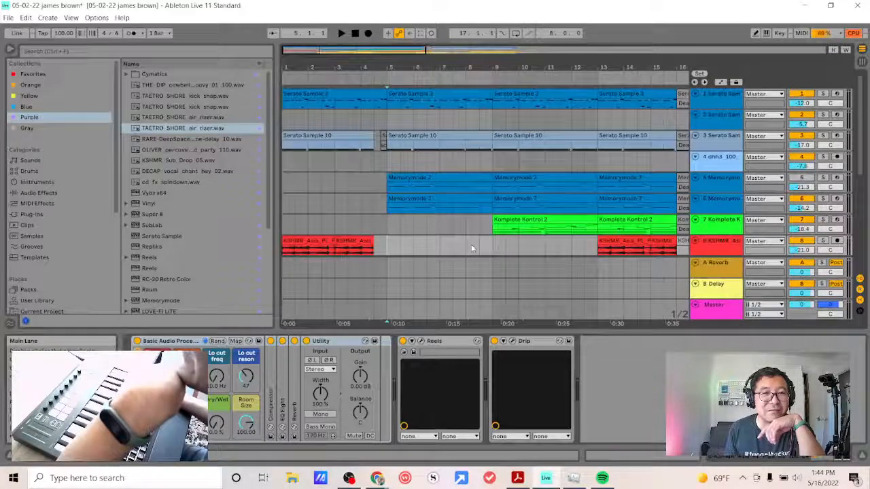
{"action": "left_click", "coordinate": [390, 228]}
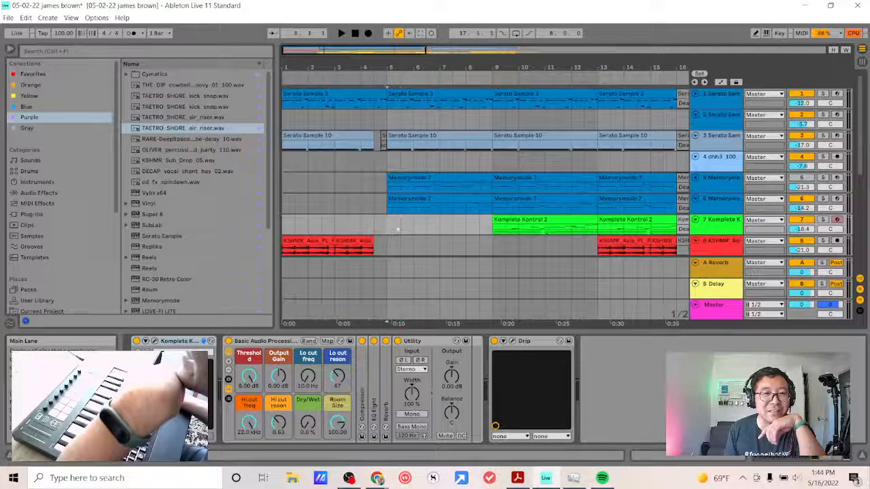
{"action": "left_click", "coordinate": [480, 165]}
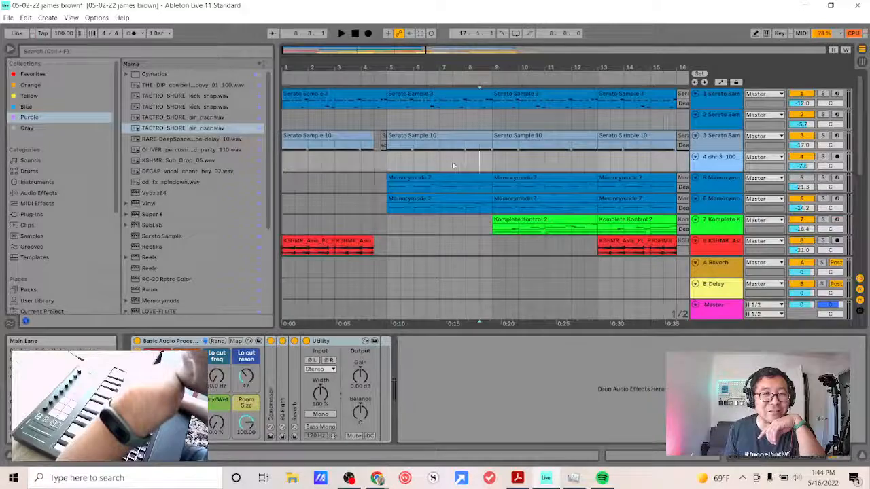
Step: Select track 3's Serato Sample 10 clip at bar 5 and duplicate it
{"action": "left_click", "coordinate": [415, 140]}
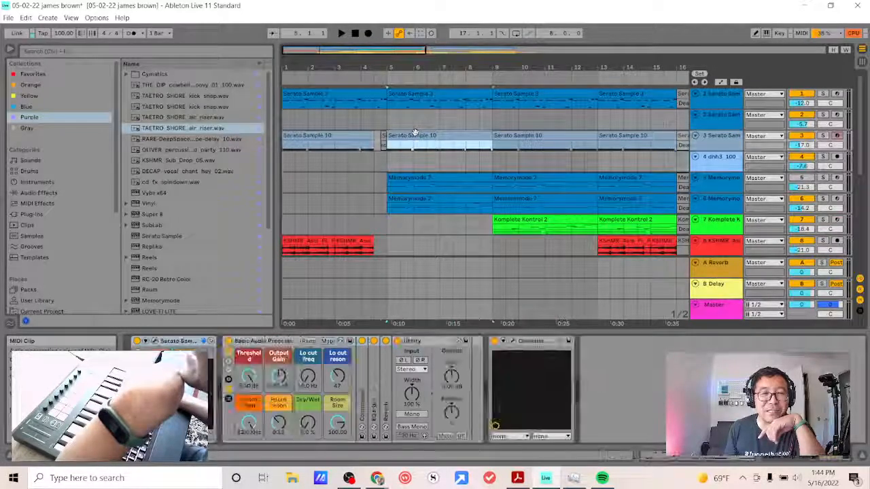
{"action": "key", "text": "ctrl+d"}
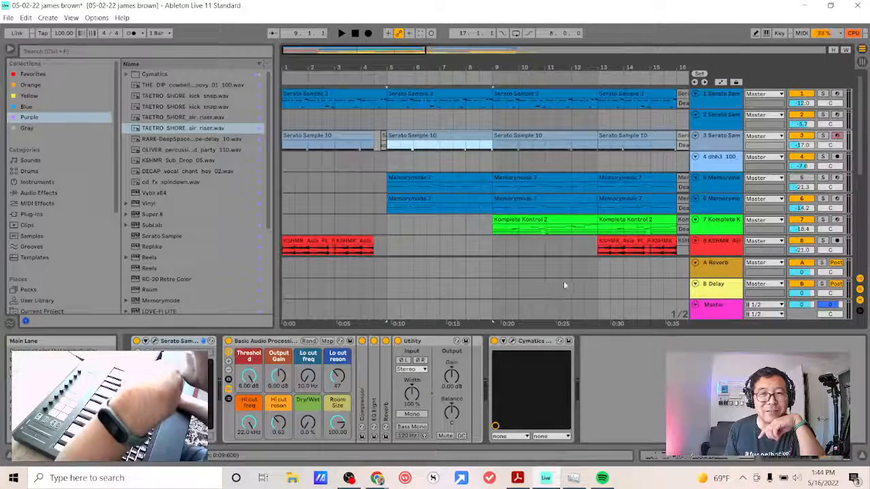
Step: Examine the james brown arrangement up to about bar 22, from the Serato Sample tracks down to track 13 and back up
{"action": "scroll", "coordinate": [577, 275], "scroll_direction": "right", "scroll_amount": 5}
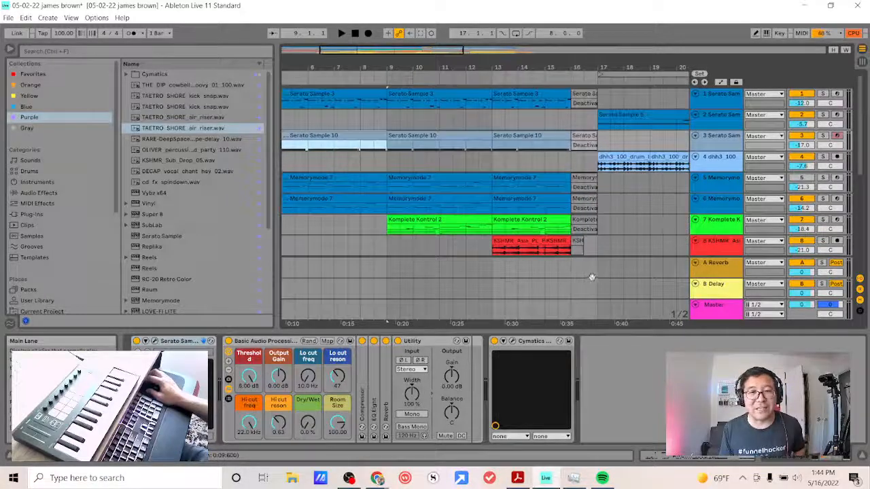
{"action": "scroll", "coordinate": [538, 202], "scroll_direction": "down", "scroll_amount": 3}
{"action": "scroll", "coordinate": [538, 202], "scroll_direction": "down", "scroll_amount": 5}
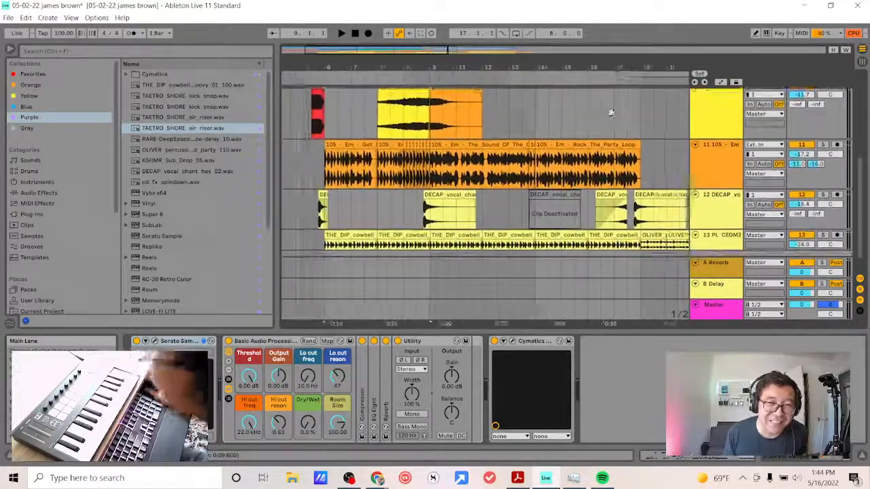
{"action": "scroll", "coordinate": [556, 155], "scroll_direction": "down", "scroll_amount": 2}
{"action": "scroll", "coordinate": [556, 154], "scroll_direction": "left", "scroll_amount": 2}
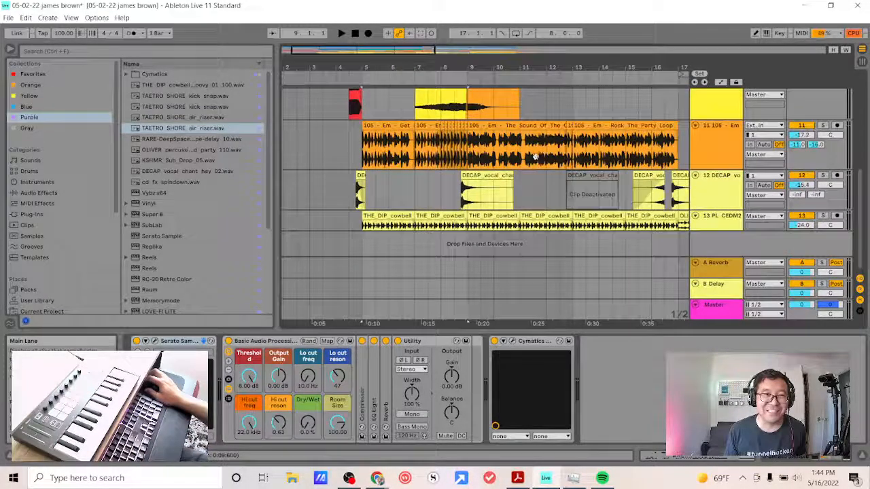
{"action": "left_click_drag", "start_coordinate": [363, 103], "coordinate": [323, 193]}
{"action": "left_click", "coordinate": [312, 192]}
{"action": "left_click_drag", "start_coordinate": [437, 191], "coordinate": [339, 278]}
{"action": "left_click_drag", "start_coordinate": [501, 187], "coordinate": [452, 231]}
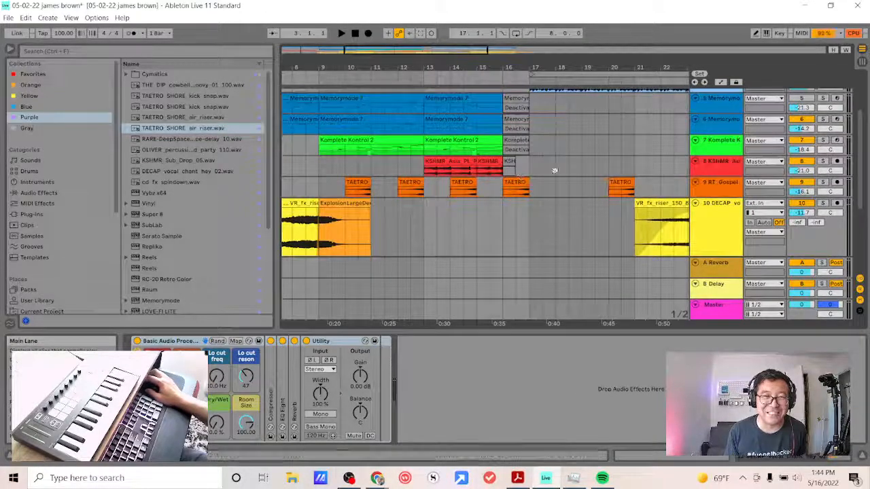
{"action": "left_click_drag", "start_coordinate": [558, 167], "coordinate": [538, 229]}
{"action": "left_click_drag", "start_coordinate": [571, 173], "coordinate": [696, 257]}
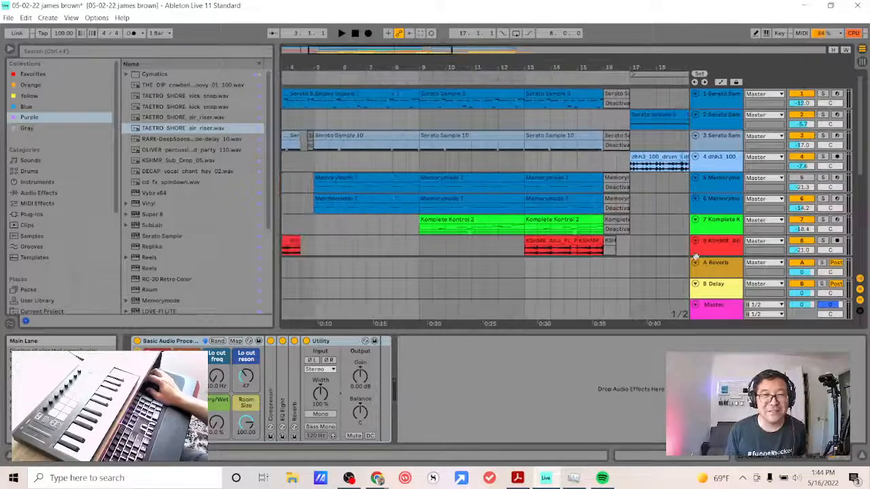
Step: Open the recent set "04-25-22 [june jizzle sample challenge] jammmmmmm extended"
{"action": "left_click", "coordinate": [8, 17]}
{"action": "mouse_move", "coordinate": [48, 53]}
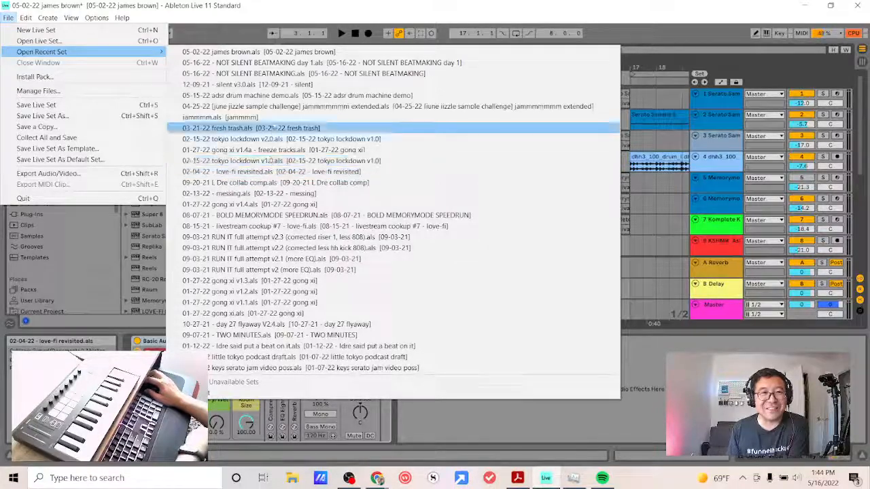
{"action": "left_click", "coordinate": [452, 96]}
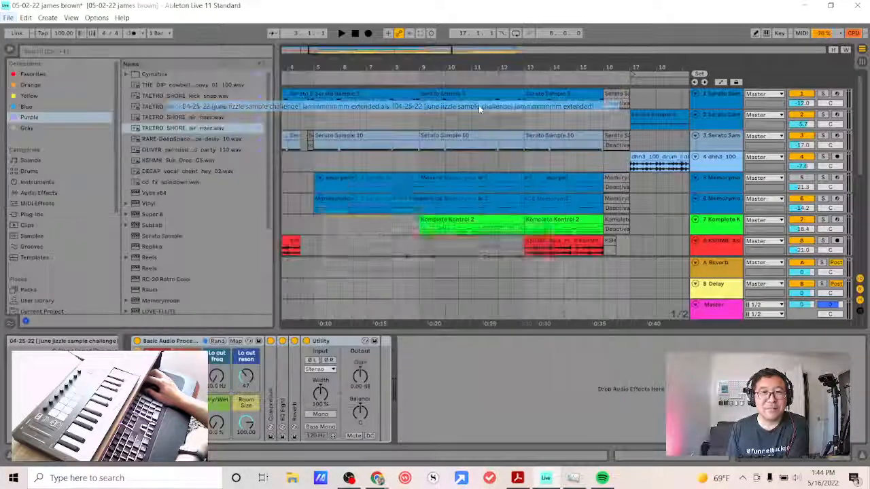
{"action": "left_click", "coordinate": [385, 258]}
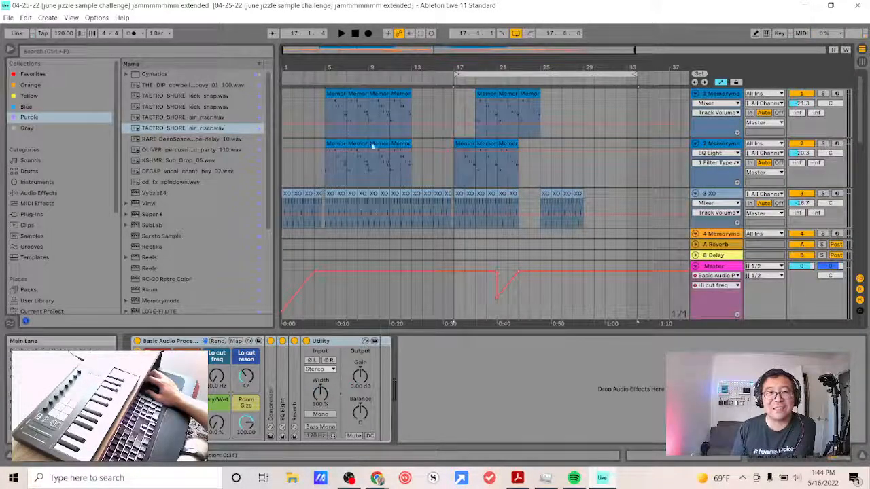
Step: Play the arrangement while examining its Memorymode, XO, Serato Sample and audio tracks, select the XO track, and stop playback
{"action": "left_click", "coordinate": [354, 34]}
{"action": "left_click", "coordinate": [342, 33]}
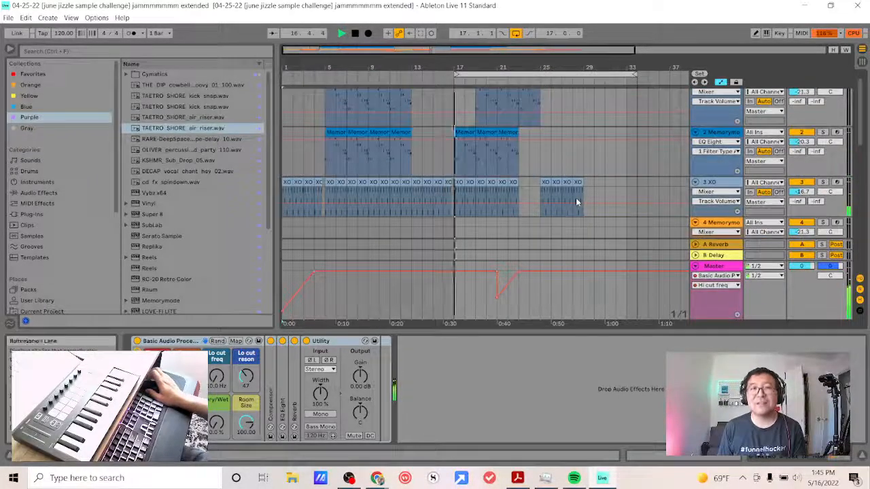
{"action": "scroll", "coordinate": [552, 196], "scroll_direction": "down", "scroll_amount": 8}
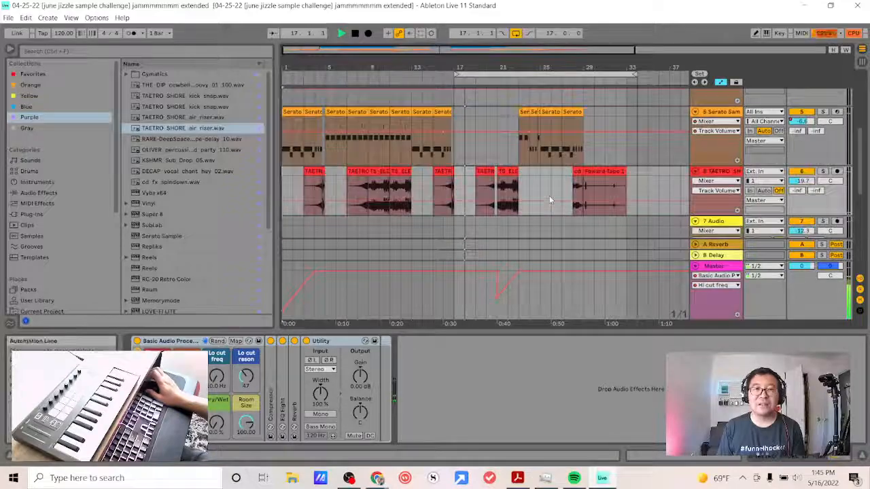
{"action": "scroll", "coordinate": [549, 201], "scroll_direction": "up", "scroll_amount": 6}
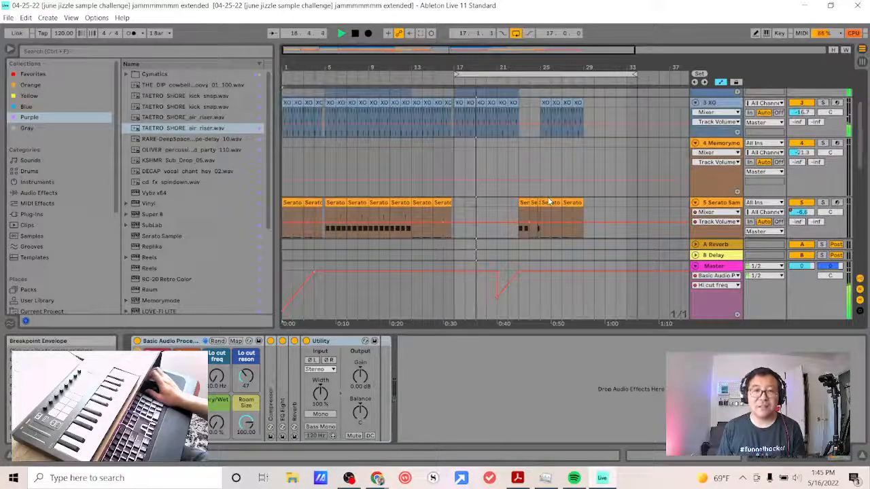
{"action": "scroll", "coordinate": [543, 194], "scroll_direction": "up", "scroll_amount": 2}
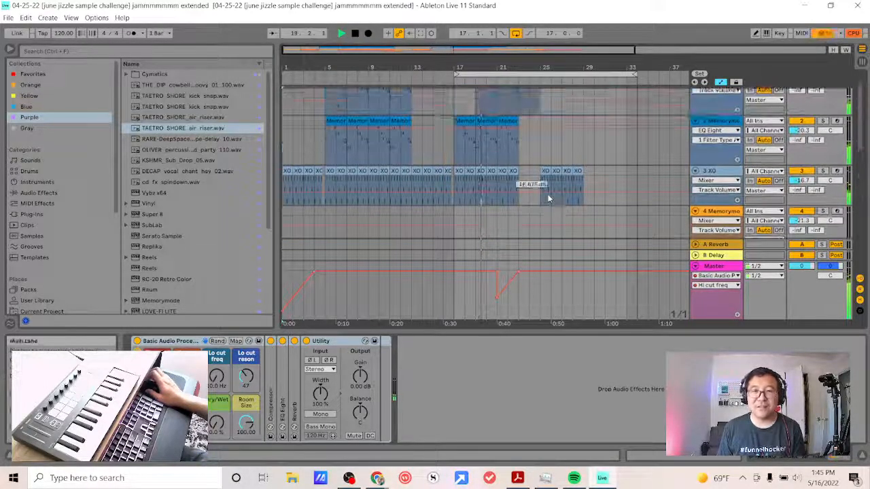
{"action": "left_click", "coordinate": [709, 171]}
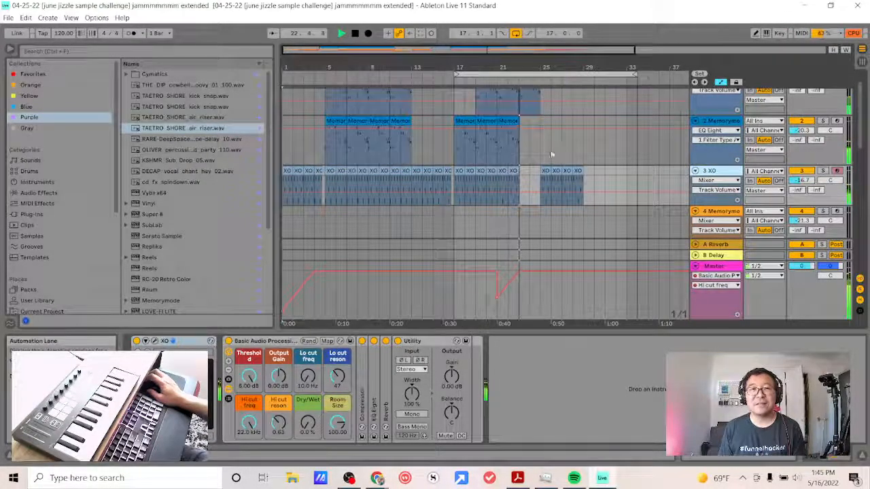
{"action": "scroll", "coordinate": [545, 143], "scroll_direction": "up", "scroll_amount": 2}
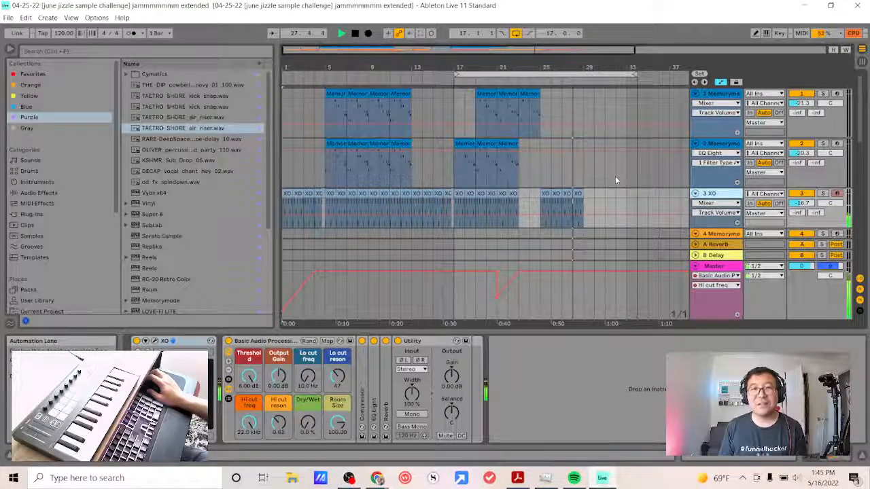
{"action": "left_click", "coordinate": [355, 33]}
Step: Hide the automation lanes and place the insert marker at bar 25 on Memorymode track 2
{"action": "left_click", "coordinate": [562, 152]}
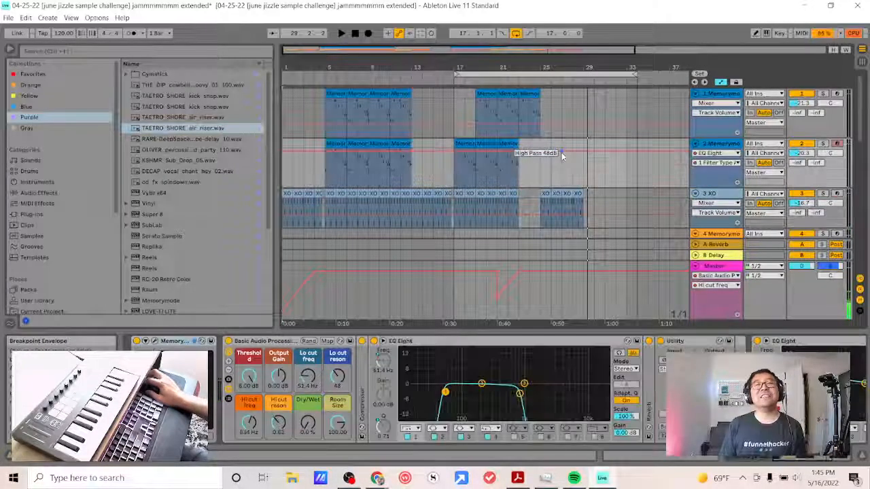
{"action": "left_click", "coordinate": [721, 83]}
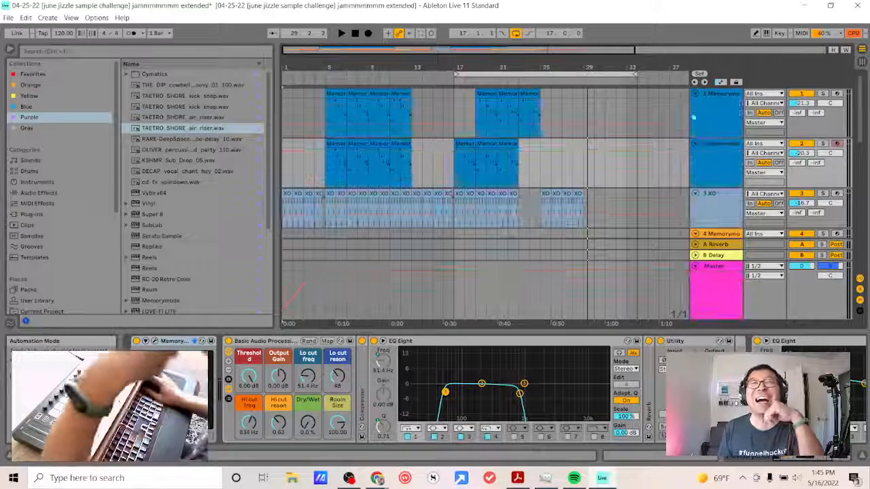
{"action": "left_click", "coordinate": [586, 181]}
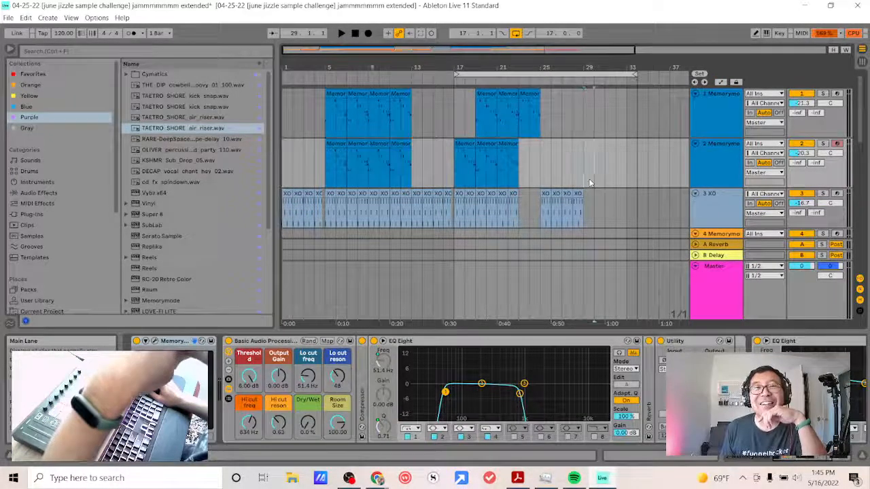
{"action": "left_click", "coordinate": [619, 182]}
{"action": "left_click", "coordinate": [596, 180]}
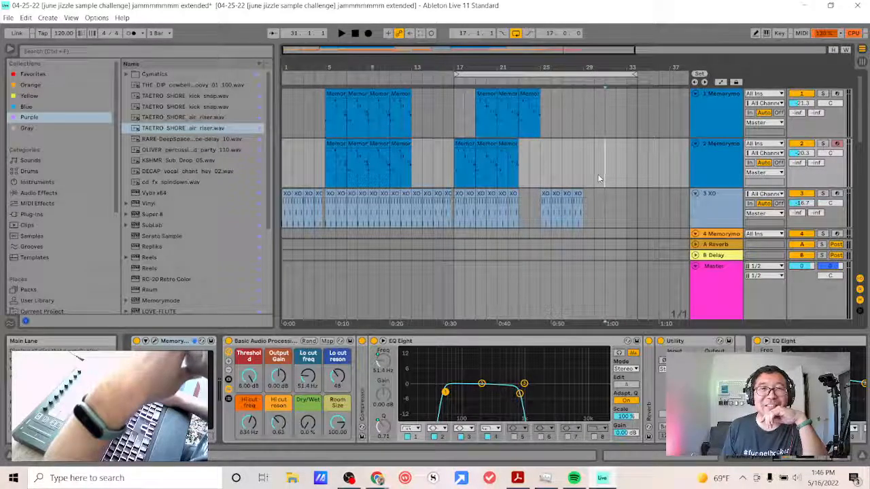
{"action": "left_click", "coordinate": [541, 182]}
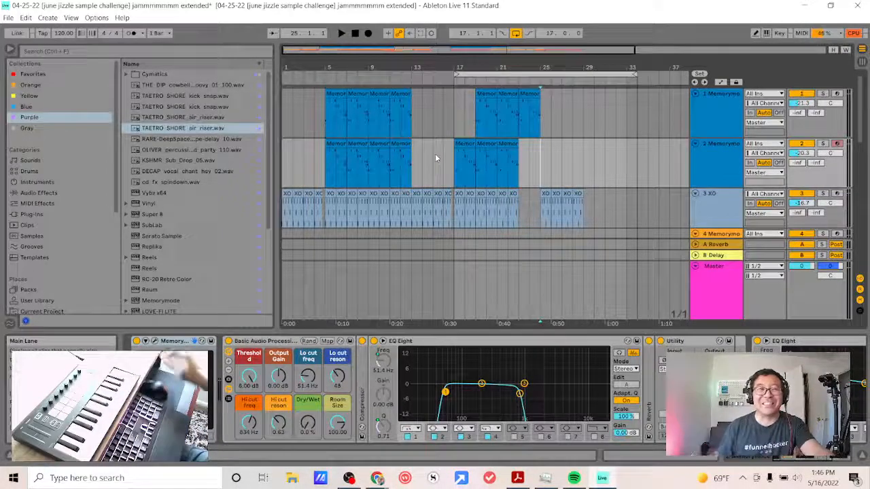
Step: Examine the Serato Sample and TAETRO tracks, selecting track 5's clips at bar 5 and bar 1
{"action": "scroll", "coordinate": [496, 150], "scroll_direction": "down", "scroll_amount": 3}
{"action": "scroll", "coordinate": [483, 166], "scroll_direction": "down", "scroll_amount": 5}
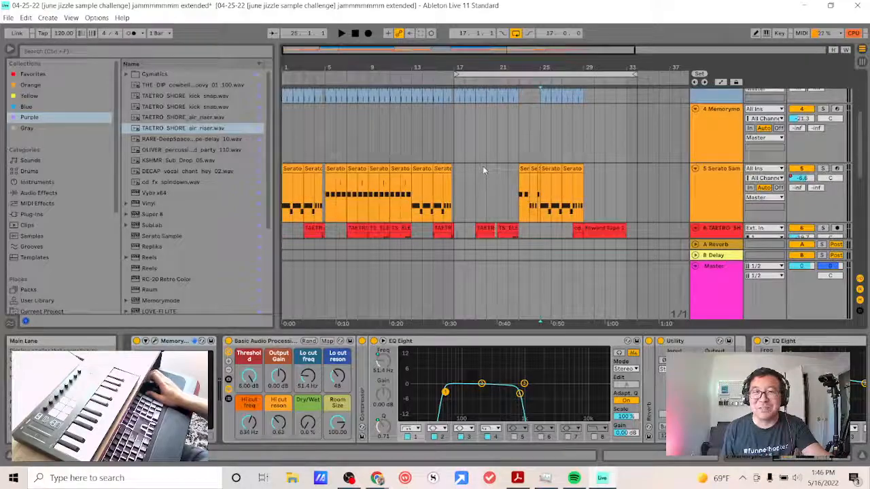
{"action": "left_click", "coordinate": [333, 100]}
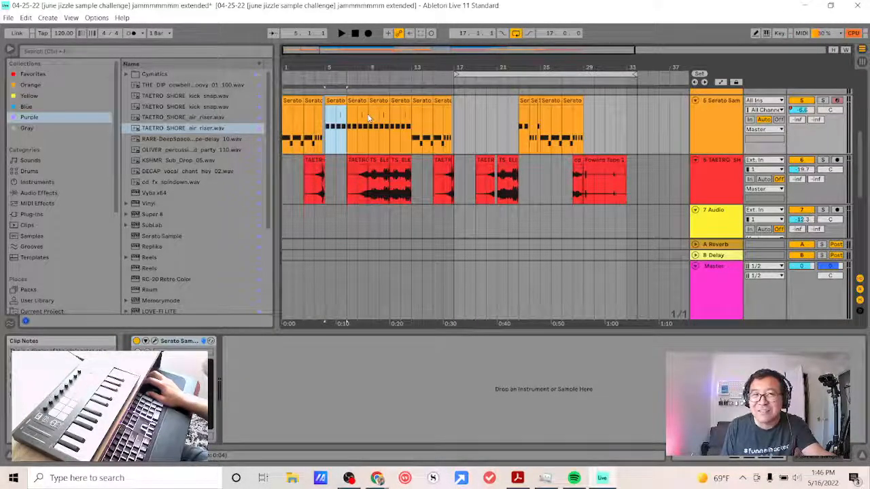
{"action": "left_click", "coordinate": [290, 100]}
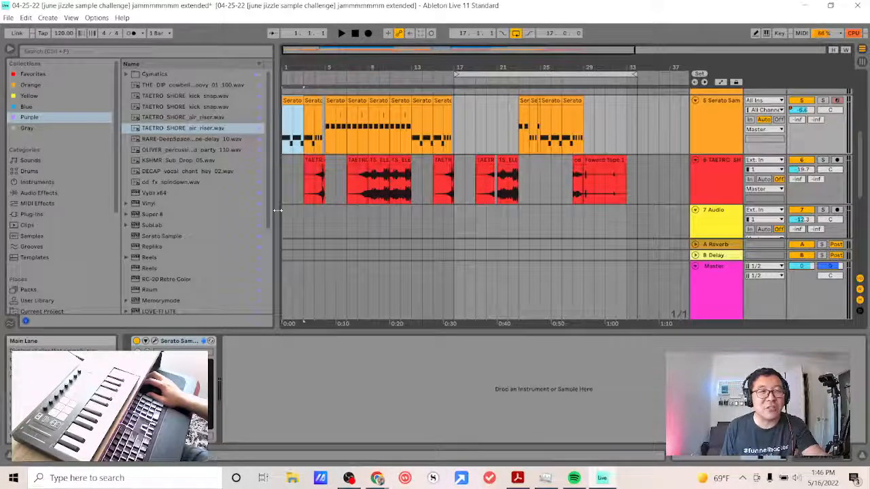
{"action": "scroll", "coordinate": [299, 210], "scroll_direction": "up", "scroll_amount": 2}
{"action": "scroll", "coordinate": [337, 209], "scroll_direction": "up", "scroll_amount": 3}
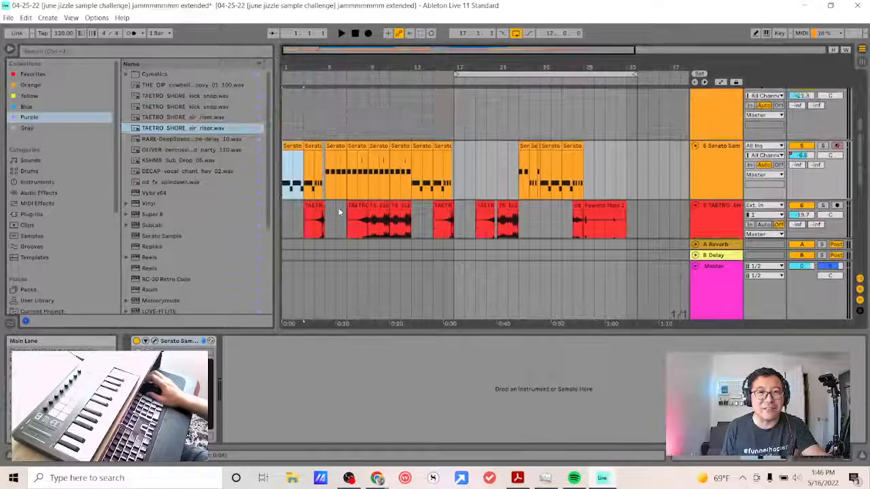
Step: Examine the empty gap in the Serato Sample track from bar 23 back to bar 17
{"action": "left_click", "coordinate": [425, 148]}
{"action": "left_click", "coordinate": [467, 148]}
{"action": "left_click", "coordinate": [510, 154]}
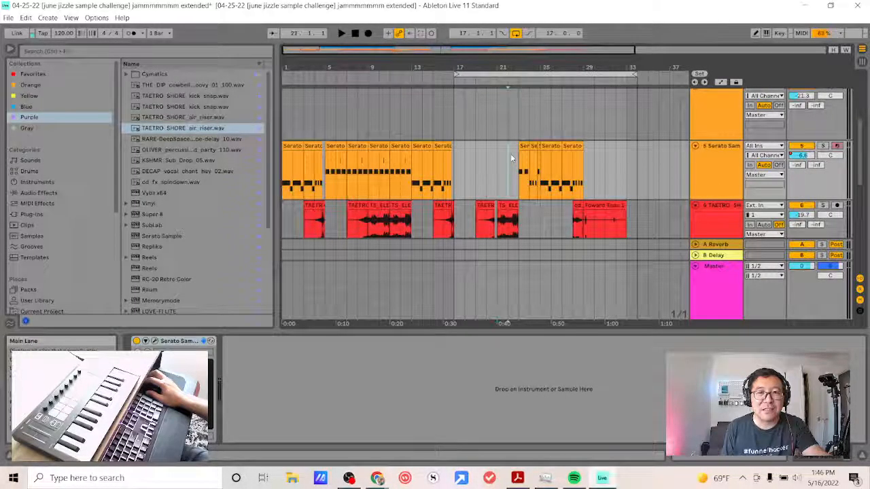
{"action": "left_click", "coordinate": [506, 164]}
{"action": "left_click", "coordinate": [496, 168]}
{"action": "left_click", "coordinate": [486, 173]}
{"action": "left_click", "coordinate": [477, 175]}
{"action": "left_click", "coordinate": [466, 177]}
{"action": "left_click", "coordinate": [465, 173]}
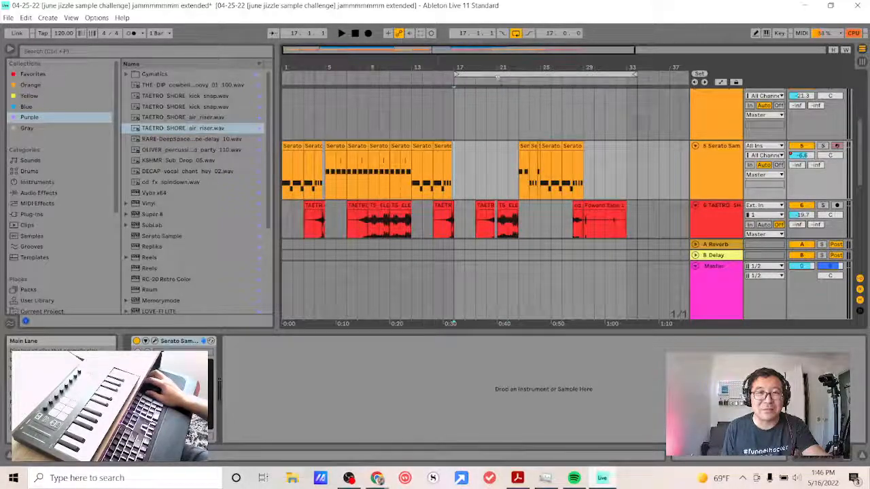
Step: Move the loop region to start at bar 1, set its length to 16 bars, and select that time span
{"action": "left_click_drag", "start_coordinate": [500, 76], "coordinate": [328, 77]}
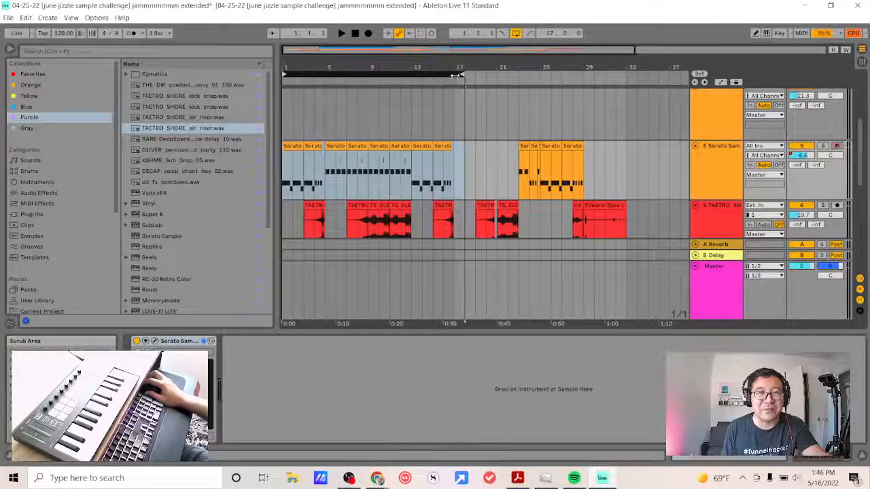
{"action": "left_click_drag", "start_coordinate": [460, 74], "coordinate": [451, 75]}
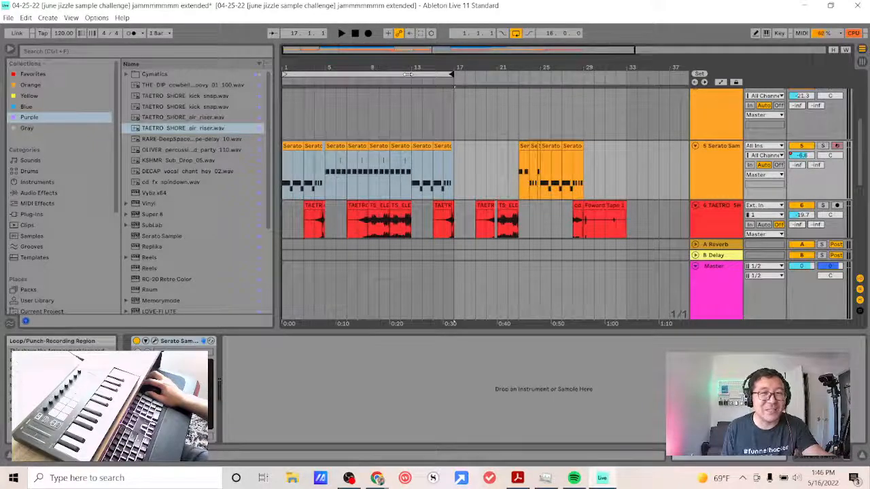
{"action": "left_click", "coordinate": [408, 75]}
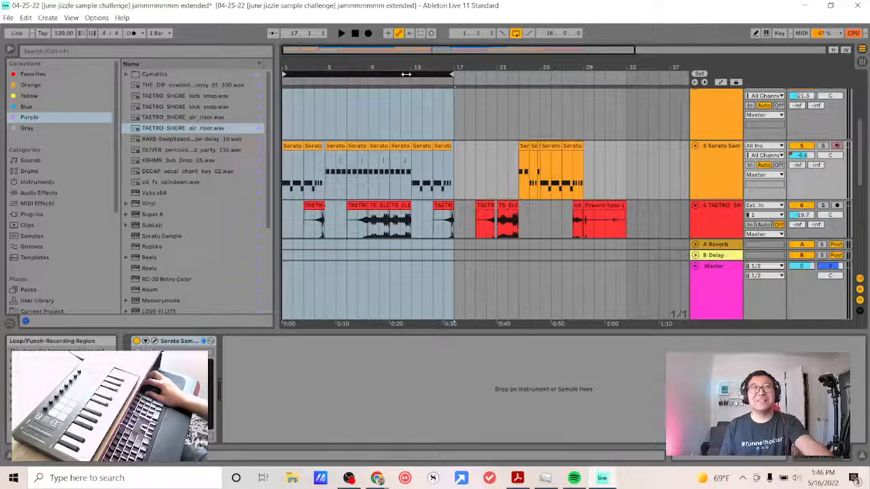
Step: Clear the time selection and play the looped section from bar 1
{"action": "left_click", "coordinate": [495, 109]}
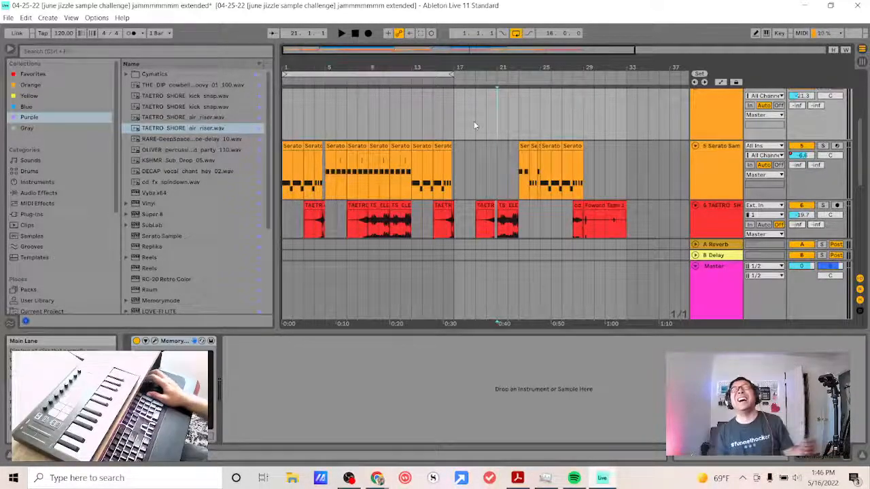
{"action": "left_click", "coordinate": [355, 34]}
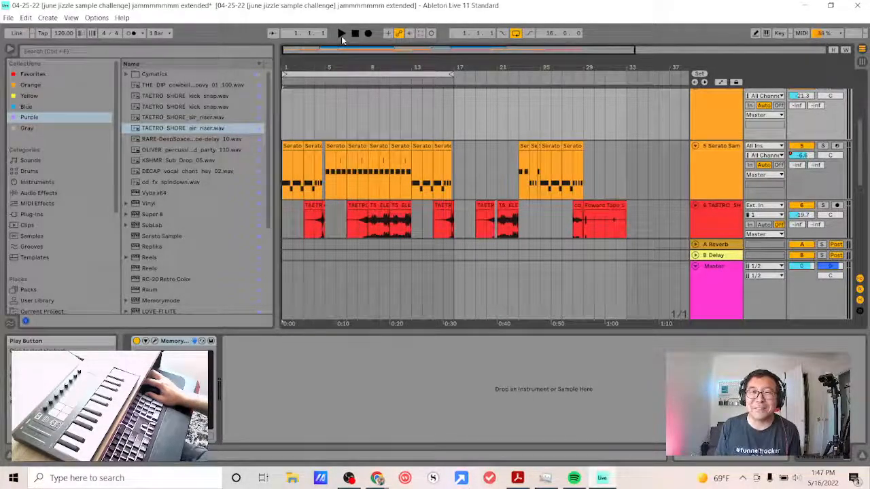
{"action": "left_click", "coordinate": [341, 34]}
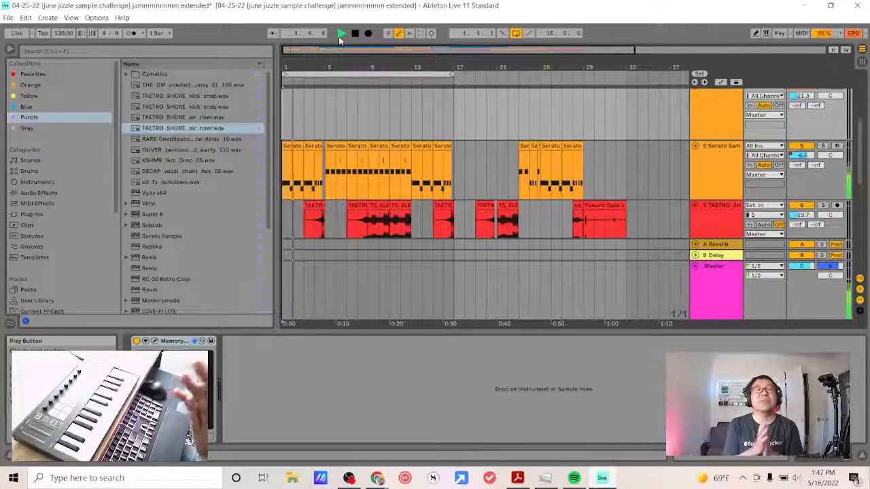